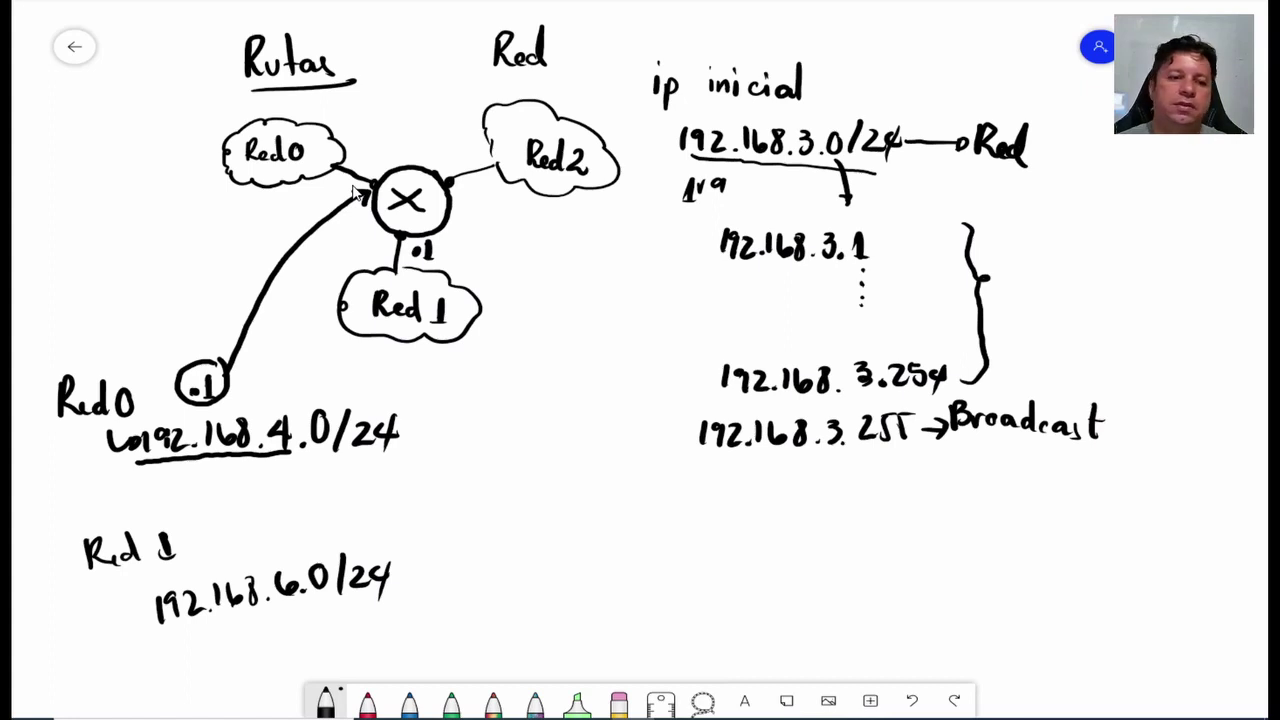
- Complete the arrowhead where the arrow from the circled .1 meets the router's Red0 interface
left_click_drag(355, 192, 368, 189)
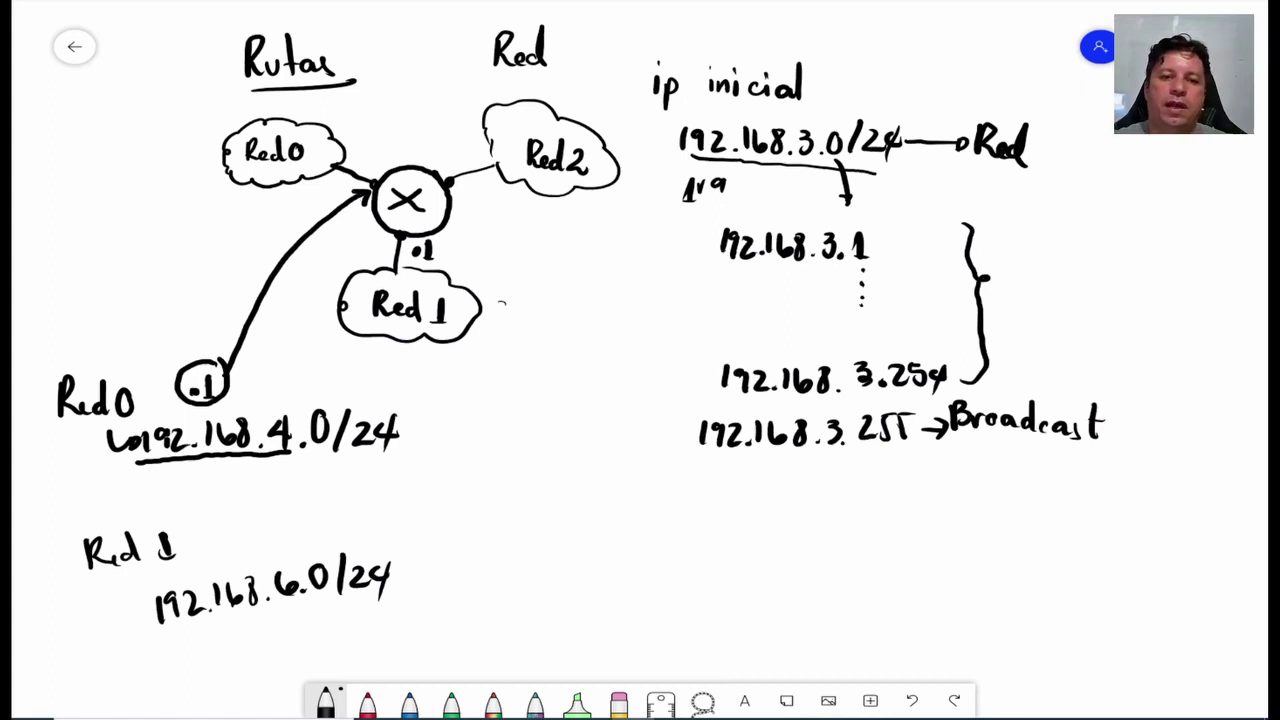
- Switch to the Site24x7 IPv4 subnet calculator in the browser and highlight its page title
key("alt+Tab")
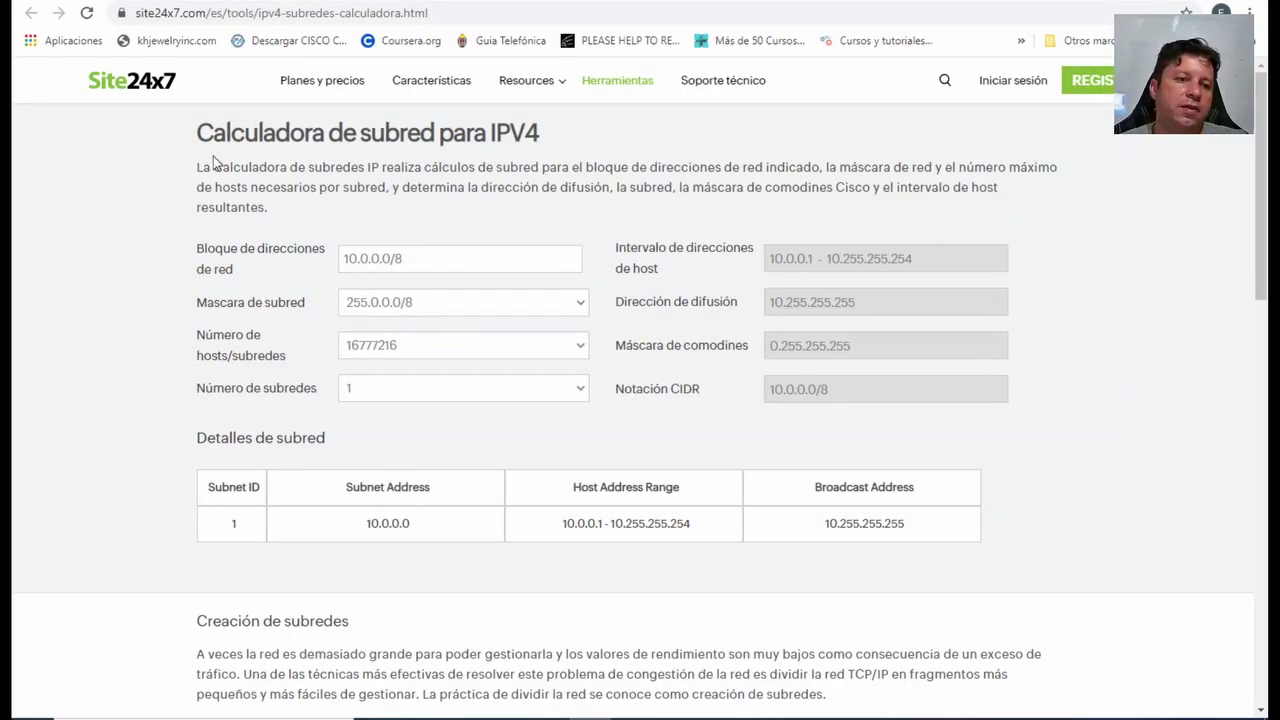
left_click_drag(198, 132, 568, 145)
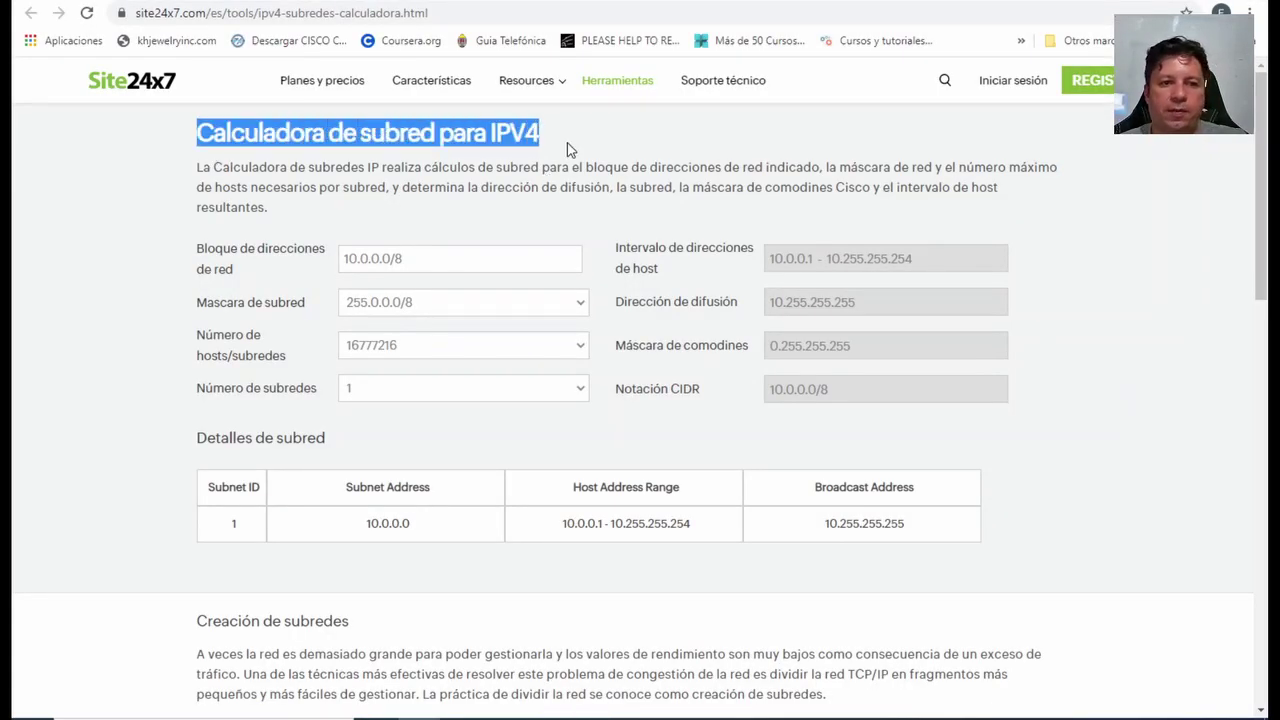
left_click(555, 160)
left_click_drag(198, 147, 360, 134)
left_click(240, 135)
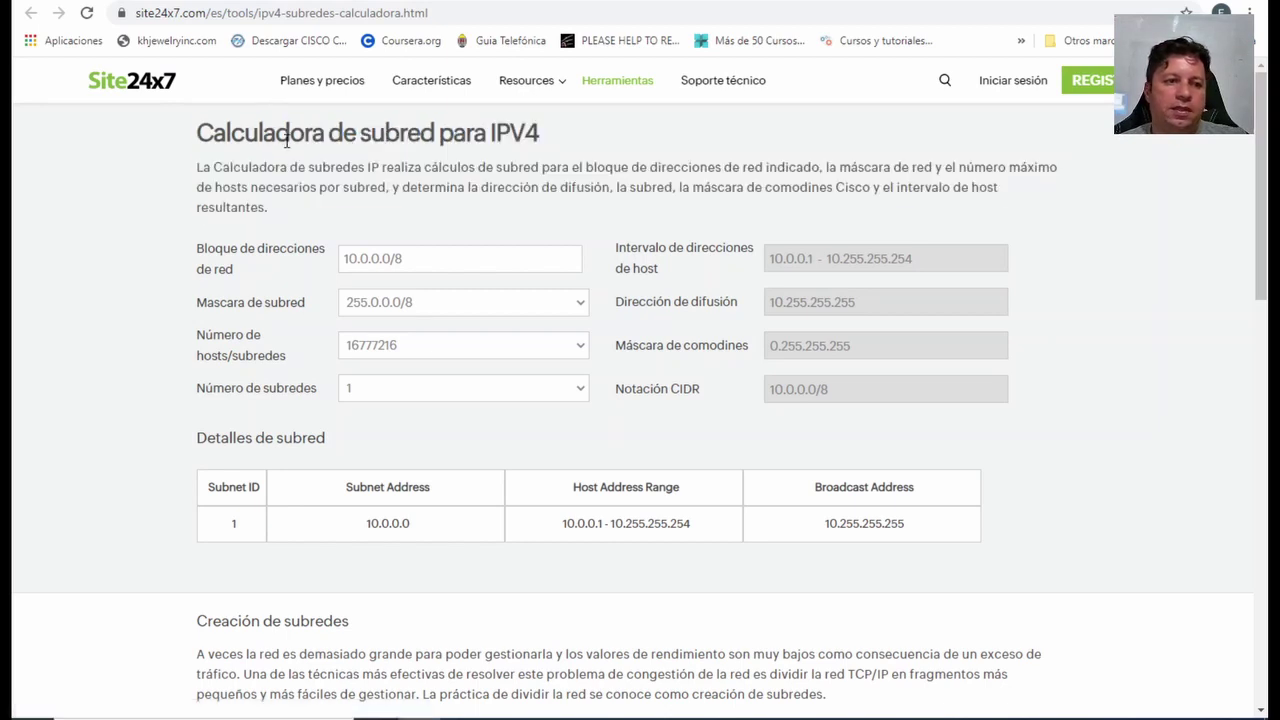
left_click_drag(212, 132, 290, 134)
left_click(275, 267)
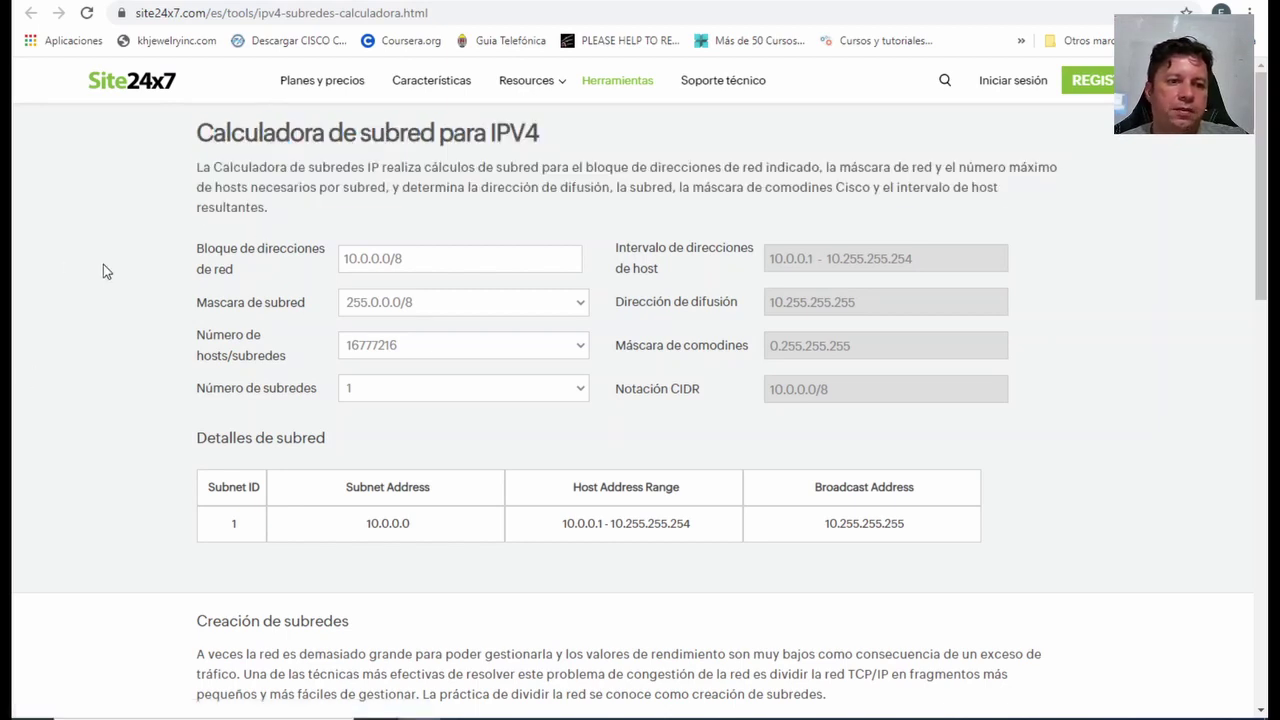
- Calculate the subnet details for the network address block 192.168.3.0/24
left_click(396, 258)
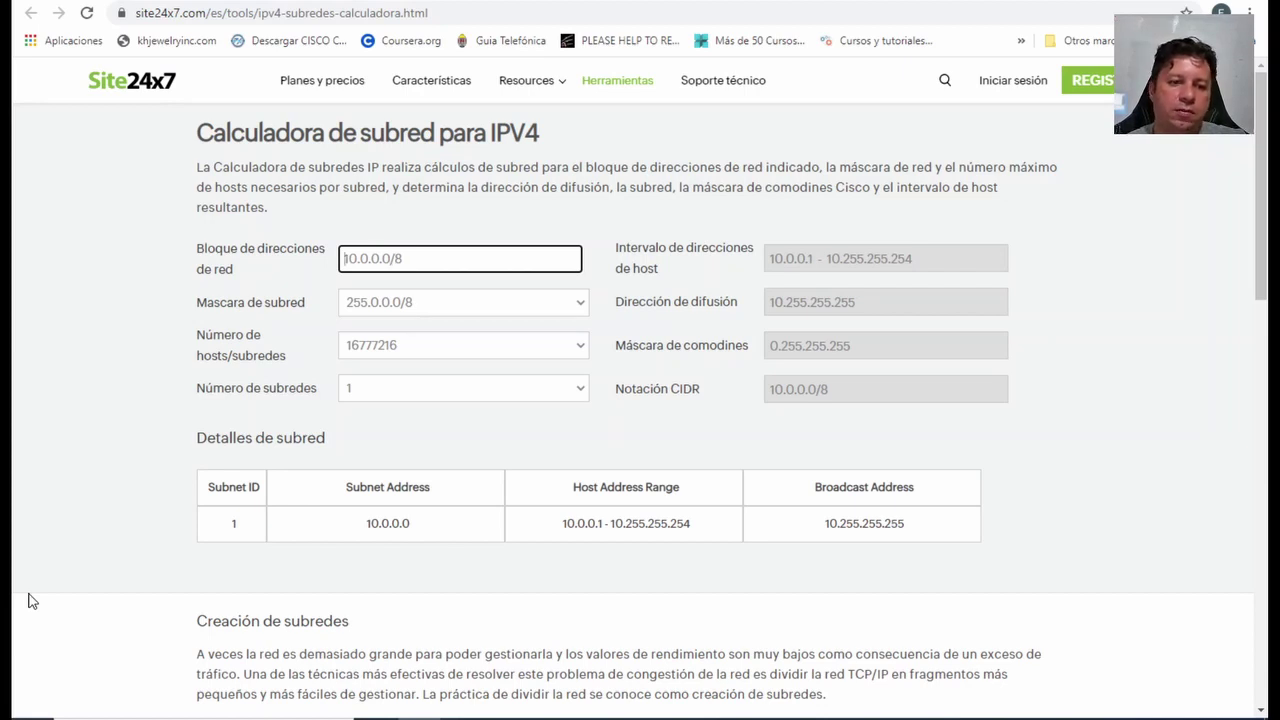
type("192.168")
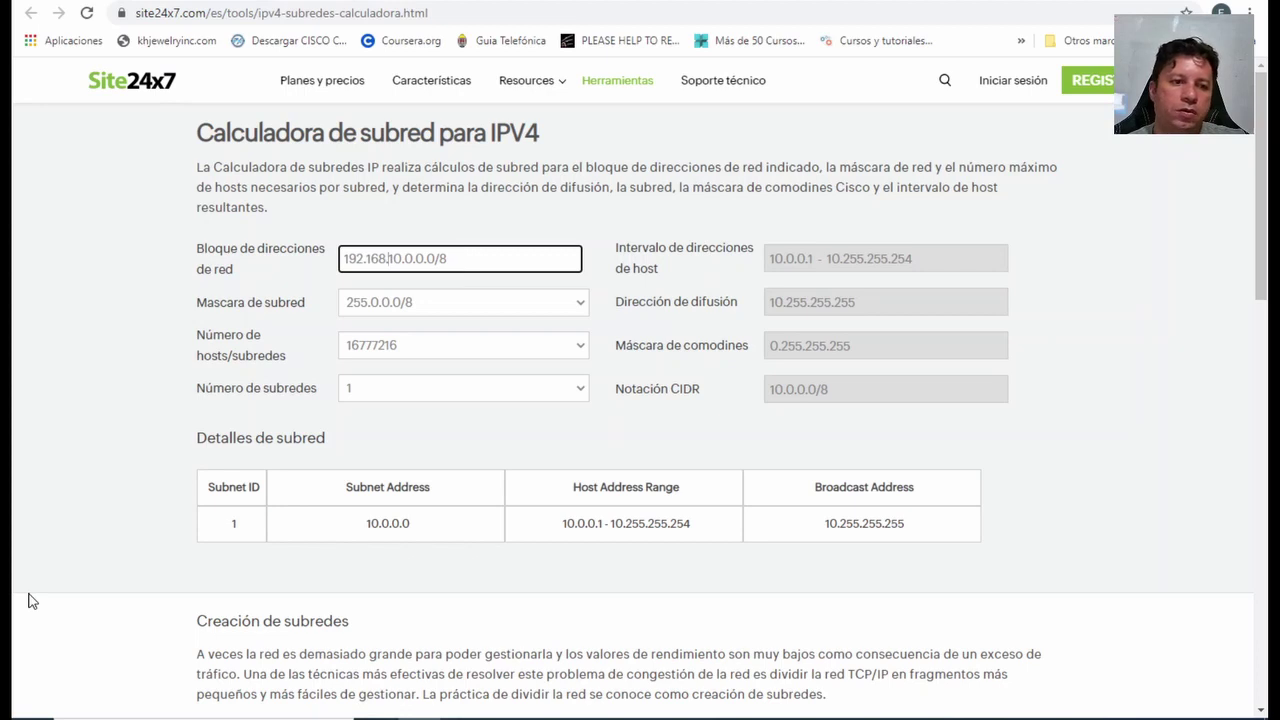
type(".3.0")
key("Delete")
key("Delete")
key("Delete")
key("Delete")
key("Delete")
key("Delete")
key("Delete")
key("Delete")
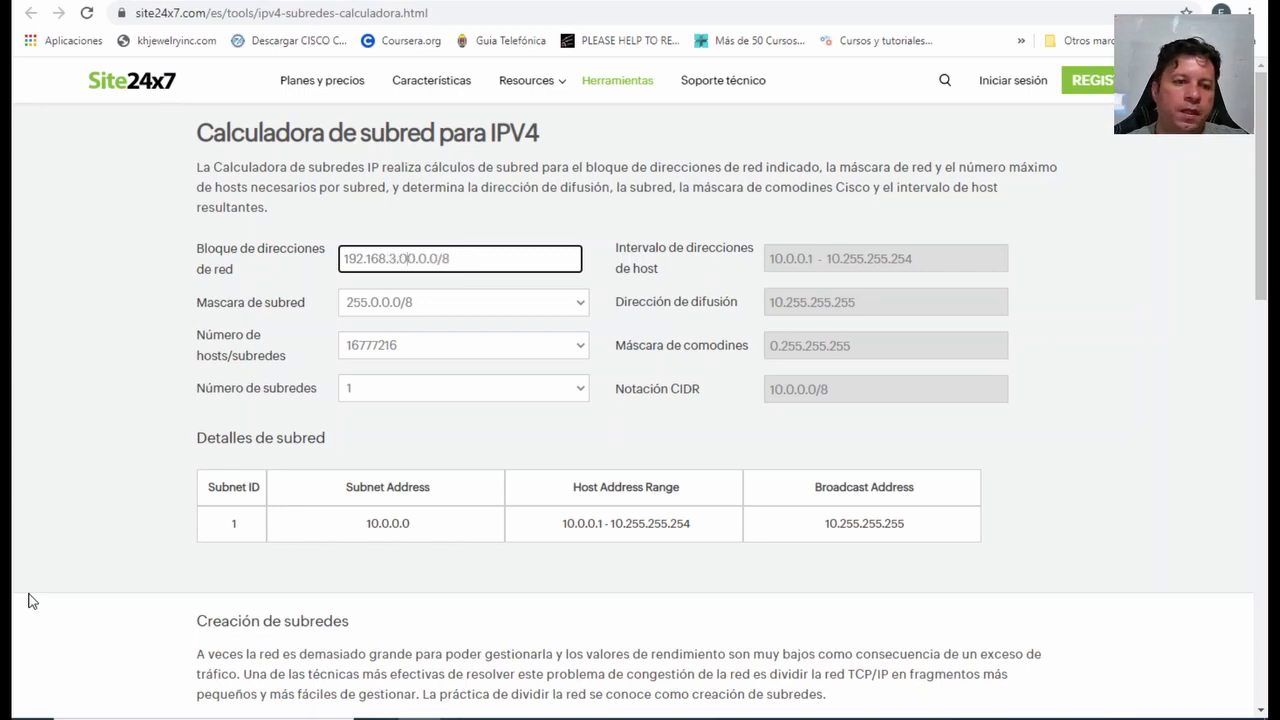
key("Delete")
key("Delete")
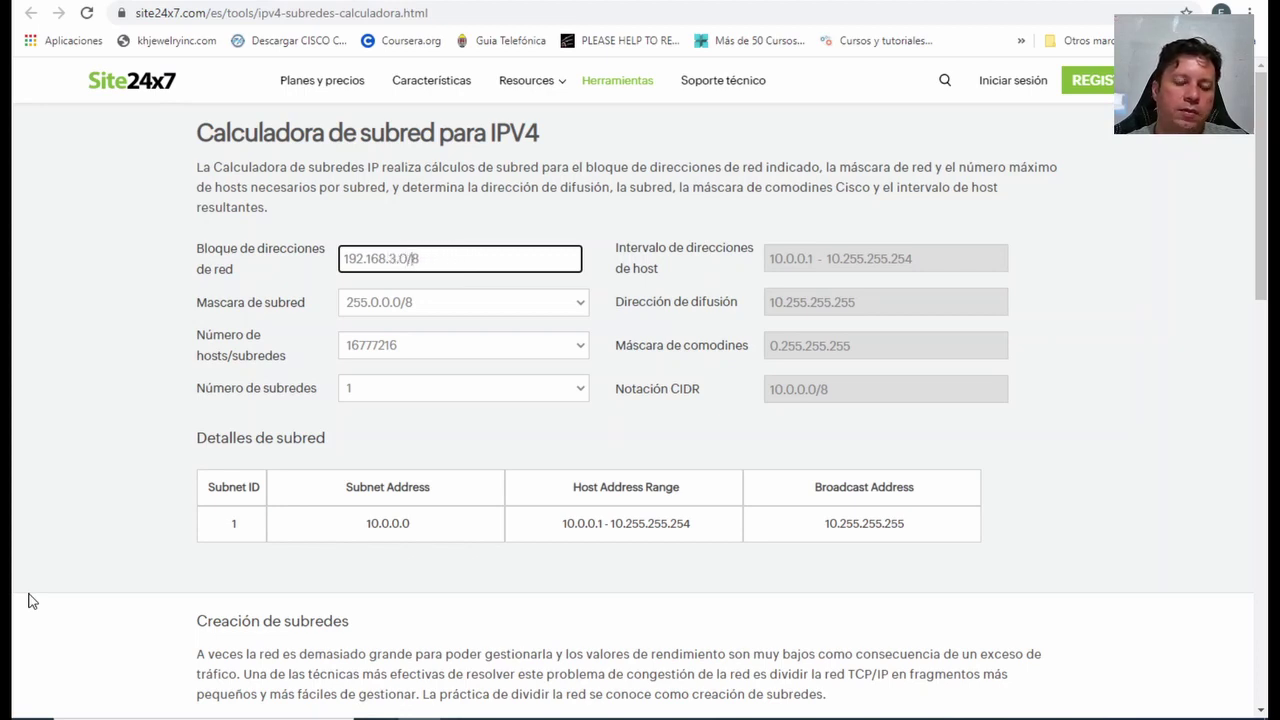
type("/24")
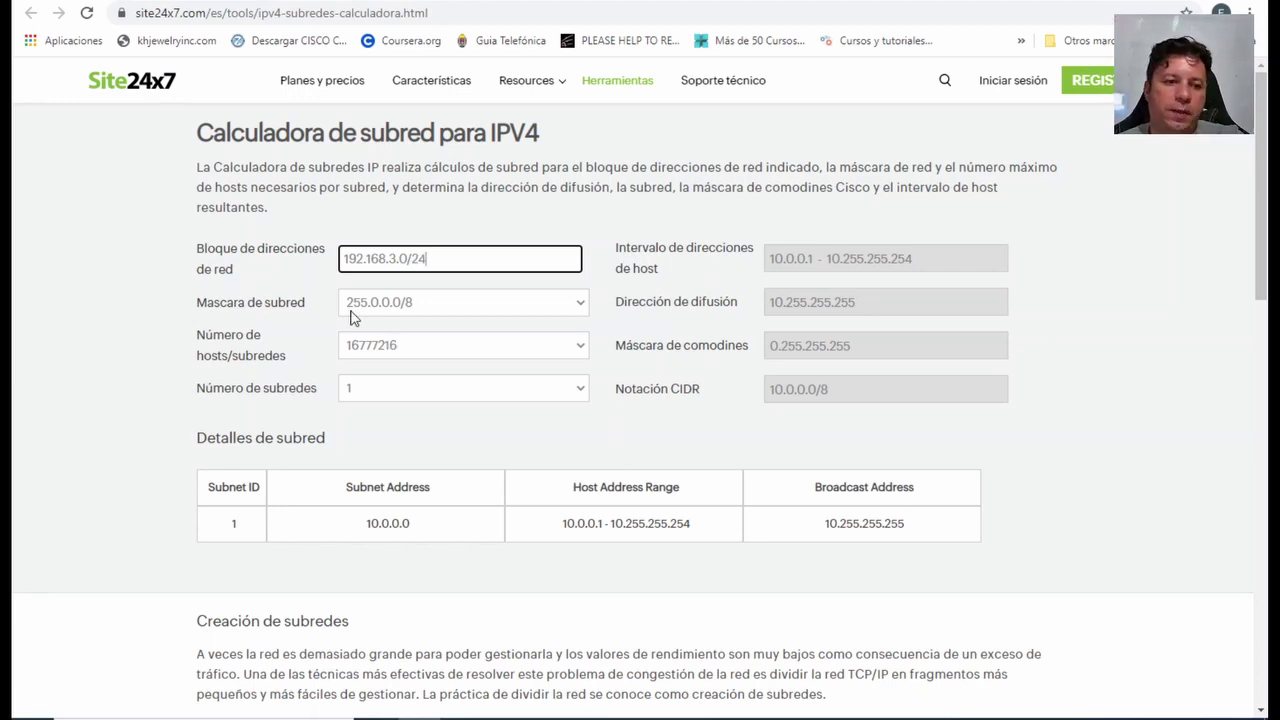
left_click_drag(205, 302, 288, 302)
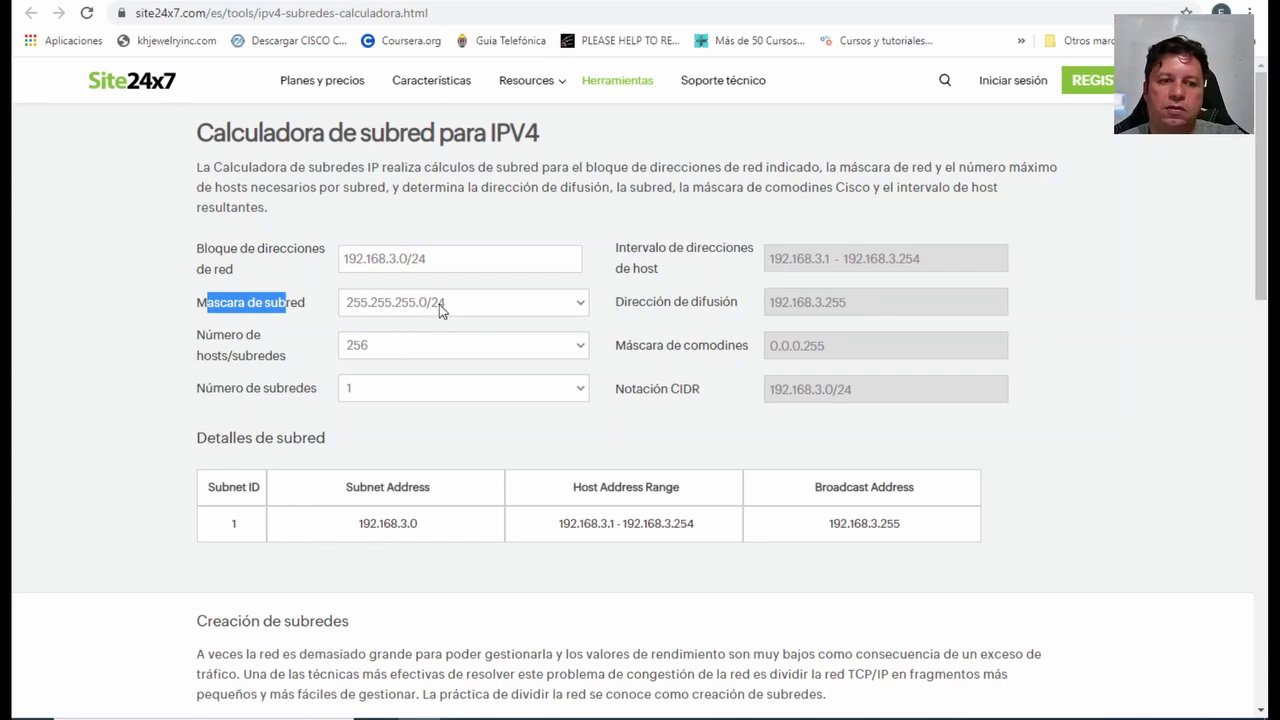
- Examine the number of hosts, number of subnets, host address range and broadcast address for the 192.168.3.0/24 block
left_click_drag(206, 335, 272, 356)
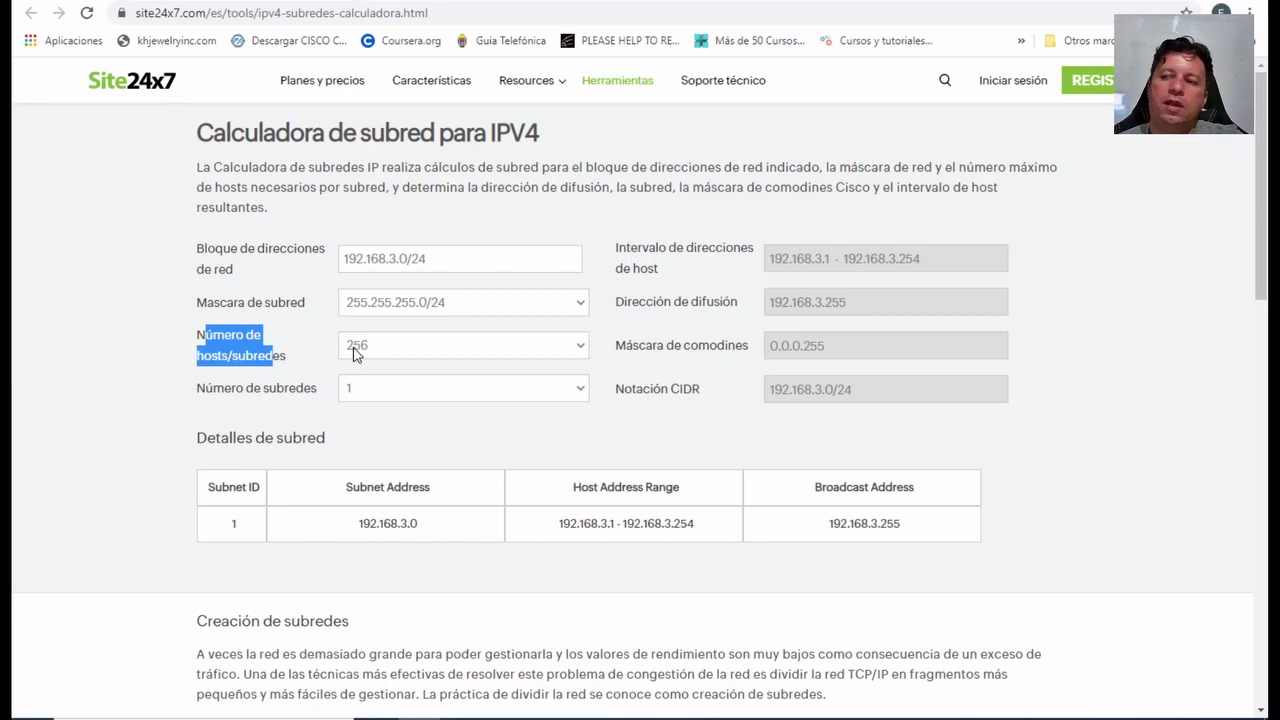
left_click_drag(212, 389, 227, 390)
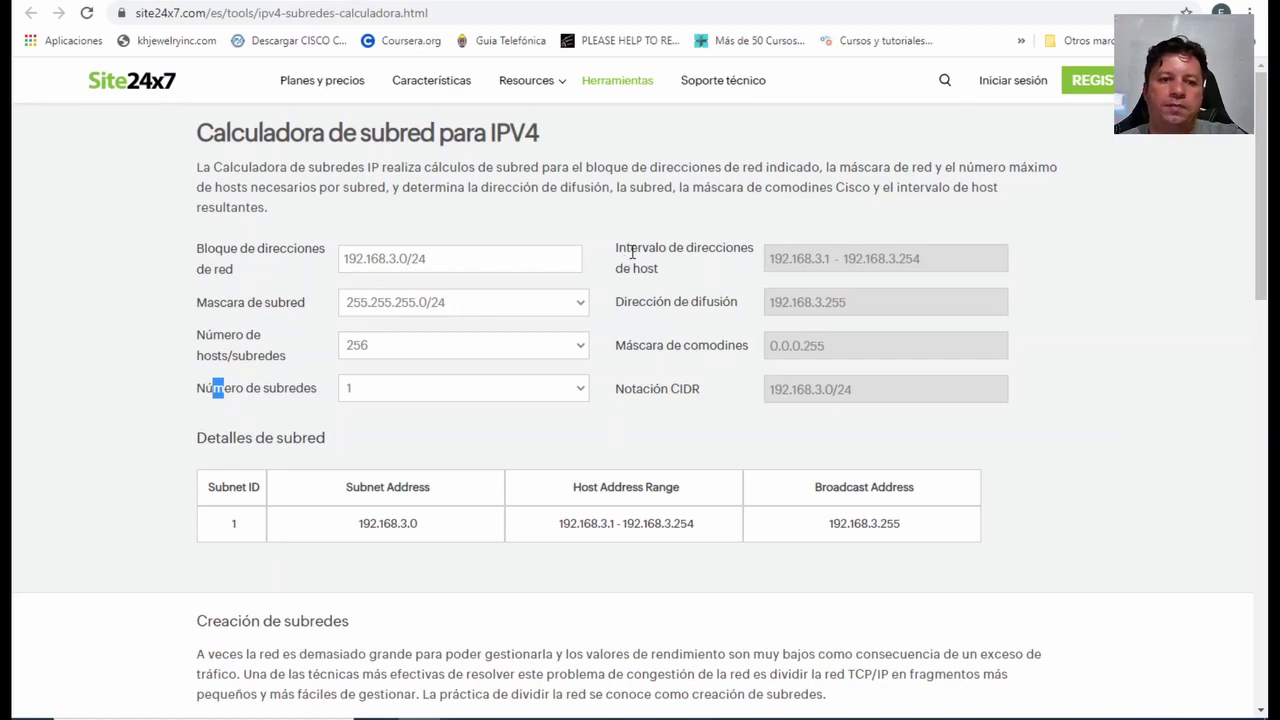
left_click_drag(615, 248, 816, 258)
left_click_drag(938, 262, 832, 258)
left_click(828, 258)
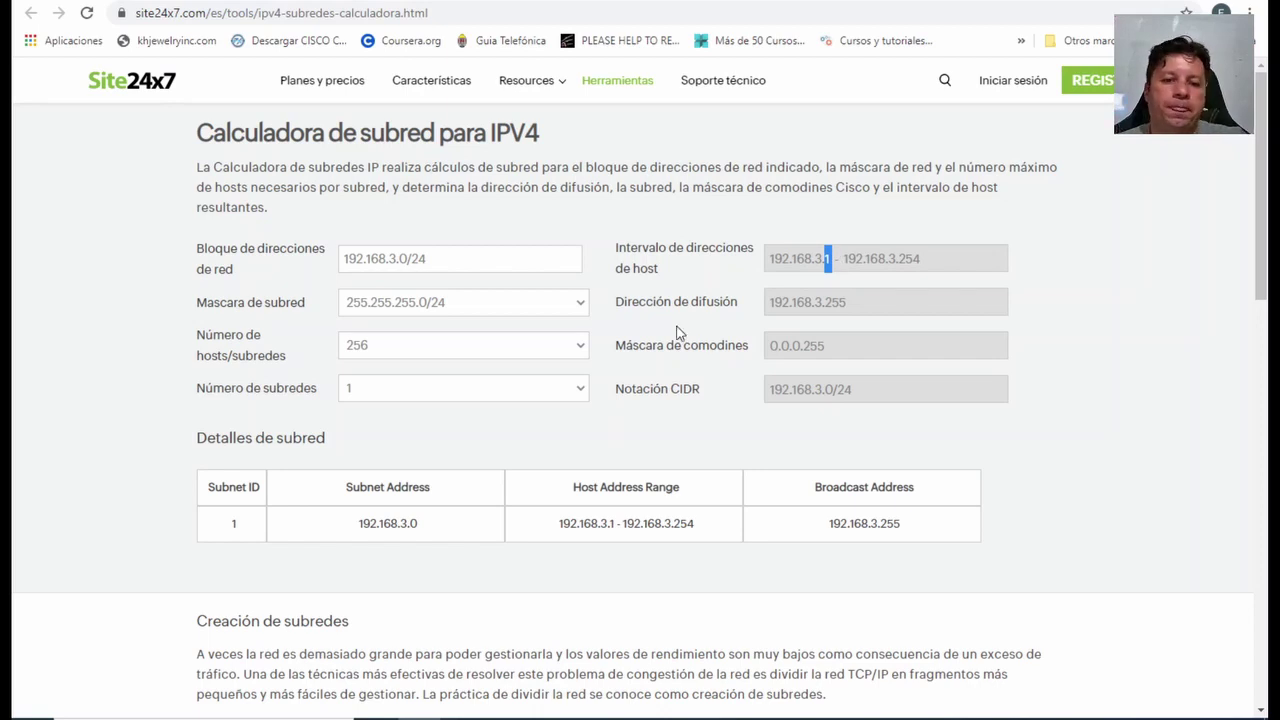
left_click_drag(618, 301, 707, 308)
left_click_drag(846, 303, 777, 297)
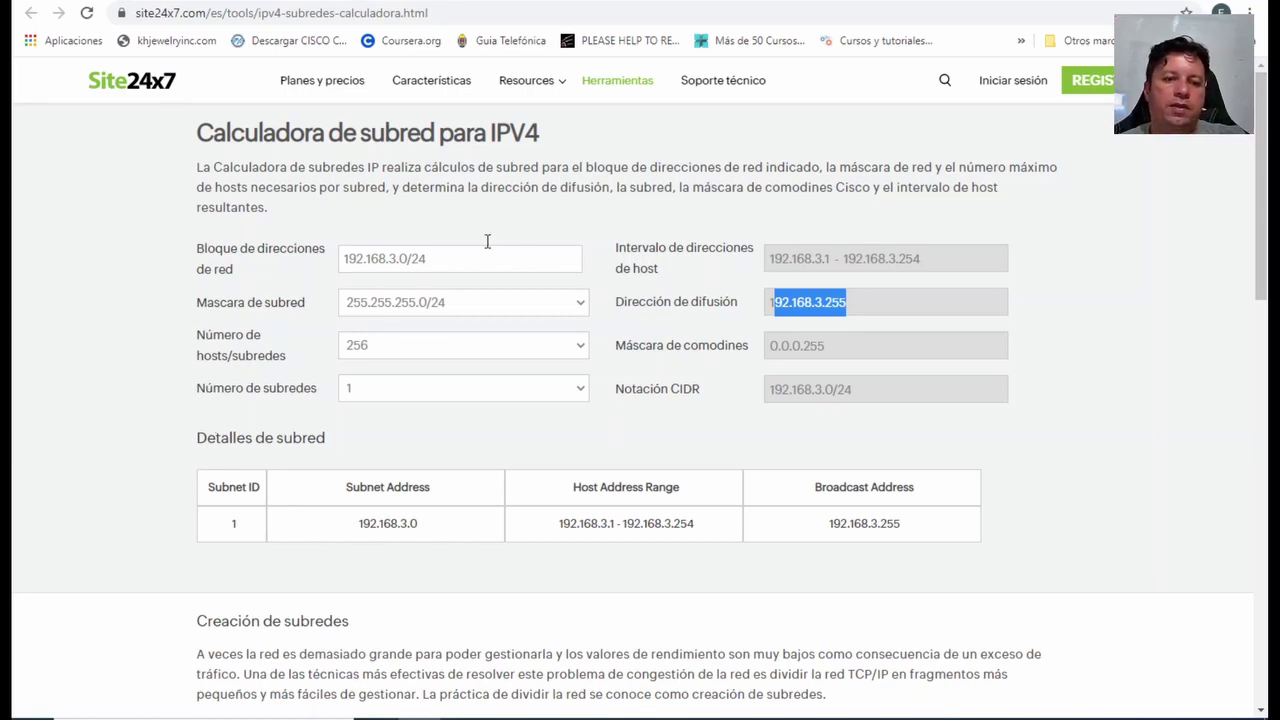
- Change the network address block to 192.168.6.0/24 and highlight the recalculated host address range
left_click(395, 258)
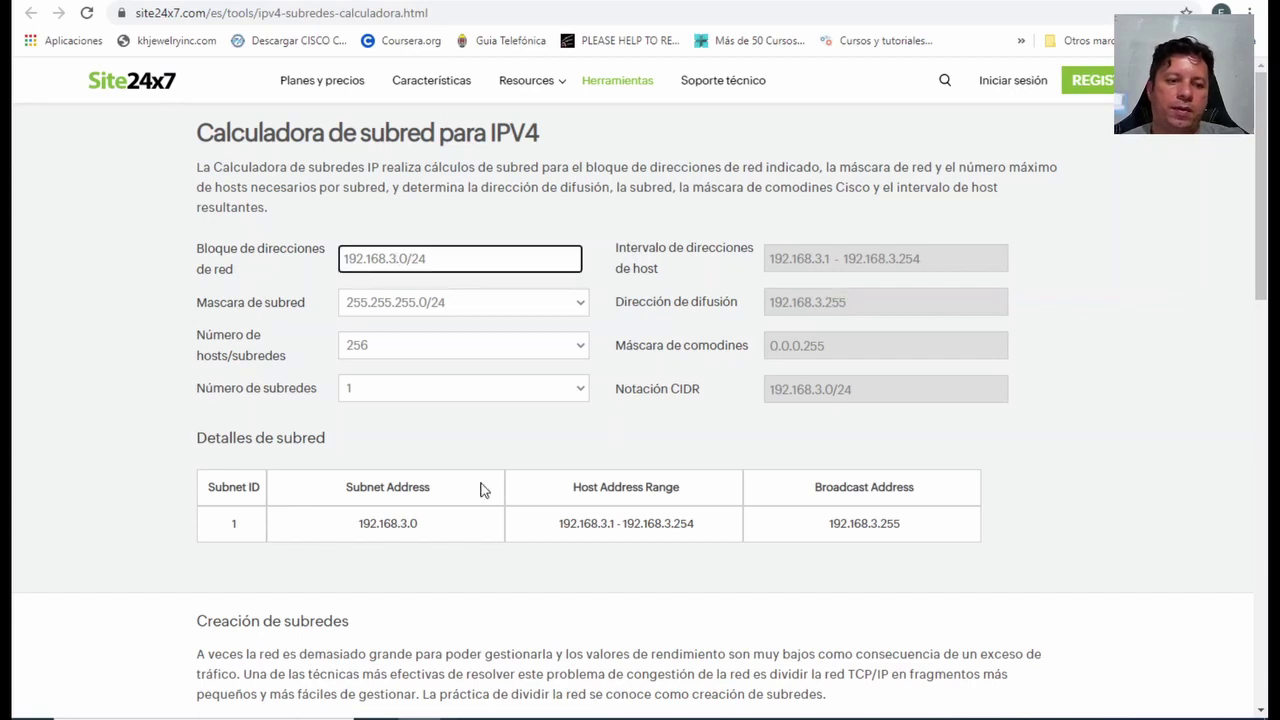
key("BackSpace")
type("6")
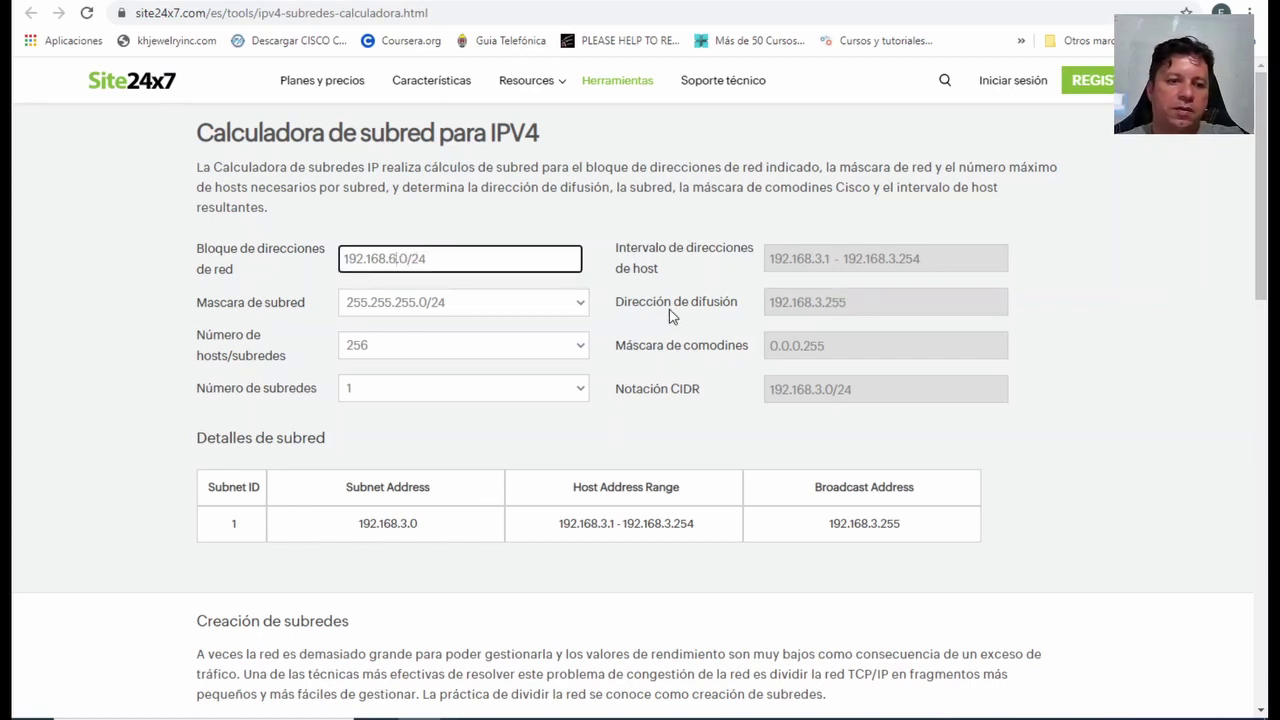
left_click(240, 267)
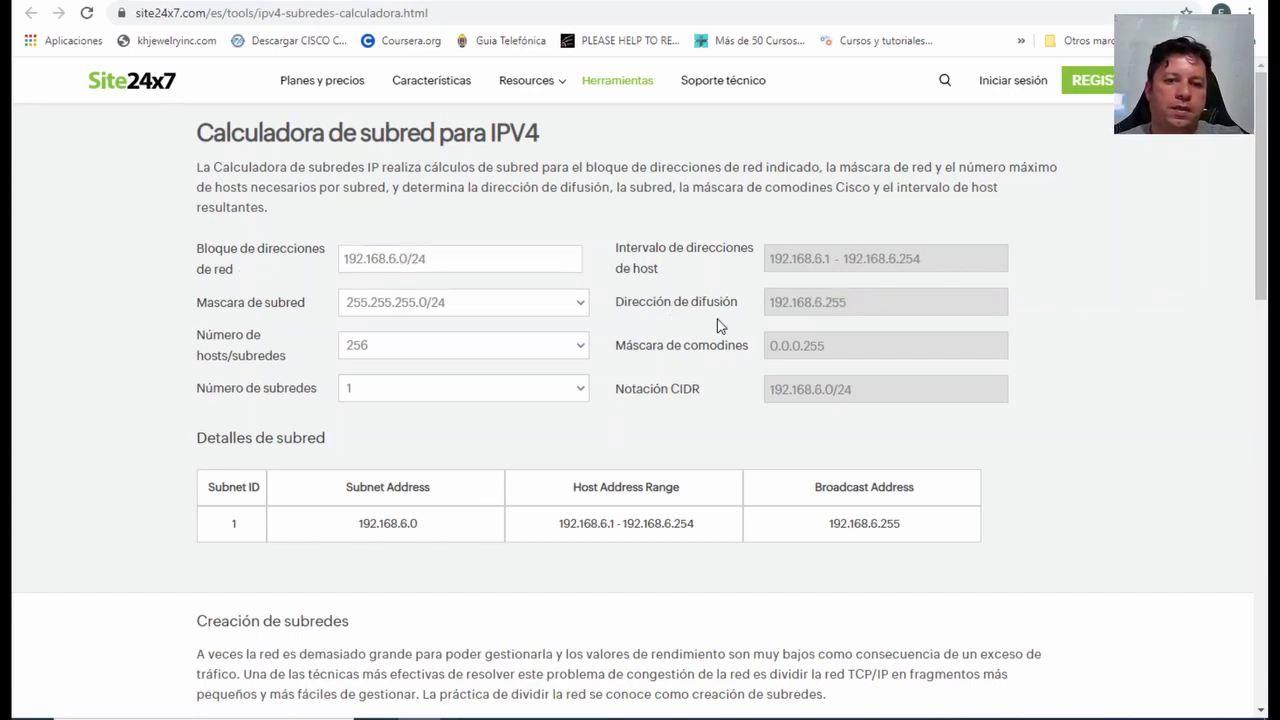
left_click_drag(814, 258, 931, 262)
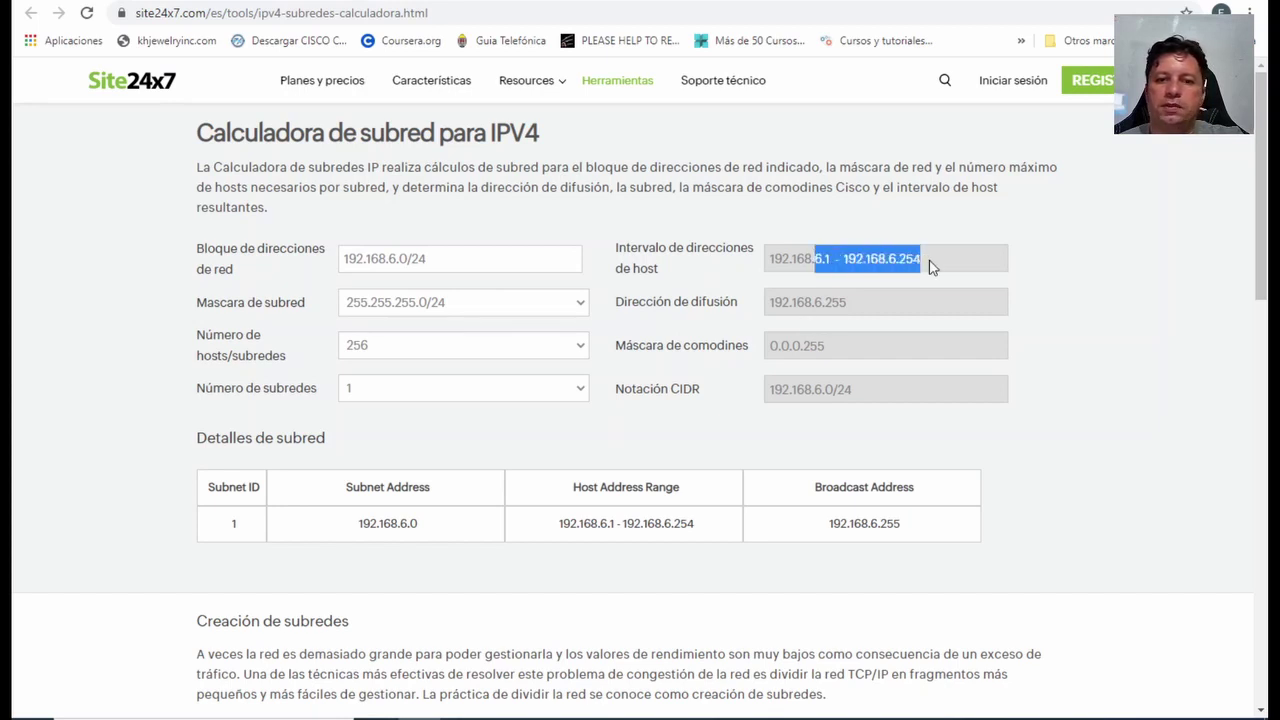
- Change the address block's prefix to /25 and highlight the recalculated host address range
double_click(423, 258)
type("25")
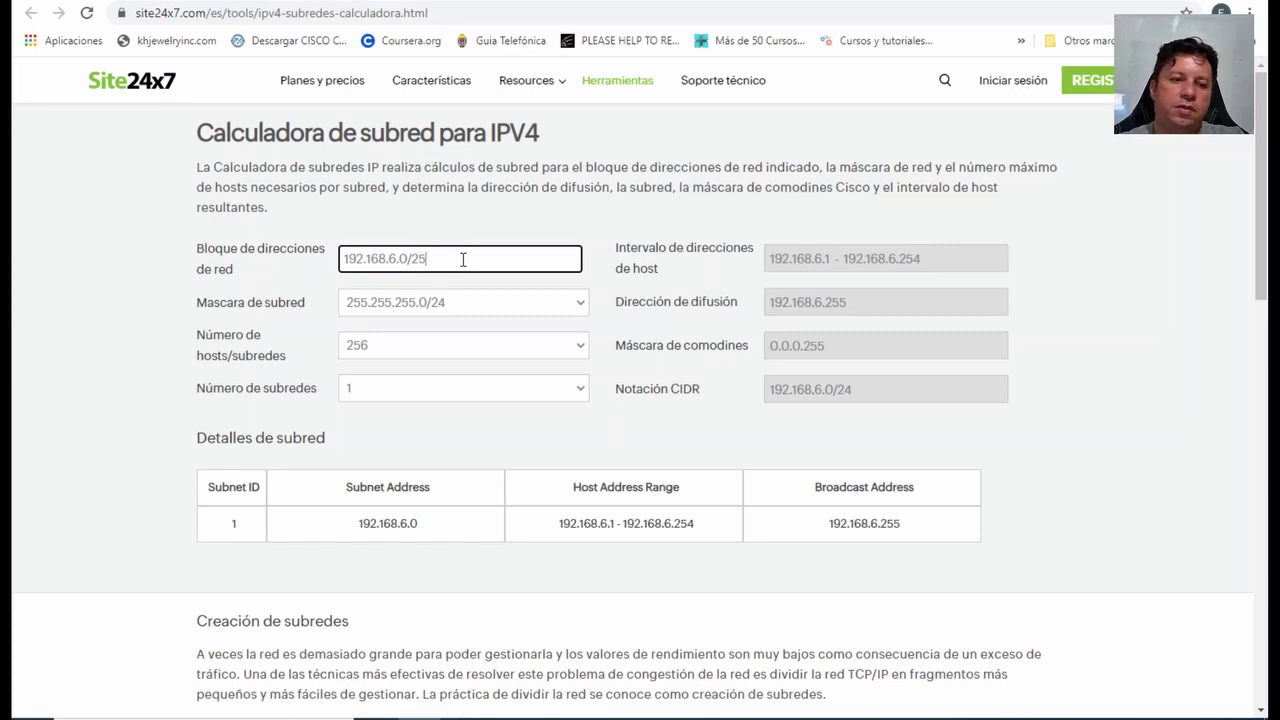
left_click(455, 322)
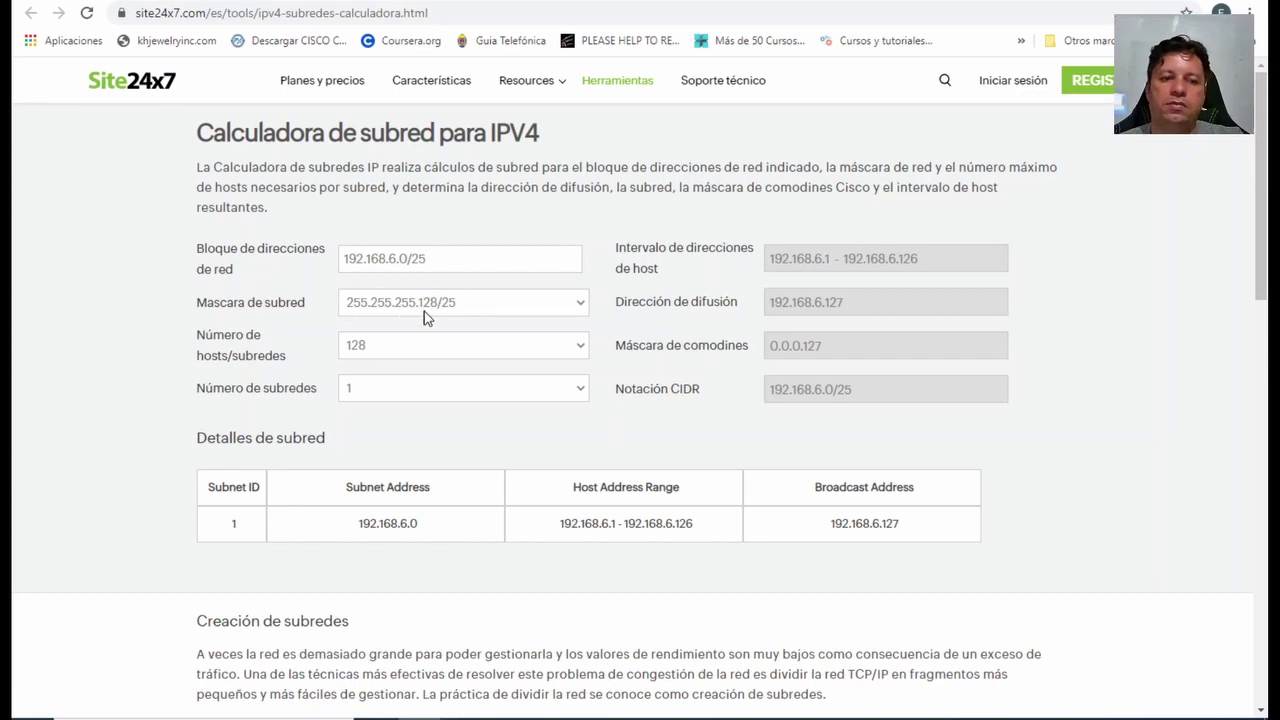
mouse_move(920, 257)
left_mouse_down()
mouse_move(755, 252)
mouse_move(928, 253)
left_mouse_up()
left_click(848, 257)
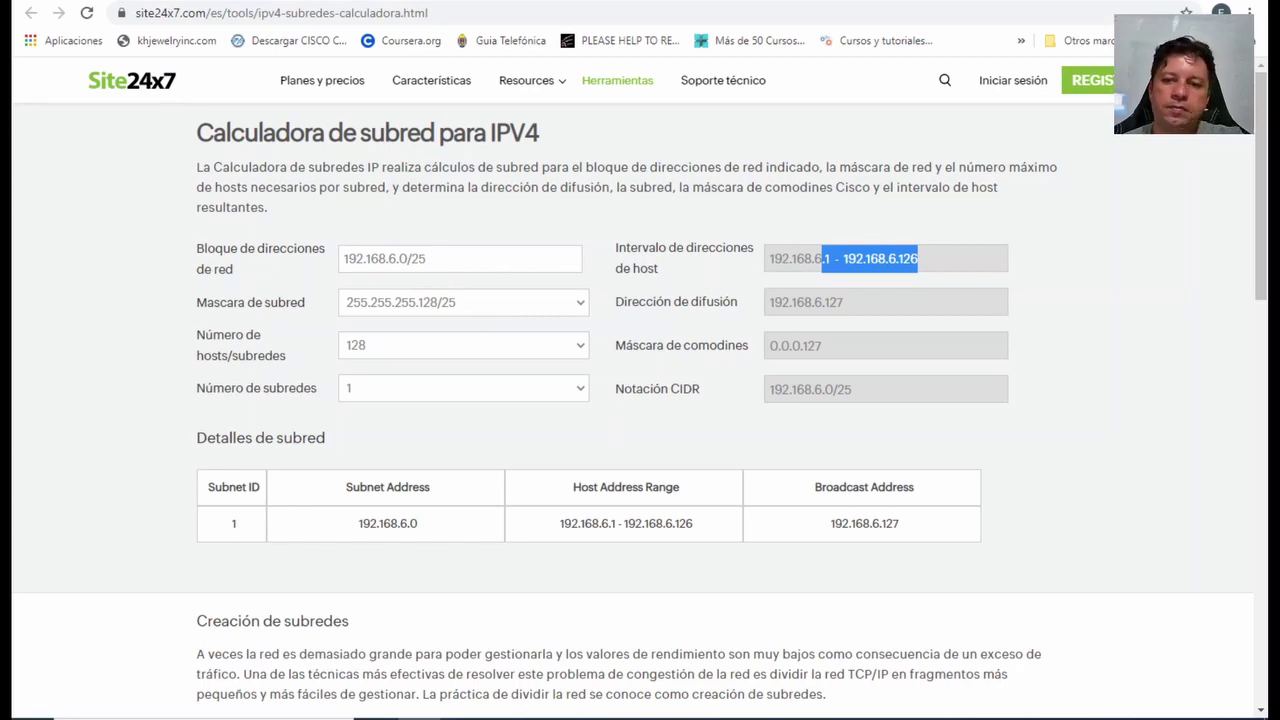
- Switch to the whiteboard and mark Red 0, Red 1 and Red 3 with red check marks, Red 2 and Red 4 with crosses
key("alt+Tab")
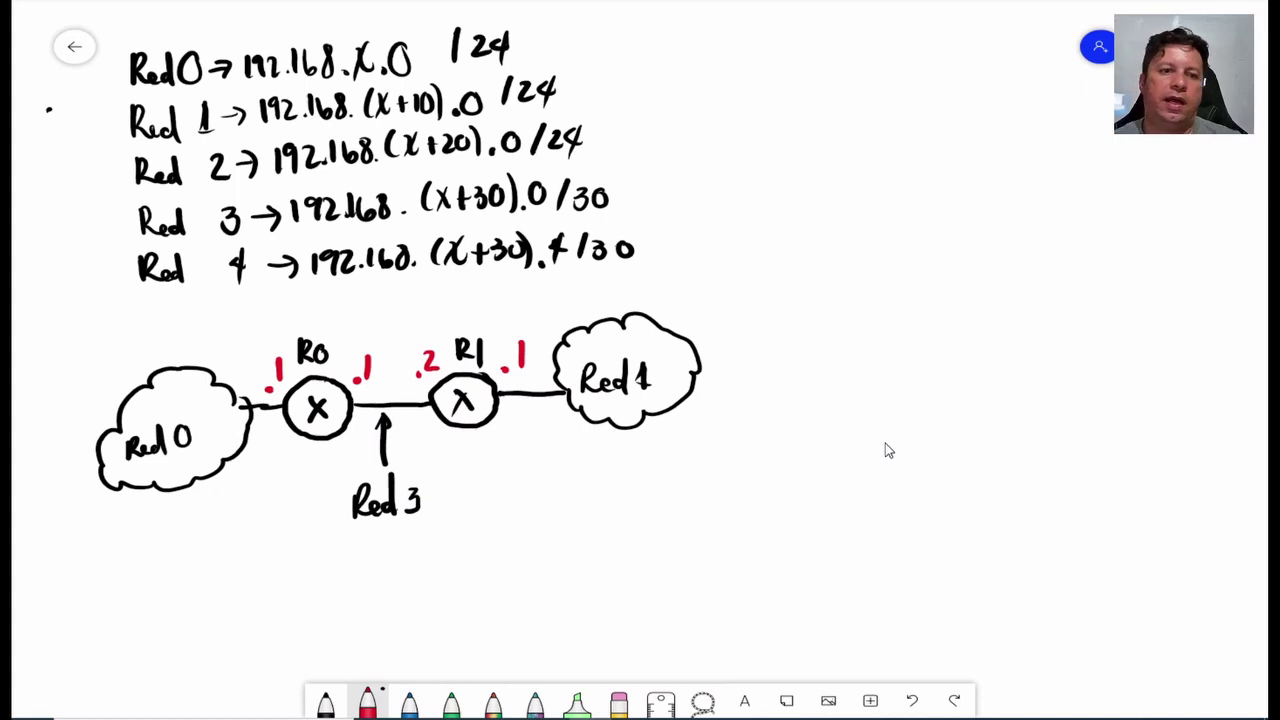
mouse_move(545, 27)
left_mouse_down()
mouse_move(552, 38)
mouse_move(584, 10)
left_mouse_up()
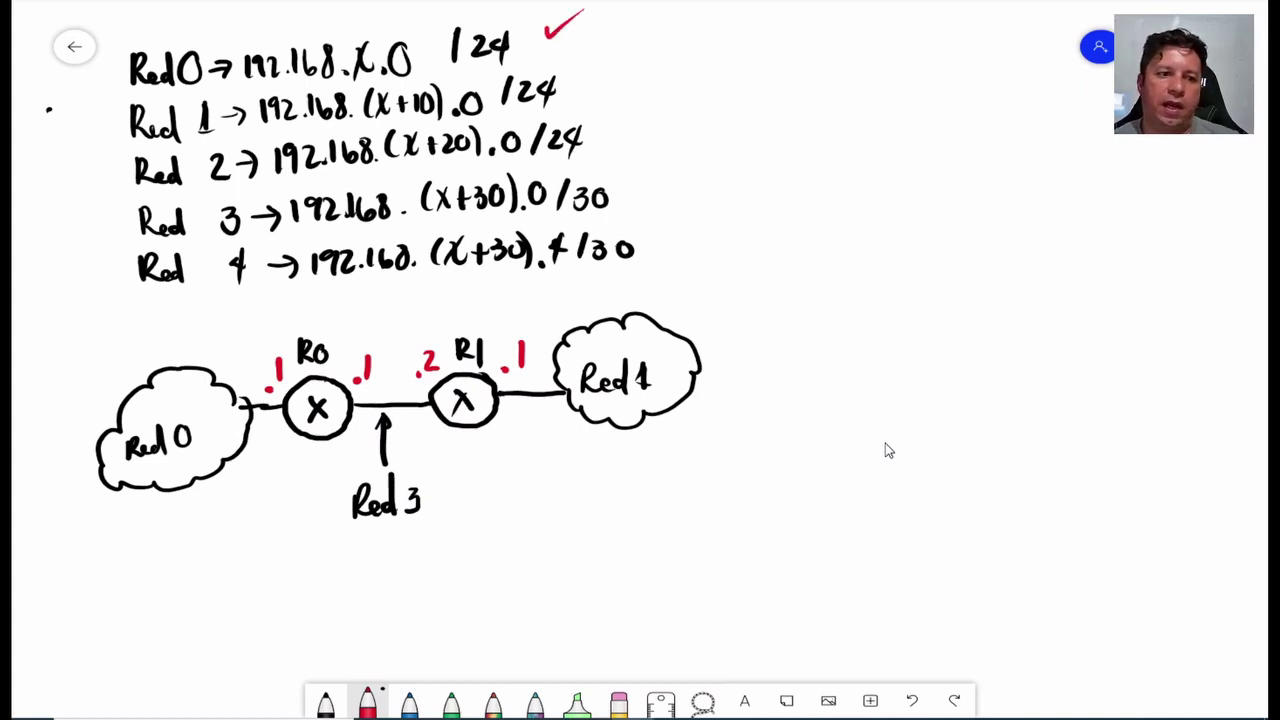
left_click_drag(577, 67, 617, 47)
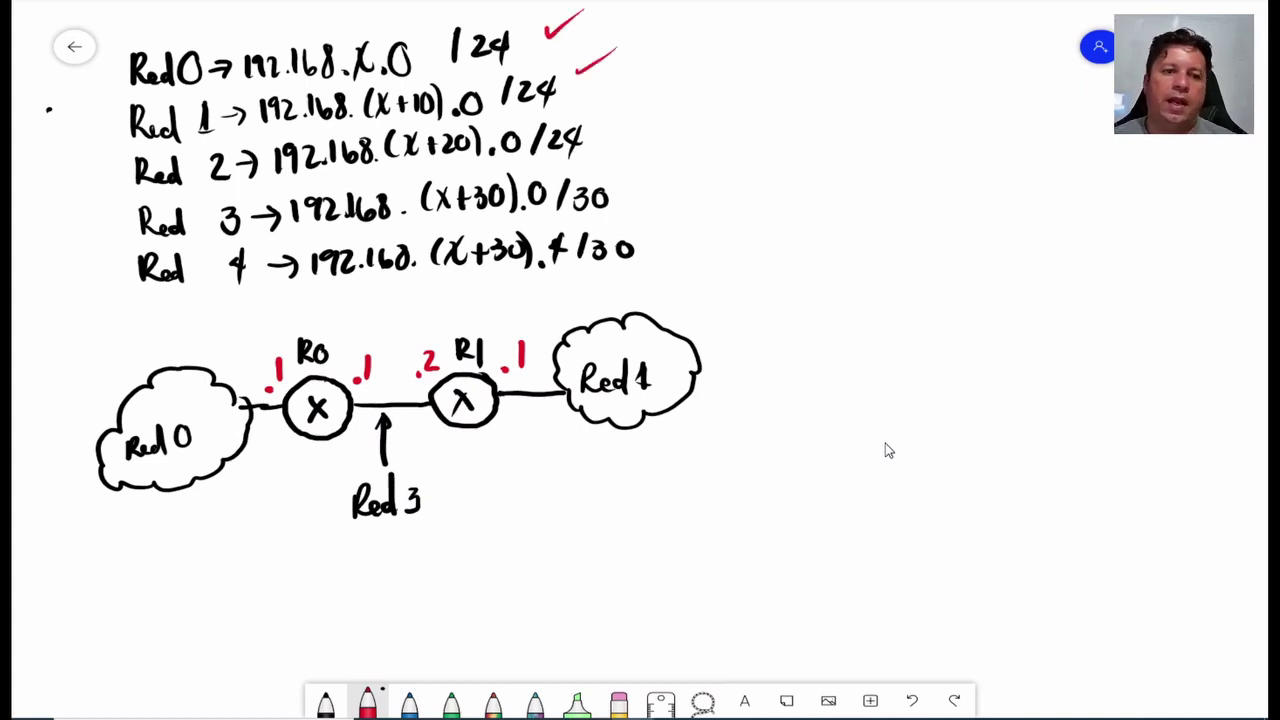
mouse_move(594, 130)
left_mouse_down()
mouse_move(606, 142)
mouse_move(594, 146)
left_mouse_up()
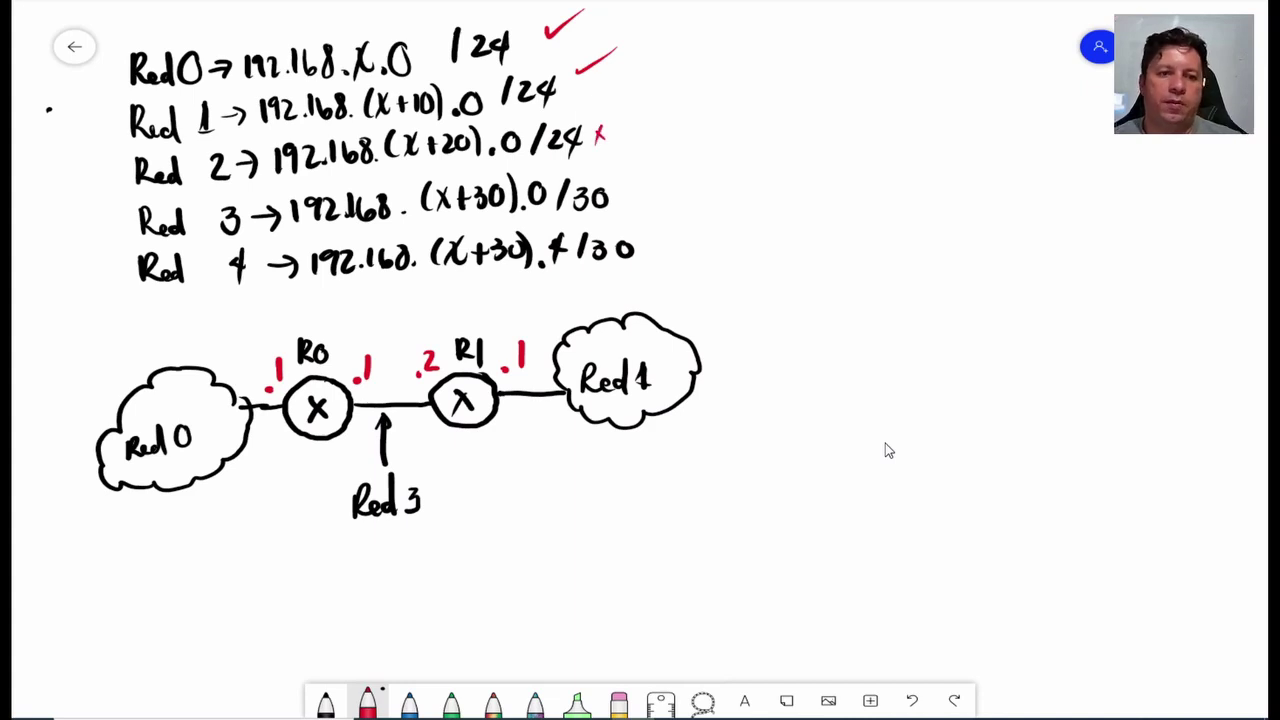
left_click_drag(625, 182, 650, 169)
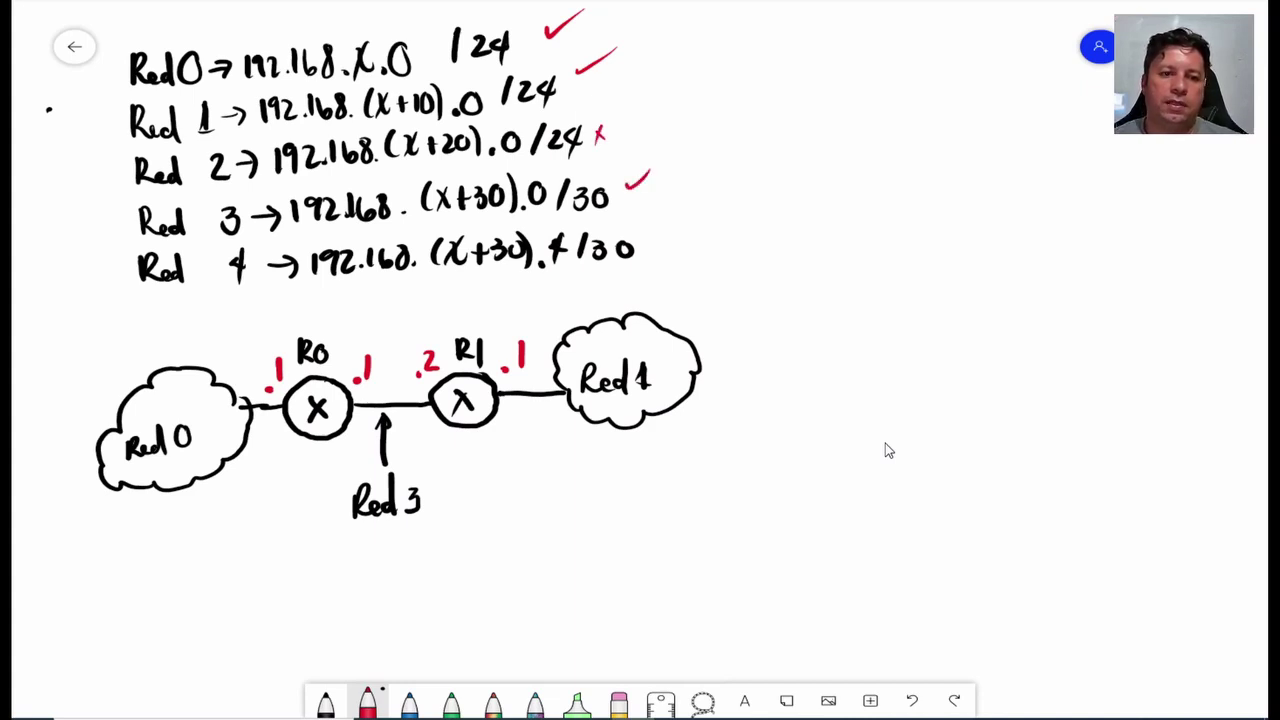
mouse_move(656, 234)
left_mouse_down()
mouse_move(643, 251)
mouse_move(656, 250)
left_mouse_up()
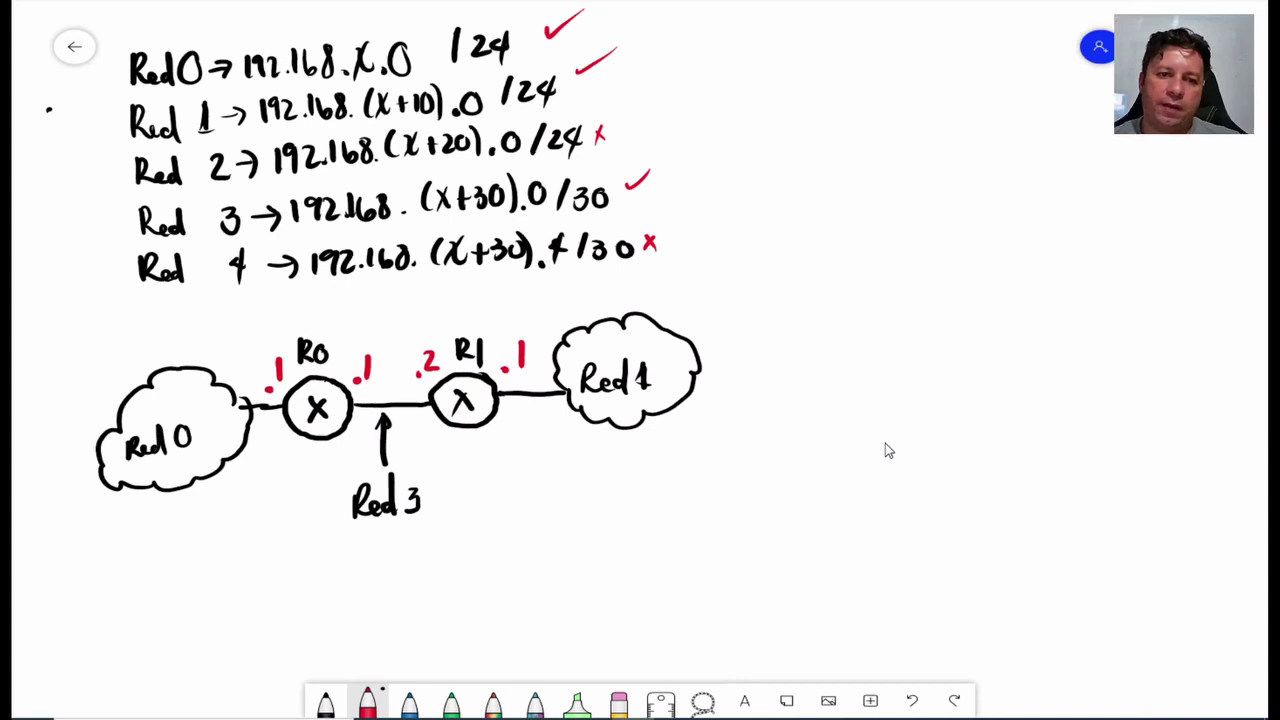
- Handwrite the heading "Ruteo Estático" in red in the empty area beside the network list
mouse_move(787, 126)
left_mouse_down()
mouse_move(789, 158)
mouse_move(822, 122)
mouse_move(857, 152)
mouse_move(891, 135)
mouse_move(880, 156)
left_mouse_up()
mouse_move(888, 128)
left_mouse_down()
mouse_move(902, 123)
mouse_move(903, 153)
left_mouse_up()
left_click_drag(922, 113, 920, 152)
left_click_drag(918, 140, 934, 150)
mouse_move(934, 130)
left_mouse_down()
mouse_move(938, 116)
mouse_move(960, 116)
left_mouse_up()
mouse_move(944, 146)
left_mouse_down()
mouse_move(956, 114)
mouse_move(964, 148)
mouse_move(987, 152)
mouse_move(998, 136)
mouse_move(937, 155)
left_mouse_up()
left_click(987, 142)
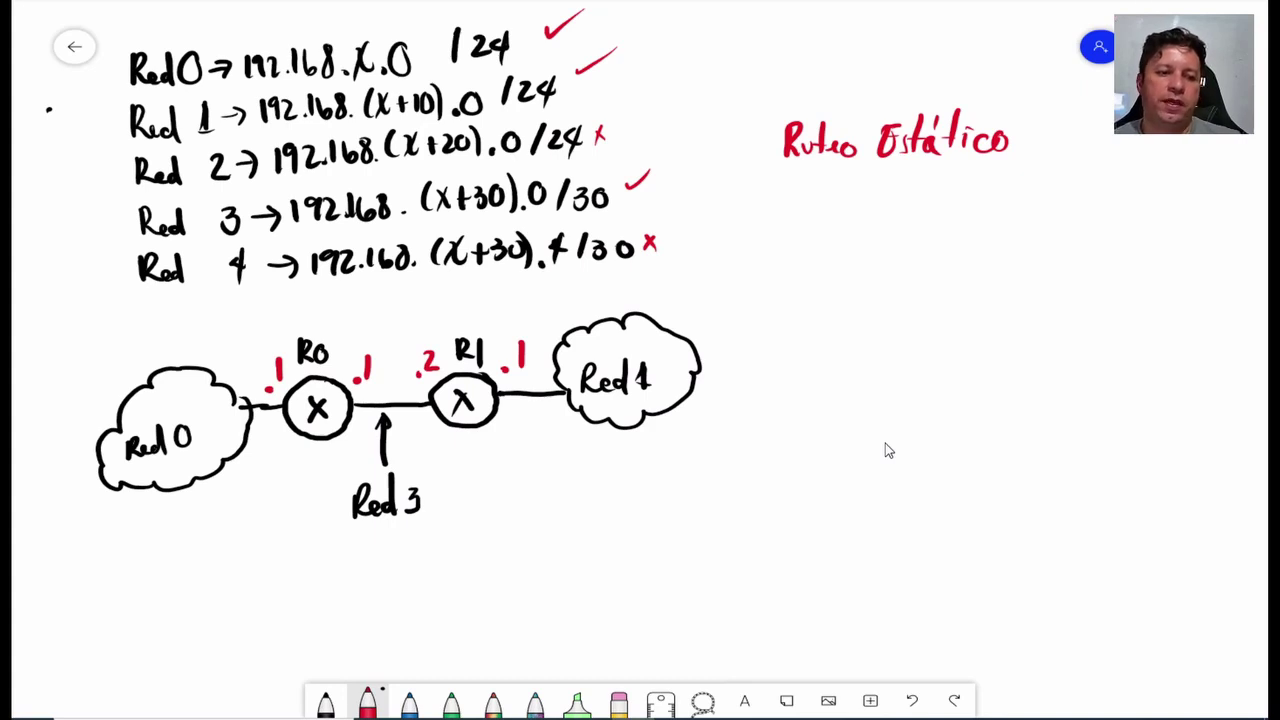
- Underline the Red 0, Red 3 and Red 1 labels in the two-router diagram in red
left_click_drag(133, 468, 195, 449)
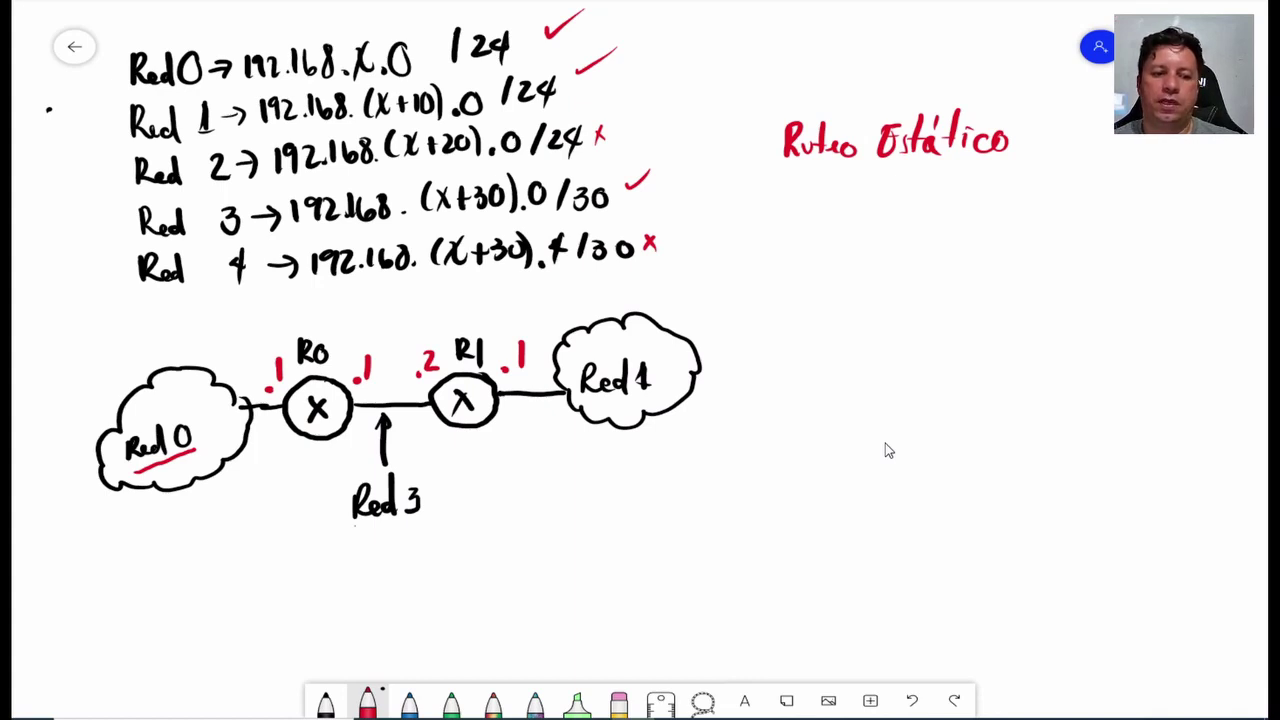
left_click_drag(354, 523, 424, 514)
left_click_drag(588, 406, 644, 402)
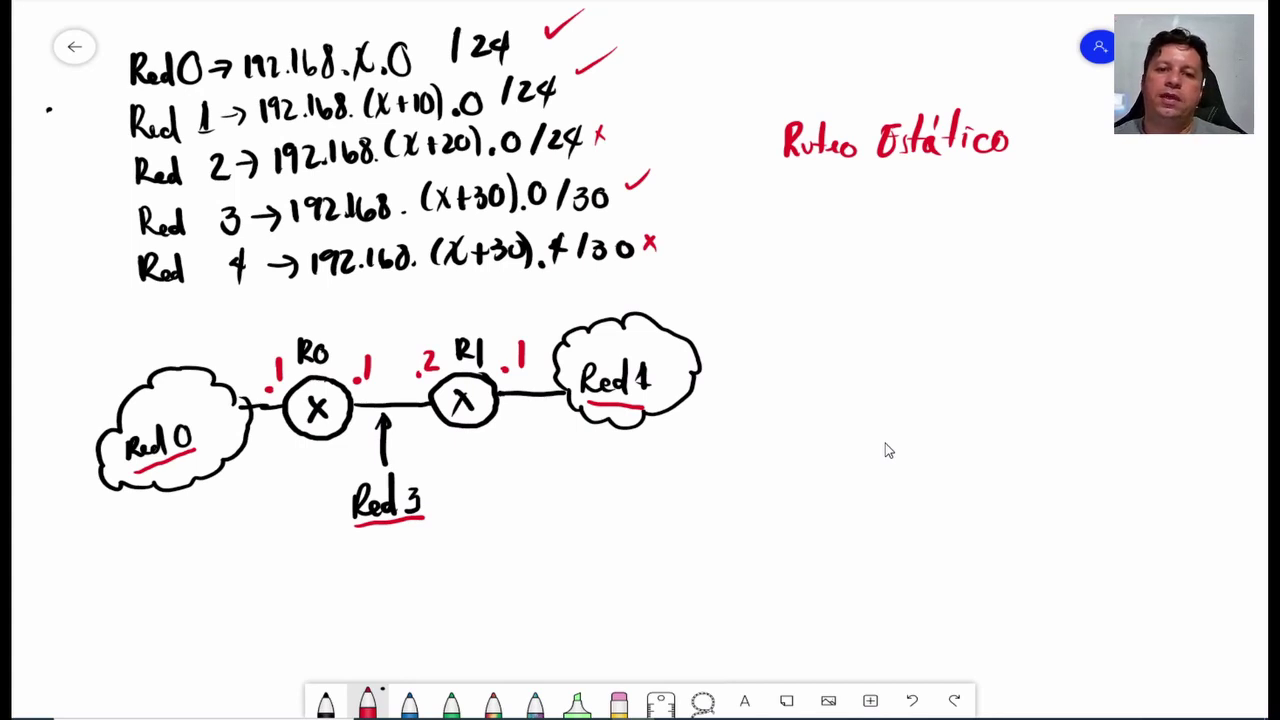
- Handwrite "Rutas" below the heading with a branch arrow to "Redes no están pegadas al router" in red
mouse_move(784, 186)
left_mouse_down()
mouse_move(818, 192)
mouse_move(826, 210)
mouse_move(840, 200)
mouse_move(858, 212)
mouse_move(814, 228)
mouse_move(816, 246)
mouse_move(1030, 240)
left_mouse_up()
left_click_drag(1048, 232, 1058, 240)
mouse_move(1068, 230)
left_mouse_down()
mouse_move(1112, 236)
mouse_move(1087, 210)
left_mouse_up()
mouse_move(876, 268)
left_mouse_down()
mouse_move(876, 294)
mouse_move(928, 276)
mouse_move(926, 302)
mouse_move(968, 258)
mouse_move(990, 288)
mouse_move(913, 306)
left_mouse_up()
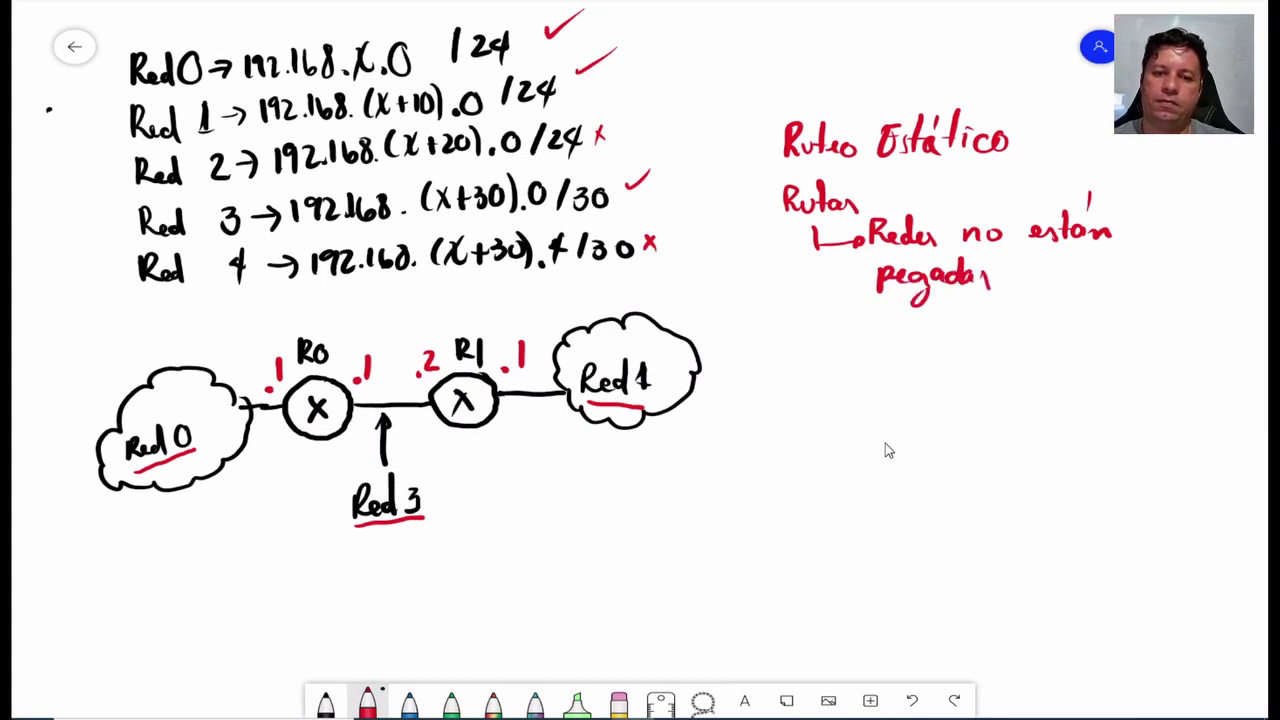
left_click_drag(1022, 268, 1036, 282)
mouse_move(1068, 270)
left_mouse_down()
mouse_move(1072, 280)
mouse_move(1086, 268)
left_mouse_up()
mouse_move(1096, 266)
left_mouse_down()
mouse_move(1140, 282)
mouse_move(1162, 266)
left_mouse_up()
left_click_drag(1150, 272, 1180, 268)
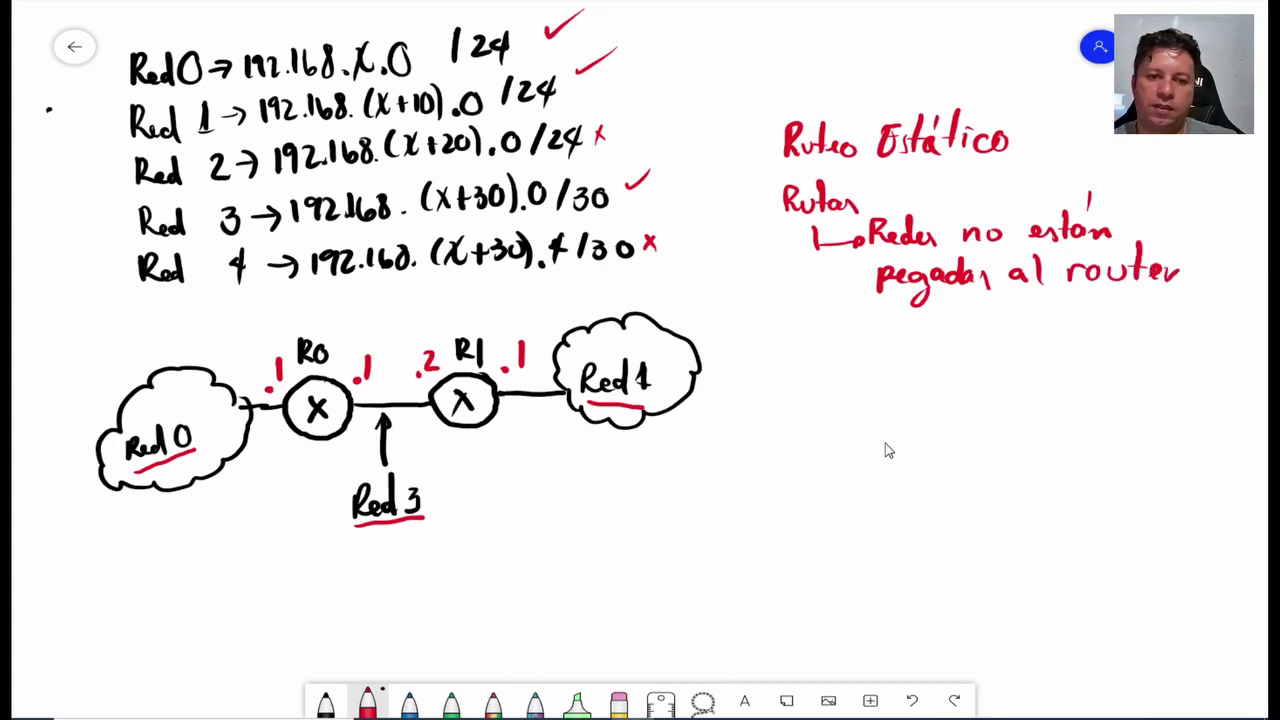
- Handwrite an underlined "R0" with a branch arrow in red, dot R0's link ends in the diagram, and draw an arrow pointing at Red 1
mouse_move(818, 344)
left_mouse_down()
mouse_move(818, 370)
mouse_move(837, 369)
mouse_move(849, 346)
left_mouse_up()
left_click_drag(798, 381, 875, 379)
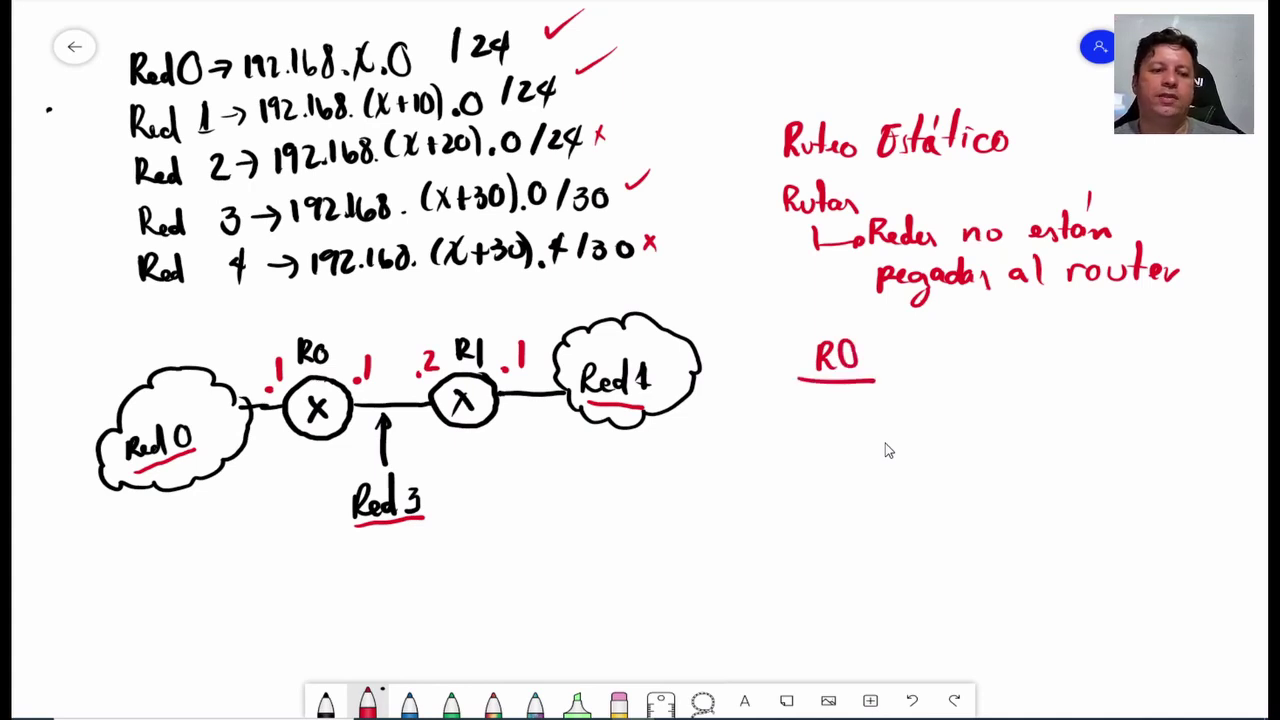
left_click_drag(832, 392, 866, 413)
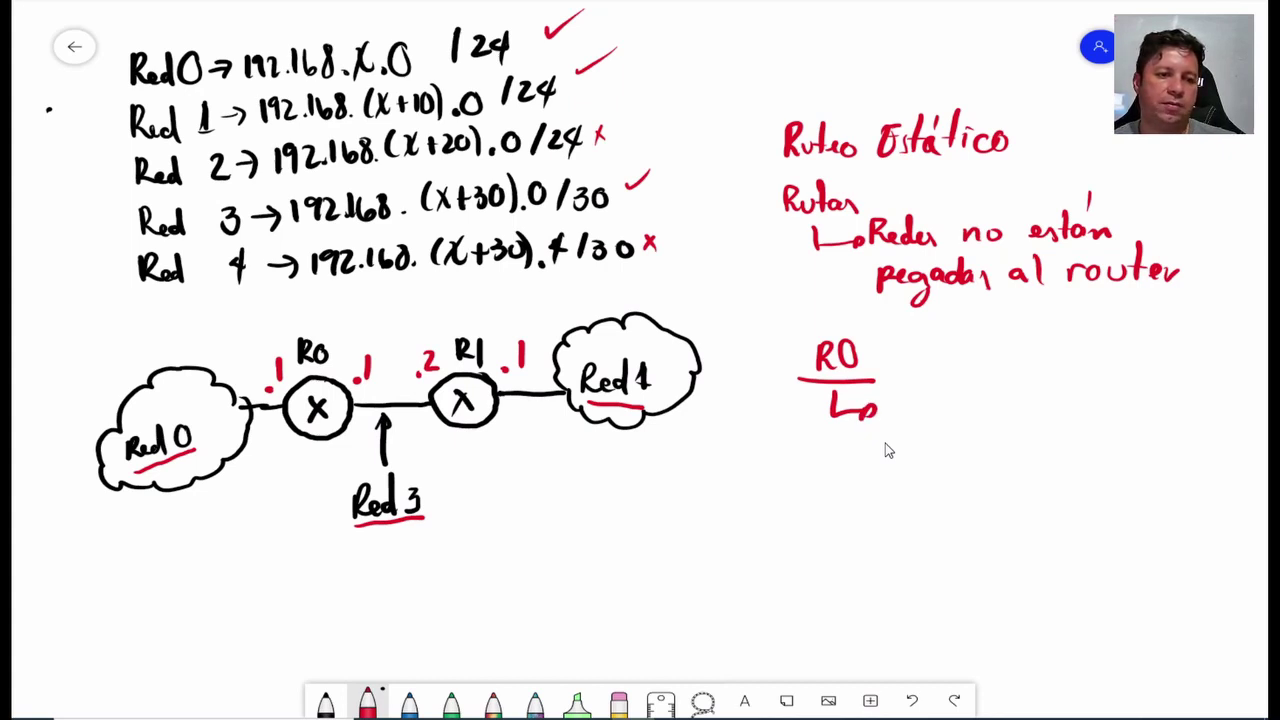
left_click_drag(240, 405, 245, 404)
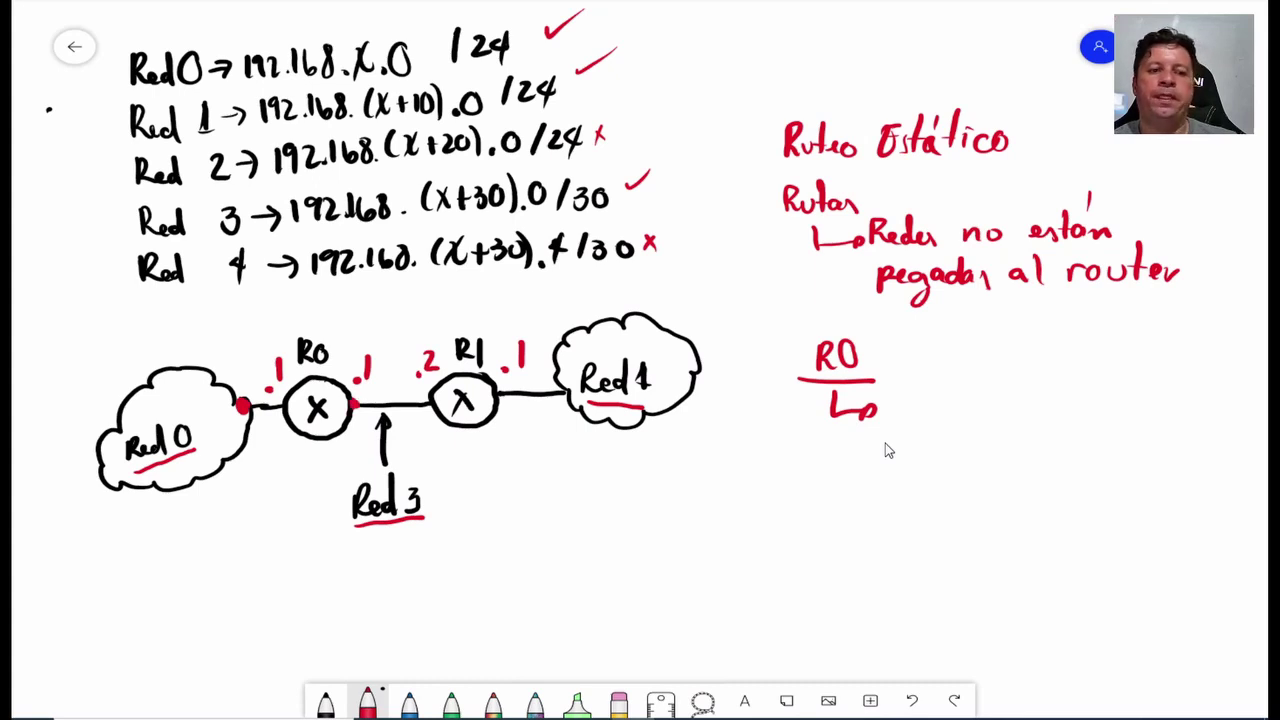
mouse_move(688, 551)
left_mouse_down()
mouse_move(651, 506)
mouse_move(650, 442)
mouse_move(660, 458)
left_mouse_up()
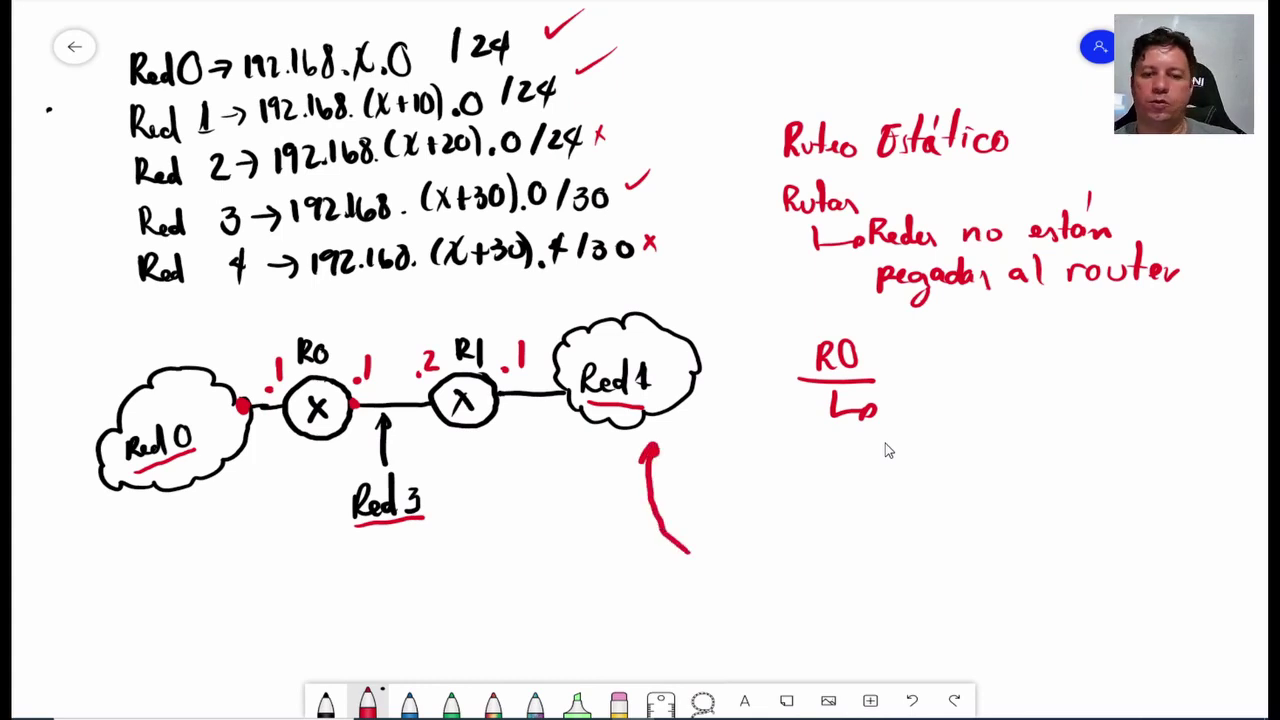
- Handwrite "Red 1" with a check mark beside R0's branch arrow, and add an underlined "R1" branching to "Red 0" below it
mouse_move(889, 400)
left_mouse_down()
mouse_move(905, 396)
mouse_move(943, 429)
mouse_move(978, 414)
mouse_move(978, 428)
left_mouse_up()
left_click_drag(965, 430, 1037, 395)
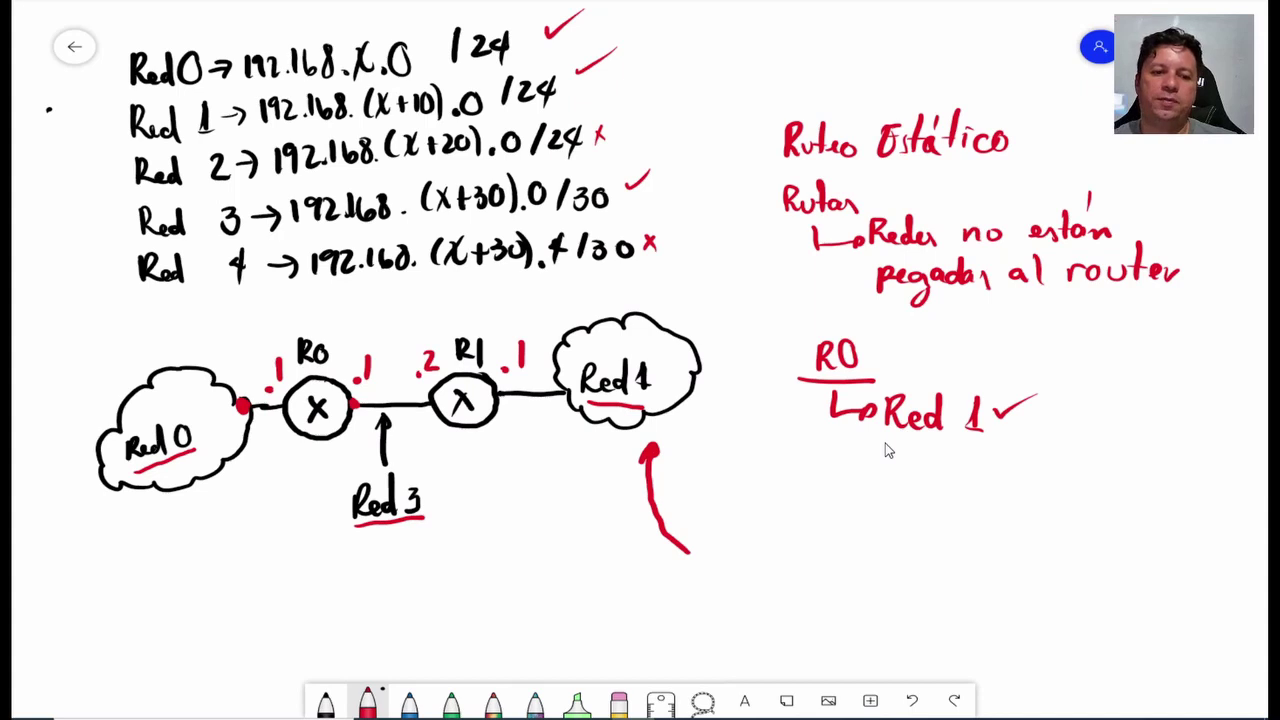
mouse_move(828, 458)
left_mouse_down()
mouse_move(826, 481)
mouse_move(886, 482)
left_mouse_up()
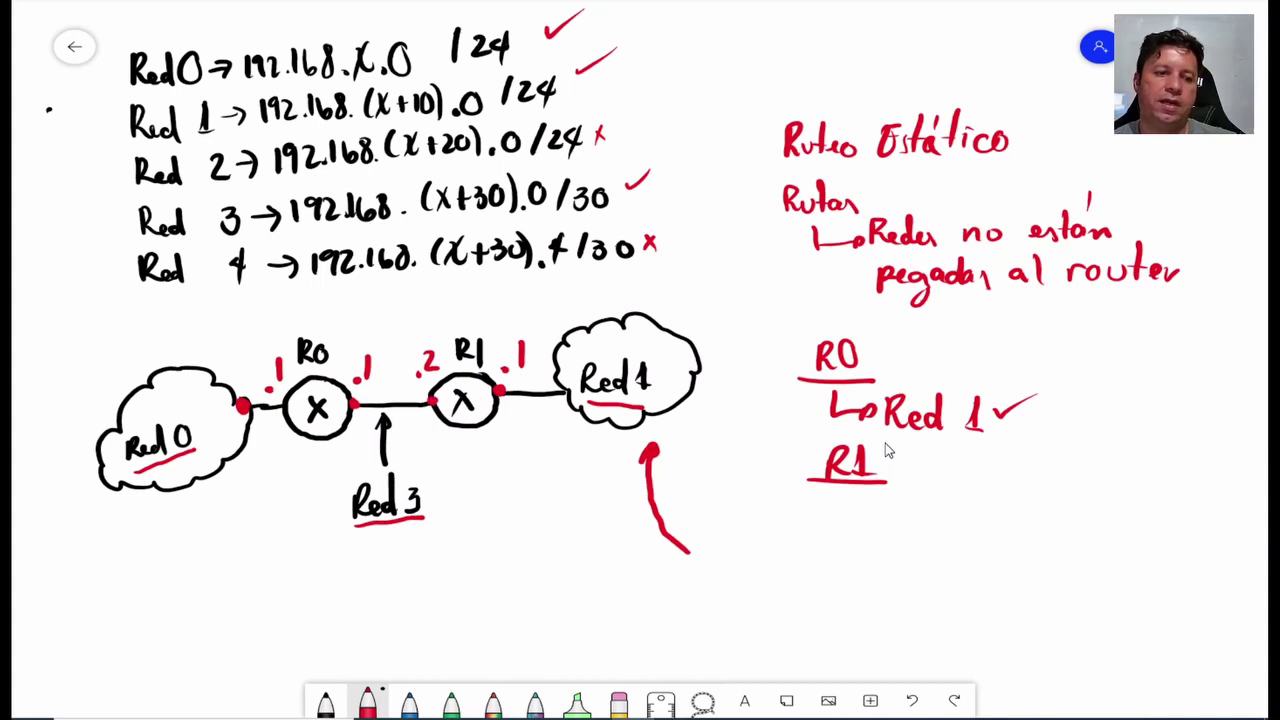
mouse_move(845, 501)
left_mouse_down()
mouse_move(899, 534)
mouse_move(908, 516)
mouse_move(938, 532)
mouse_move(980, 510)
left_mouse_up()
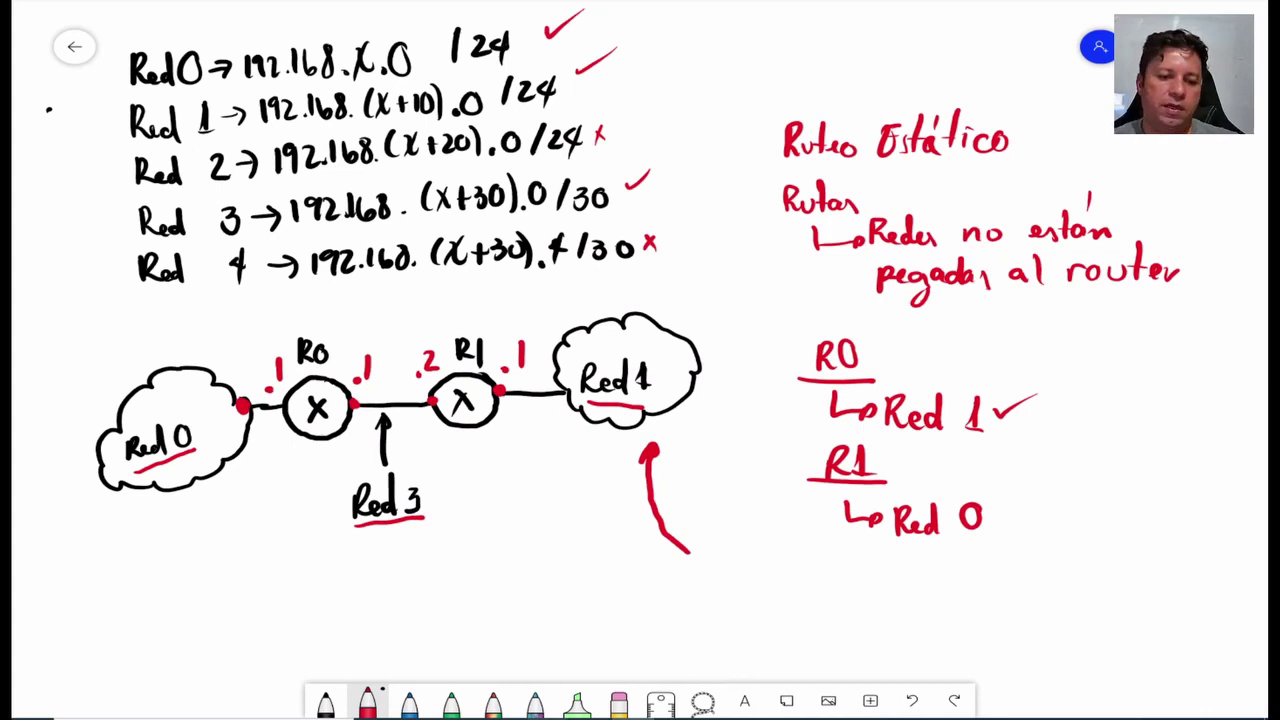
- Switch to Packet Tracer and add a second 2811 router to the logical workspace beside Router5
key("alt+Tab")
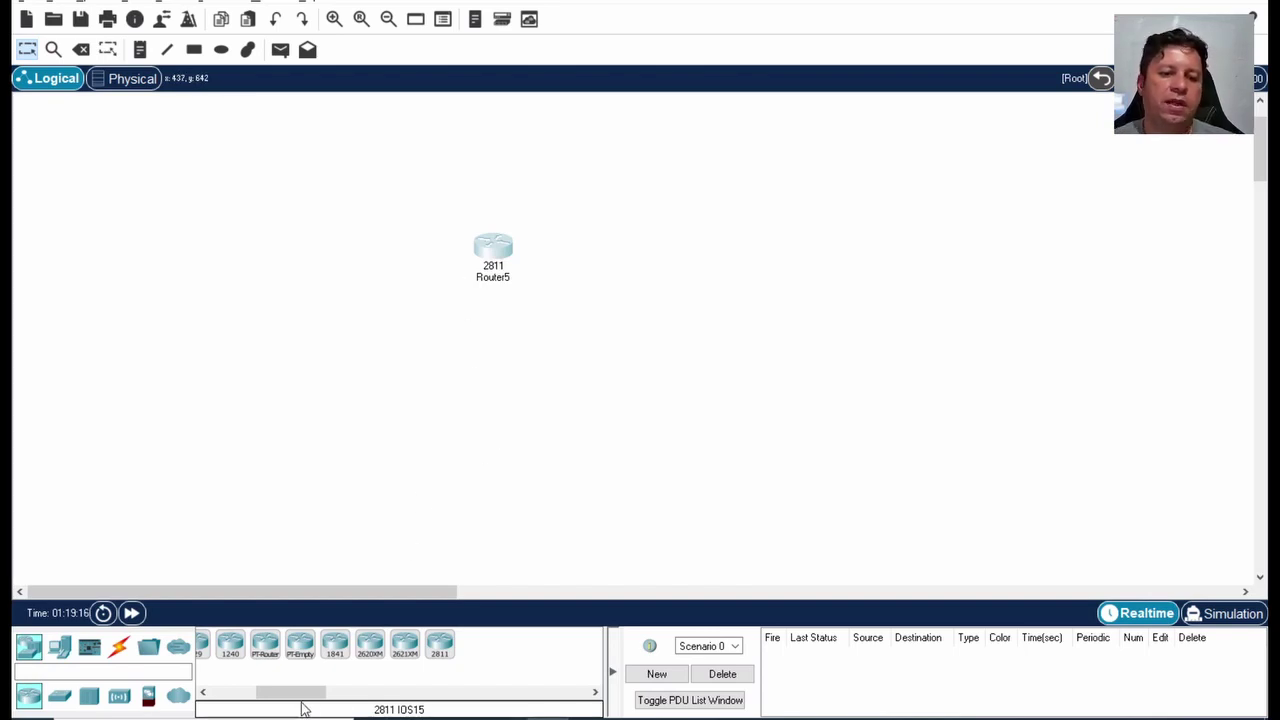
left_click_drag(305, 694, 266, 692)
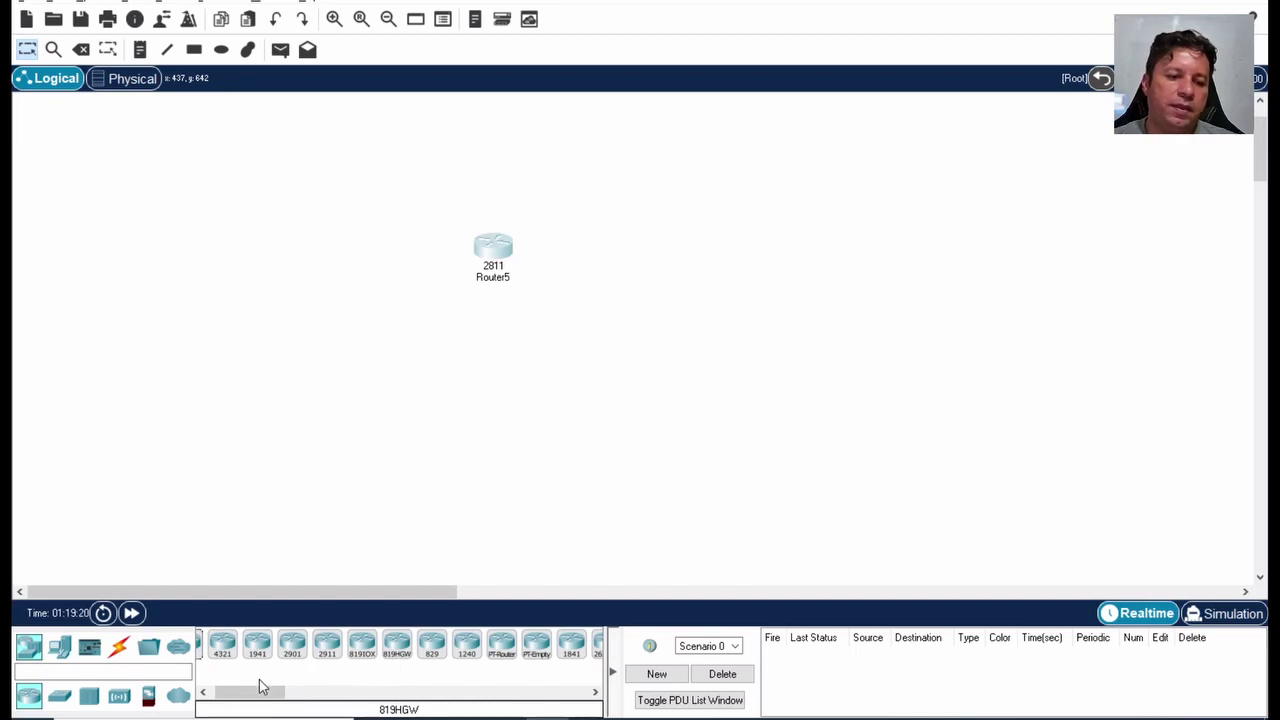
left_click_drag(255, 698, 289, 698)
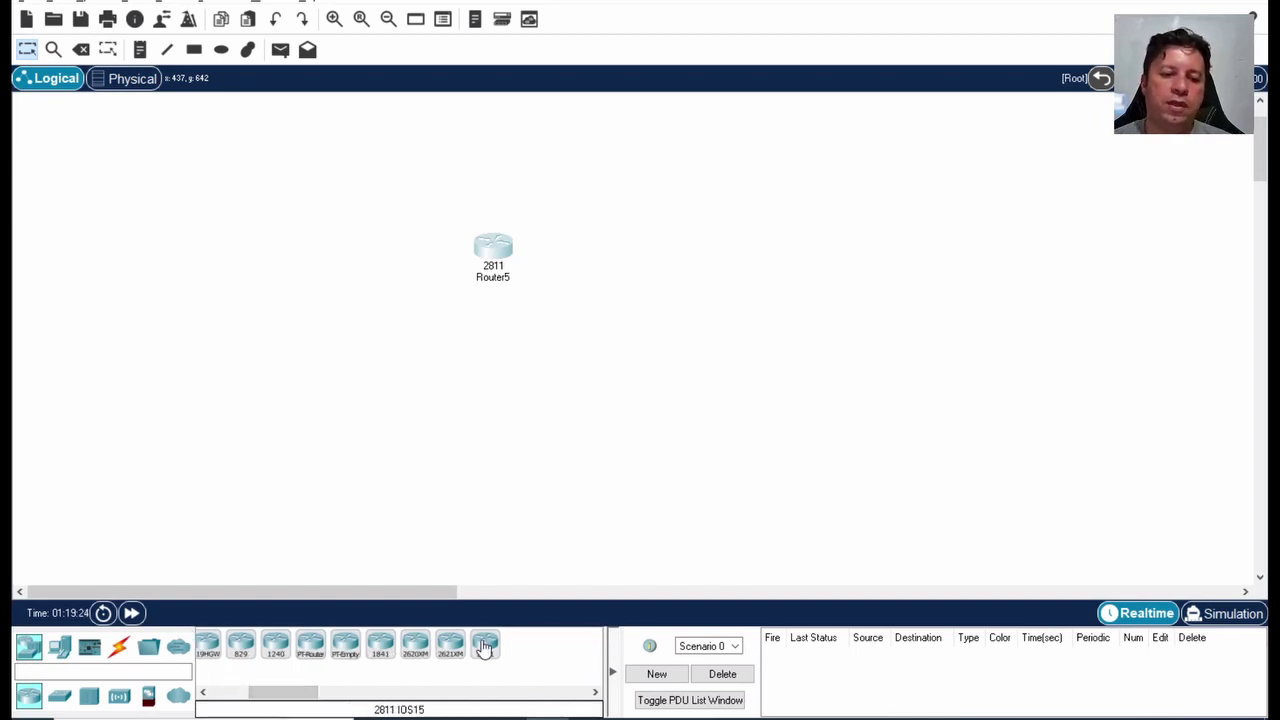
left_click_drag(485, 645, 657, 327)
left_click_drag(686, 262, 686, 264)
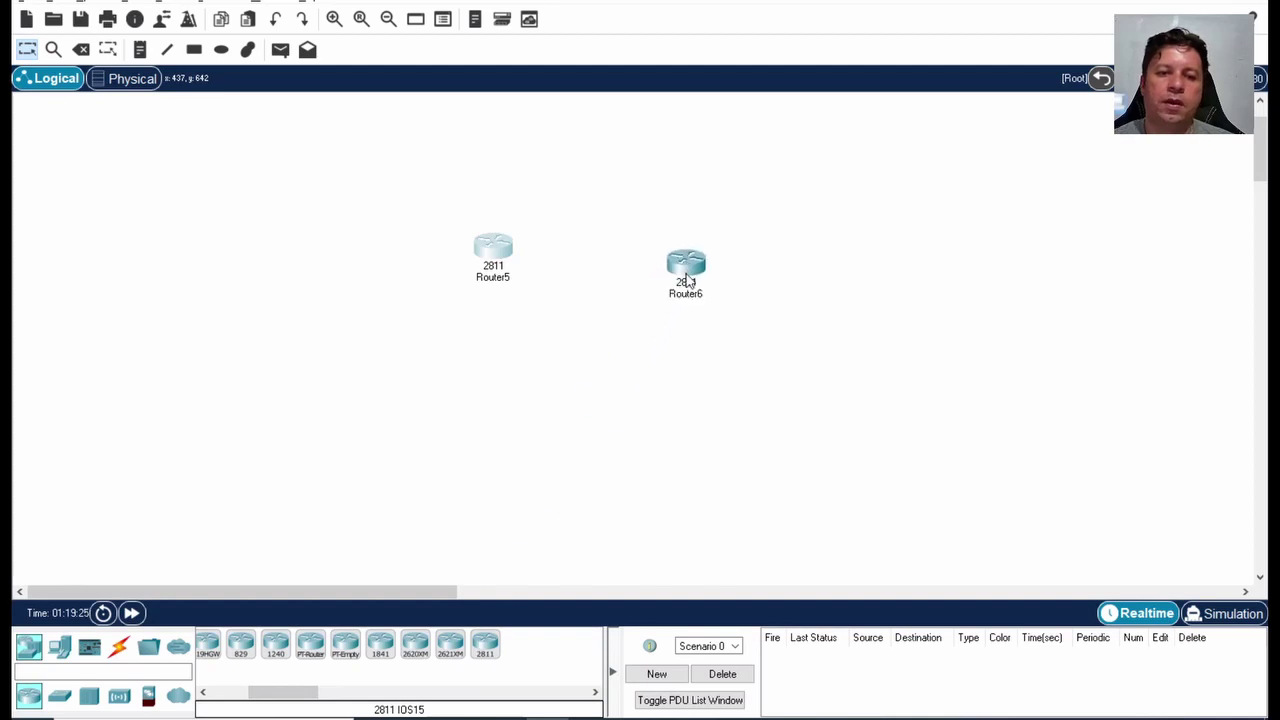
- Delete Router5 from the workspace
left_click(500, 255)
left_click(925, 45)
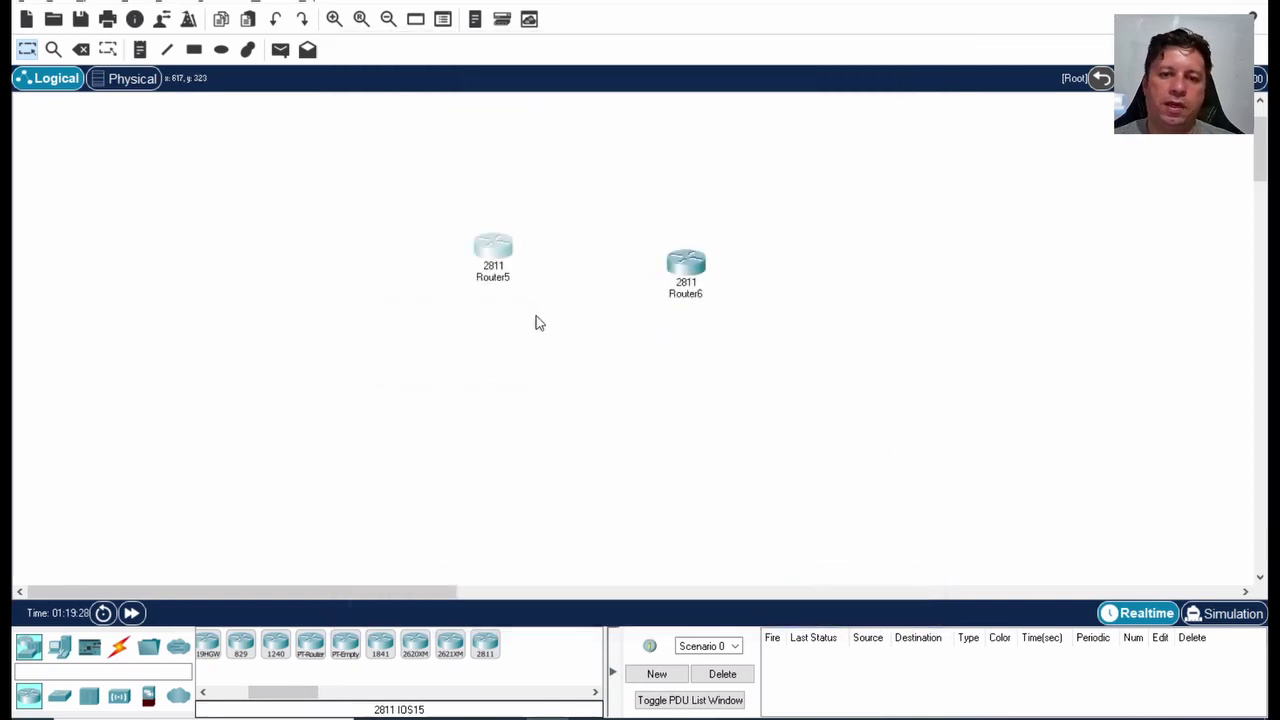
key("Delete")
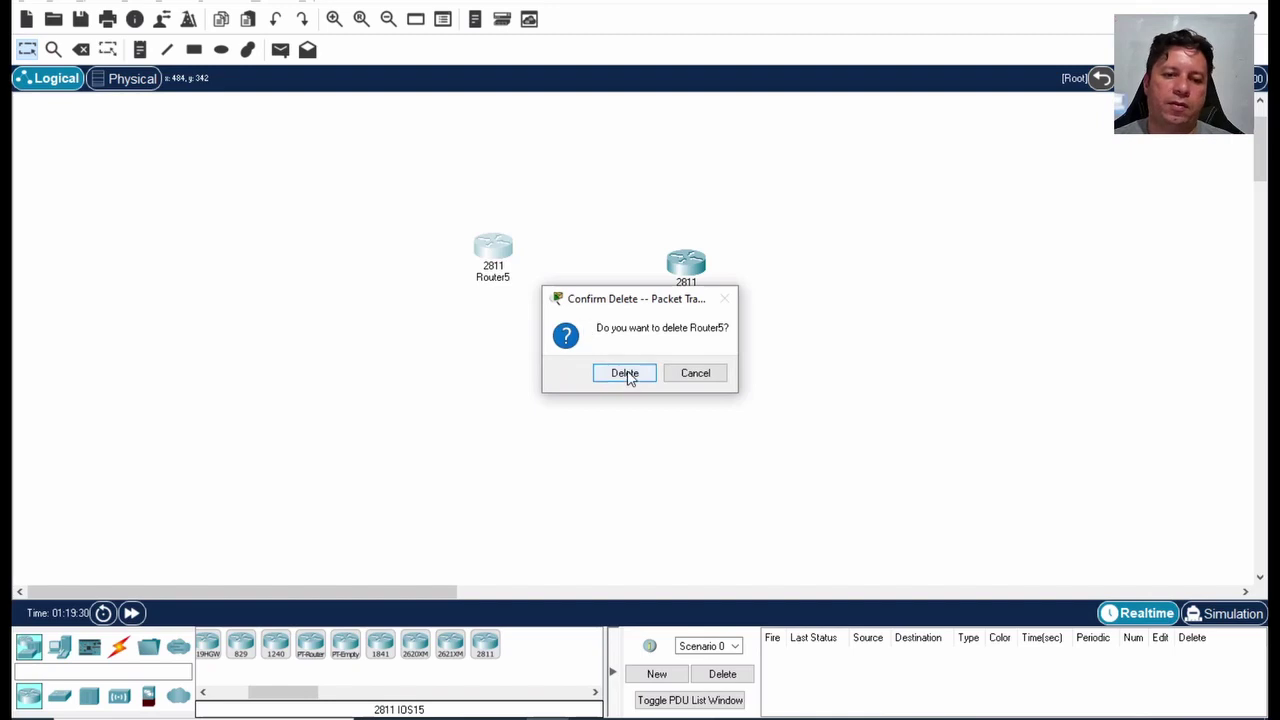
left_click(626, 372)
- Place a new 2811 router in the area freed by the deleted one and shift Router6 level with it
left_click(489, 648)
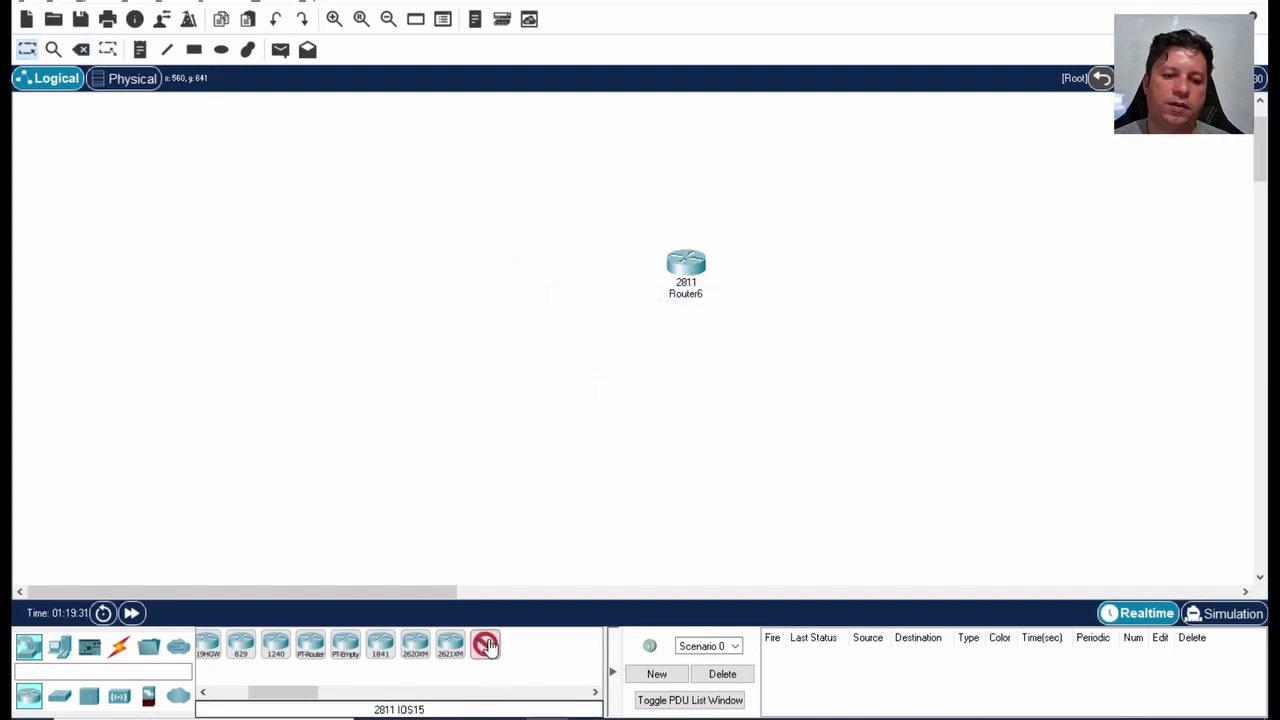
left_click(455, 290)
left_click_drag(688, 262, 660, 272)
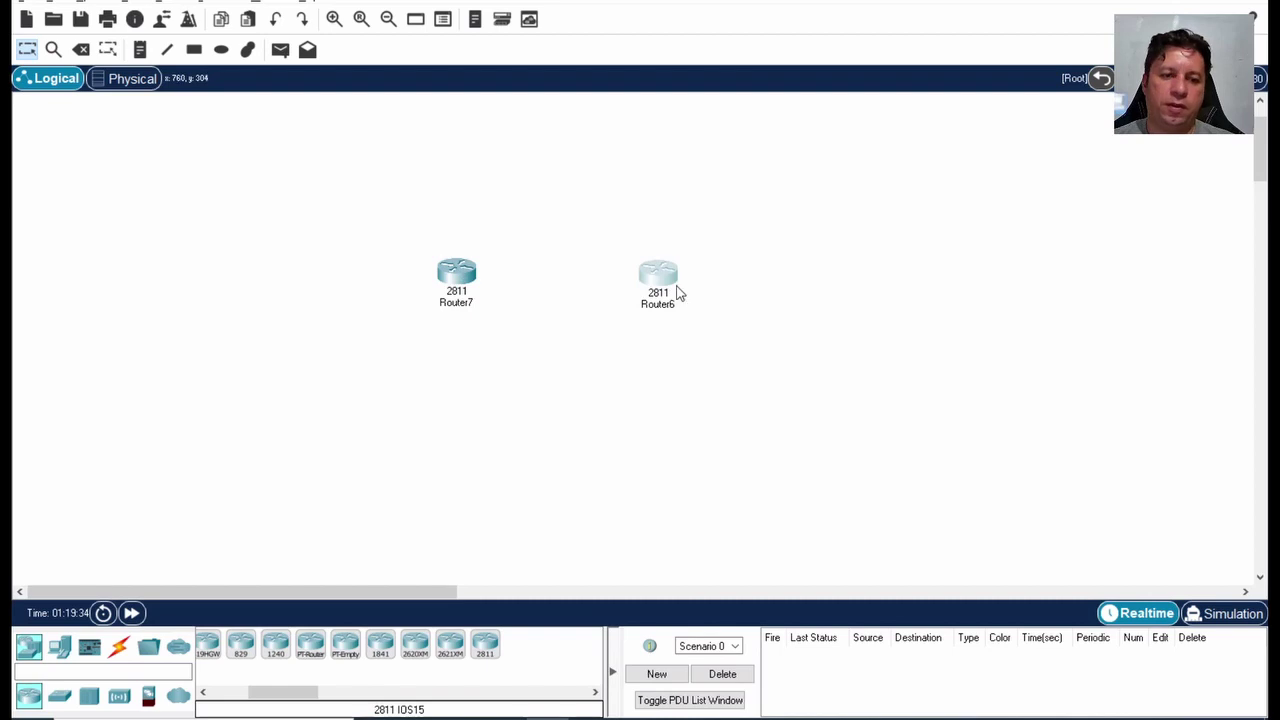
- Open Router7's physical device view, maximize its window and zoom in on the chassis
left_click(460, 275)
double_click(460, 274)
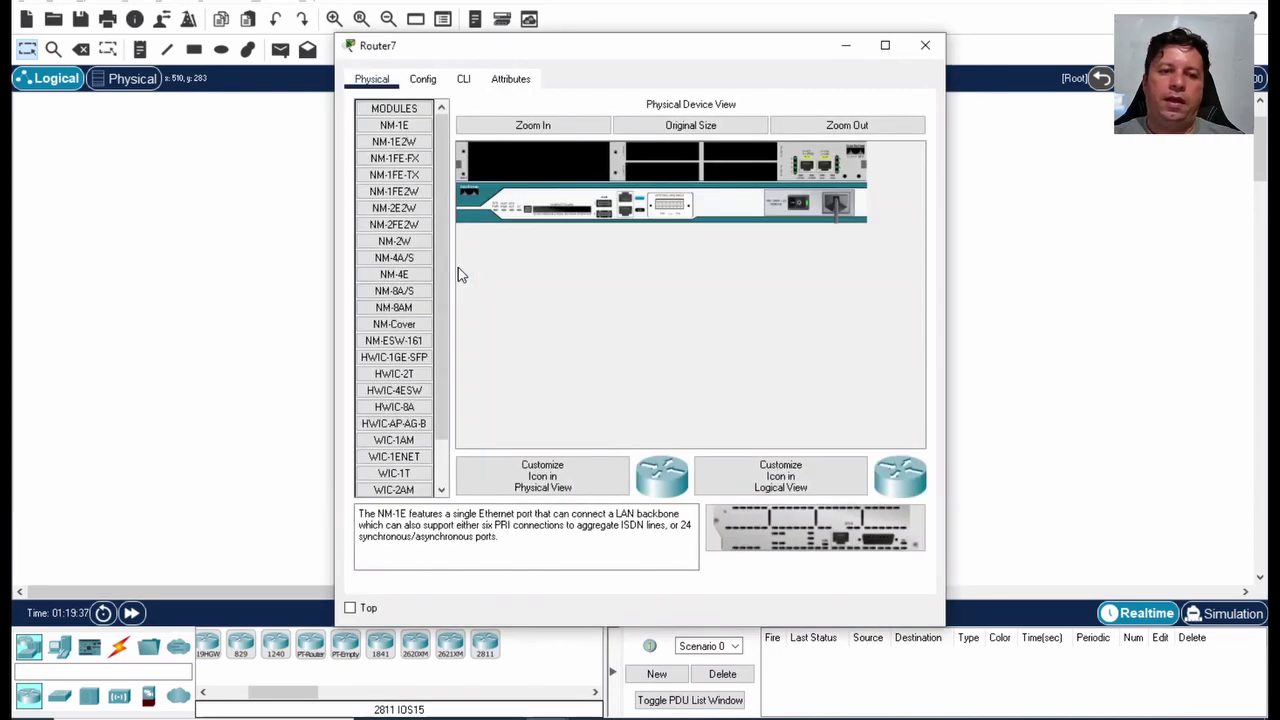
left_click(883, 46)
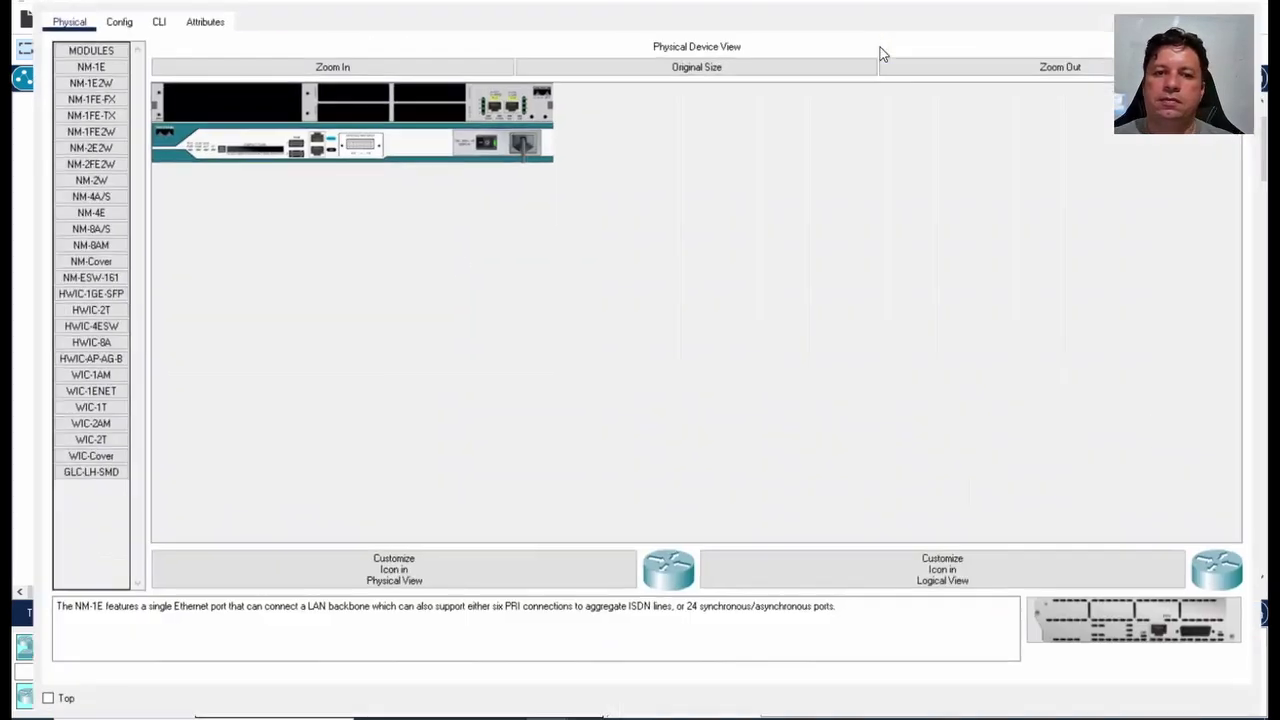
left_click(310, 53)
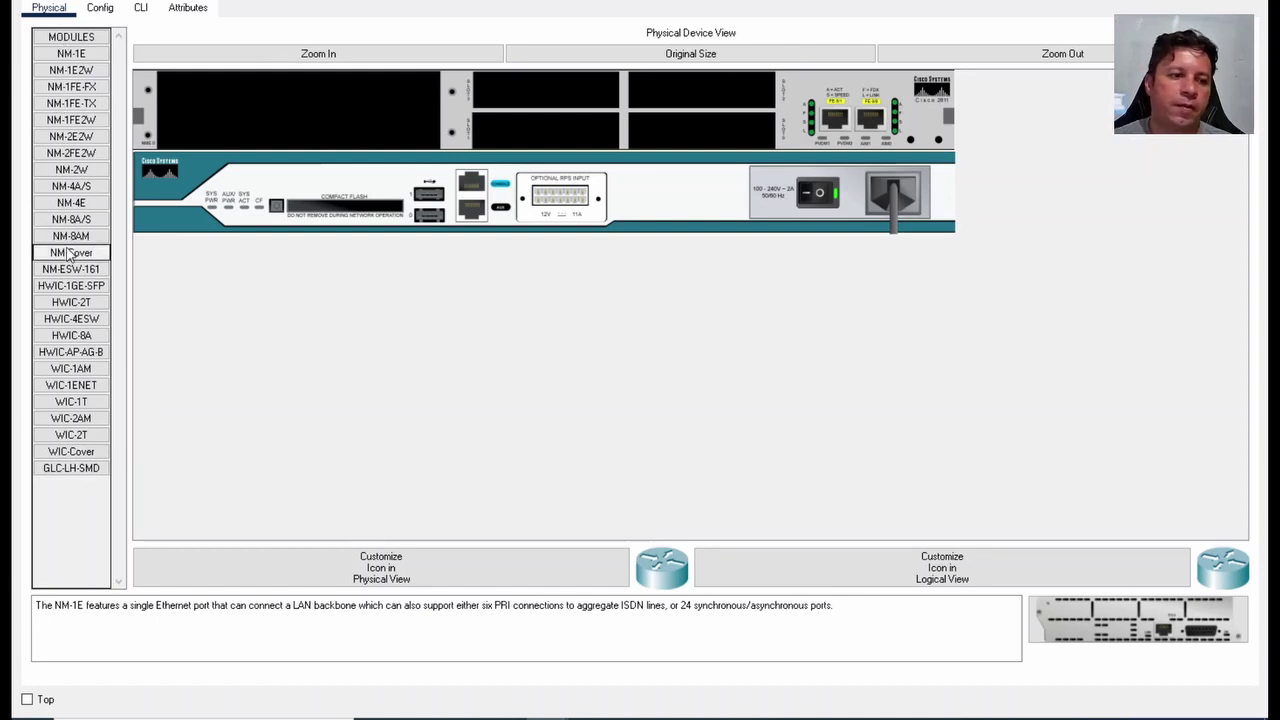
- Try to fit the NM-1E2W module into Router7's large empty slot, and switch off the router's power
left_click(66, 88)
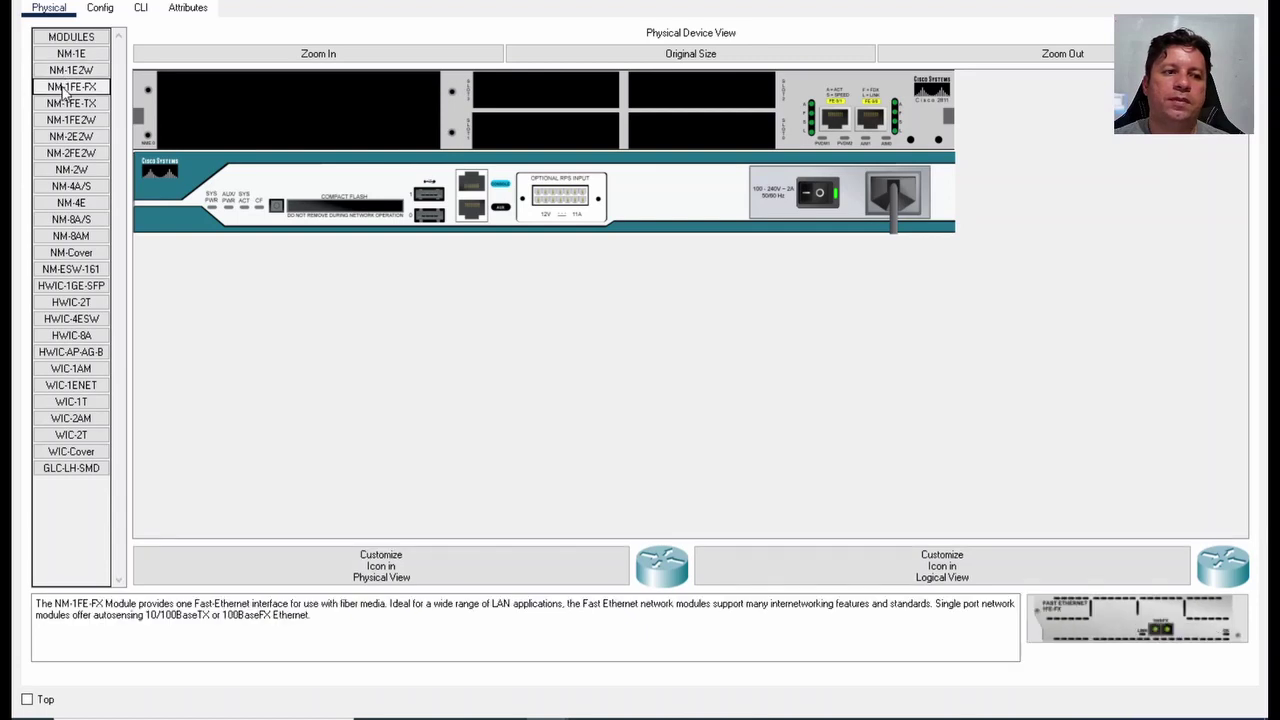
left_click(62, 72)
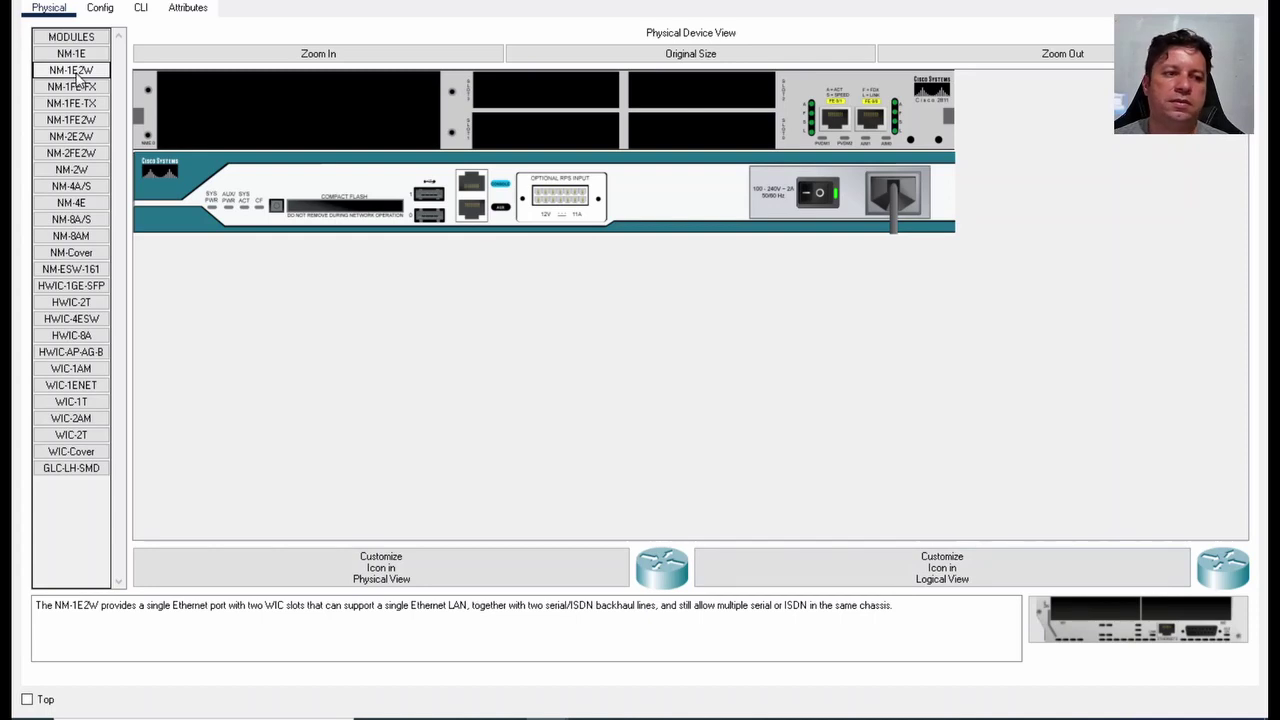
left_click_drag(75, 78, 261, 114)
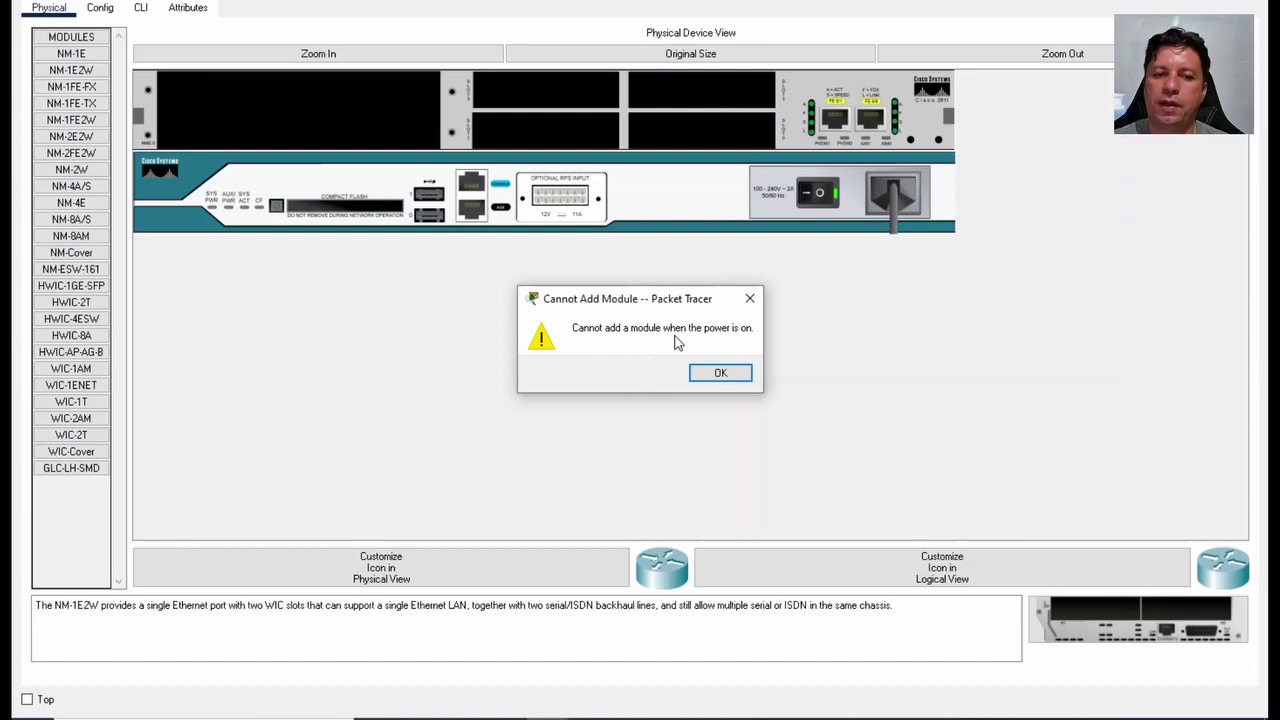
left_click(718, 374)
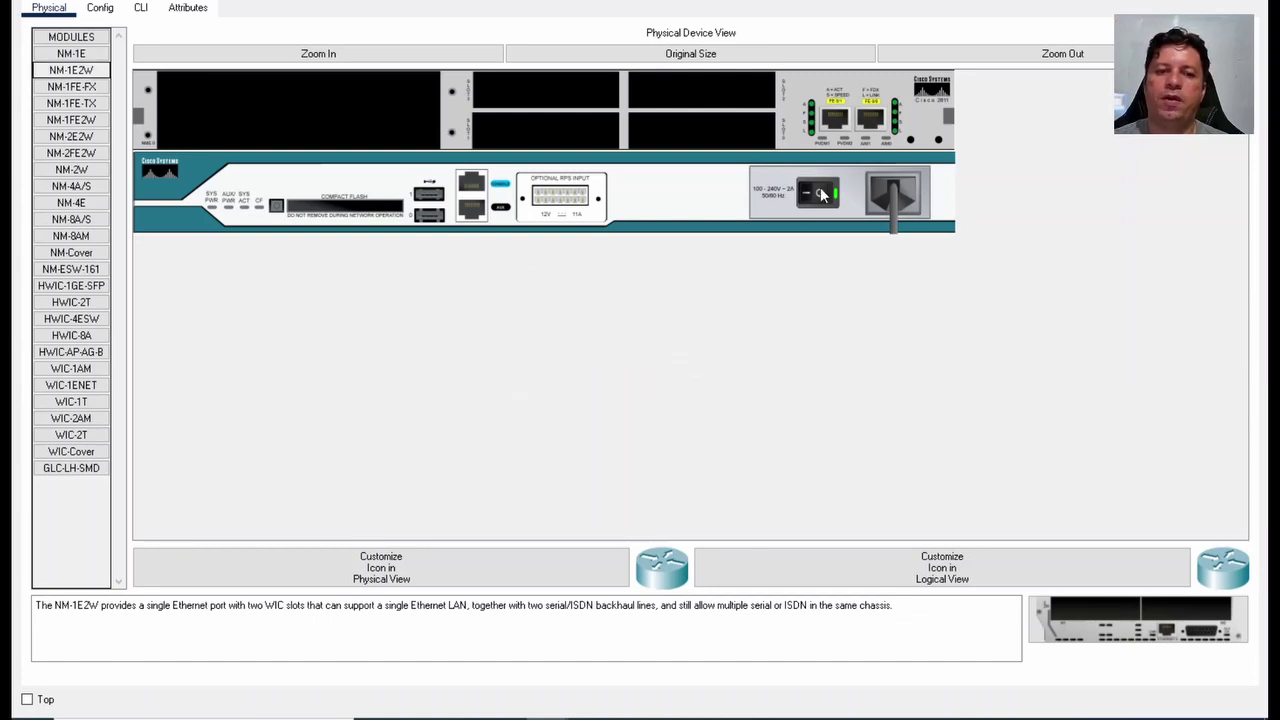
left_click(822, 194)
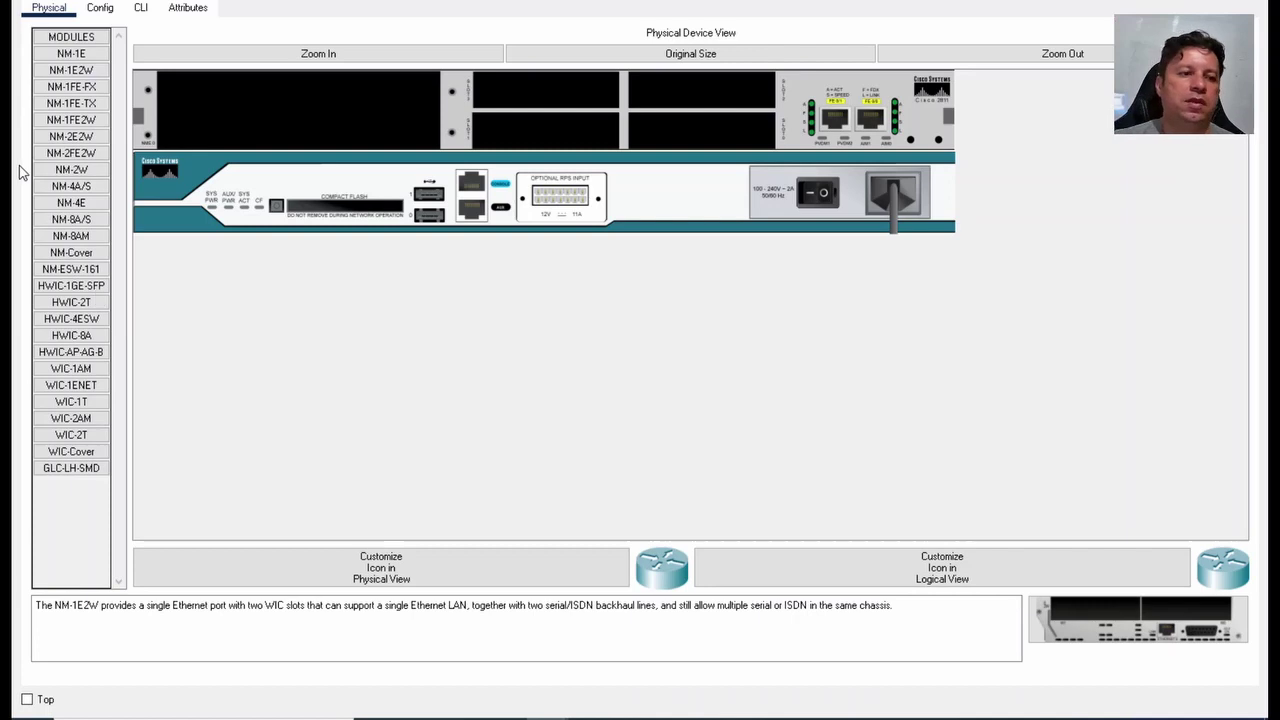
- Examine the descriptions of the NM-ESW-161, WIC-1ENET and NM-1E2W modules, highlighting the port information for NM-ESW-161
left_click(67, 280)
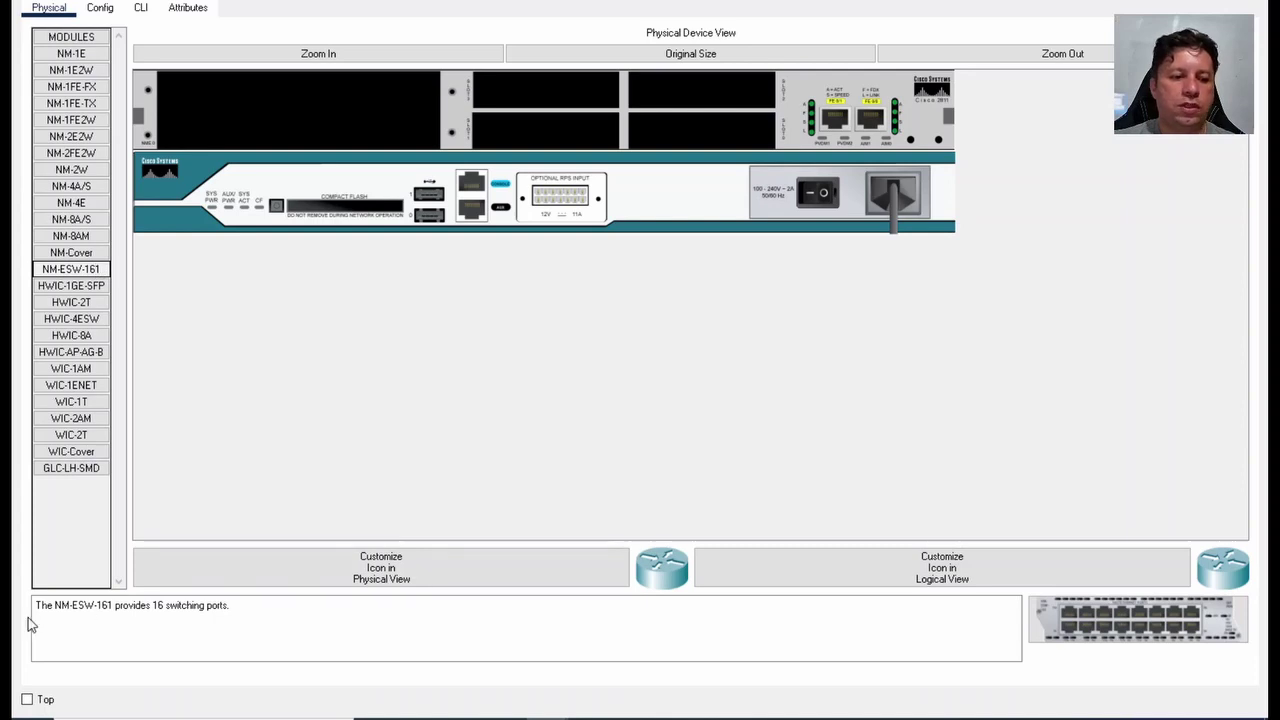
left_click_drag(36, 606, 155, 606)
left_click(170, 606)
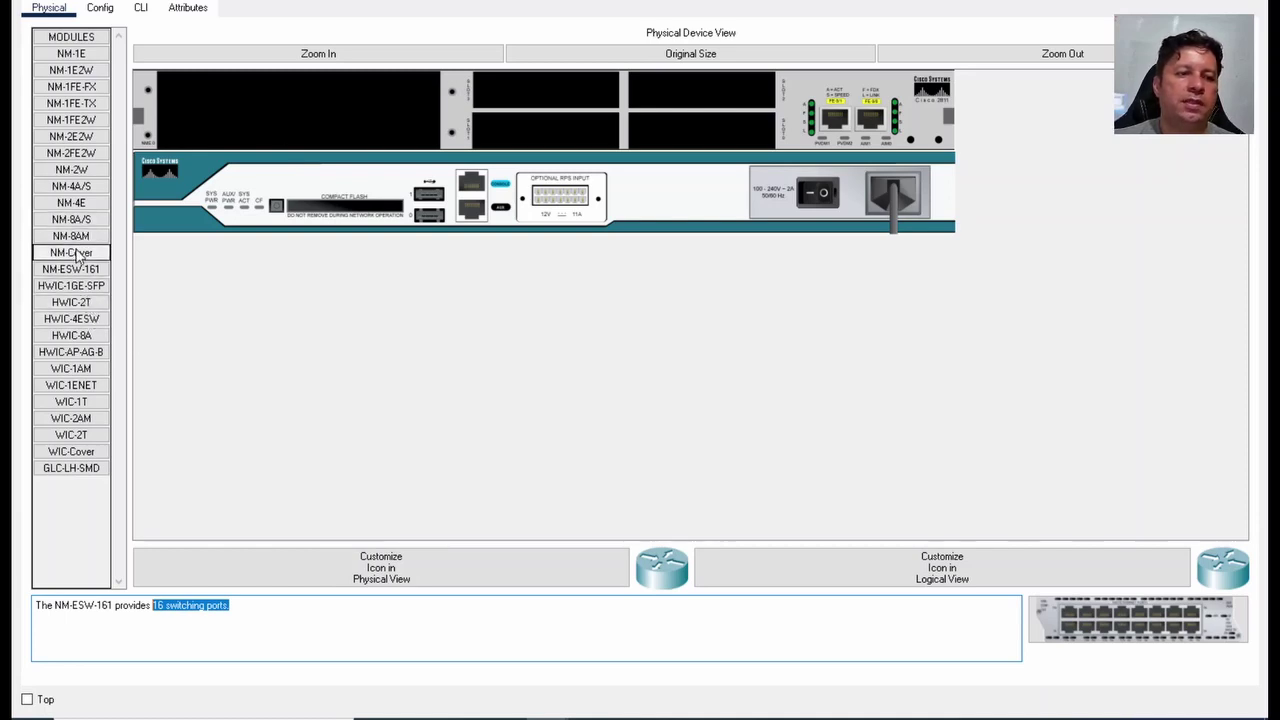
left_click(97, 388)
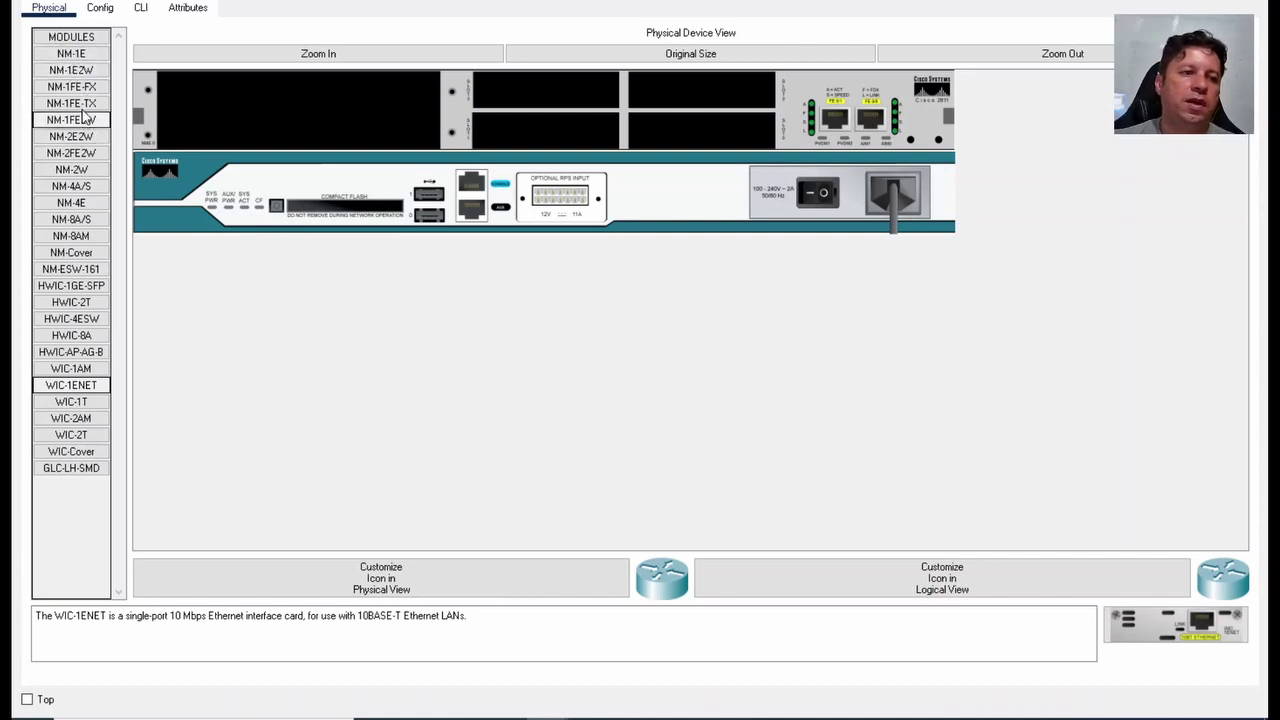
left_click(78, 72)
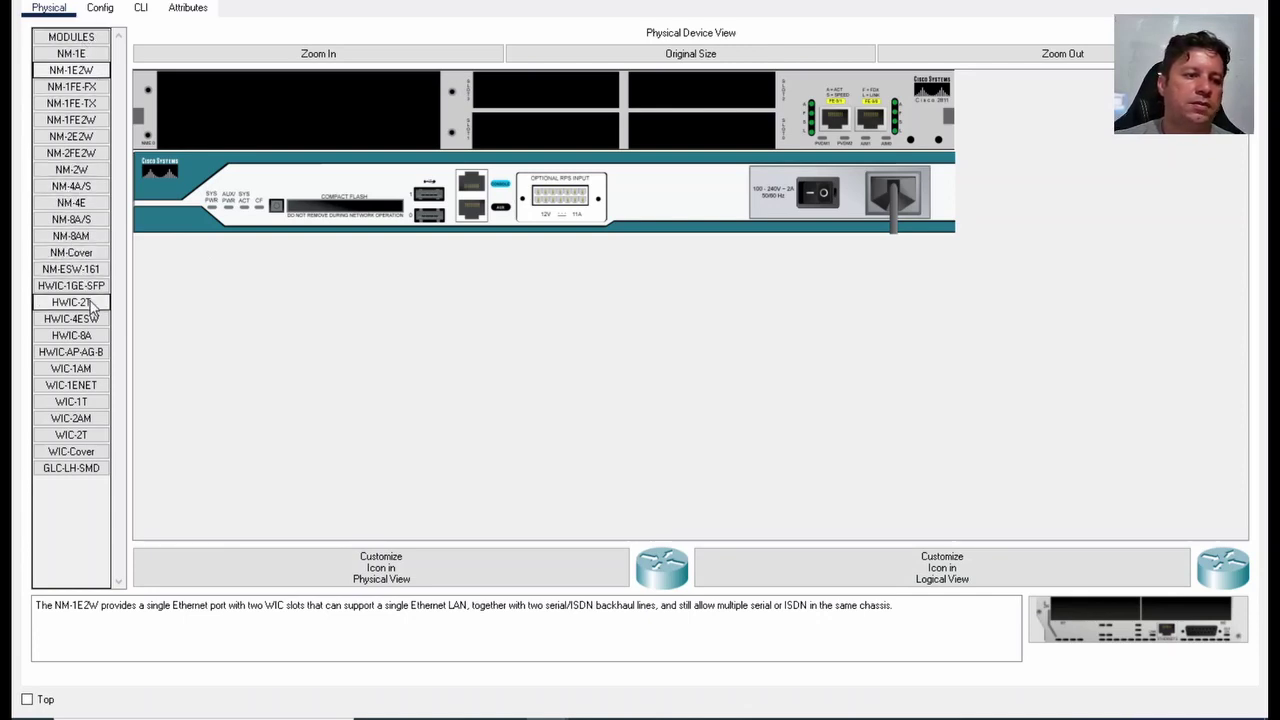
- Examine the HWIC-4ESW module's description and highlight its wording about the type of ports it provides
left_click(86, 320)
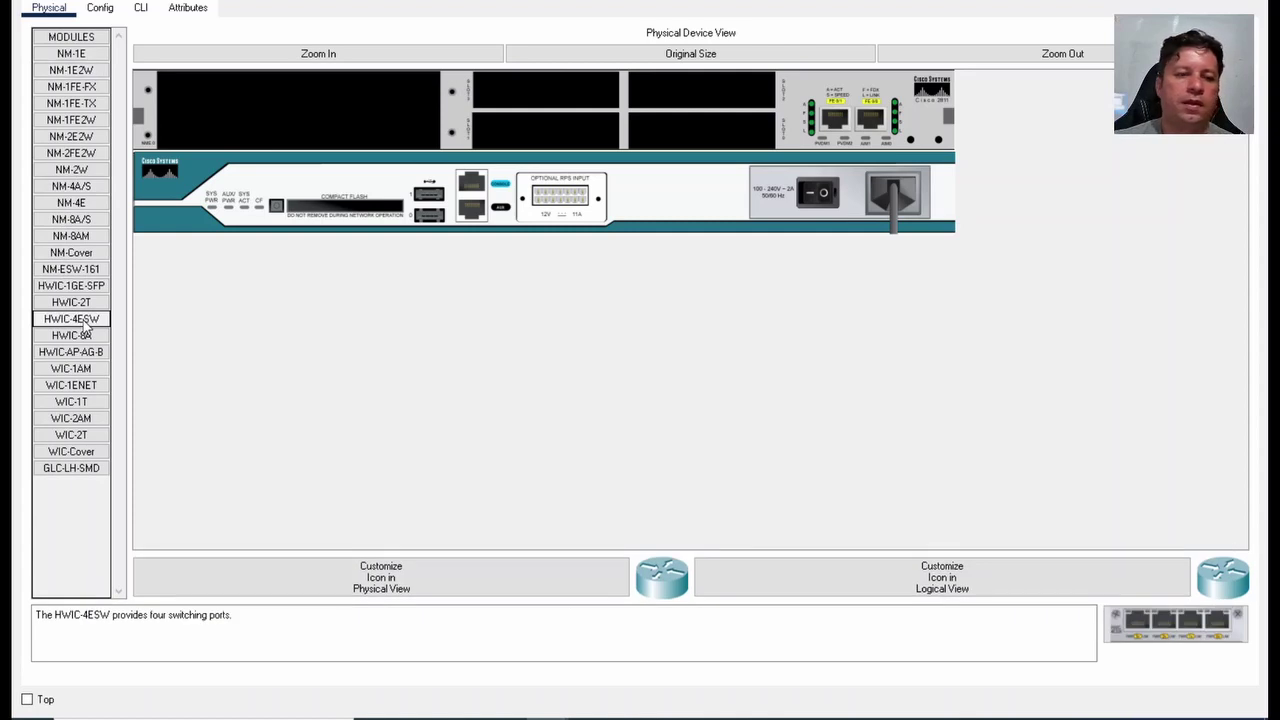
left_click(120, 625)
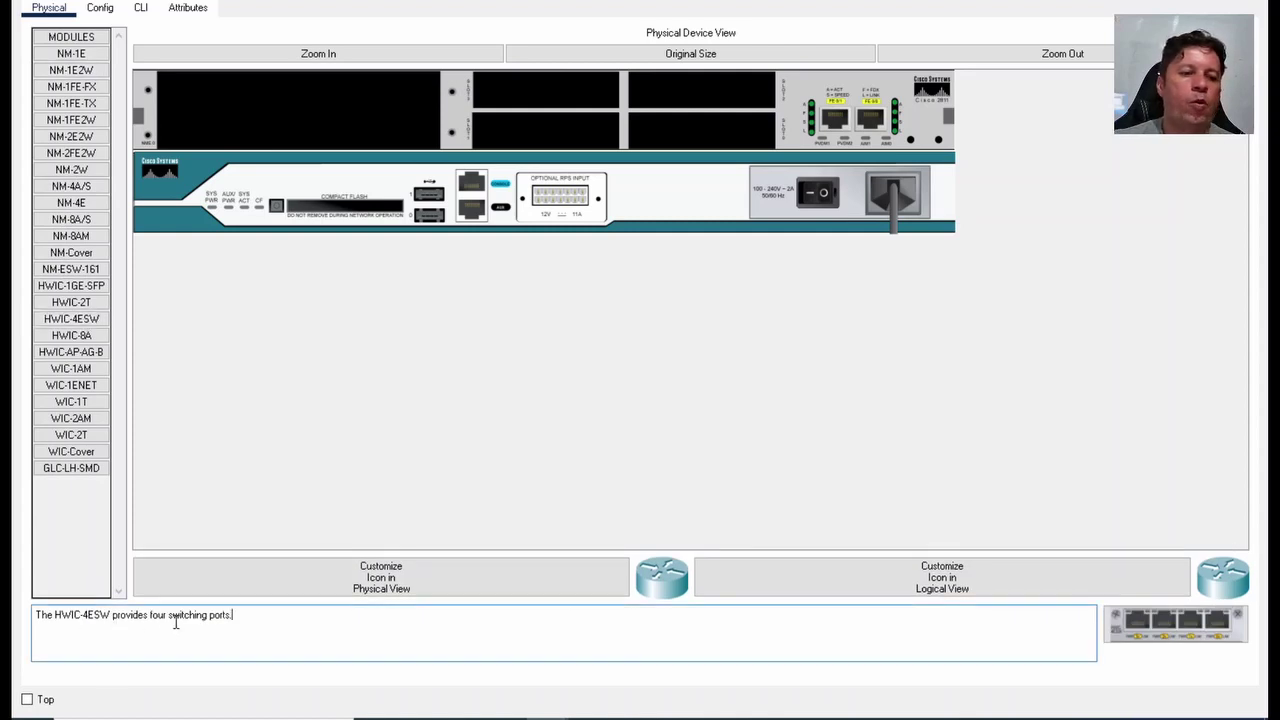
left_click(169, 618, "shift")
left_click(123, 616)
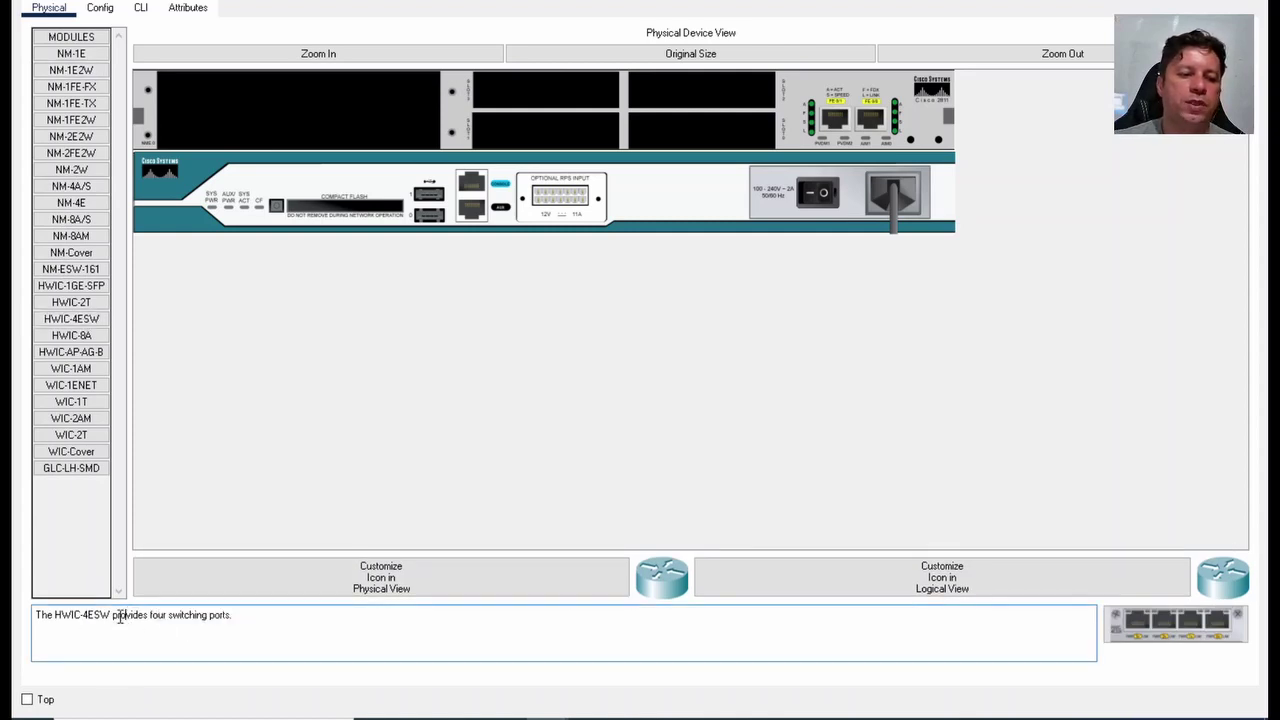
left_click_drag(119, 616, 169, 617)
left_click_drag(249, 617, 166, 619)
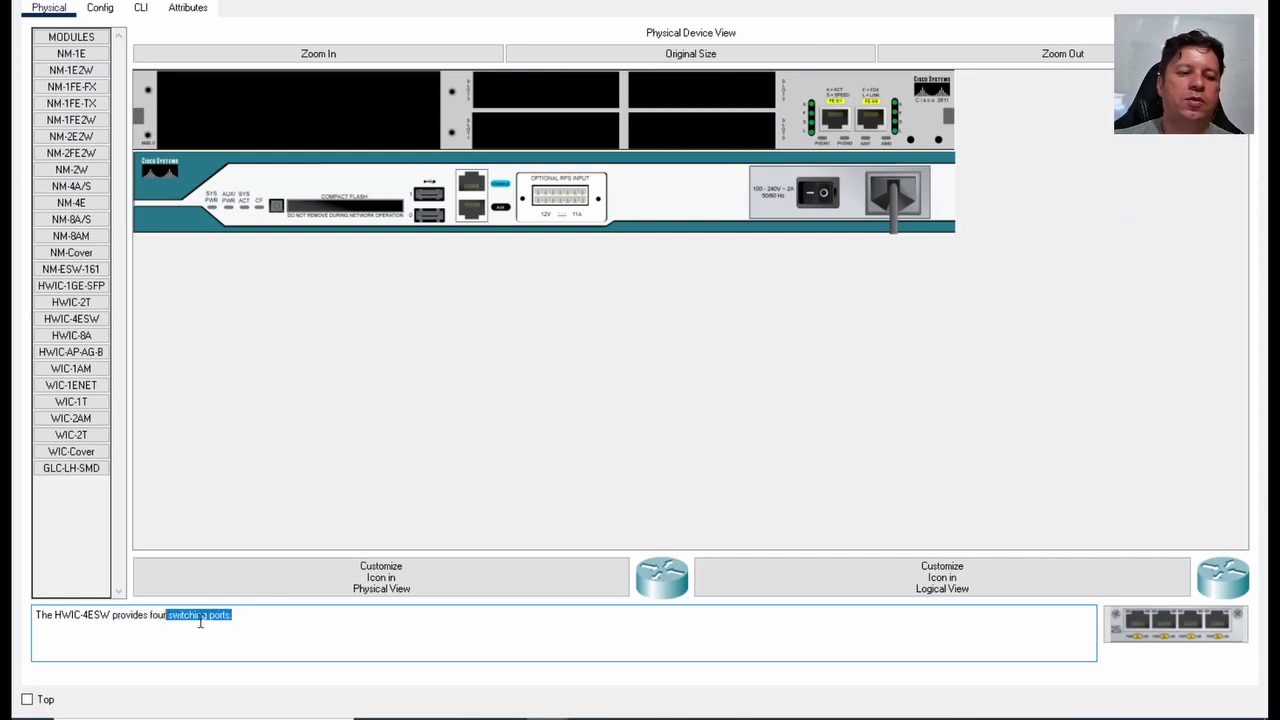
left_click(231, 617)
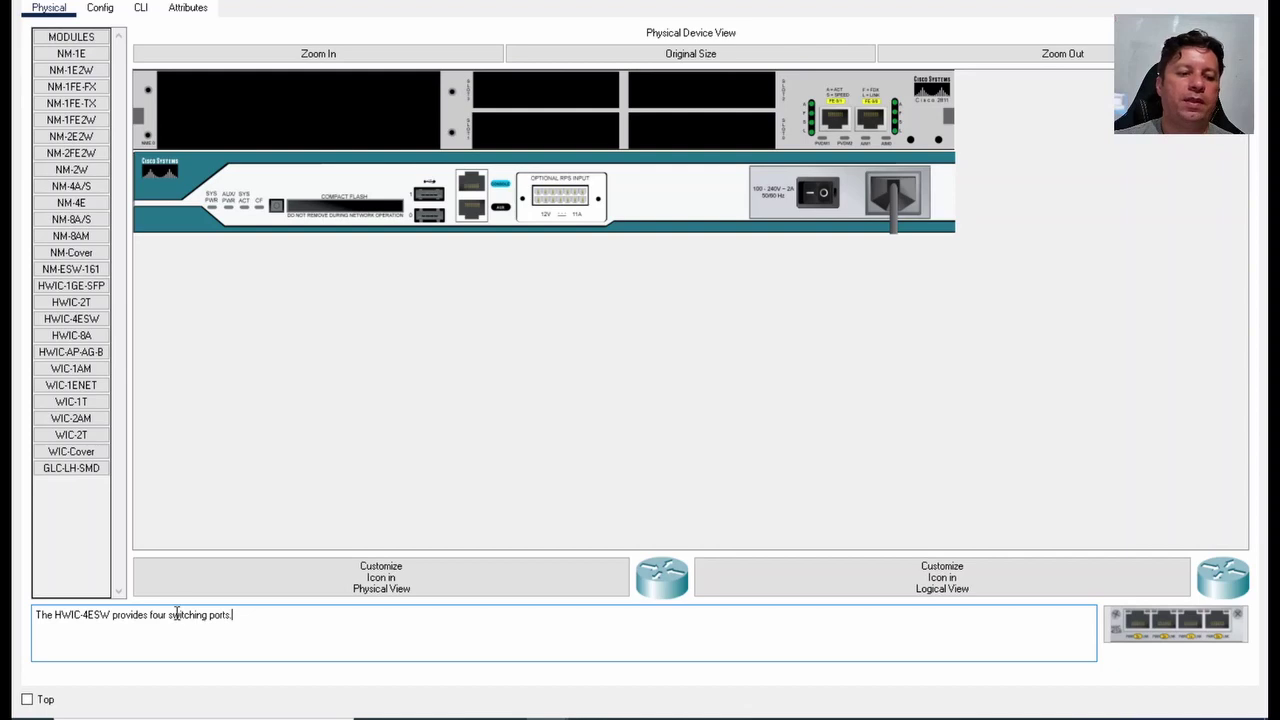
left_click_drag(176, 617, 227, 619)
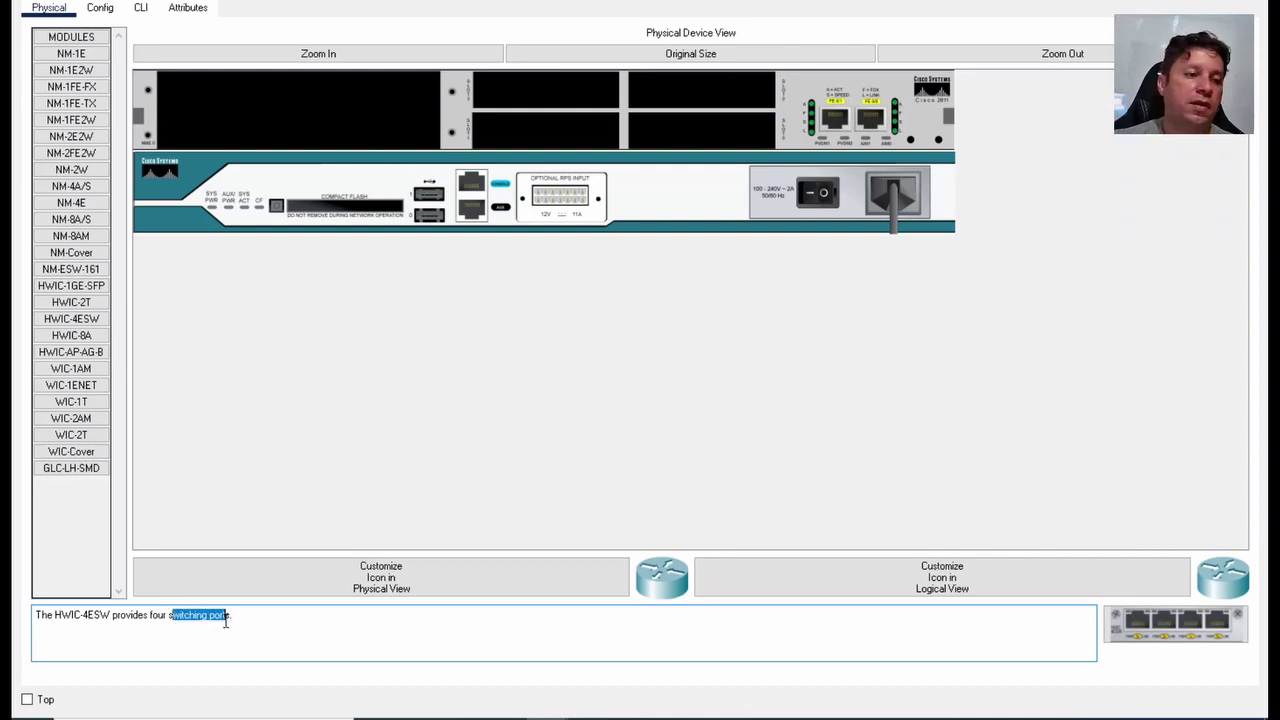
- Review the descriptions and pictures of the HWIC-8A, HWIC-AP-AG-B and WIC-1AM modules
left_click(88, 343)
left_click(90, 355)
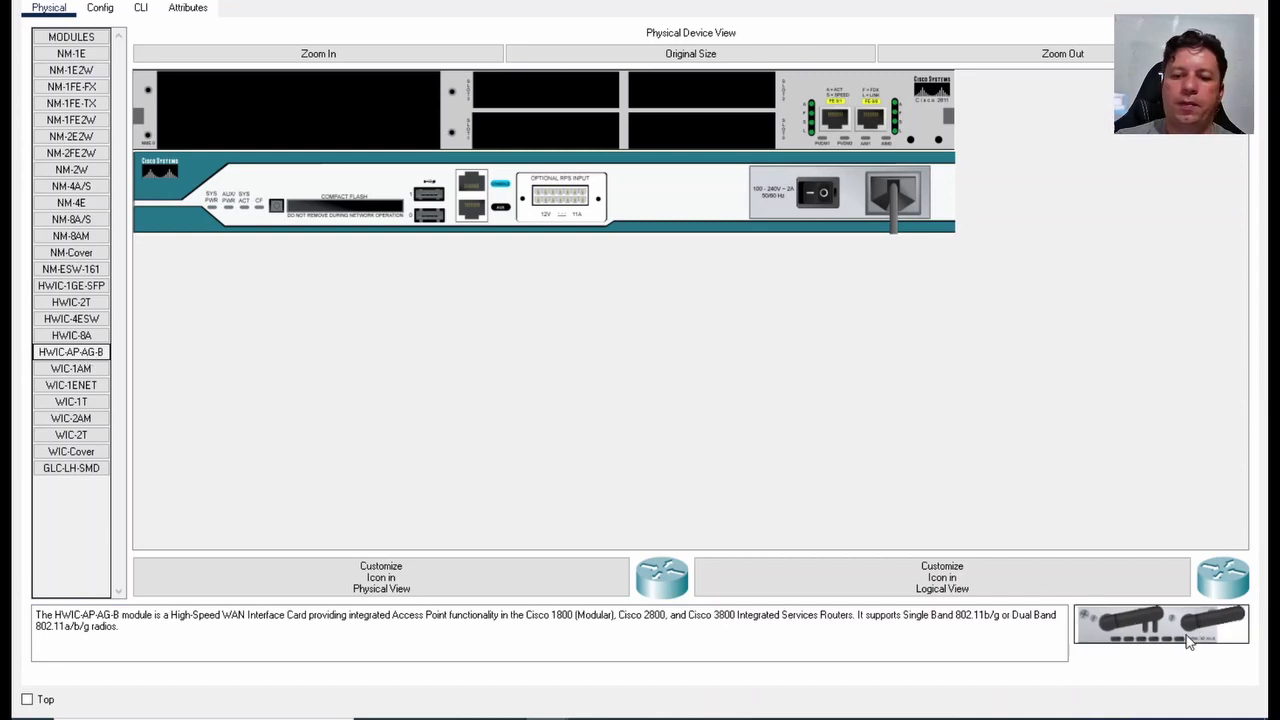
left_click(90, 370)
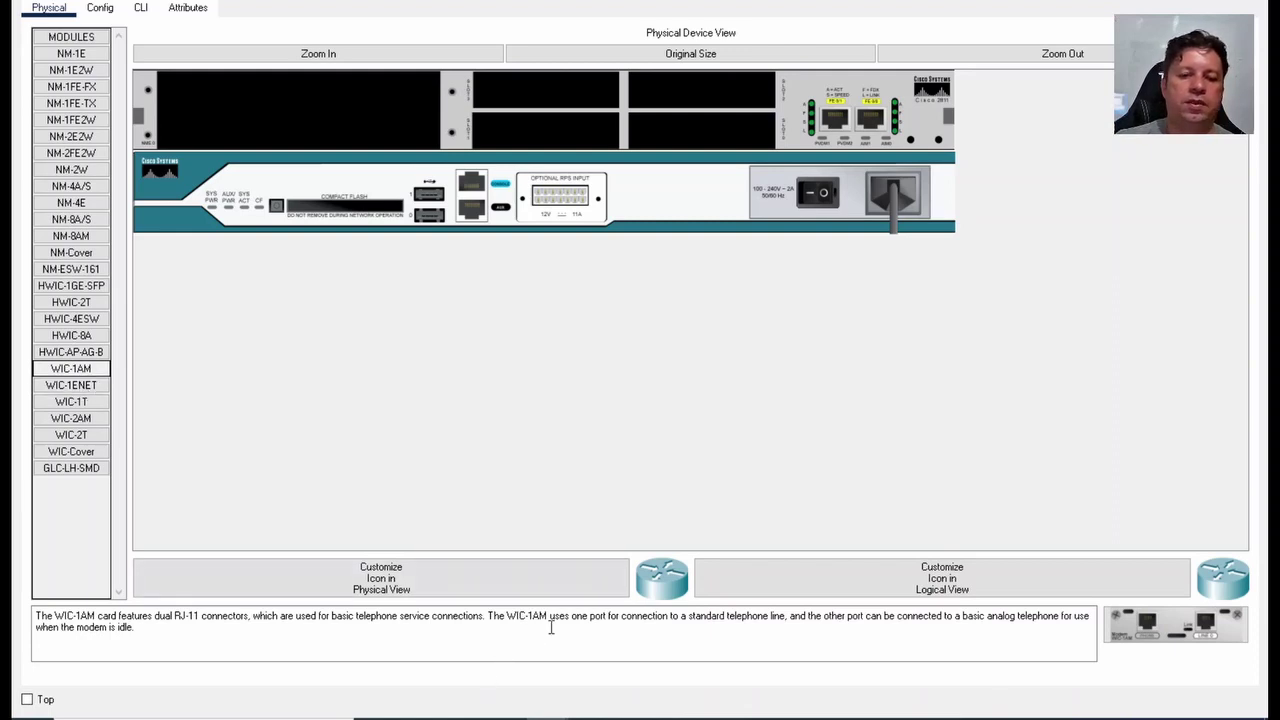
- Highlight the WIC-1AM description's wording about the standard telephone line connection, and examine the WIC-1ENET module's description
left_click_drag(607, 616, 809, 616)
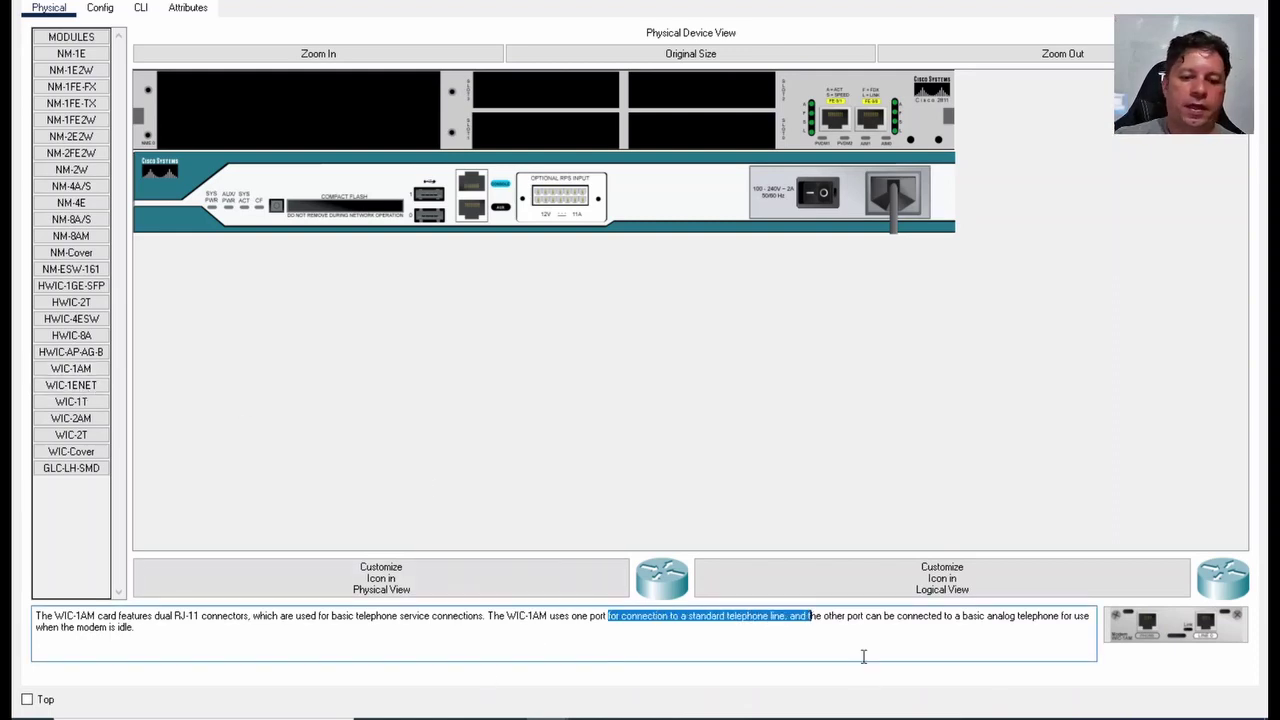
left_click(860, 617)
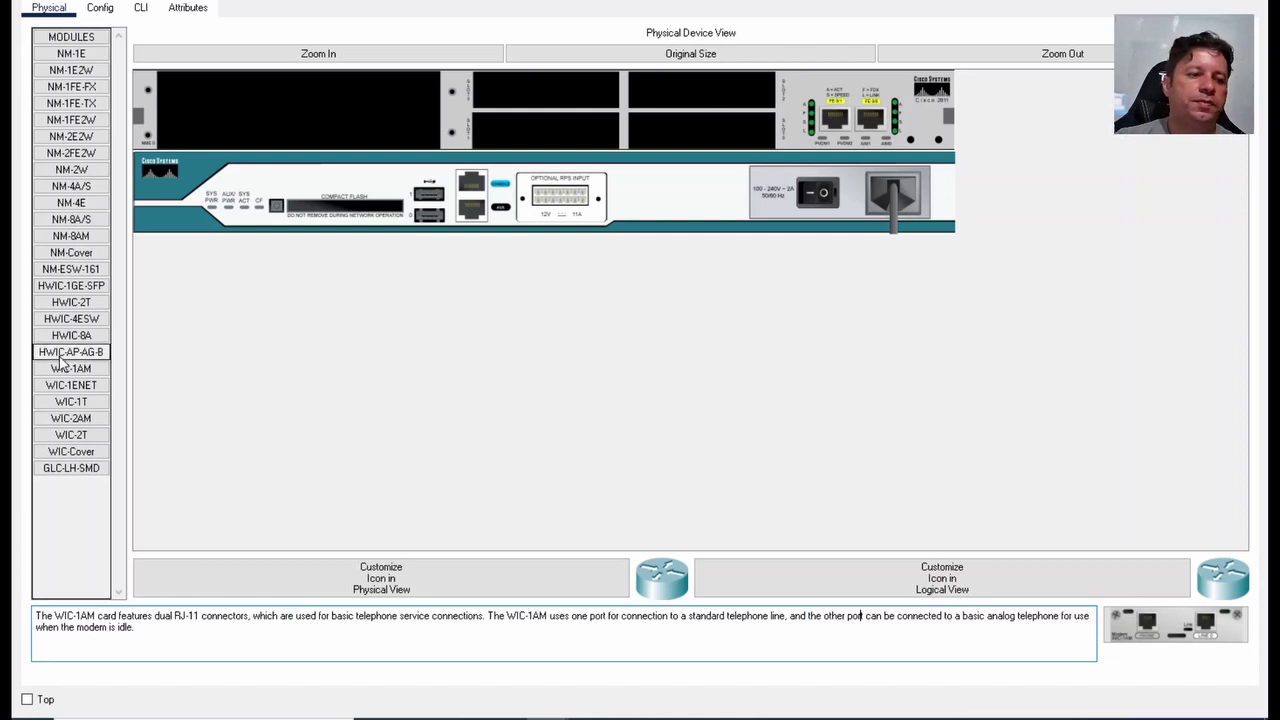
left_click(88, 392)
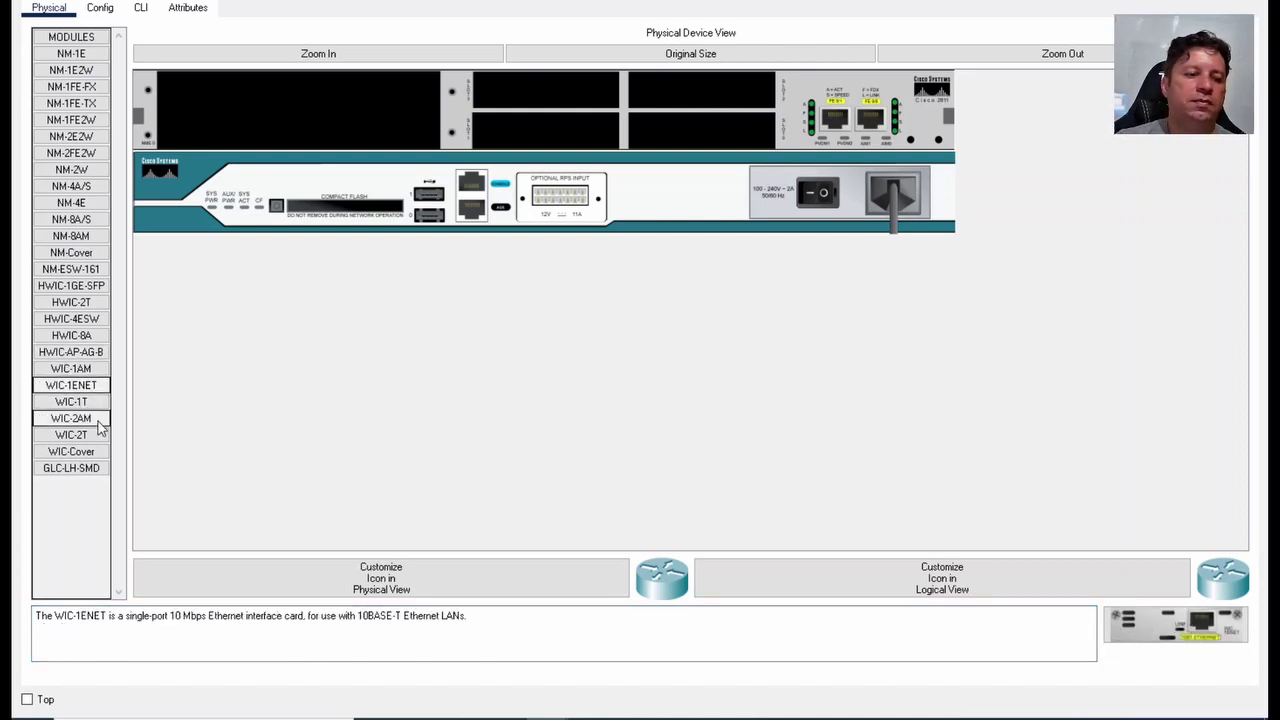
- Fit a WIC-1ENET module into each of Router7's four small interface card slots
left_click_drag(86, 389, 547, 95)
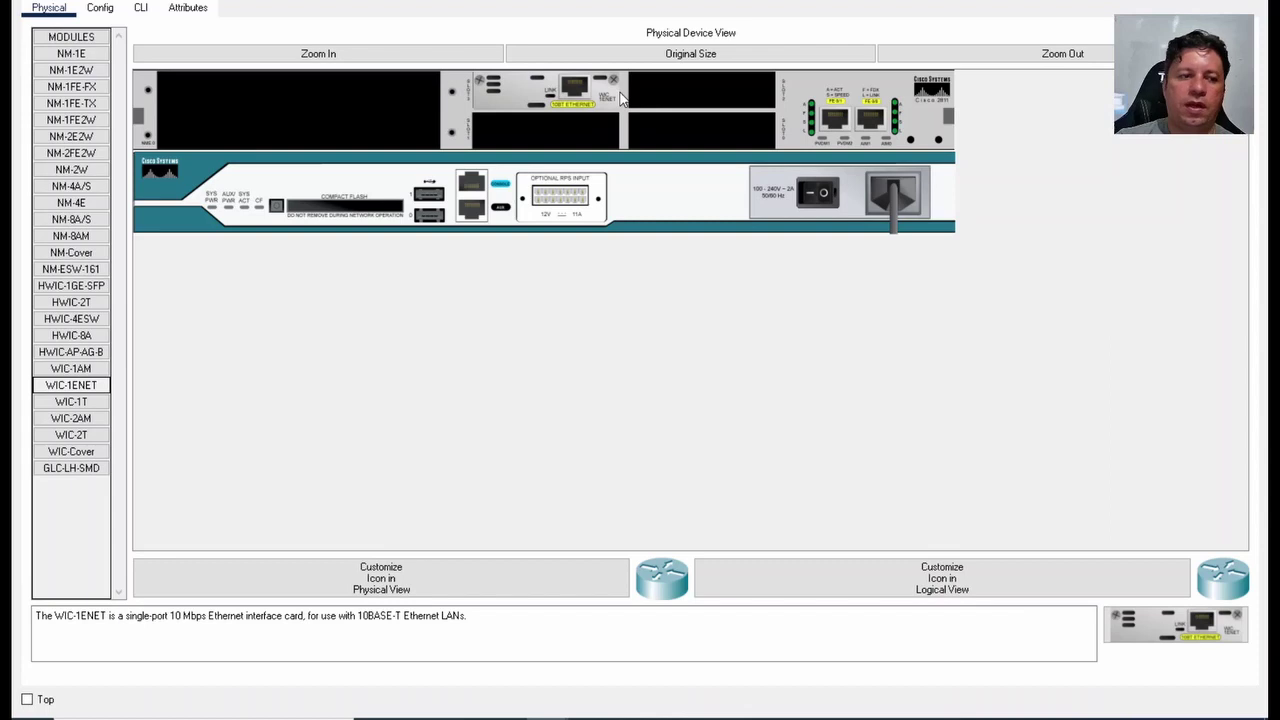
left_click_drag(60, 392, 702, 92)
left_click_drag(80, 389, 543, 138)
left_click_drag(71, 392, 738, 152)
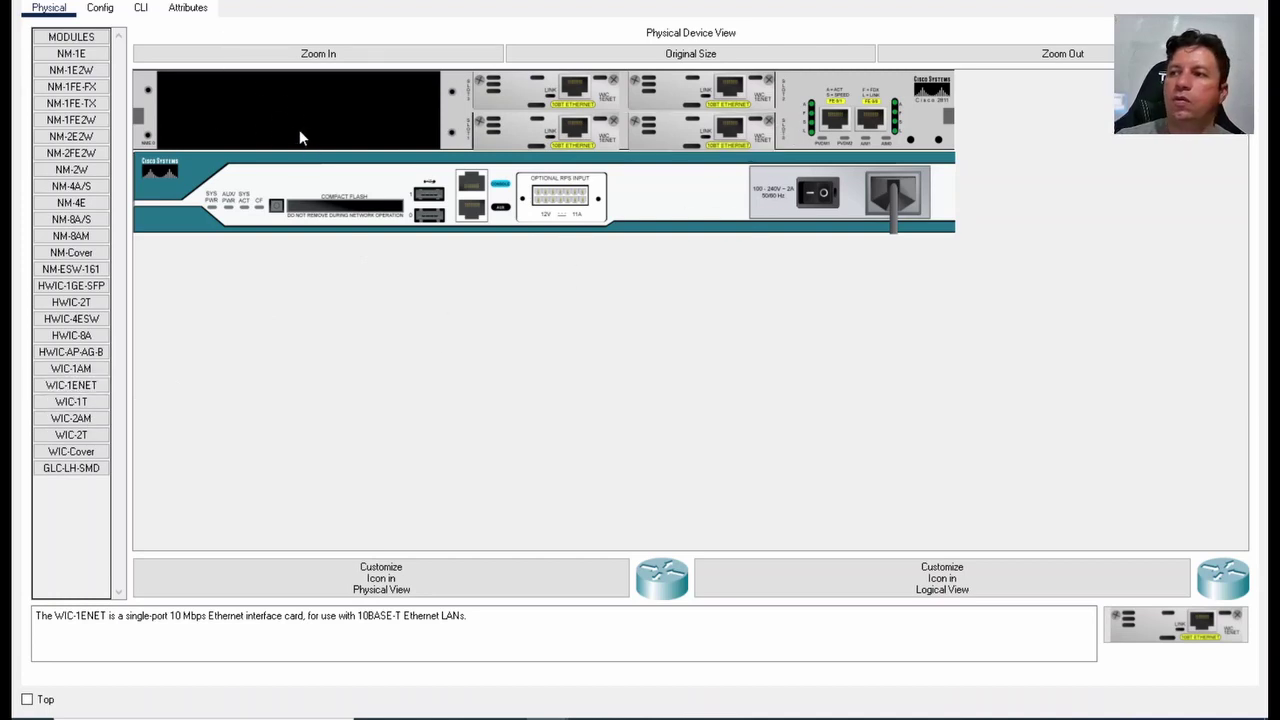
- Review the descriptions and pictures of the NM modules from NM-1E through NM-4A/S for the large slot
left_click(84, 55)
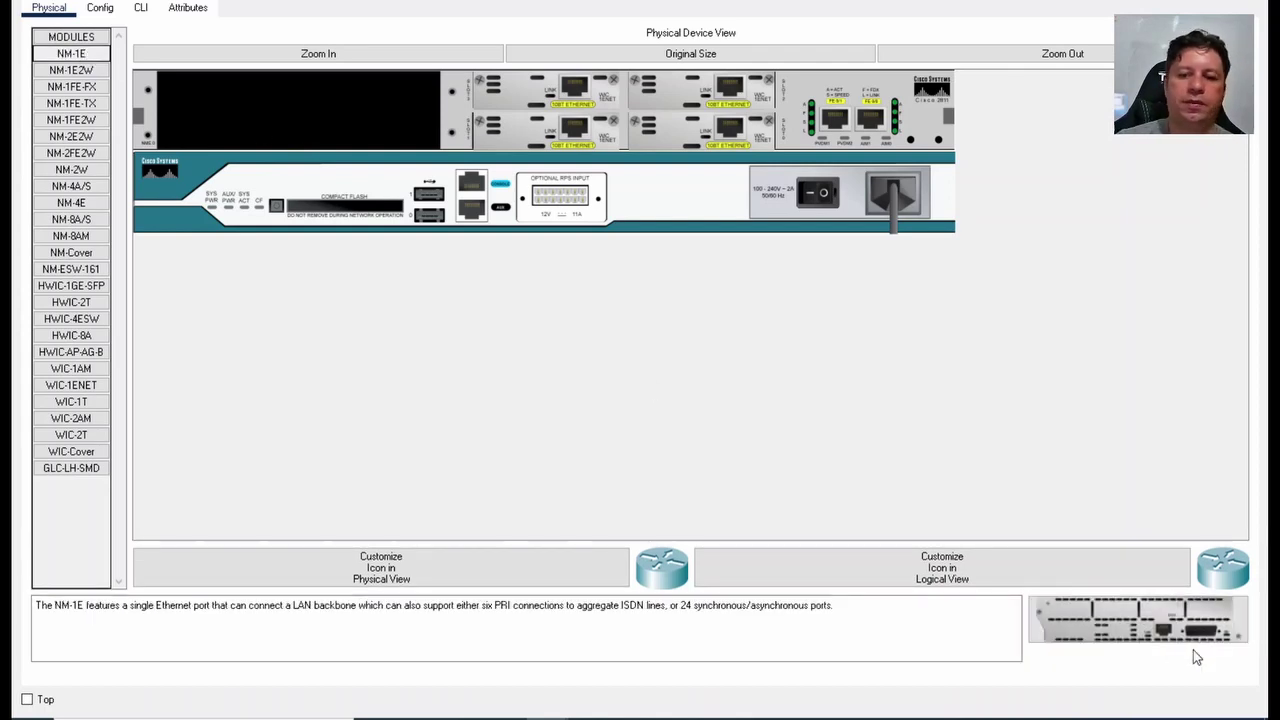
left_click(86, 70)
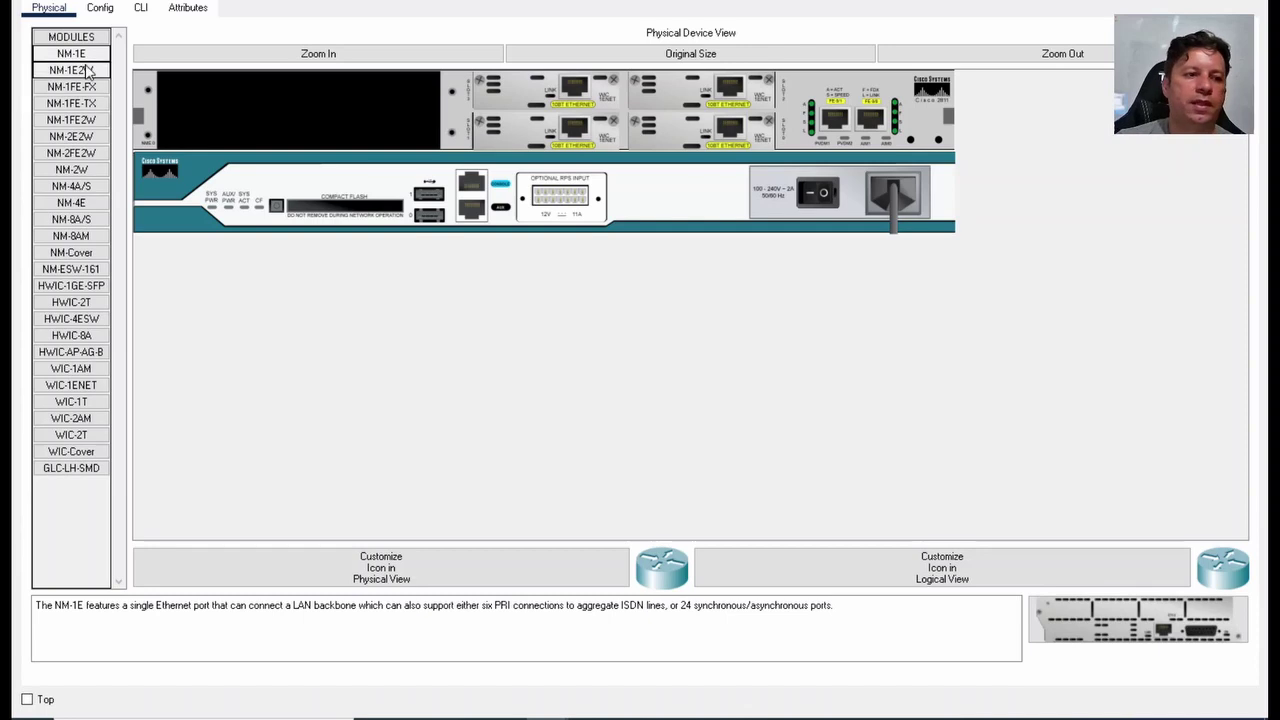
left_click(84, 87)
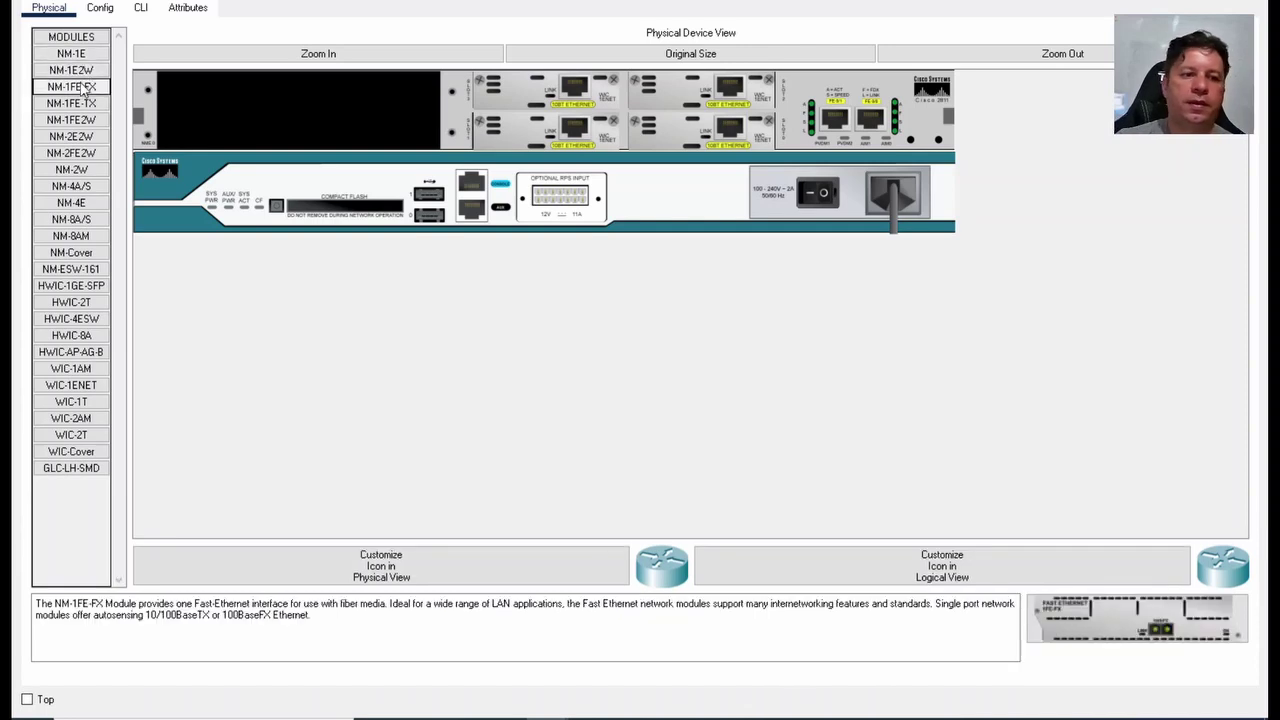
left_click(80, 103)
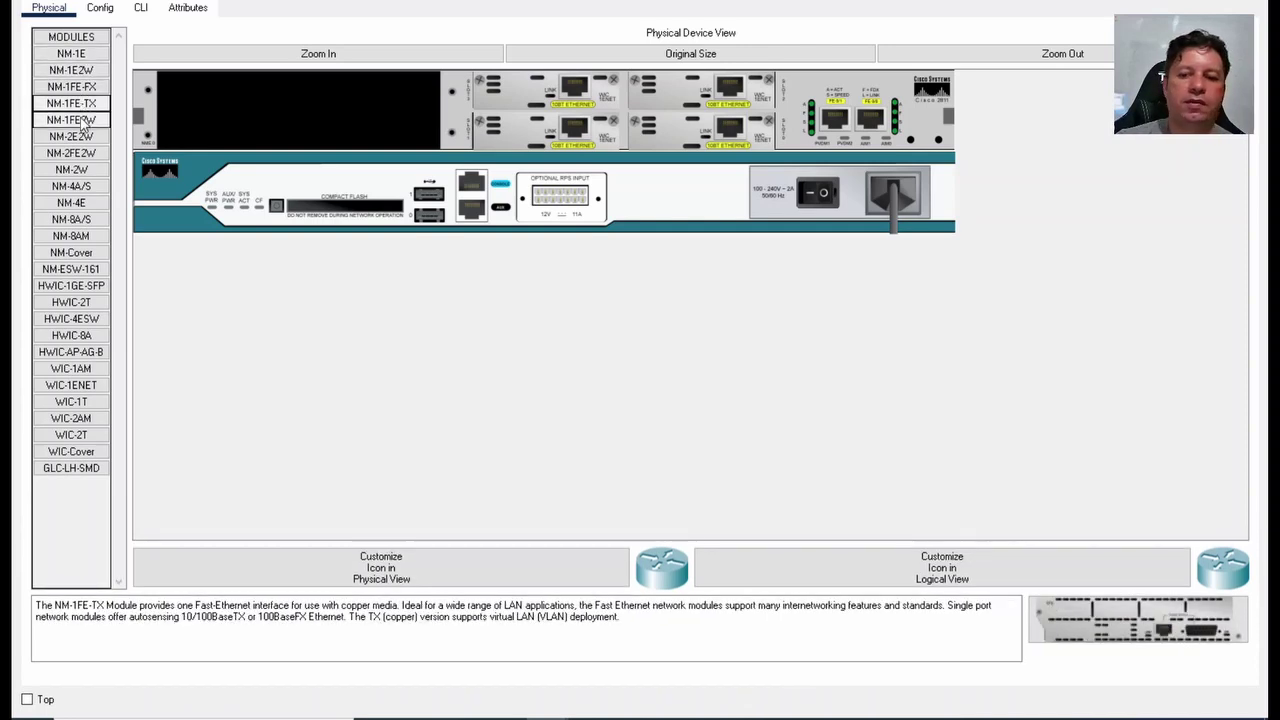
left_click(84, 120)
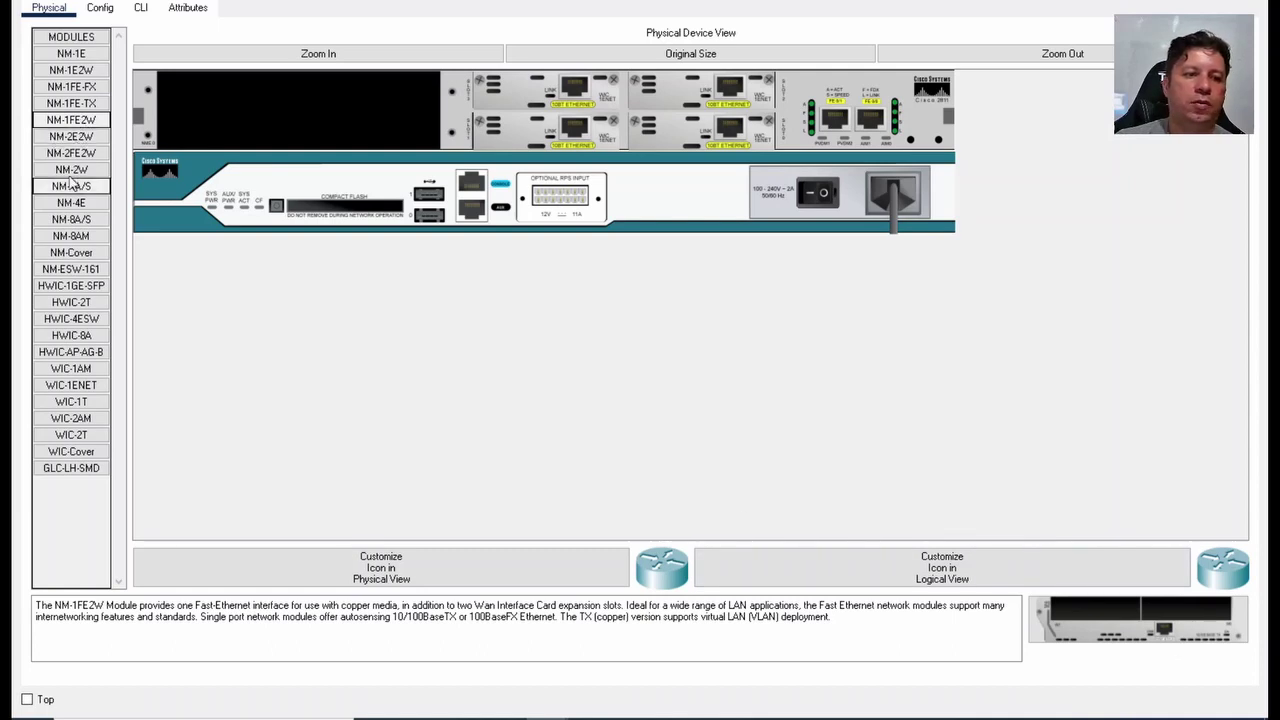
left_click(72, 140)
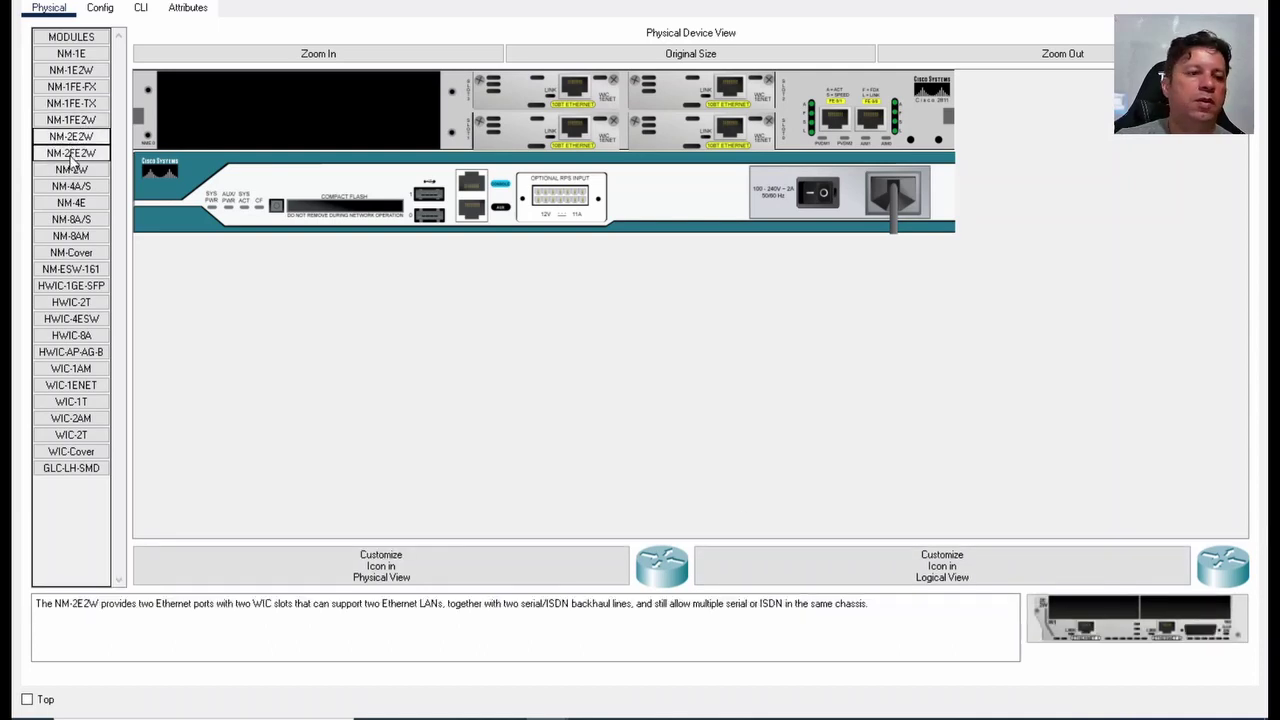
left_click(70, 155)
left_click(72, 170)
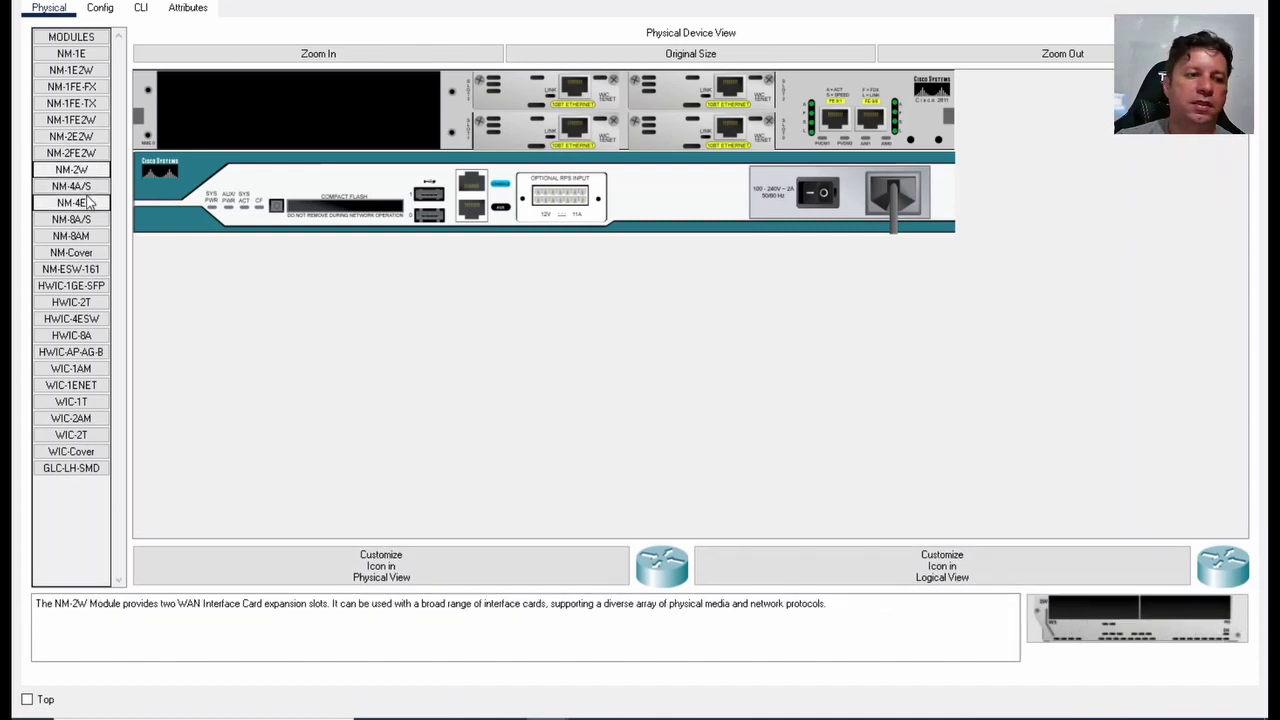
left_click(84, 188)
- Fit the NM-4E module into Router7's large empty slot and switch the router's power on
left_click(84, 203)
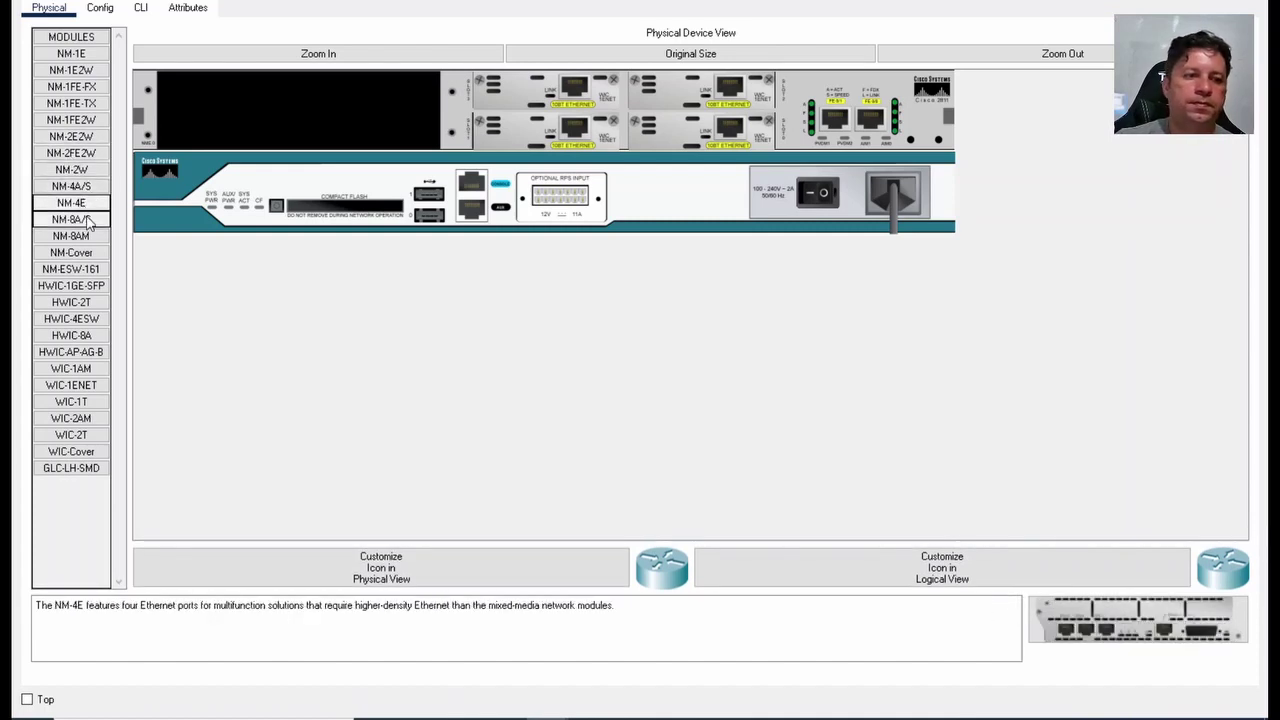
left_click_drag(1160, 638, 313, 131)
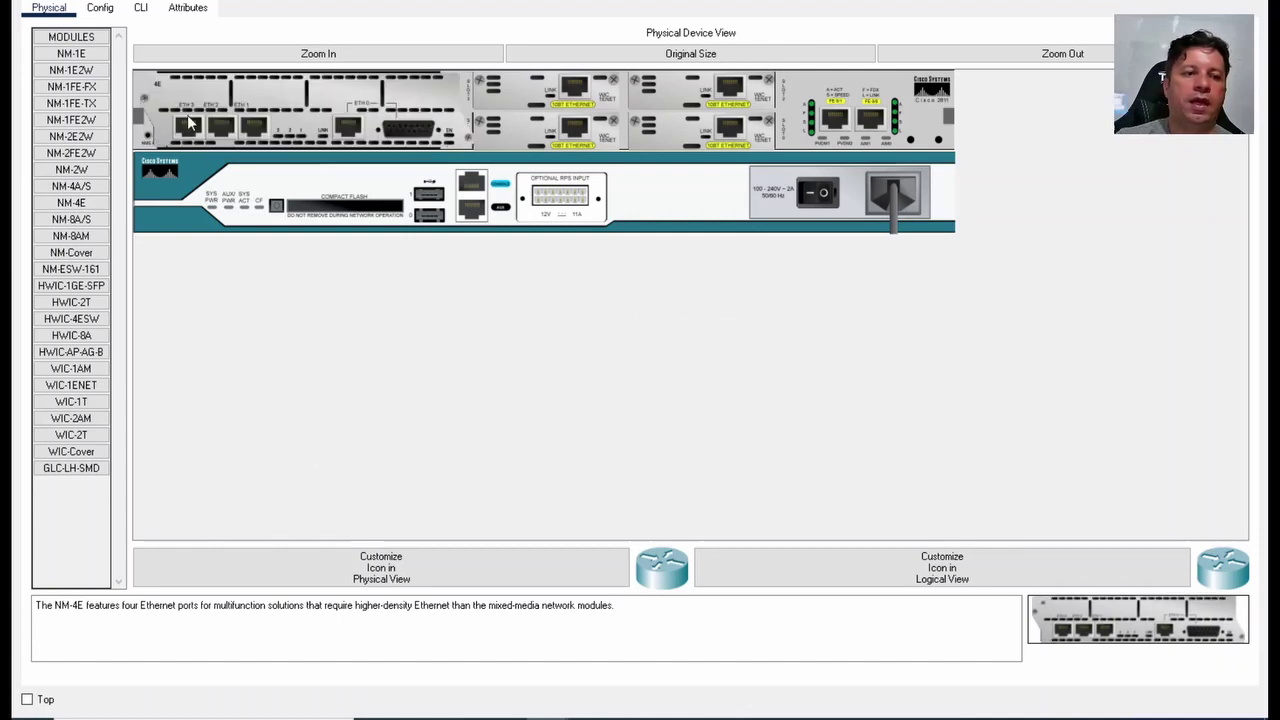
left_click(812, 198)
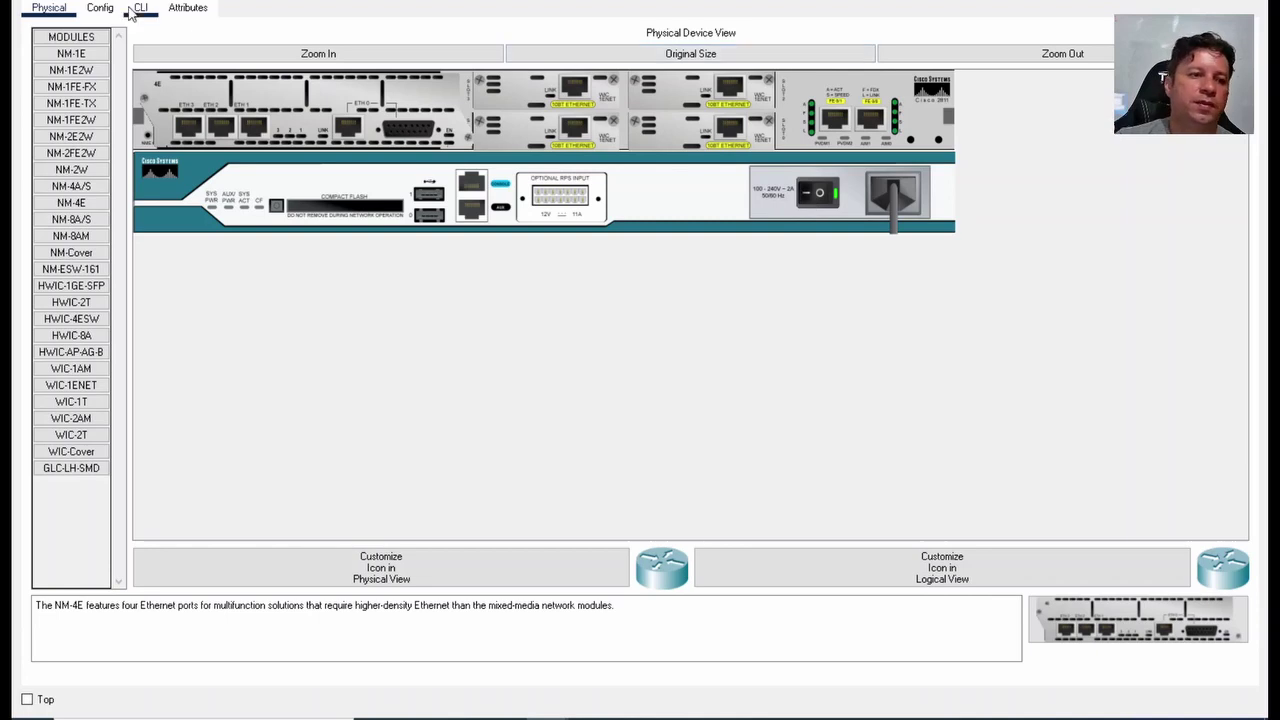
- Check Router7's list of configurable interfaces, dismissing the booting notices, and return to the physical device view
left_click(116, 10)
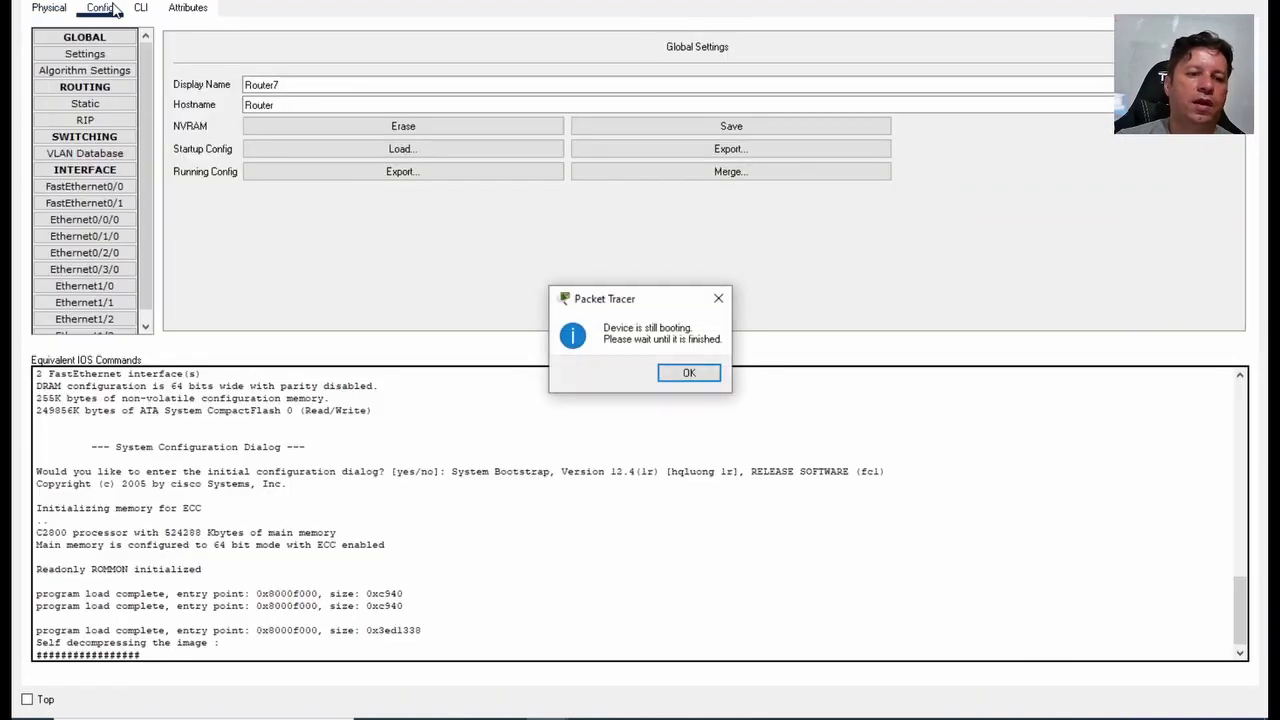
left_click(689, 372)
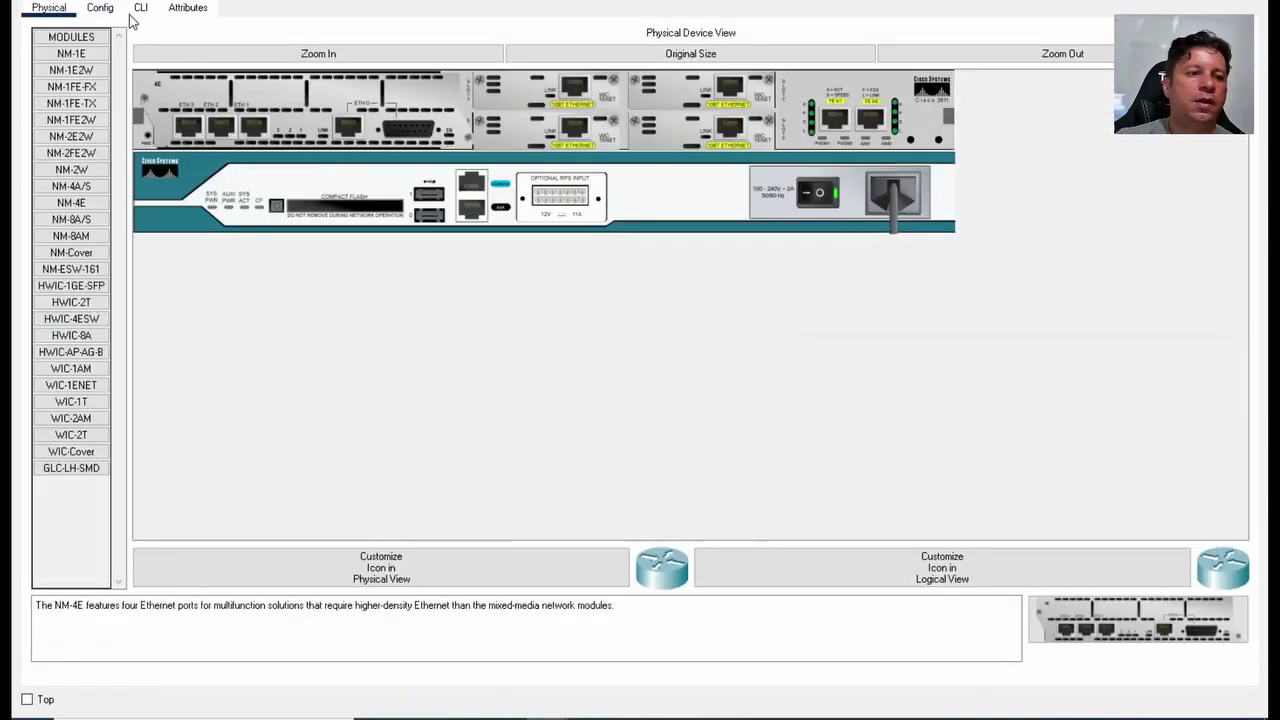
left_click(98, 8)
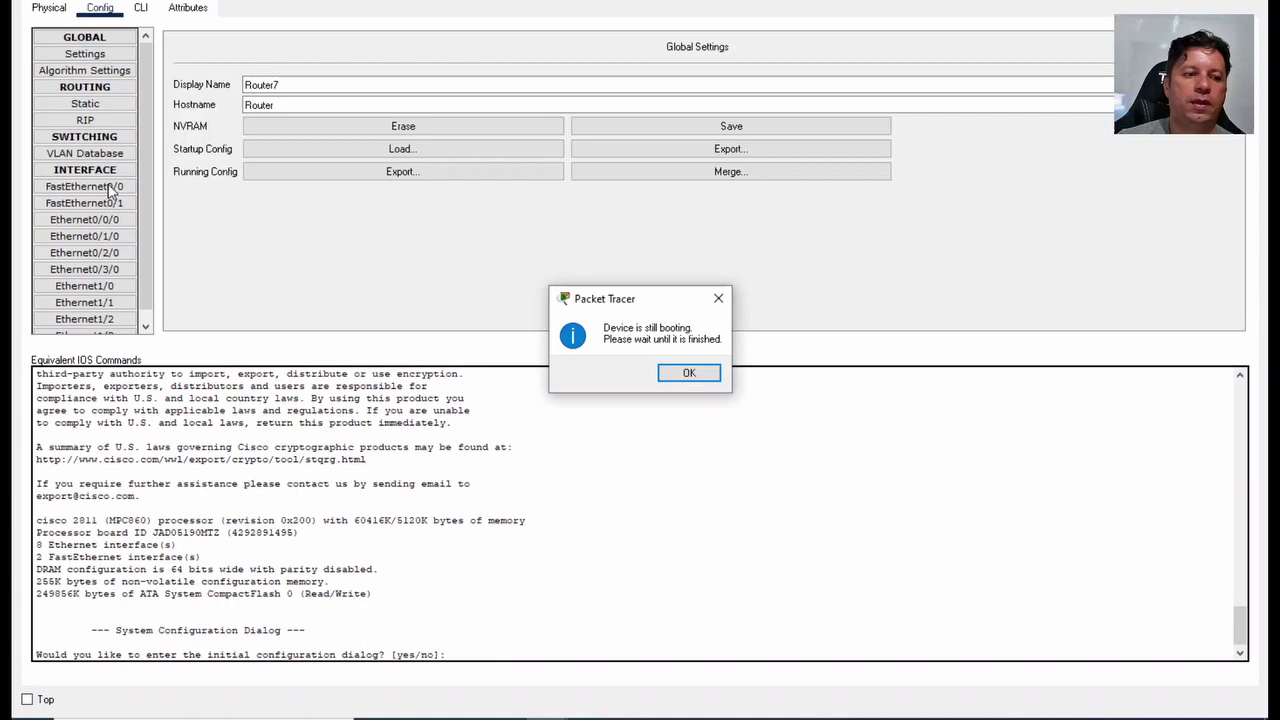
left_click(697, 375)
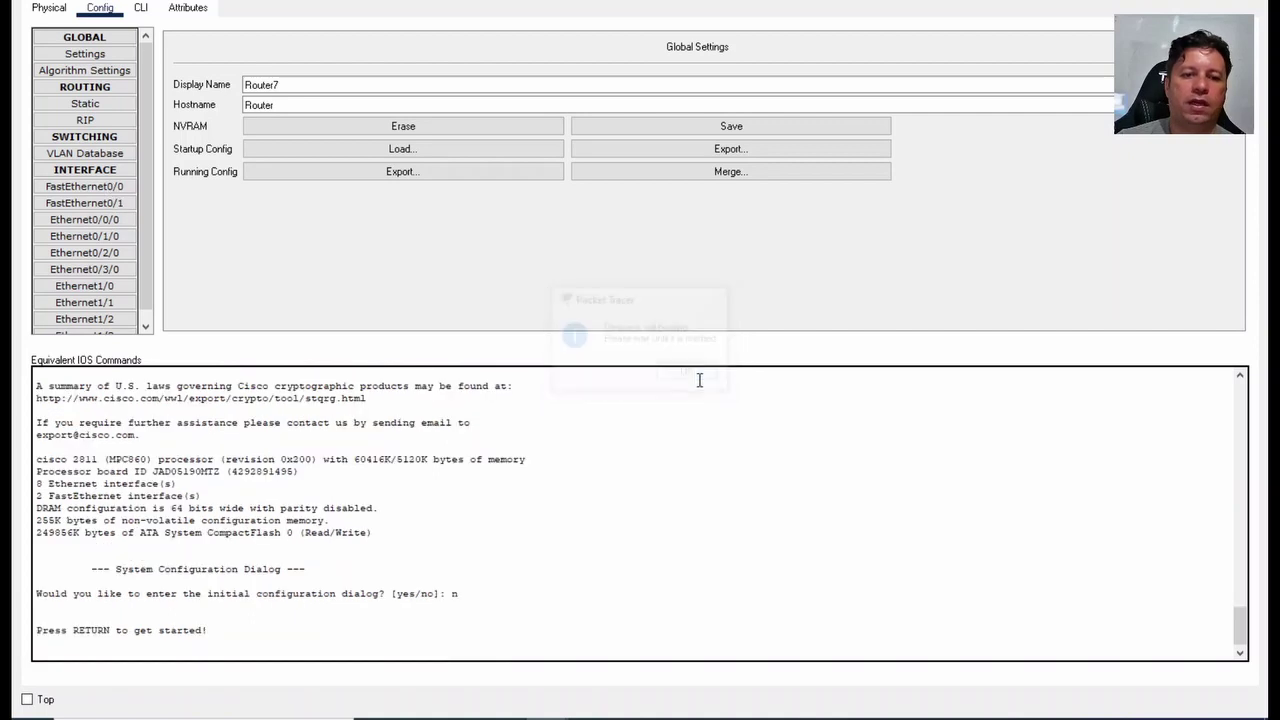
left_click(52, 9)
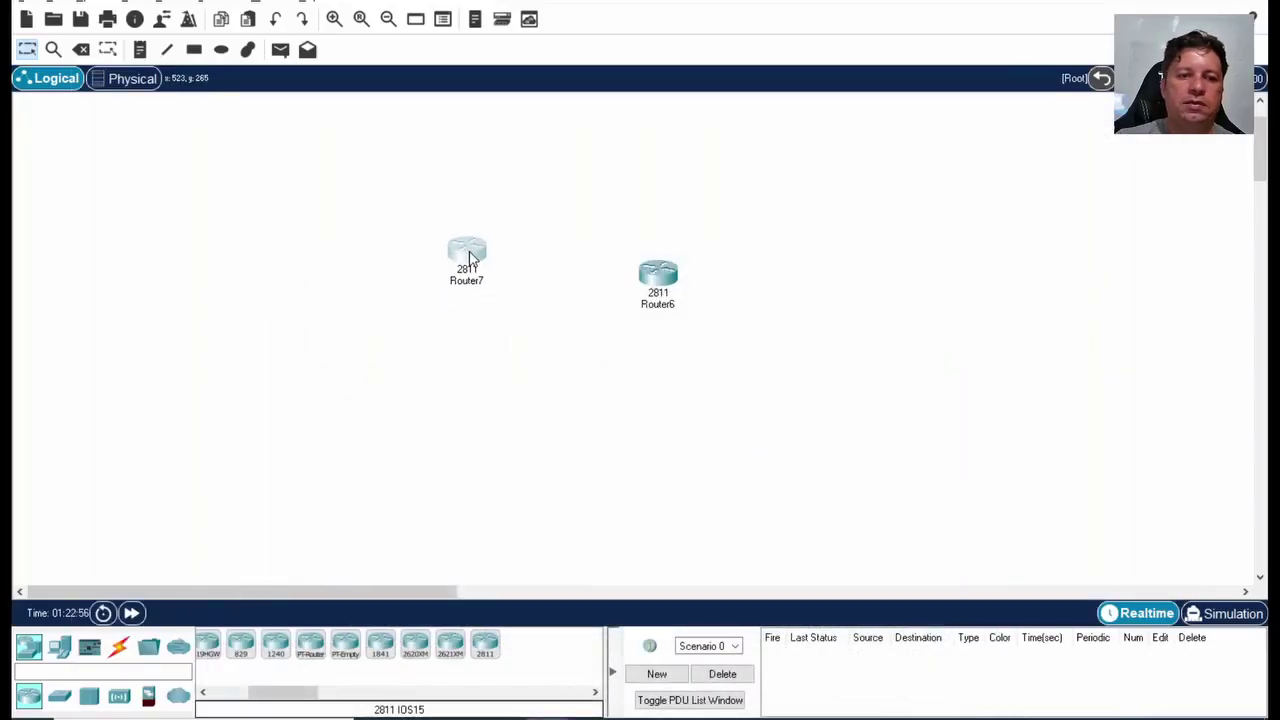
- Rename Router7 as Router0 in the logical workspace
left_click(479, 287)
left_click_drag(491, 289, 479, 291)
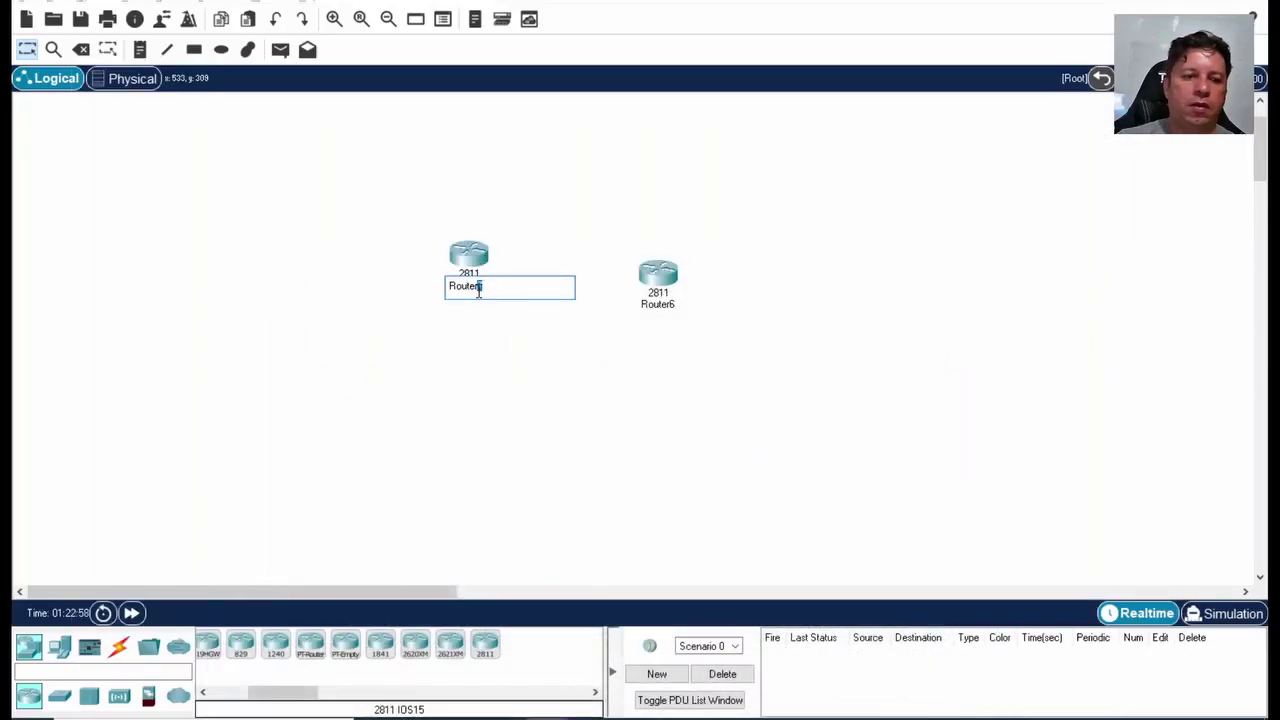
left_click(620, 360)
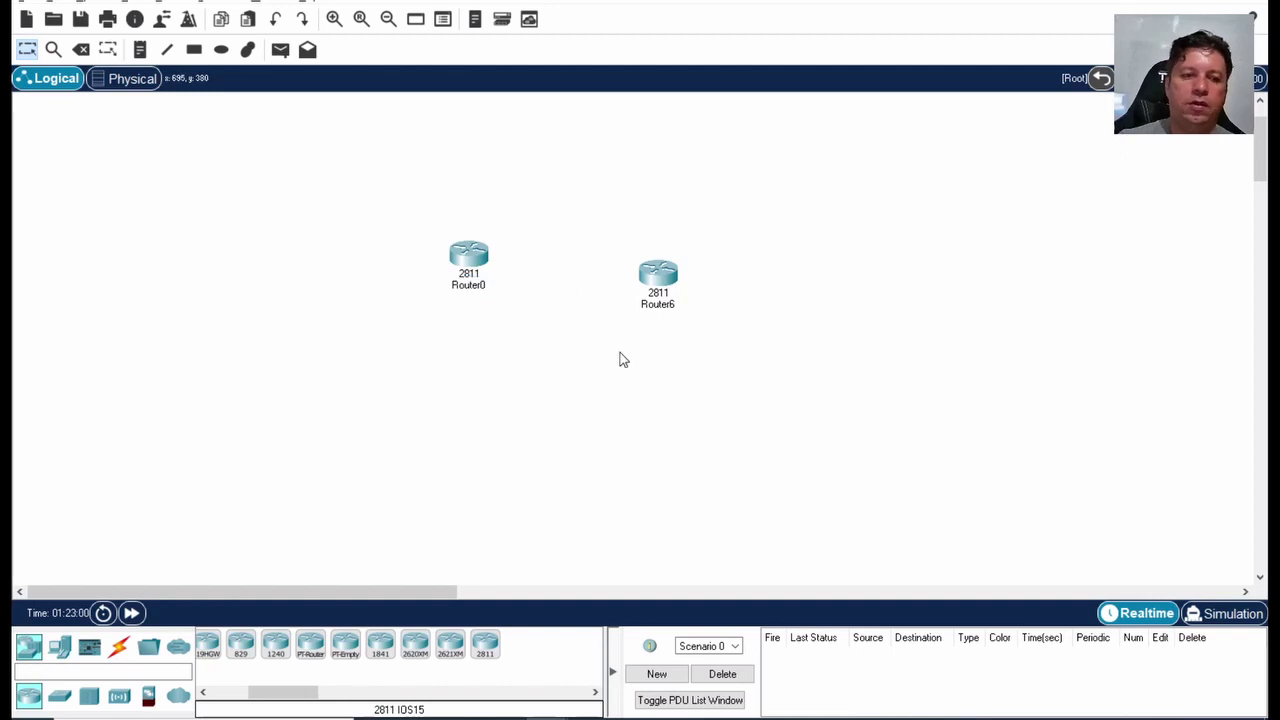
- Rename Router6 as Router1 and line it up horizontally with Router0
left_click_drag(658, 302, 665, 265)
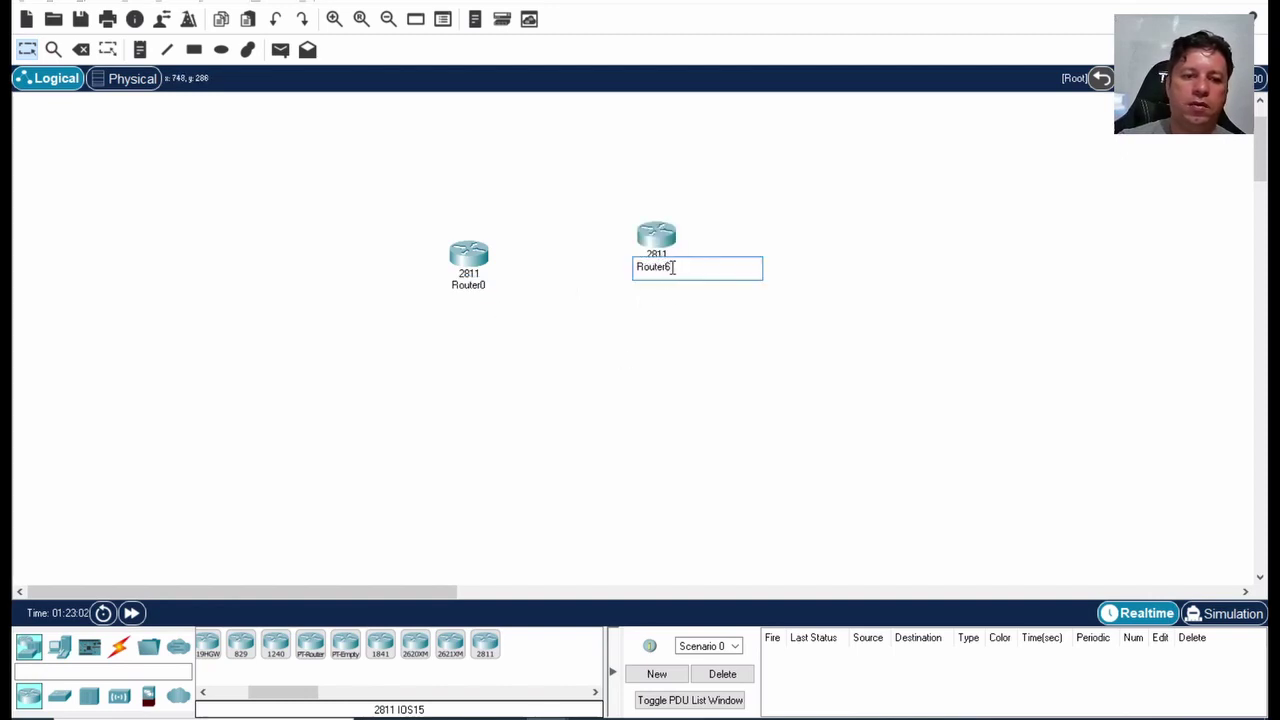
key("BackSpace")
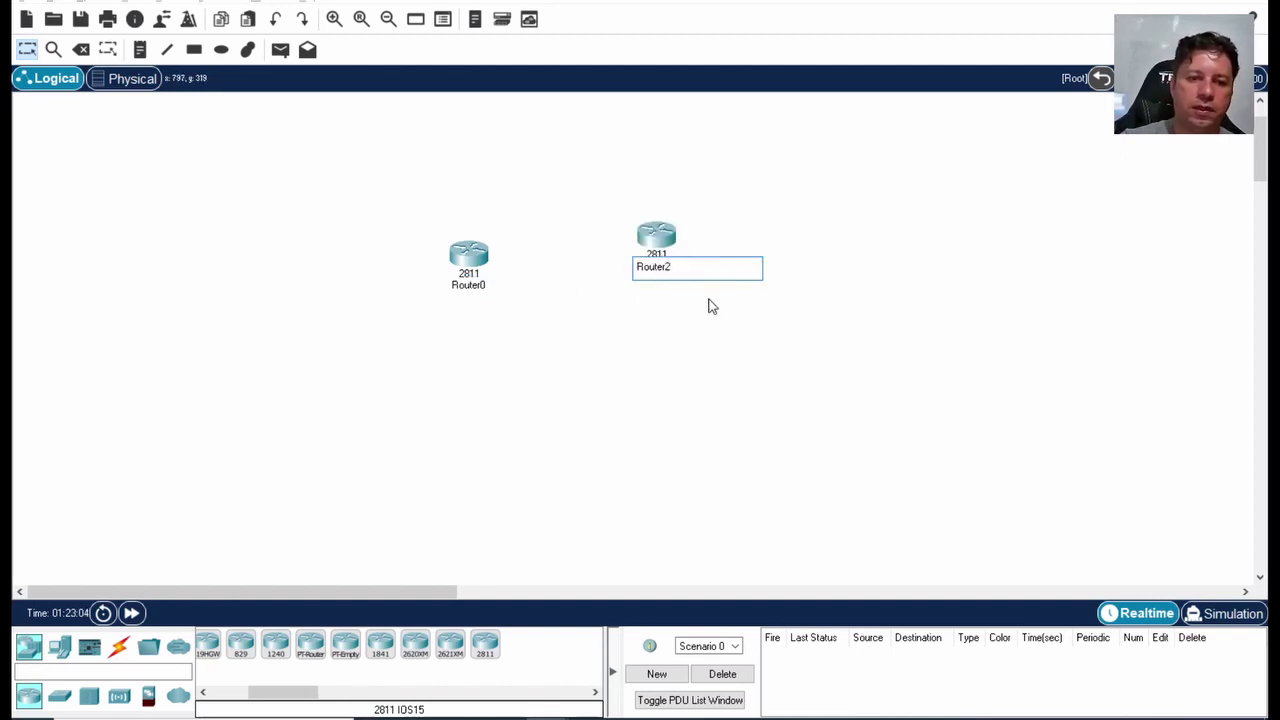
type("1")
left_click(708, 305)
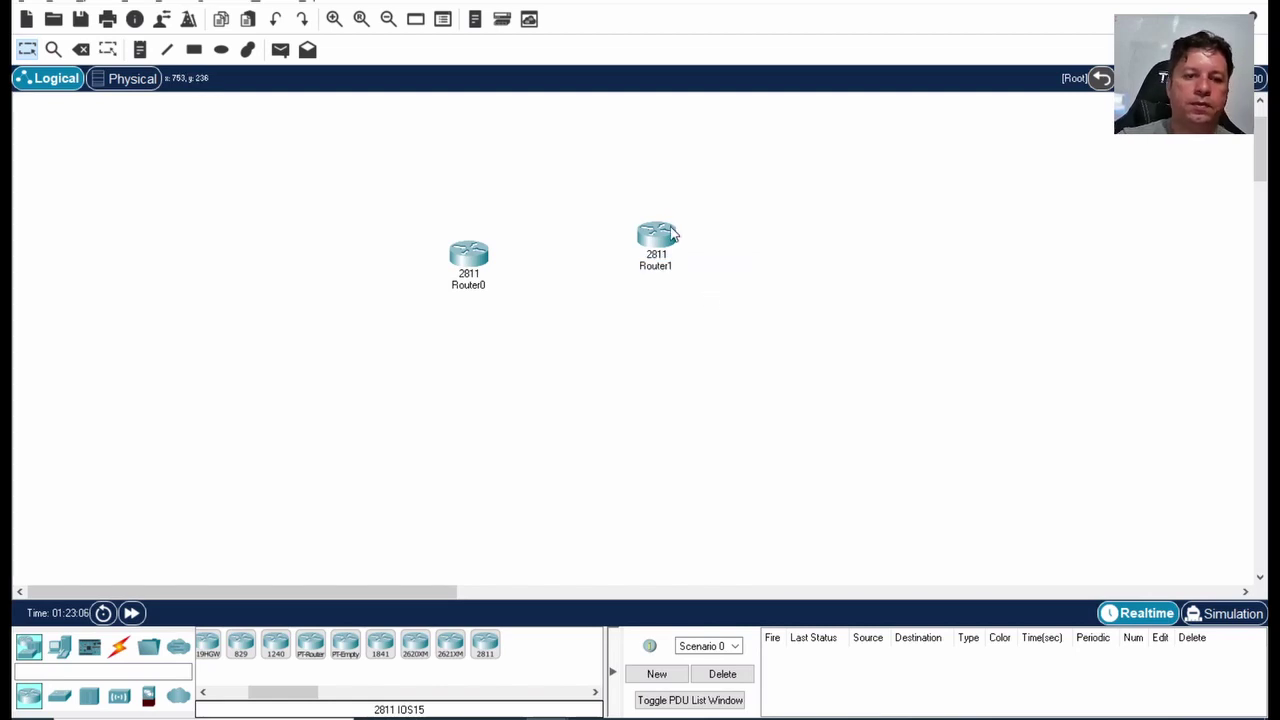
left_click_drag(668, 238, 681, 262)
- Fit a WIC-1ENET module into Router1's upper small slot nearest the built-in ports, and close the router's settings
left_click(680, 262)
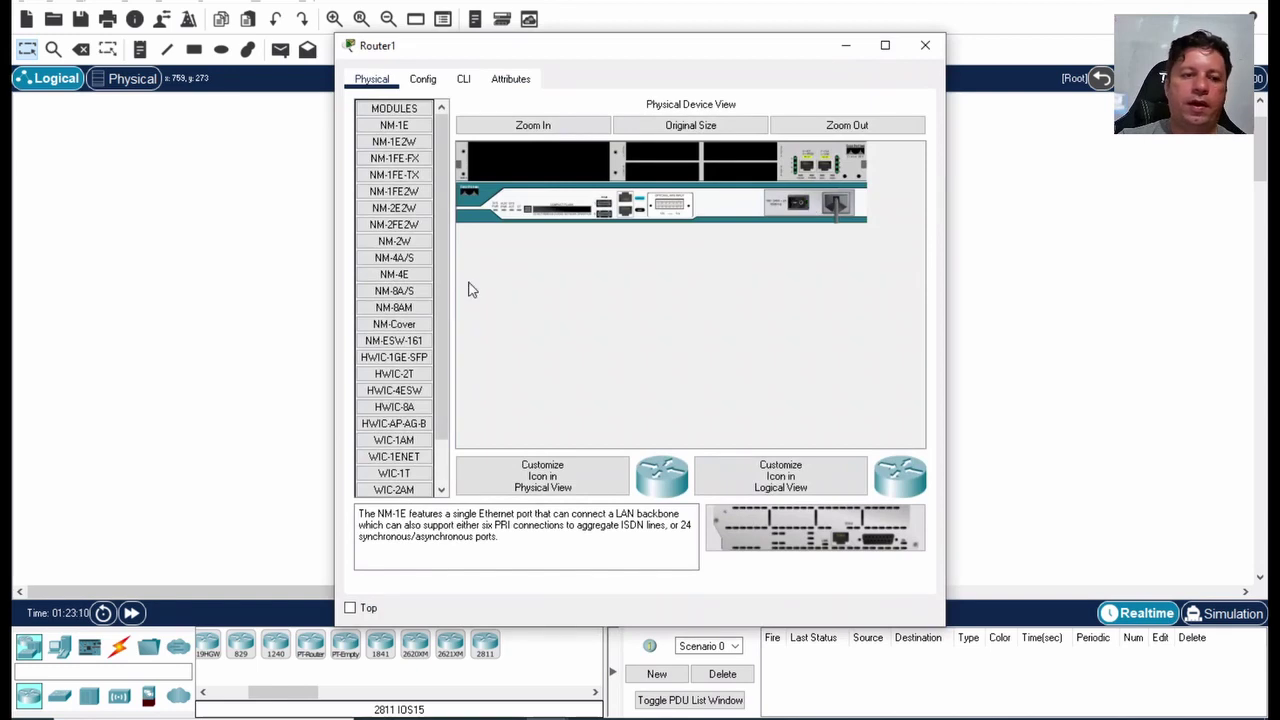
left_click_drag(446, 334, 447, 465)
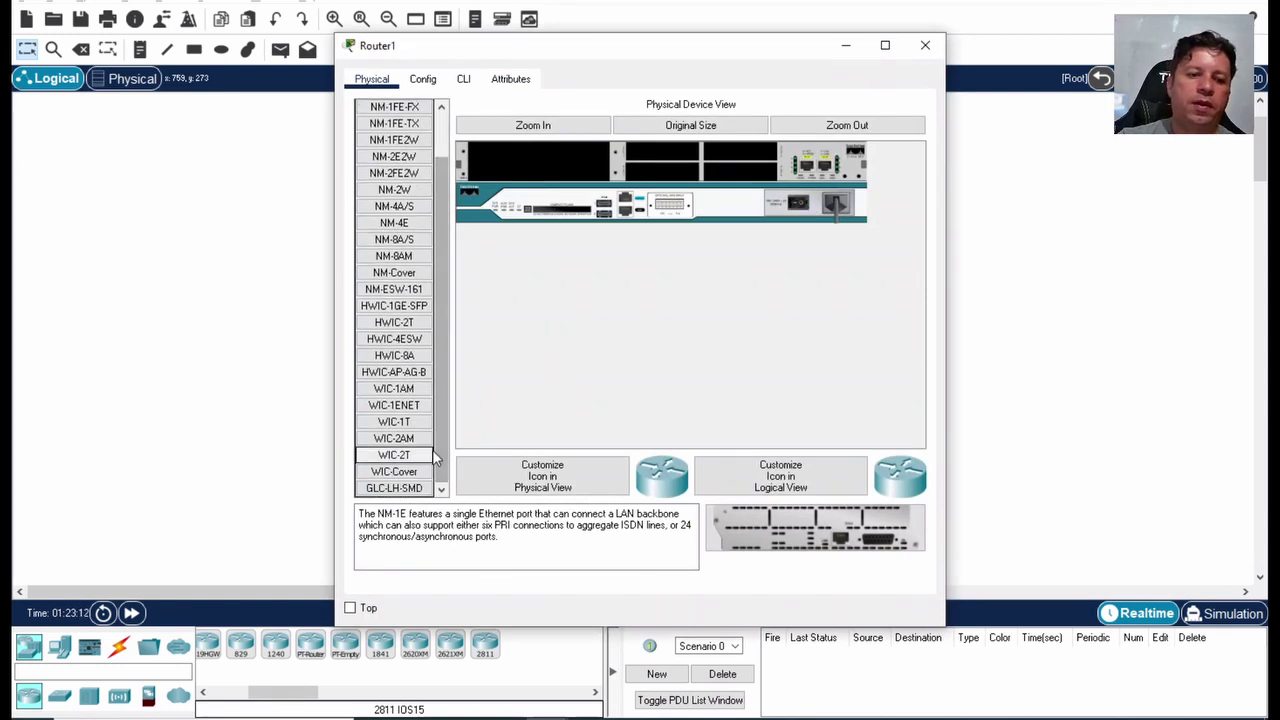
left_click(410, 412)
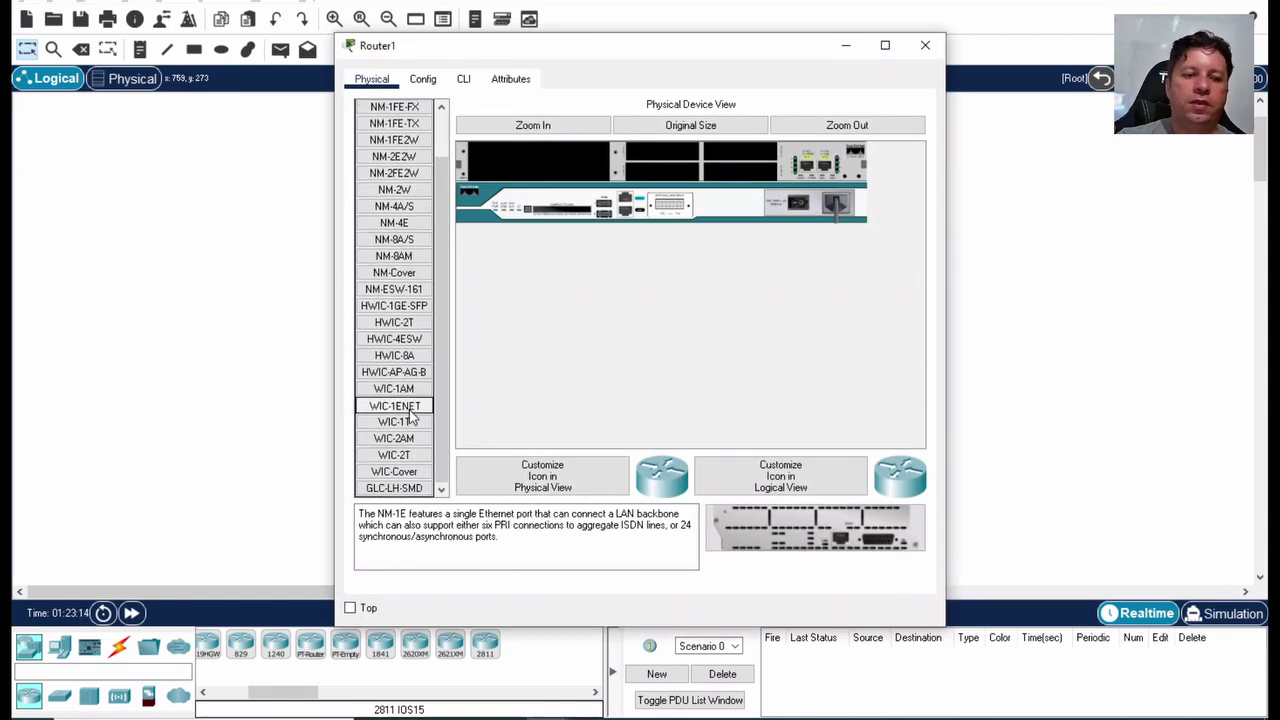
left_click_drag(413, 416, 741, 160)
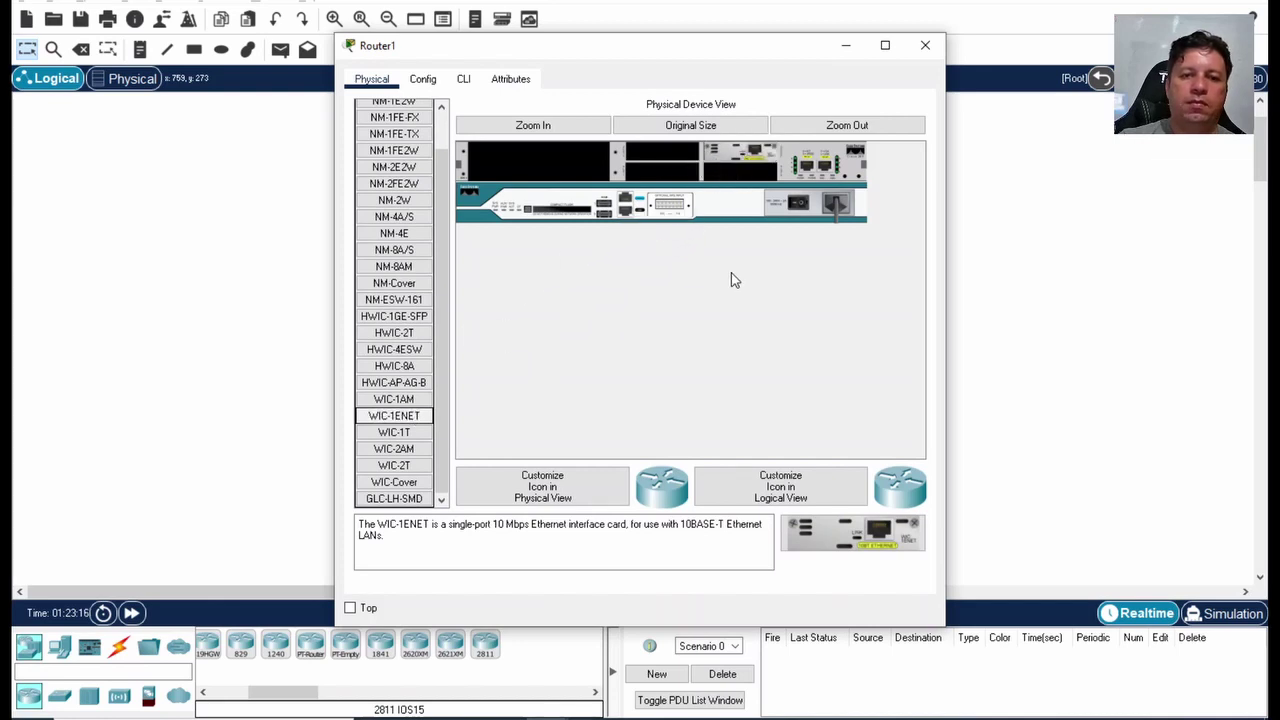
left_click(925, 45)
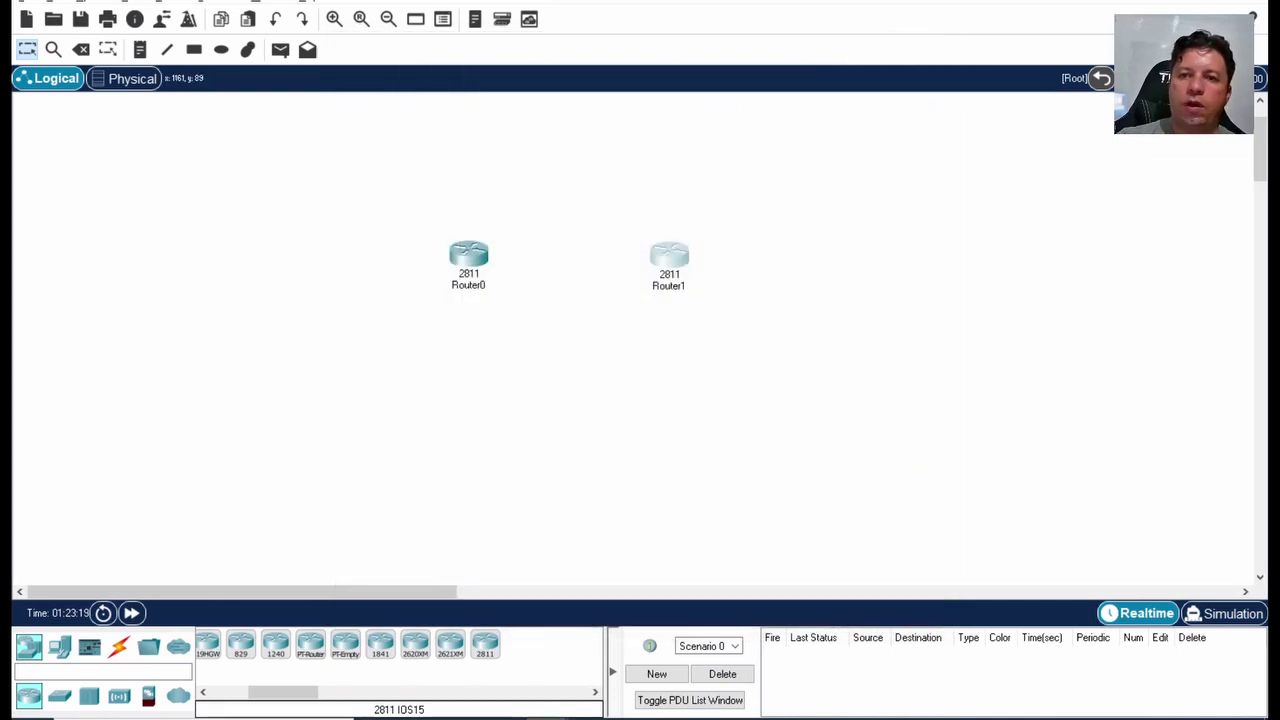
- Move Router0 slightly closer to Router1 and place a 2950T-24 switch on Router0's outer side
left_click(634, 718)
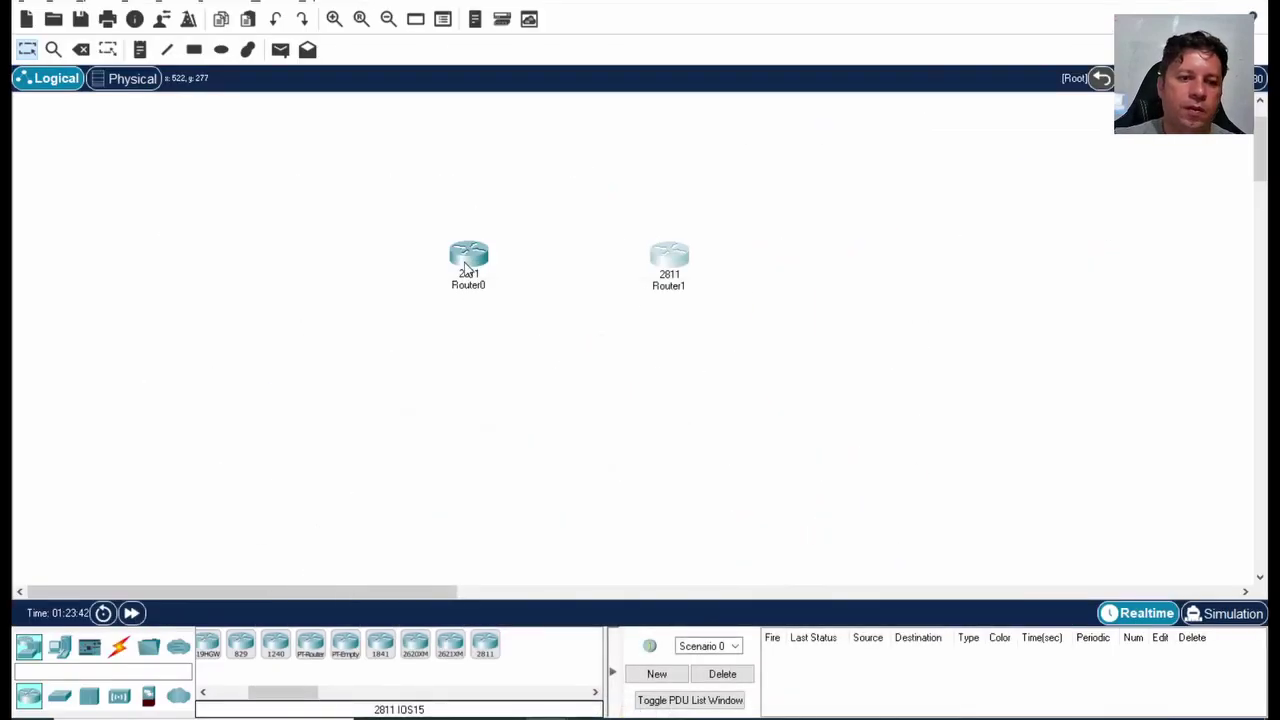
left_click_drag(463, 252, 488, 257)
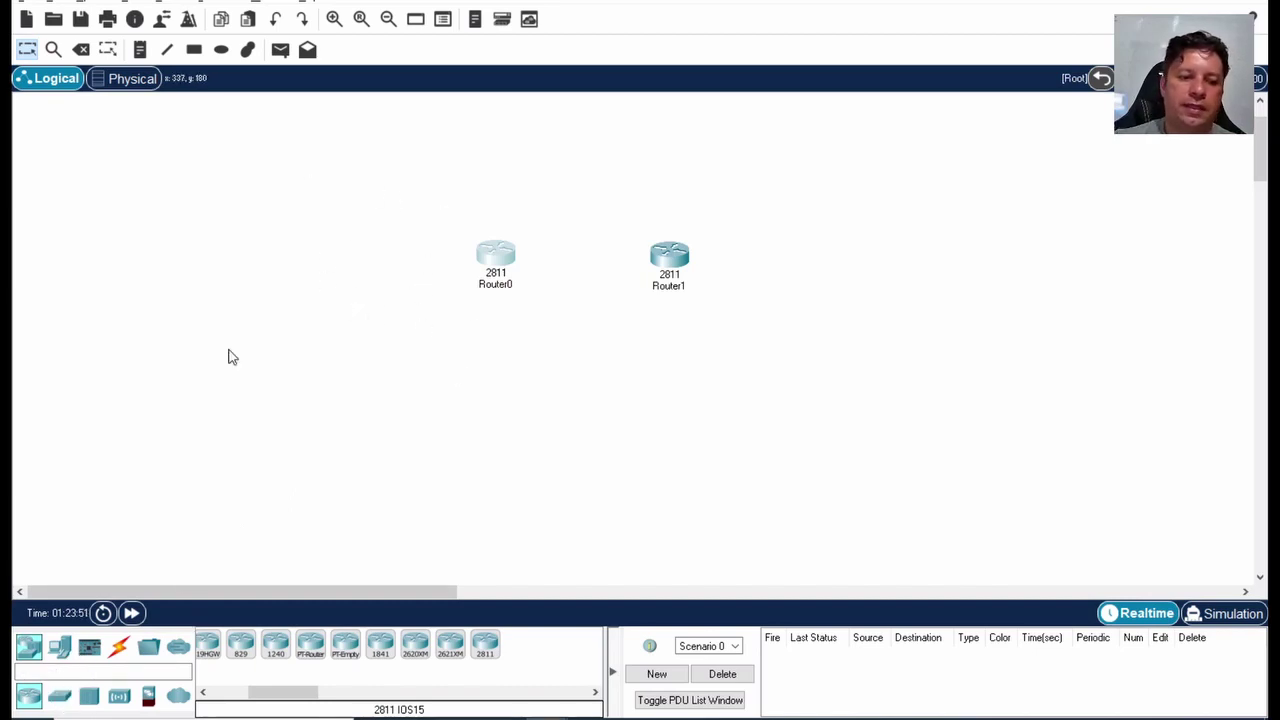
left_click_drag(302, 693, 240, 697)
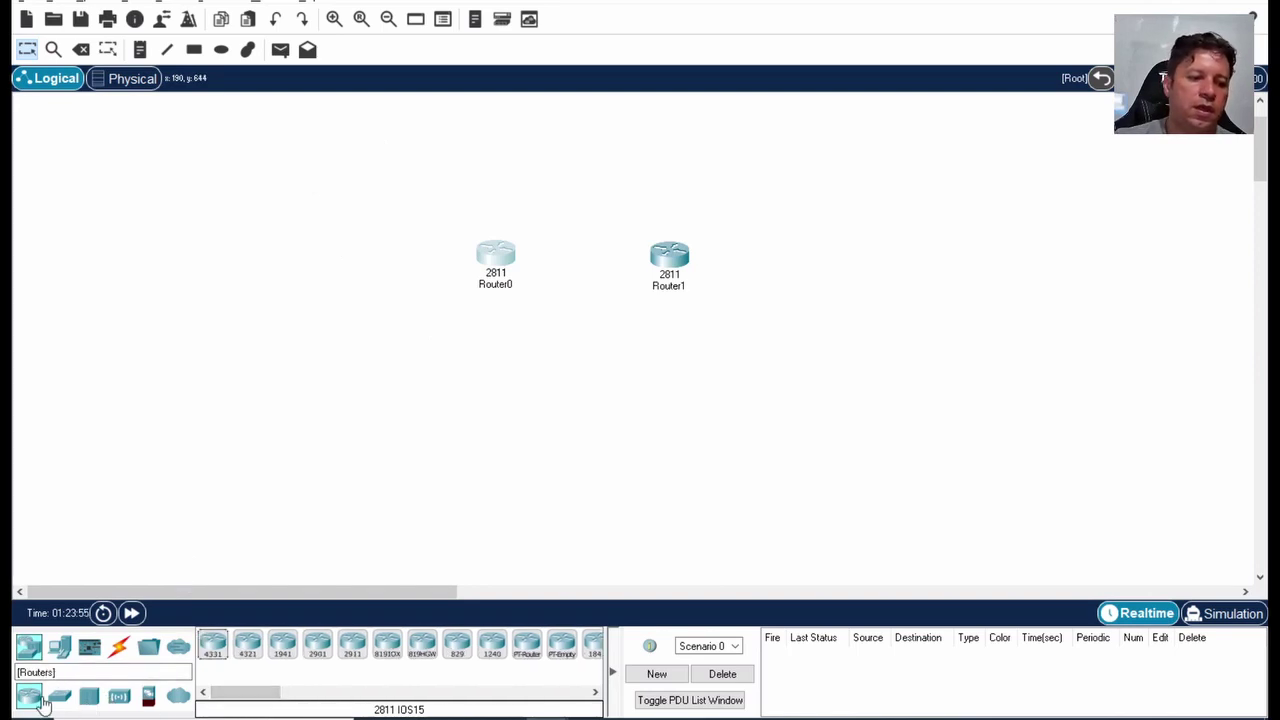
left_click(59, 700)
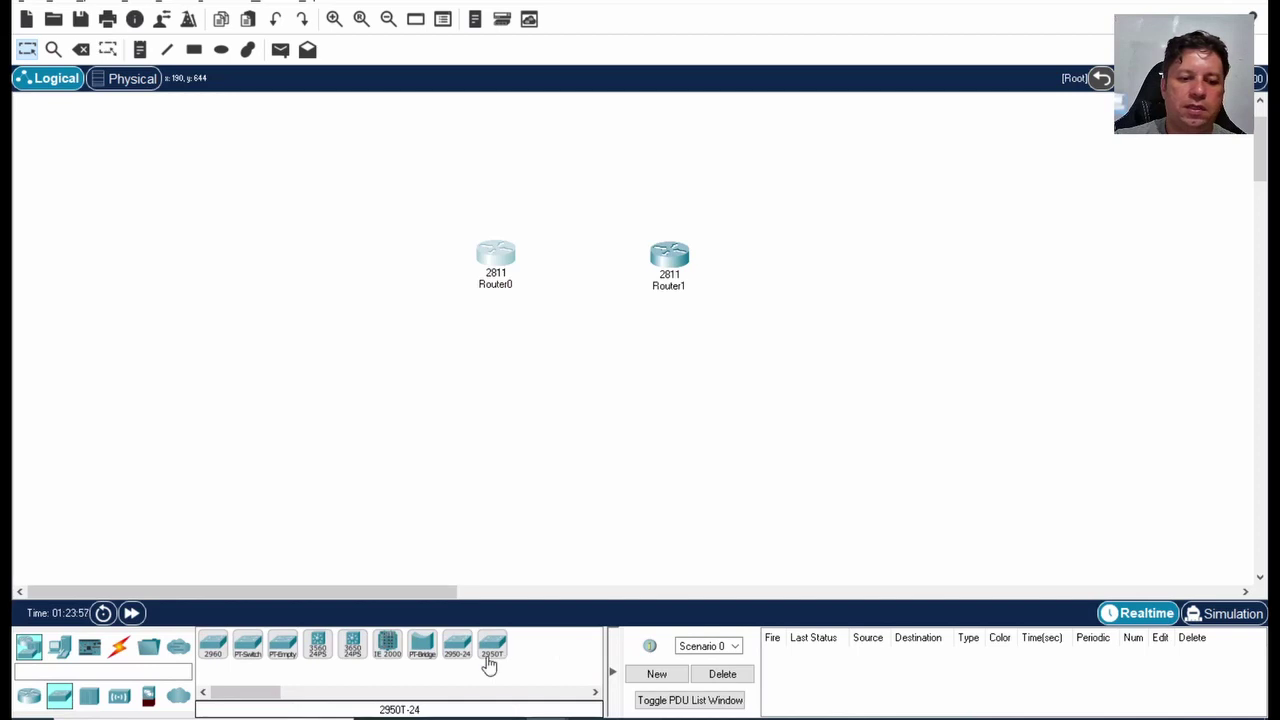
left_click(344, 250)
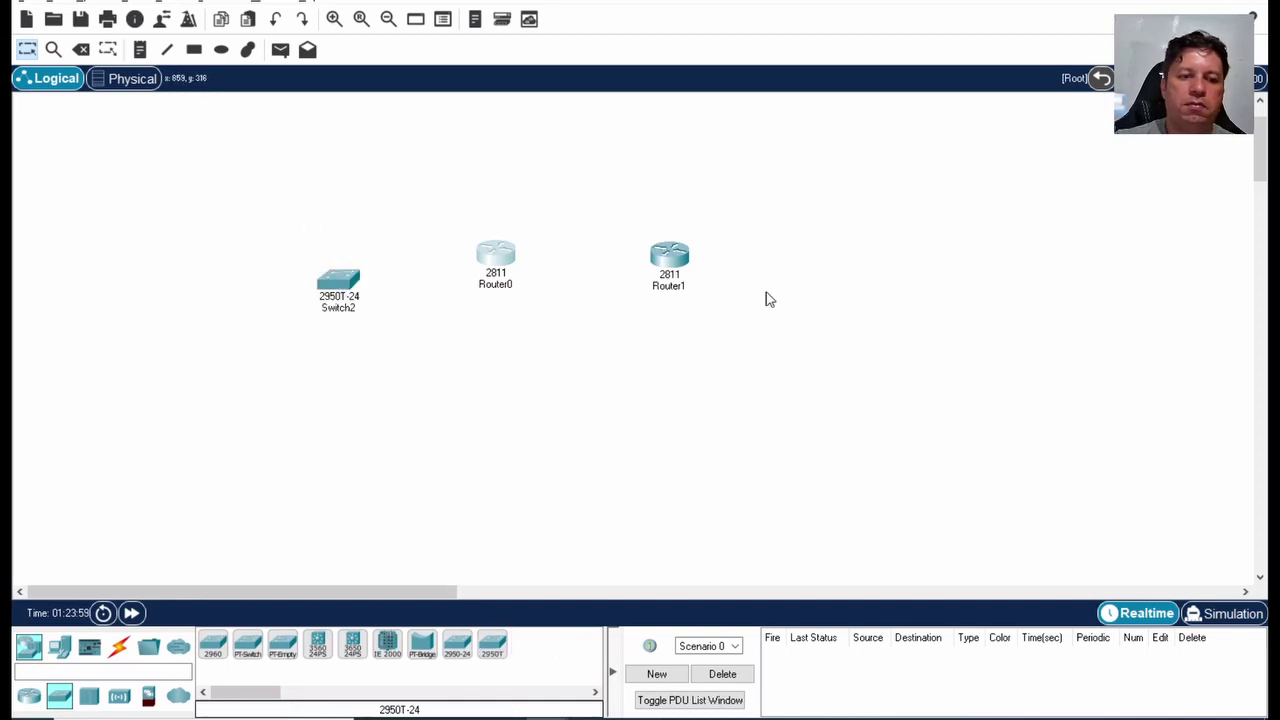
- Place a 2950T-24 switch on Router1's outer side and raise both routers slightly above the level of the switches
left_click(508, 664)
left_click(808, 286)
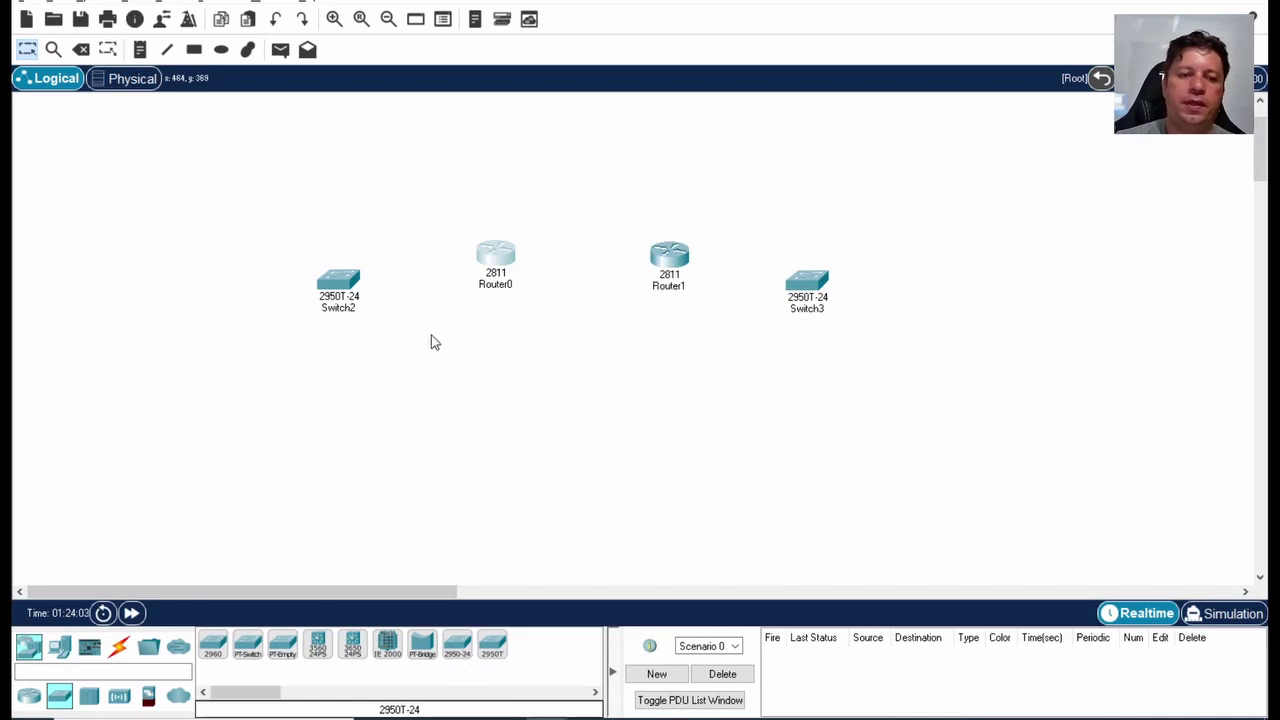
left_click_drag(499, 258, 507, 252)
left_click_drag(668, 252, 656, 243)
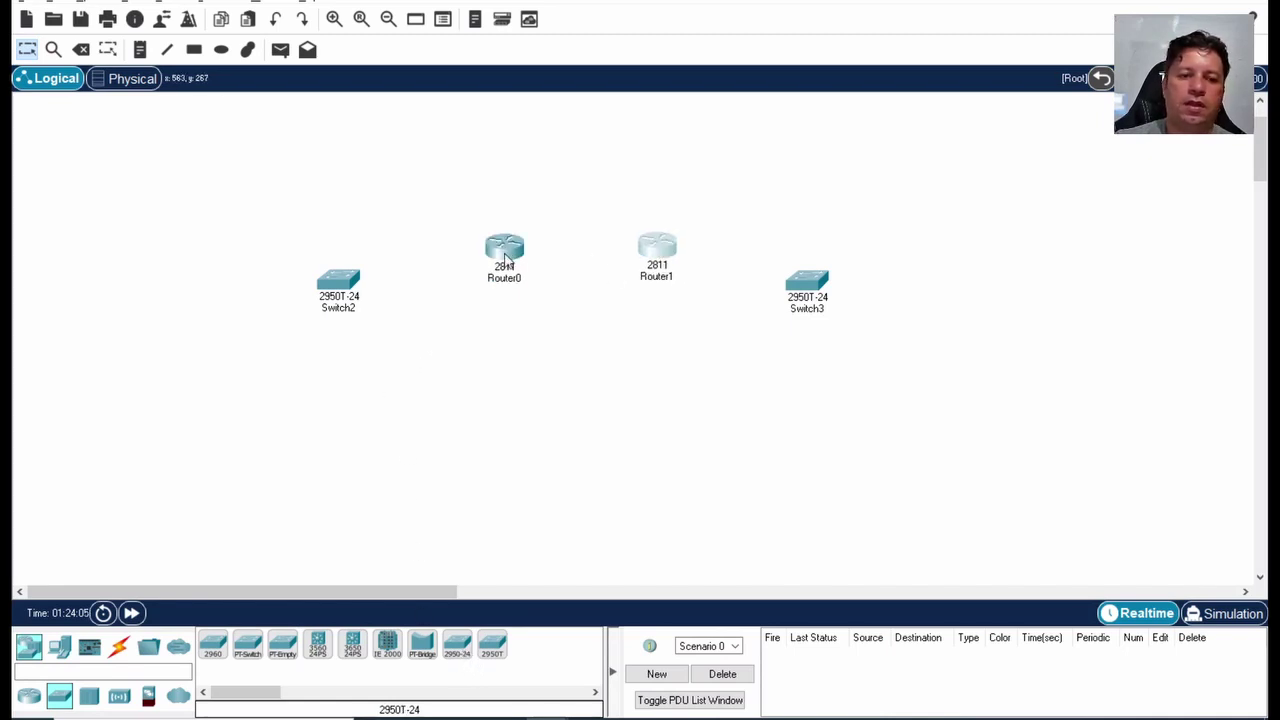
left_click_drag(503, 254, 491, 245)
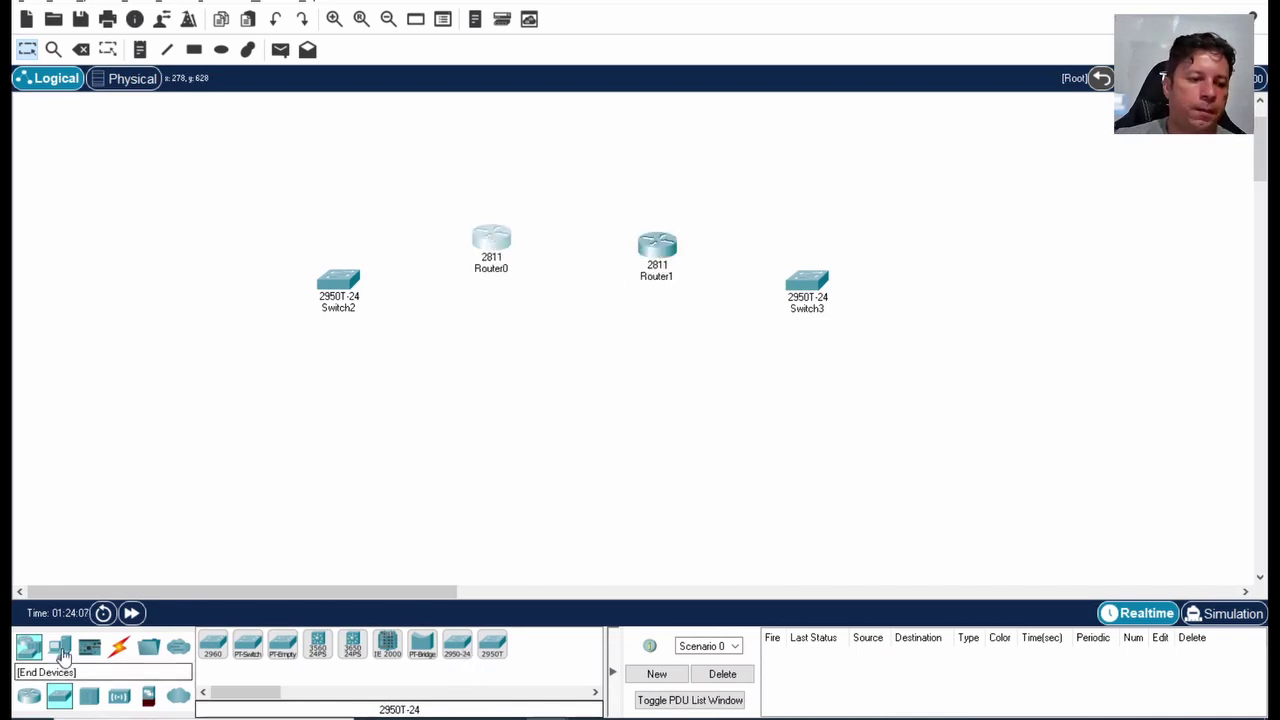
- Add two PCs beside each other below Switch2, on its outer side
left_click(60, 648)
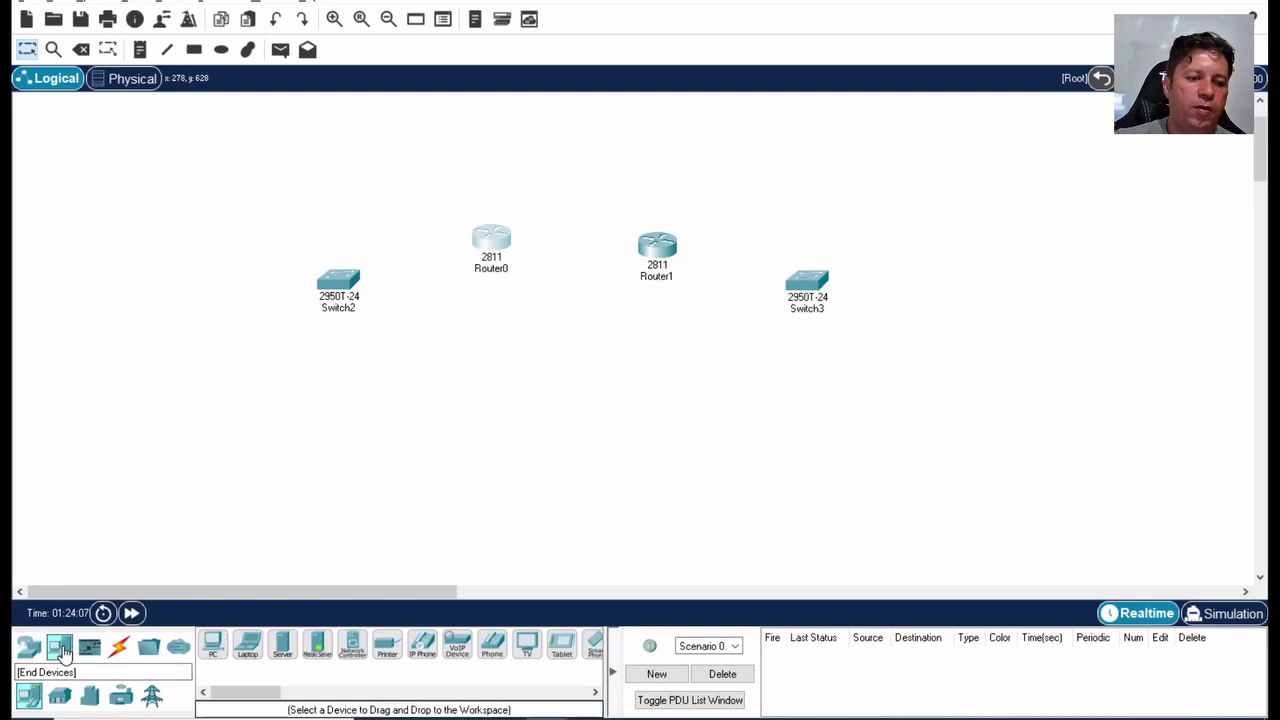
left_click(213, 646)
left_click(195, 379)
left_click(213, 648)
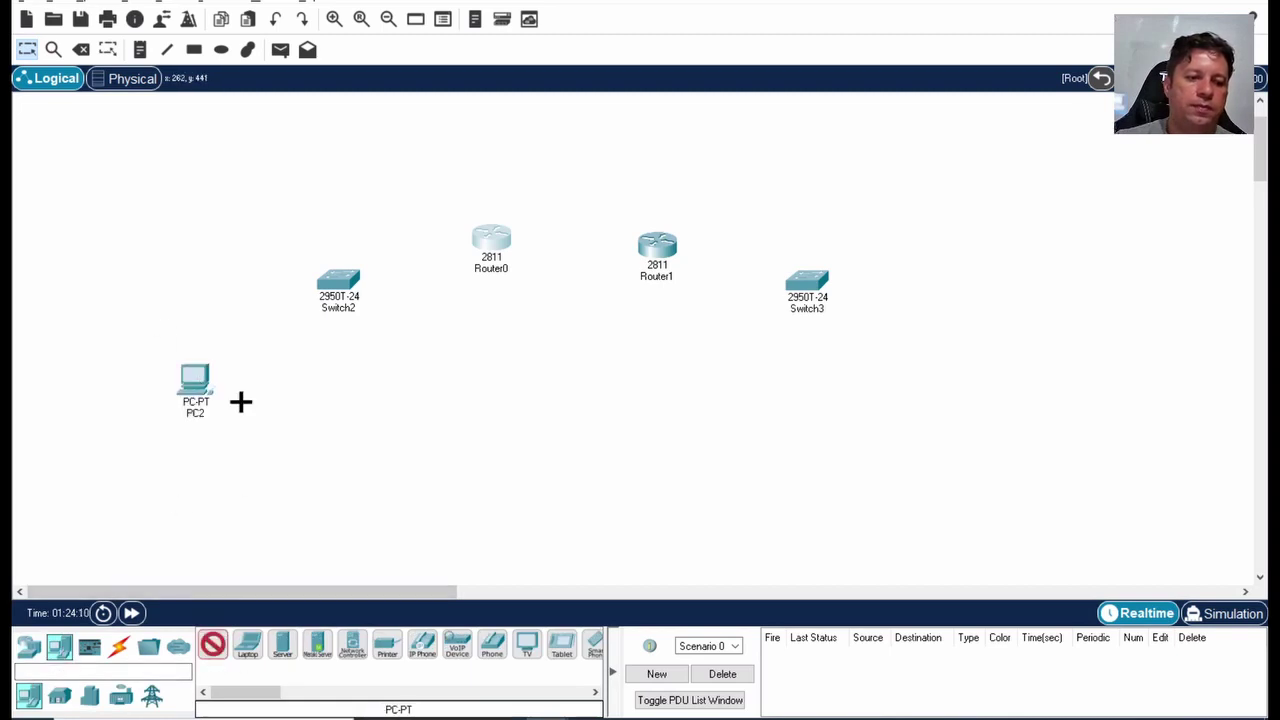
left_click(261, 403)
- Add two more PCs side by side below Switch3, on its outer side
left_click(213, 646)
left_click(928, 375)
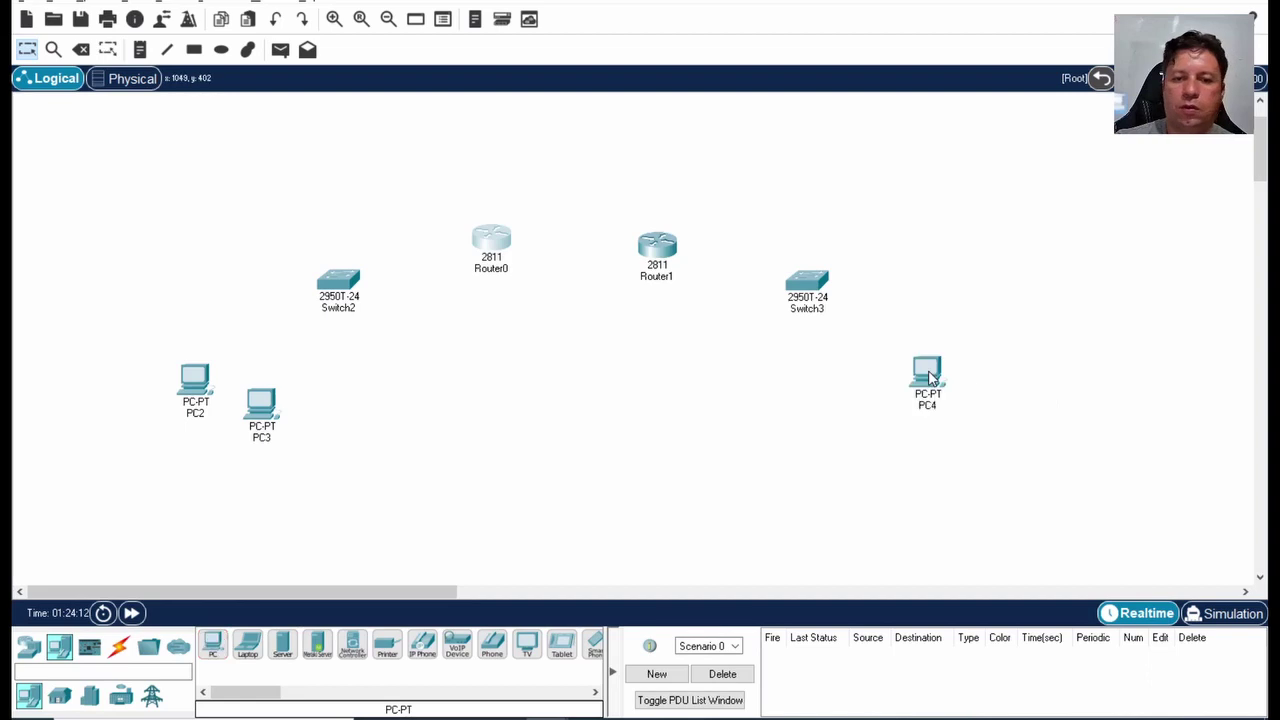
left_click(213, 646)
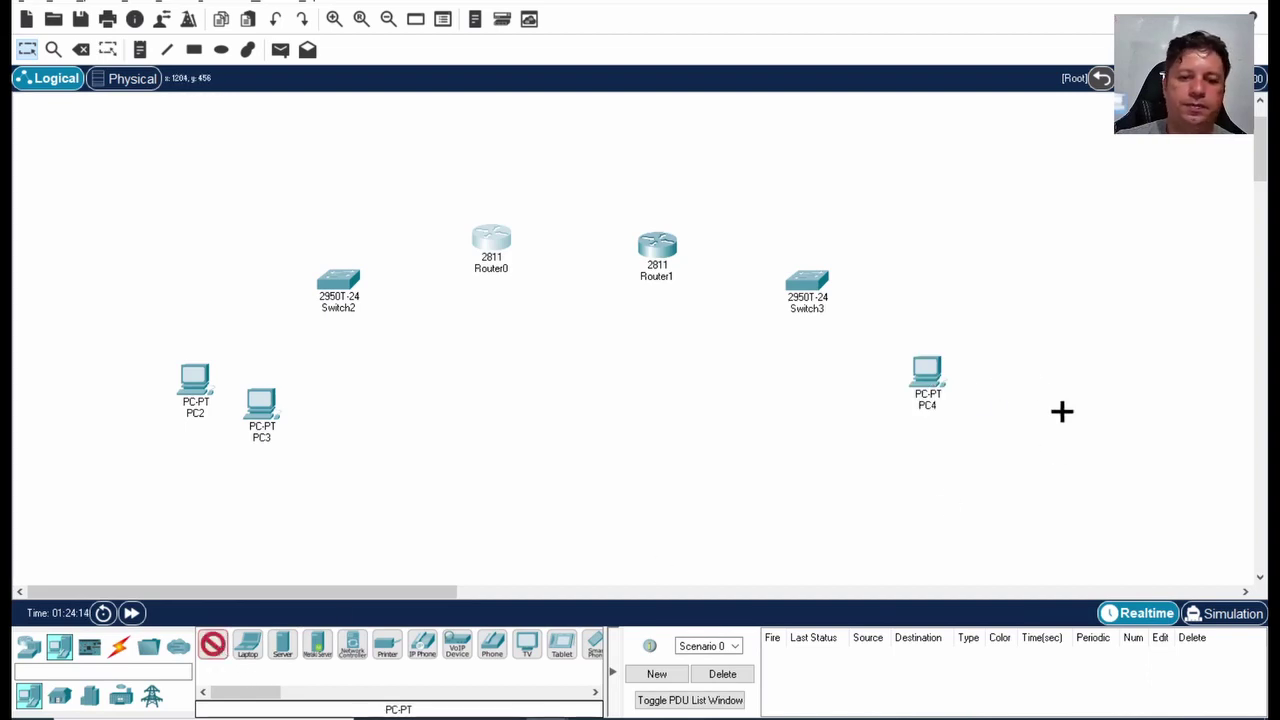
left_click(1018, 380)
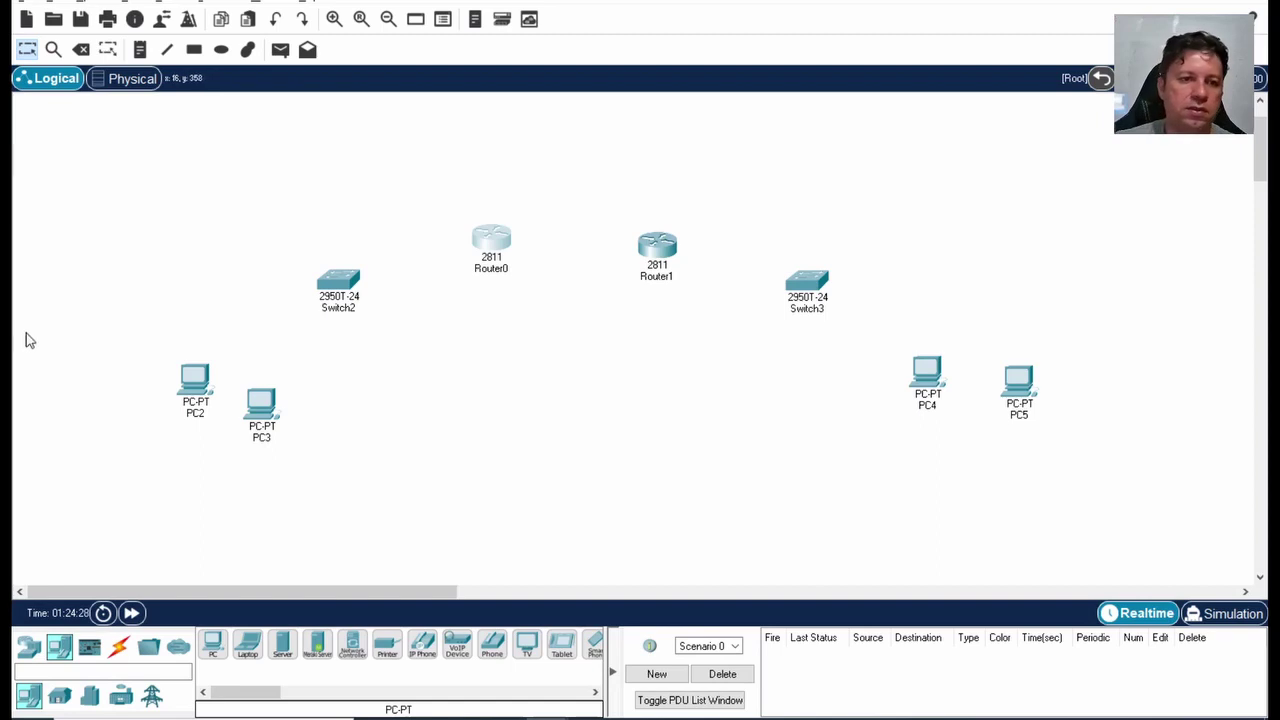
- Connect PC3's FastEthernet0 port to a FastEthernet port on Switch2 with a copper straight-through cable
left_click(118, 648)
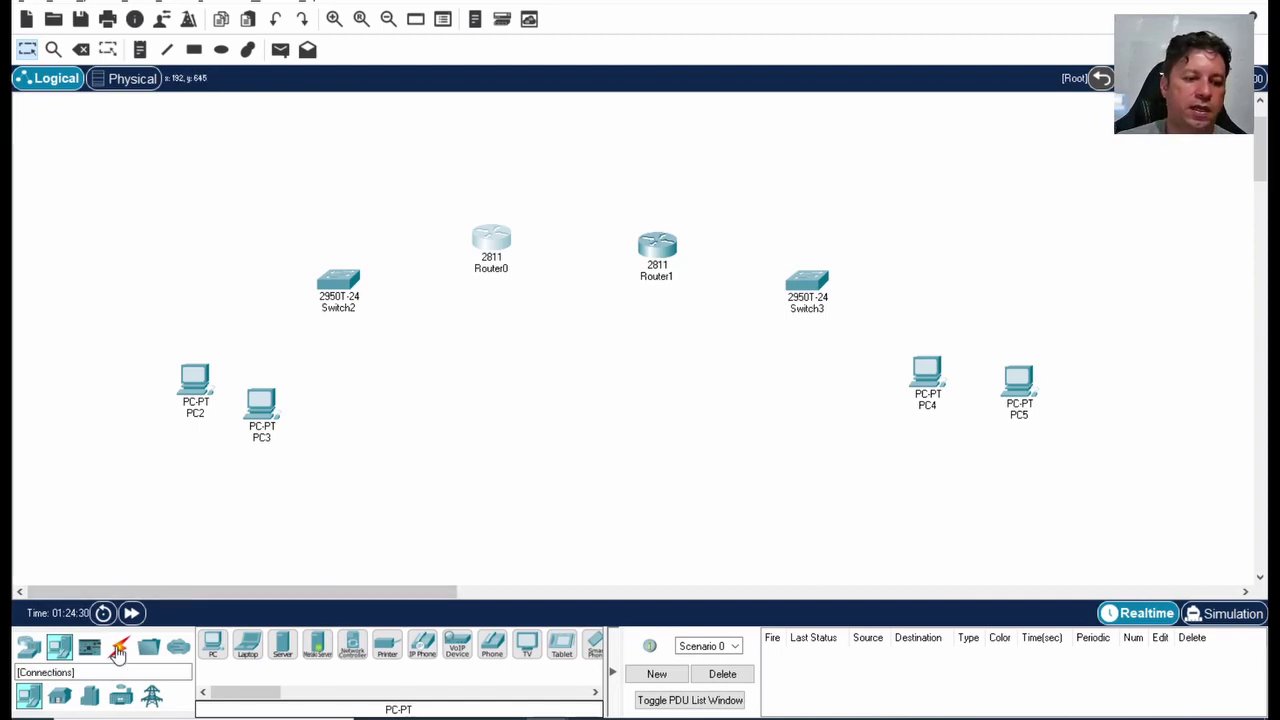
left_click(282, 645)
left_click(266, 406)
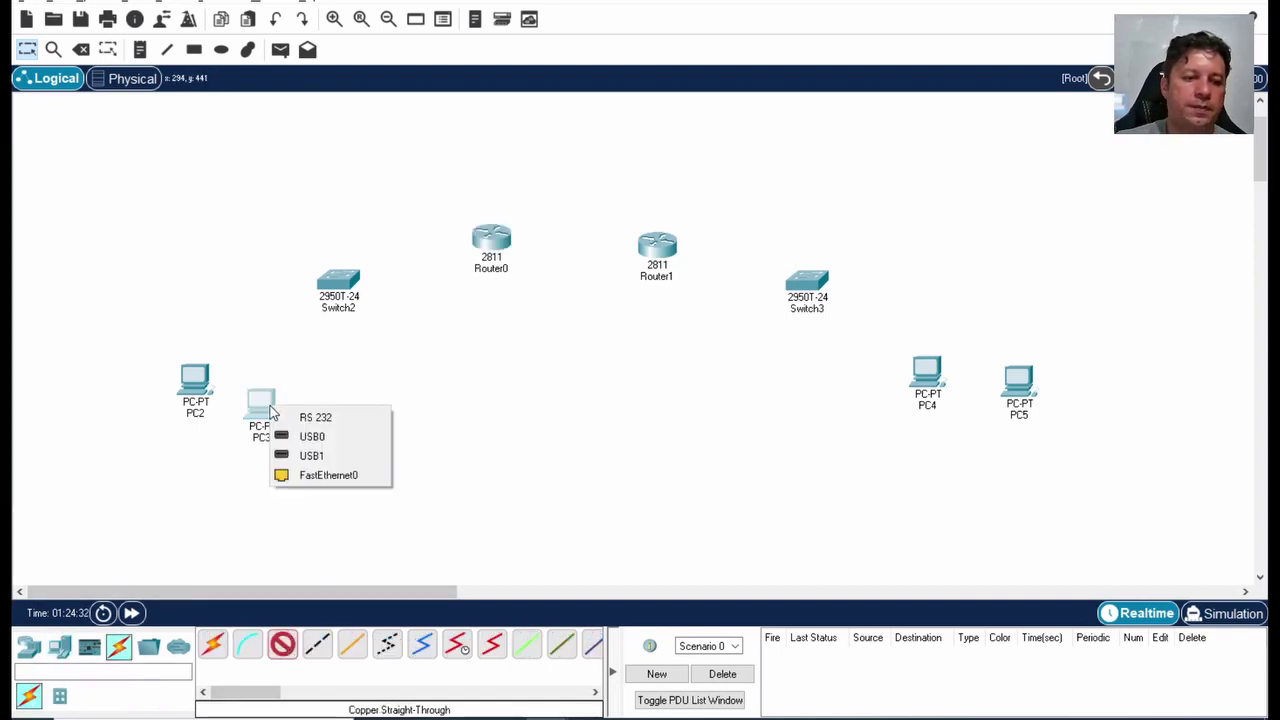
left_click(336, 455)
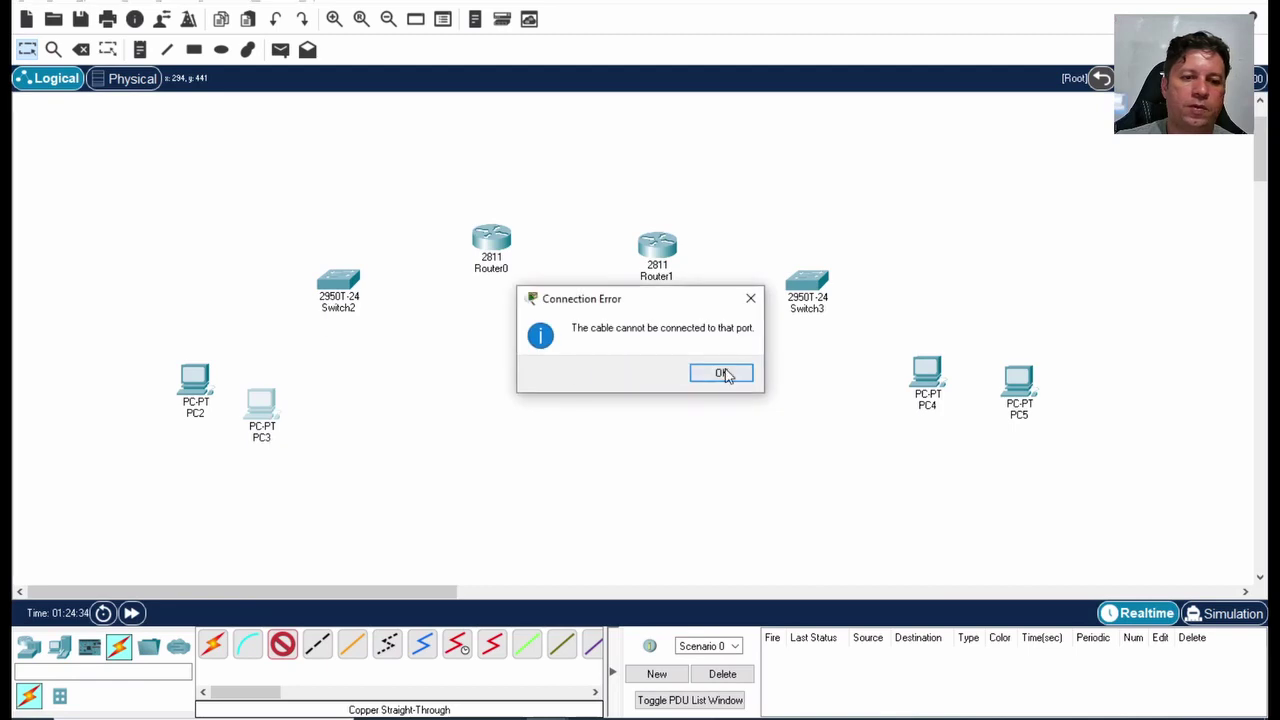
left_click(722, 373)
left_click(272, 402)
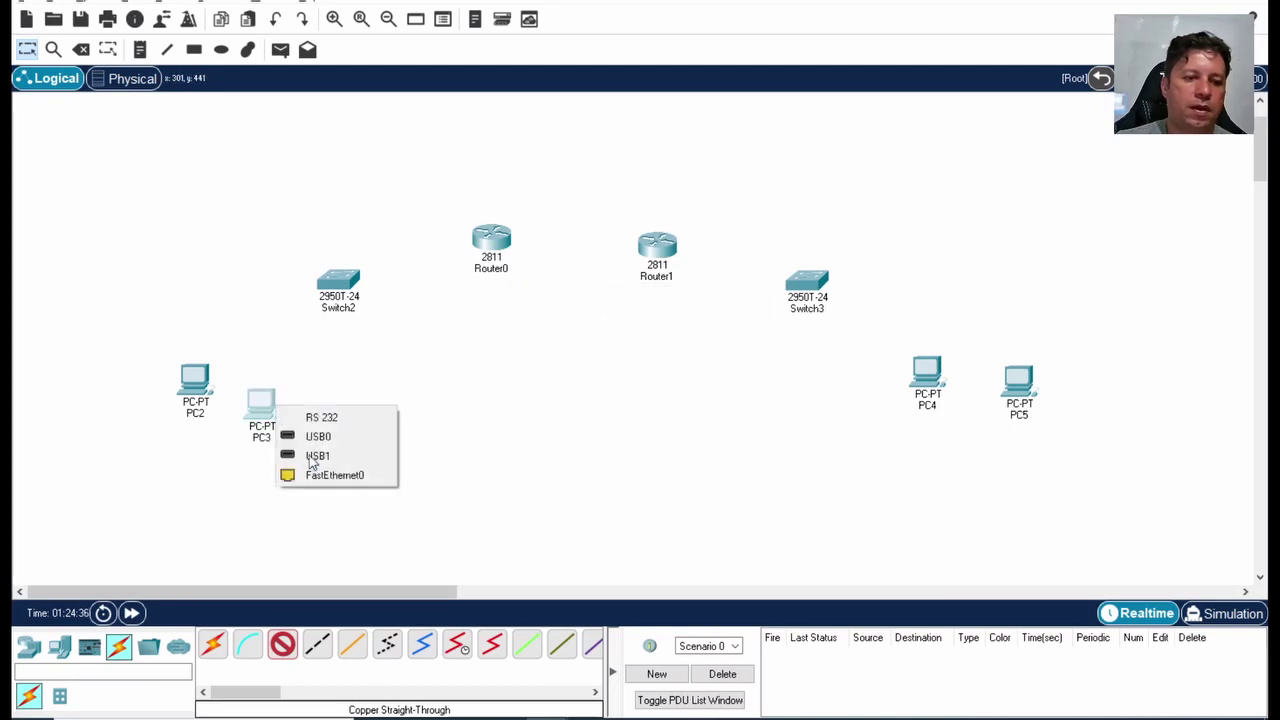
left_click(330, 470)
left_click(333, 295)
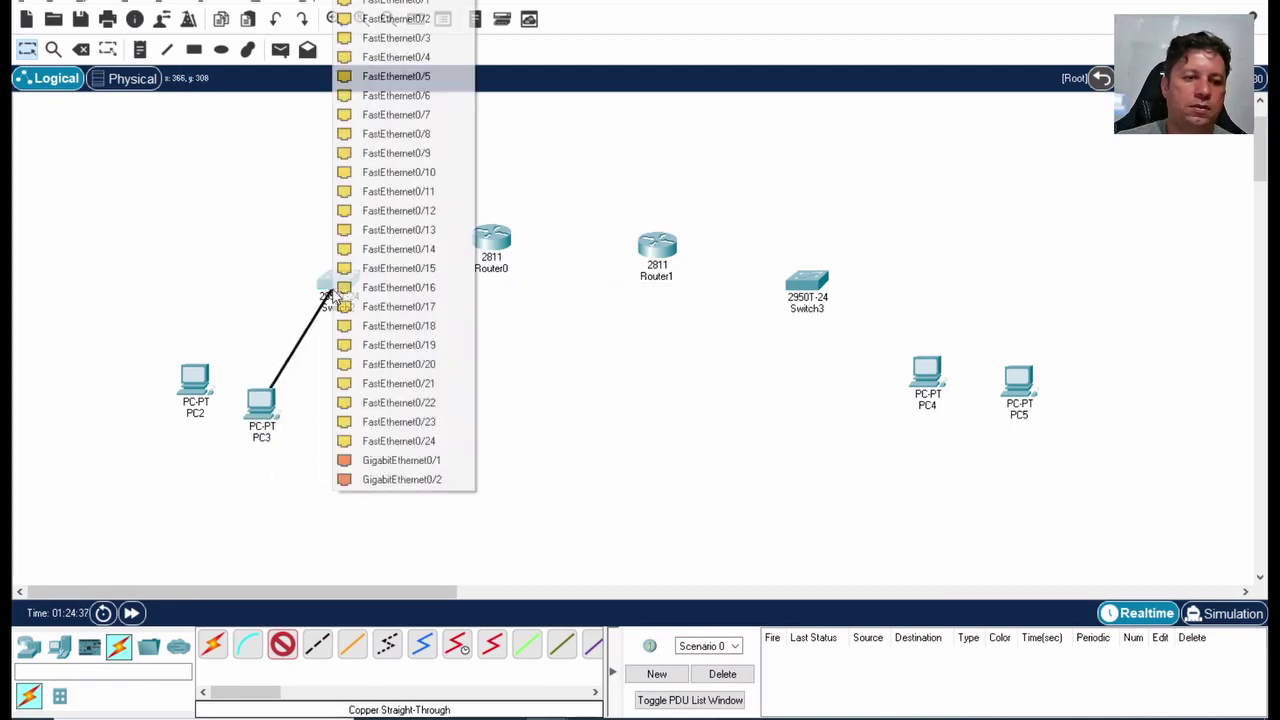
left_click(395, 10)
- Connect PC2's FastEthernet0 port to a free FastEthernet port on Switch2 with a copper straight-through cable
left_click(284, 644)
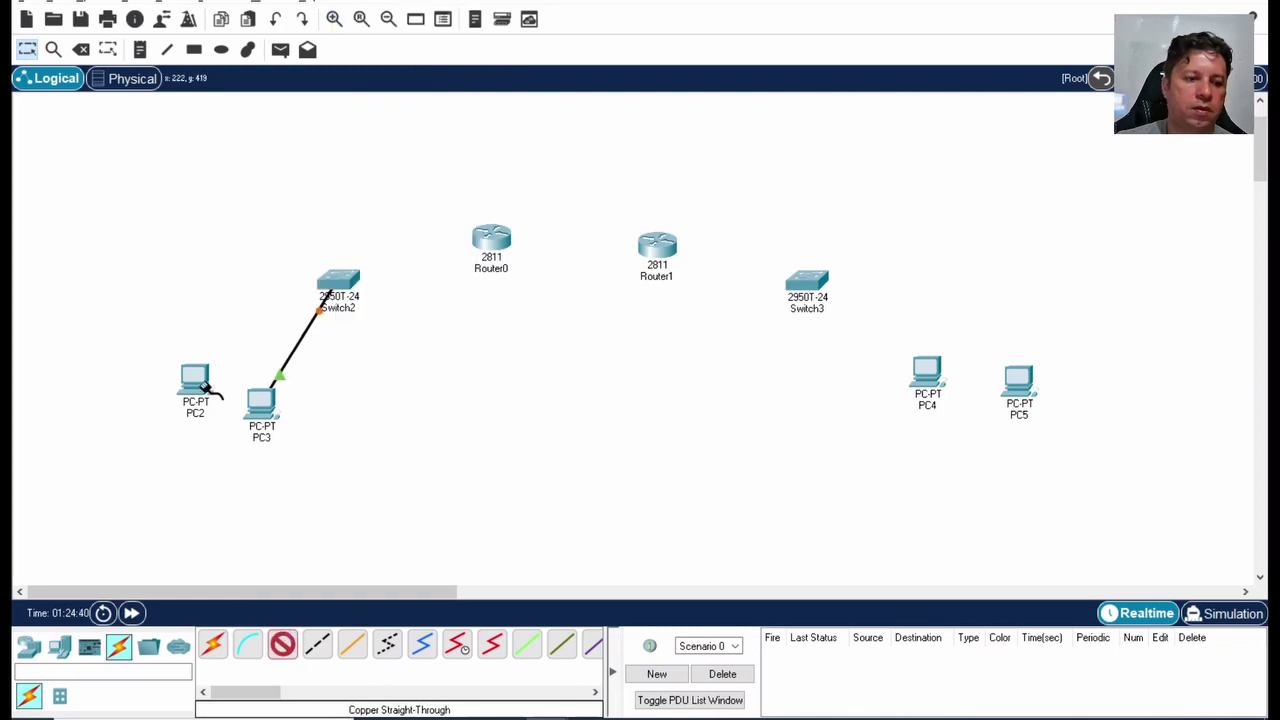
left_click(196, 382)
left_click(246, 447)
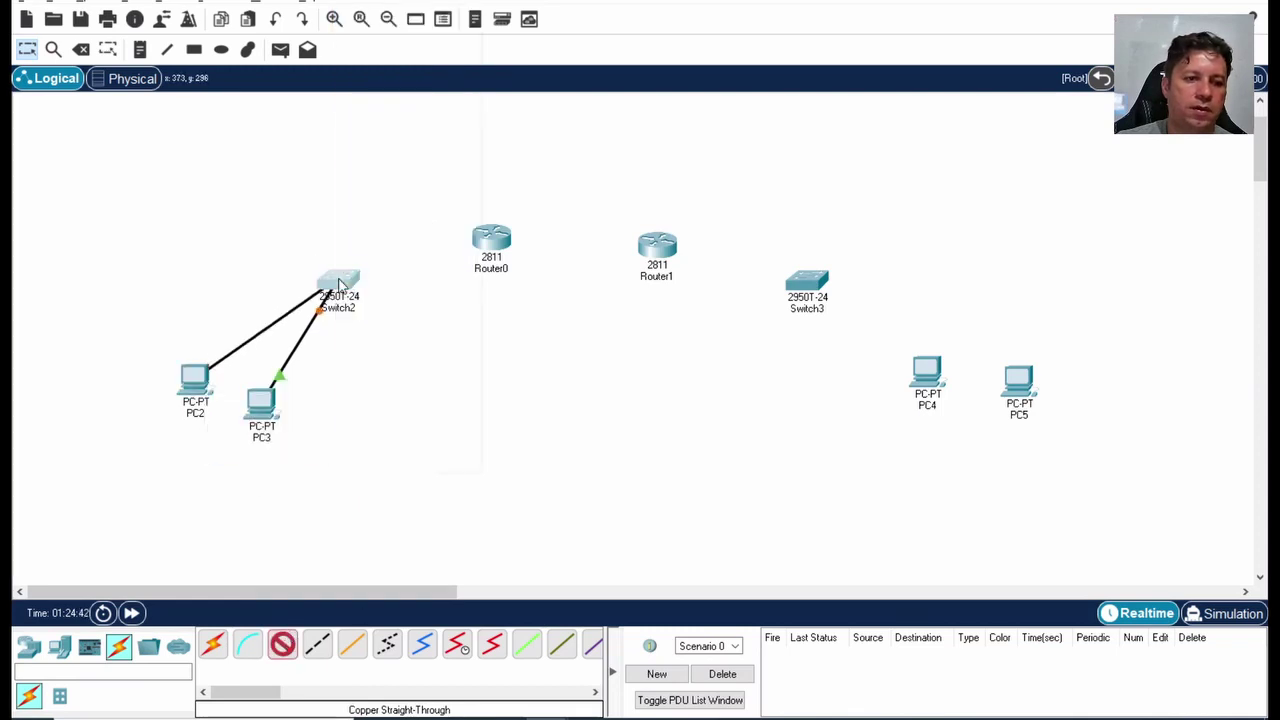
left_click(337, 283)
left_click(425, 12)
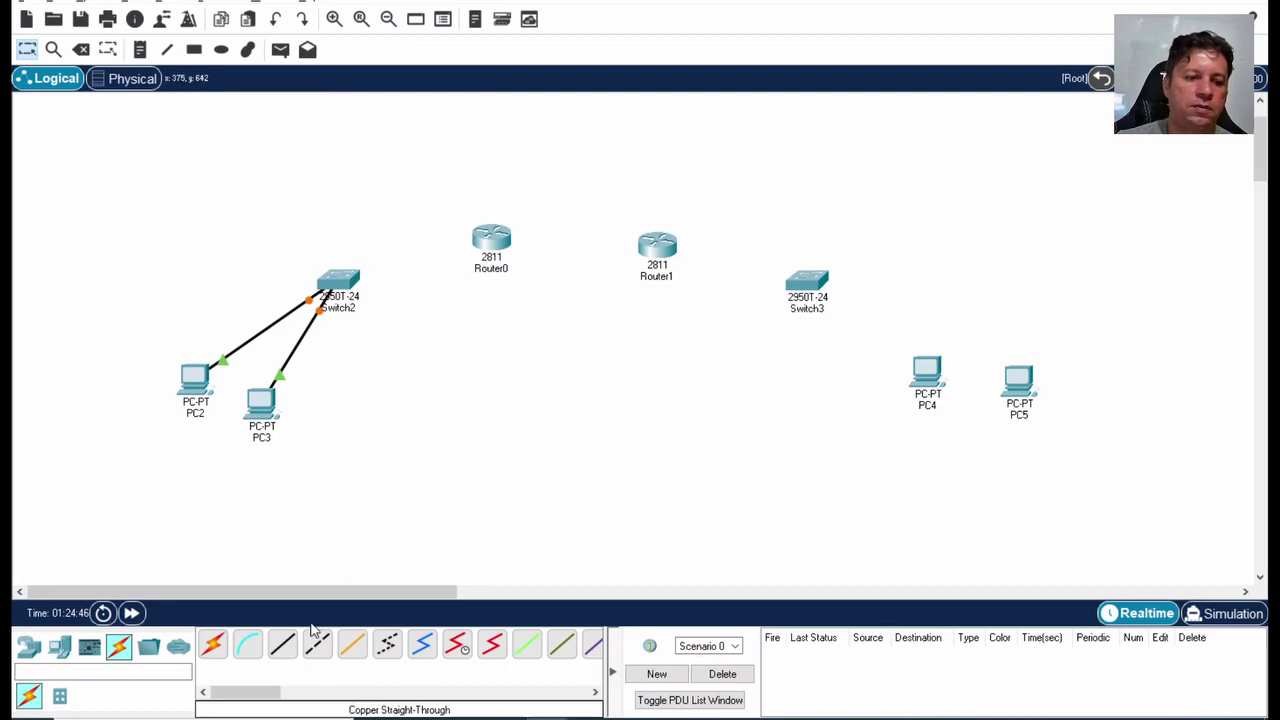
- Connect Switch2's FastEthernet0/3 to Router0's FastEthernet0/0 with a copper straight-through cable
left_click(282, 645)
left_click(351, 270)
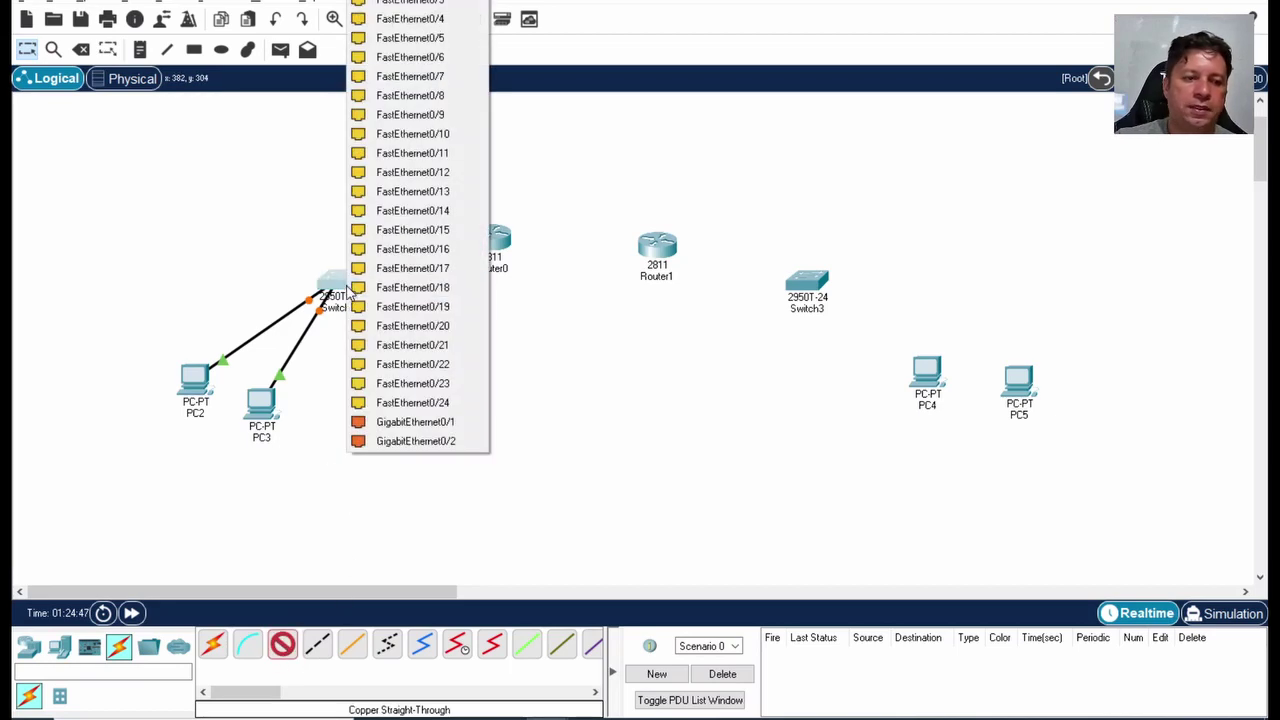
left_click(437, 4)
left_click(491, 238)
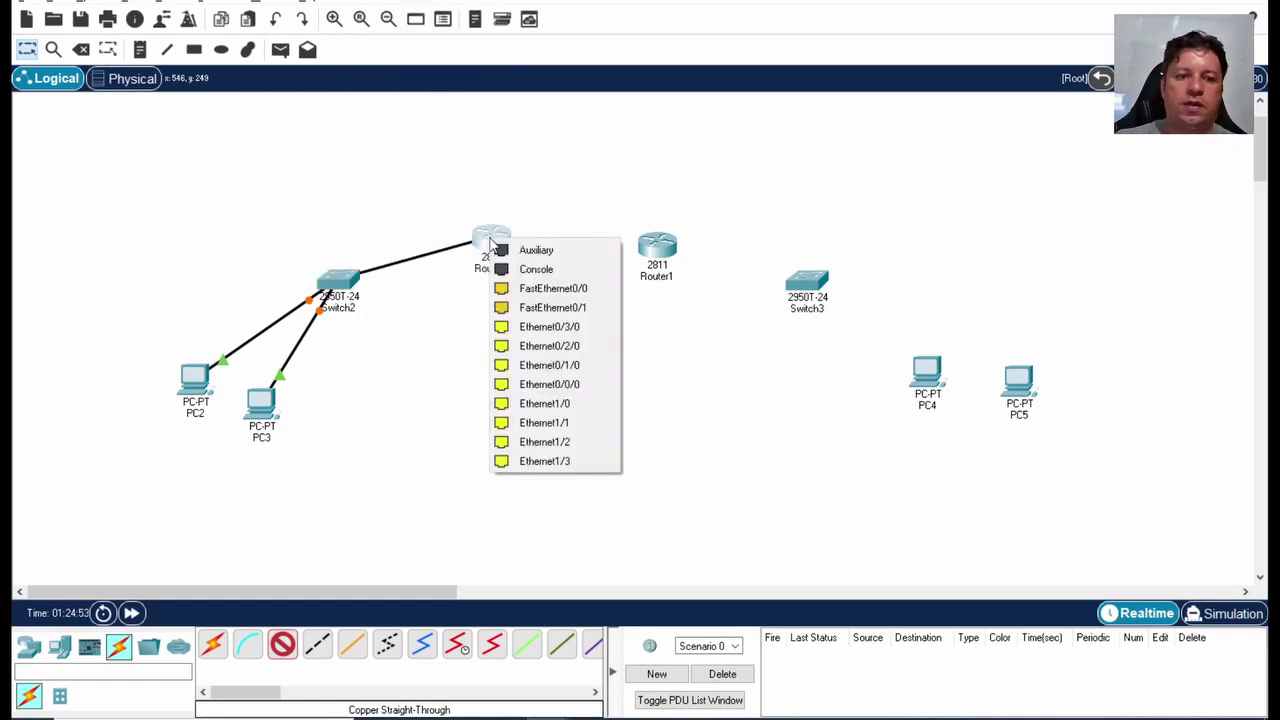
left_click(564, 294)
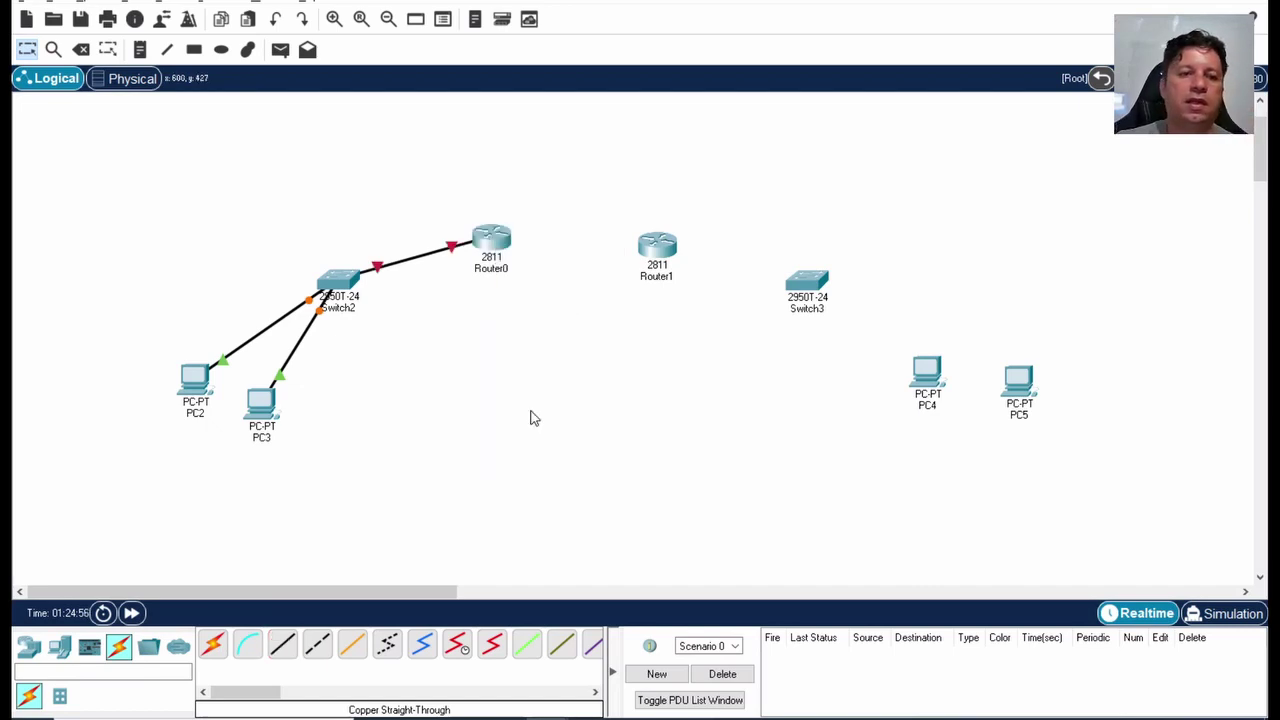
- Connect Router0's FastEthernet0/1 to Router1's FastEthernet0/0 with a copper cross-over cable and check the port labels on Router0's links
left_click(316, 647)
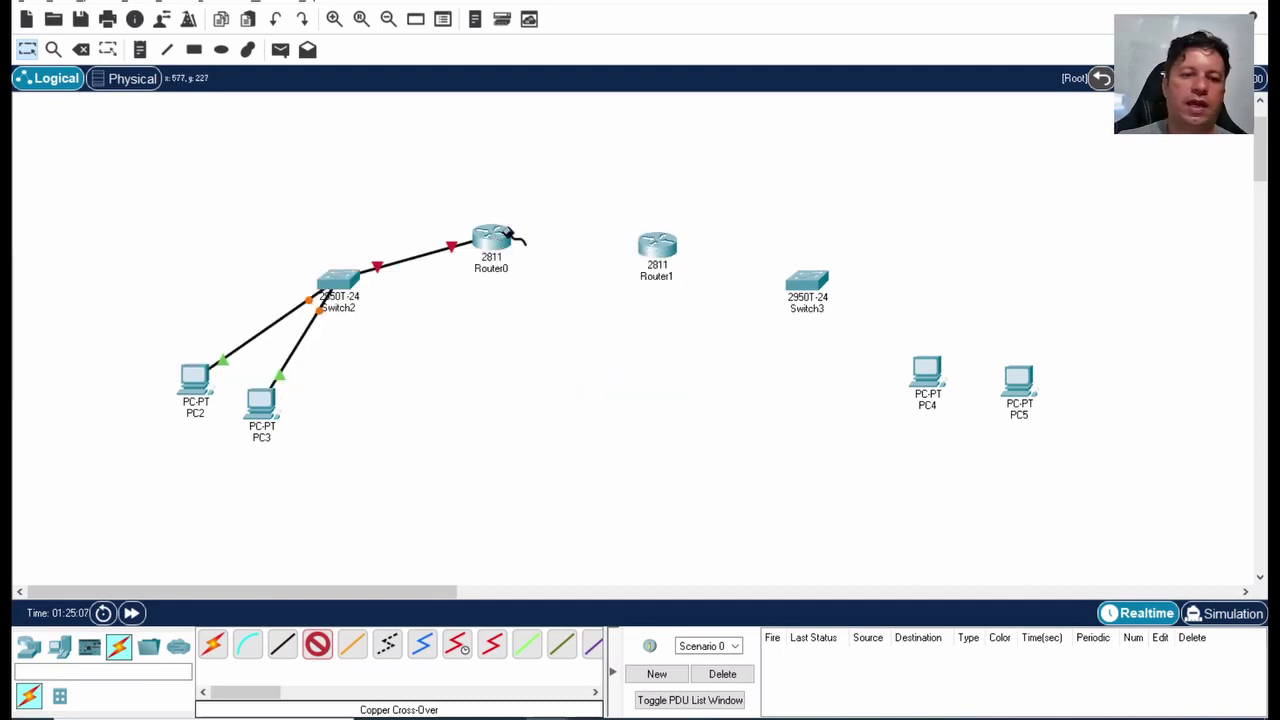
left_click(507, 235)
left_click(603, 282)
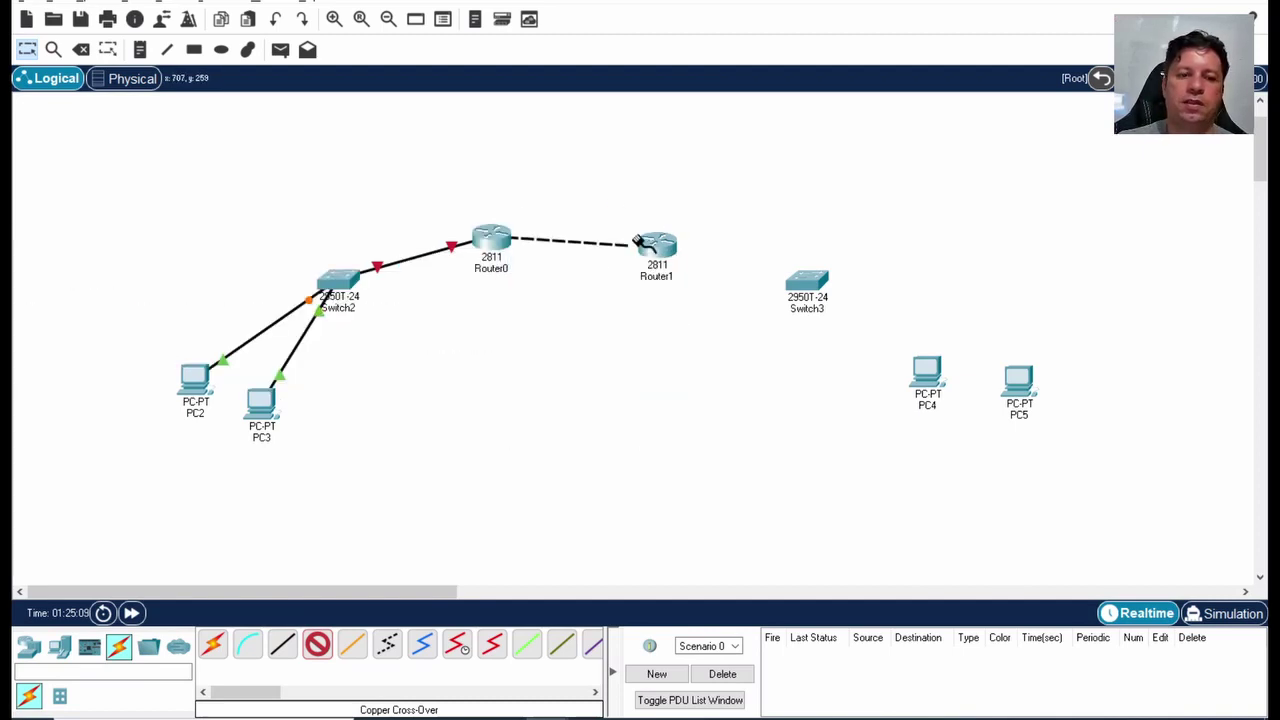
left_click(668, 256)
left_click(729, 297)
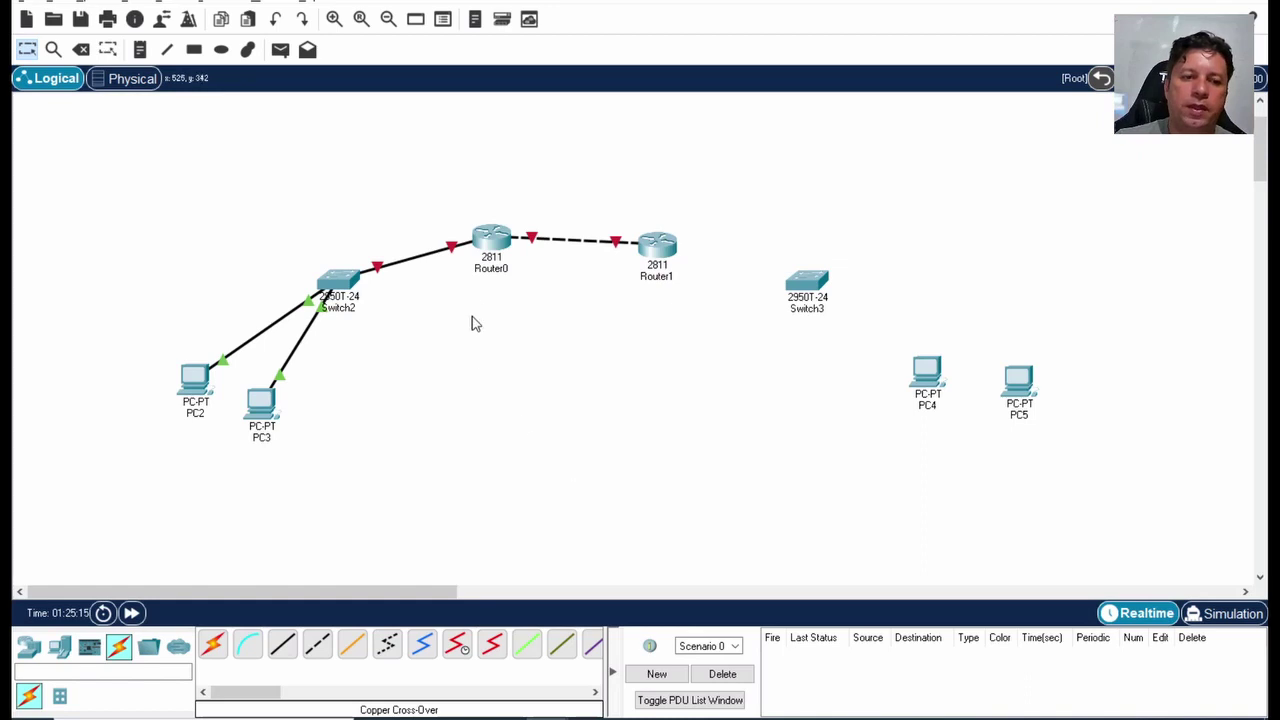
mouse_move(486, 248)
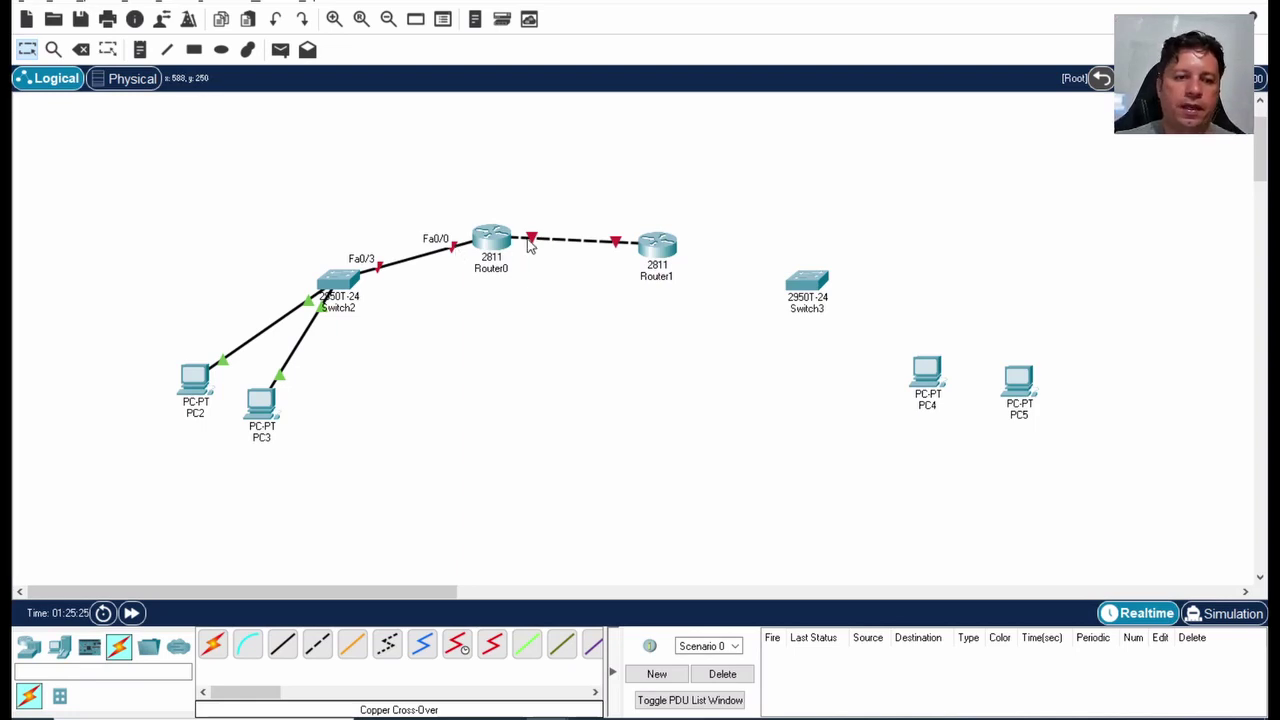
mouse_move(535, 246)
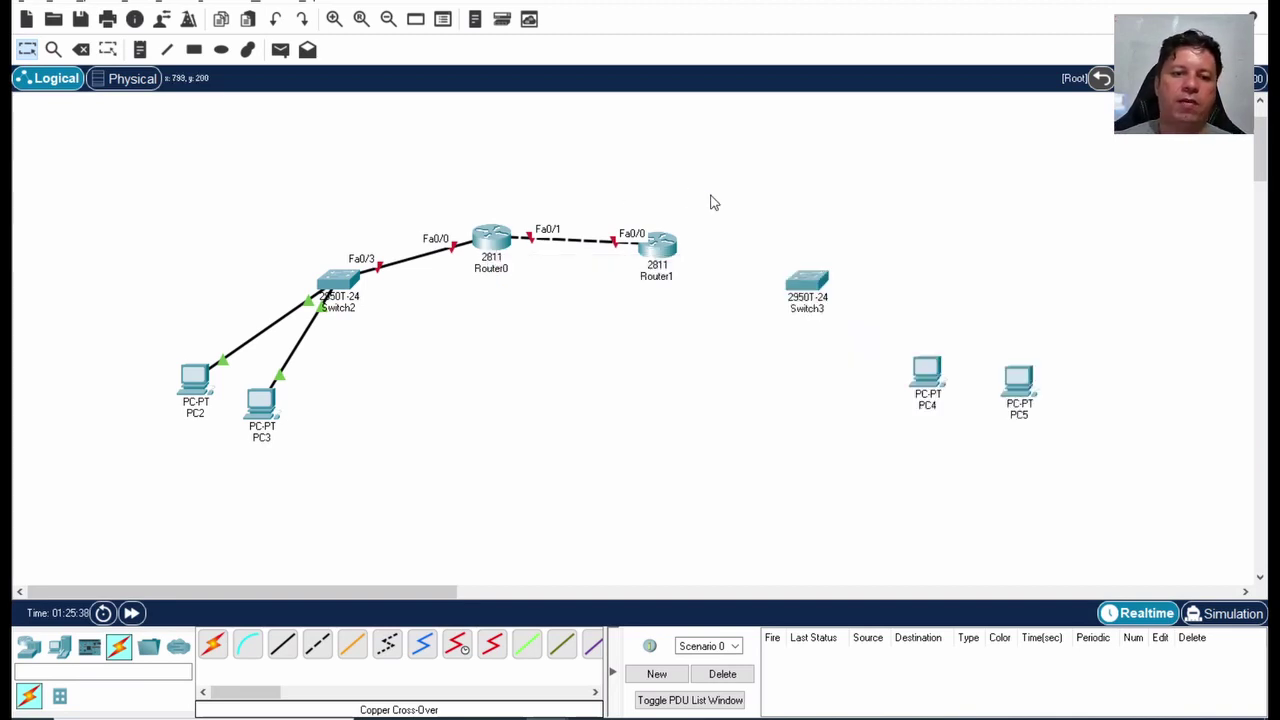
- Connect Router1 to a port on Switch3 with a copper straight-through cable
left_click(290, 650)
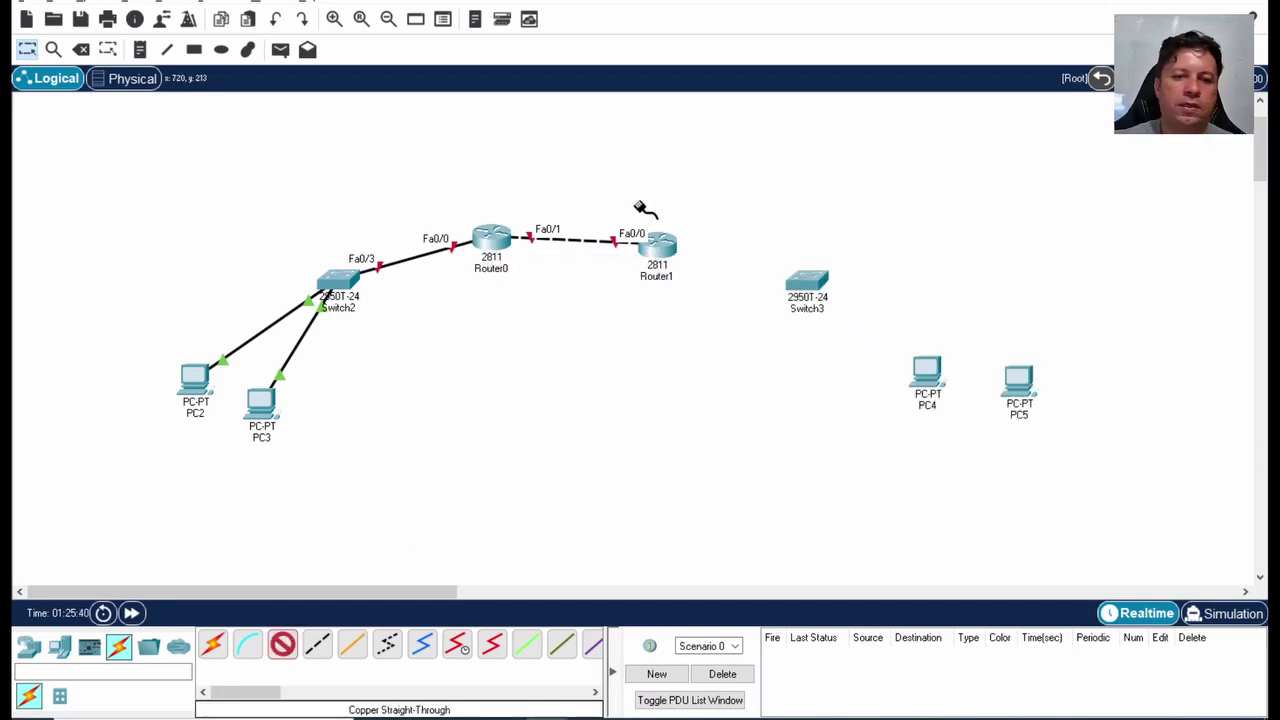
left_click(658, 245)
left_click(733, 296)
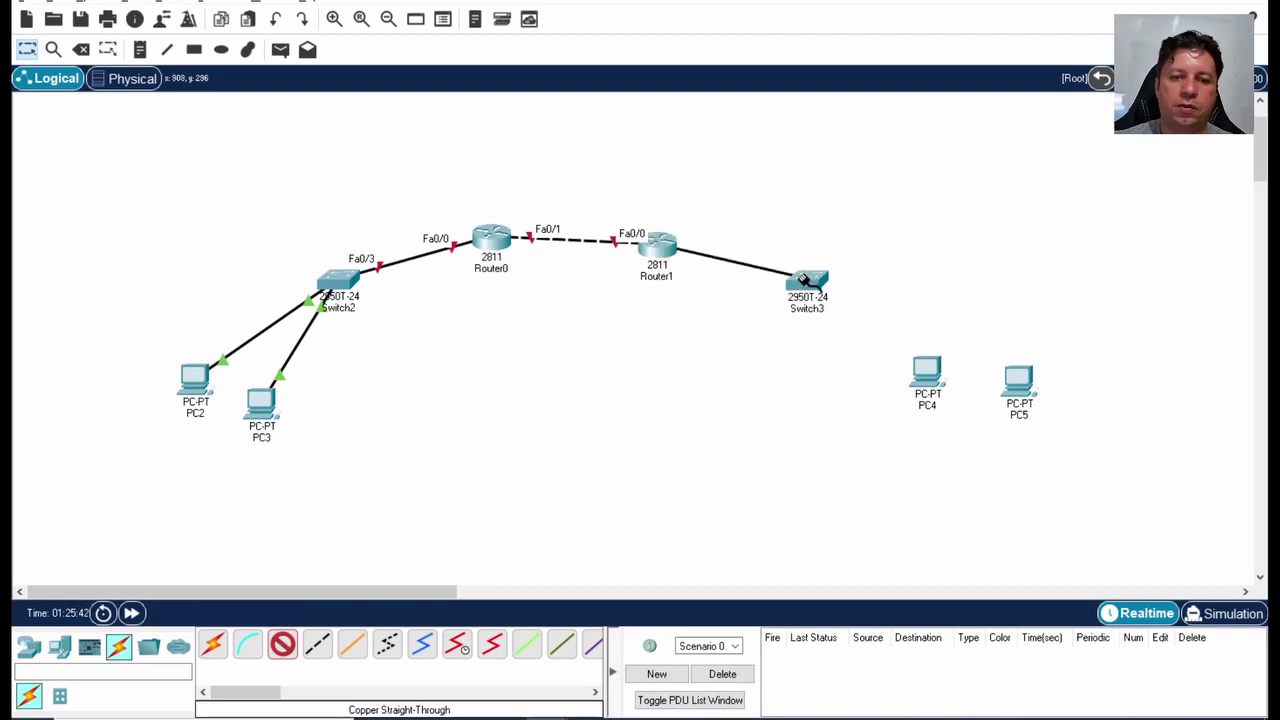
left_click(810, 282)
left_click(894, 9)
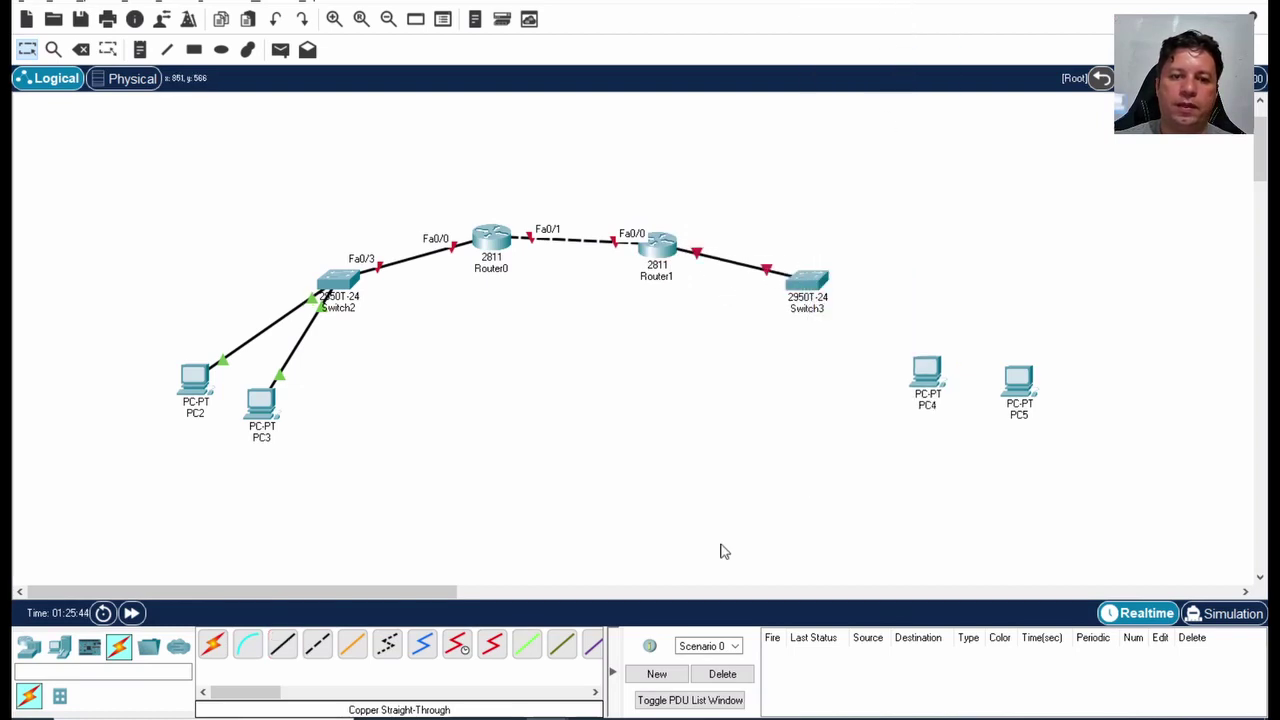
- Connect a free port on Switch3 to PC4's FastEthernet0 port with a copper straight-through cable
left_click(288, 646)
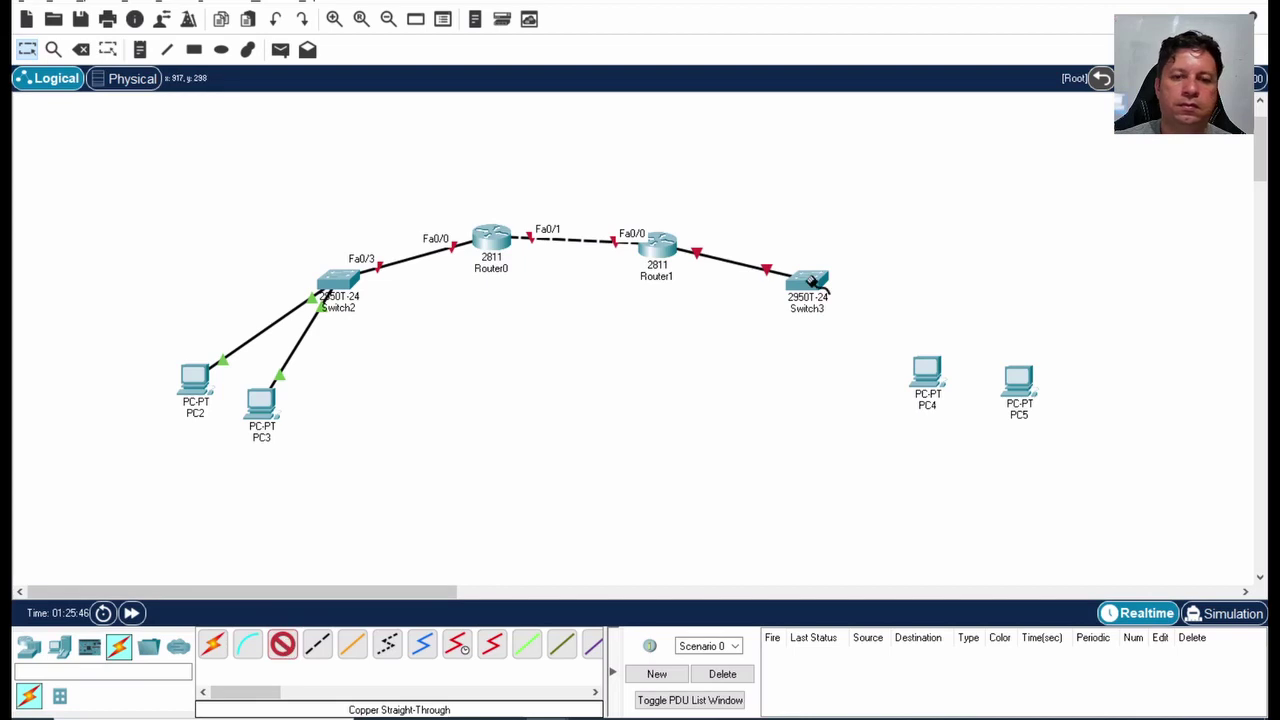
left_click(809, 283)
left_click(920, 6)
left_click(931, 364)
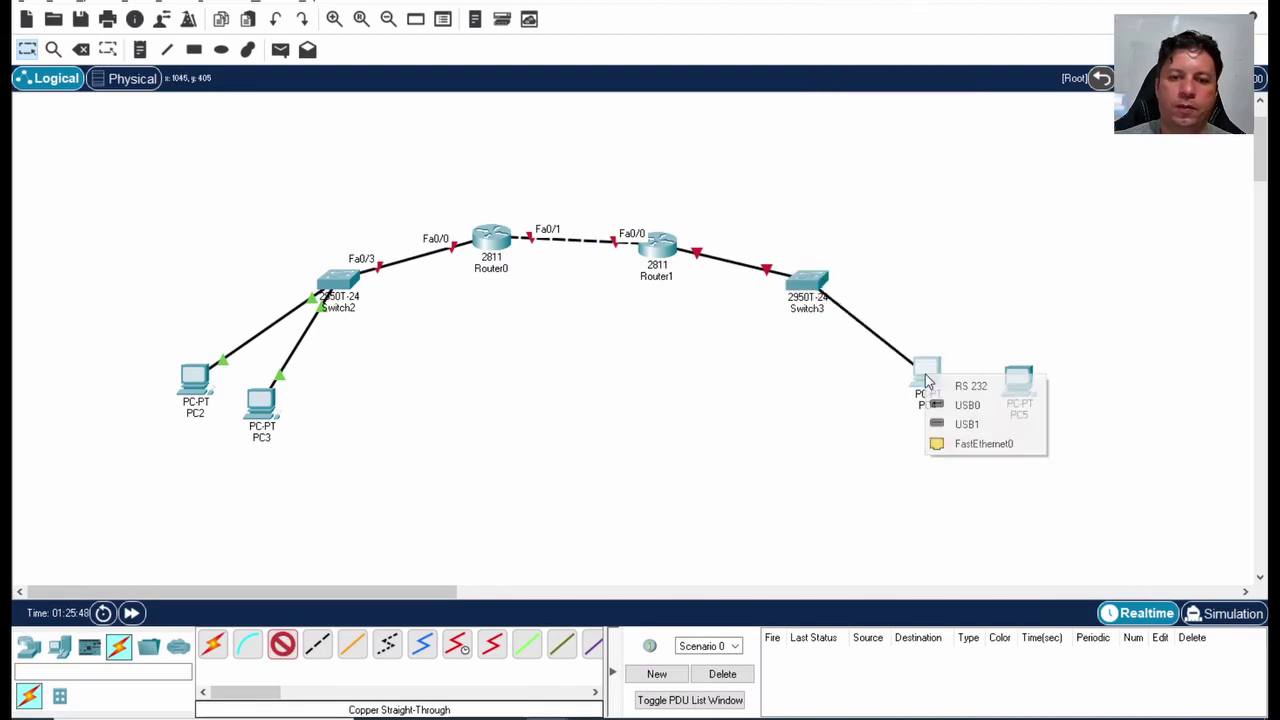
left_click(965, 443)
- Connect another free port on Switch3 to PC5 with a copper straight-through cable
left_click(283, 646)
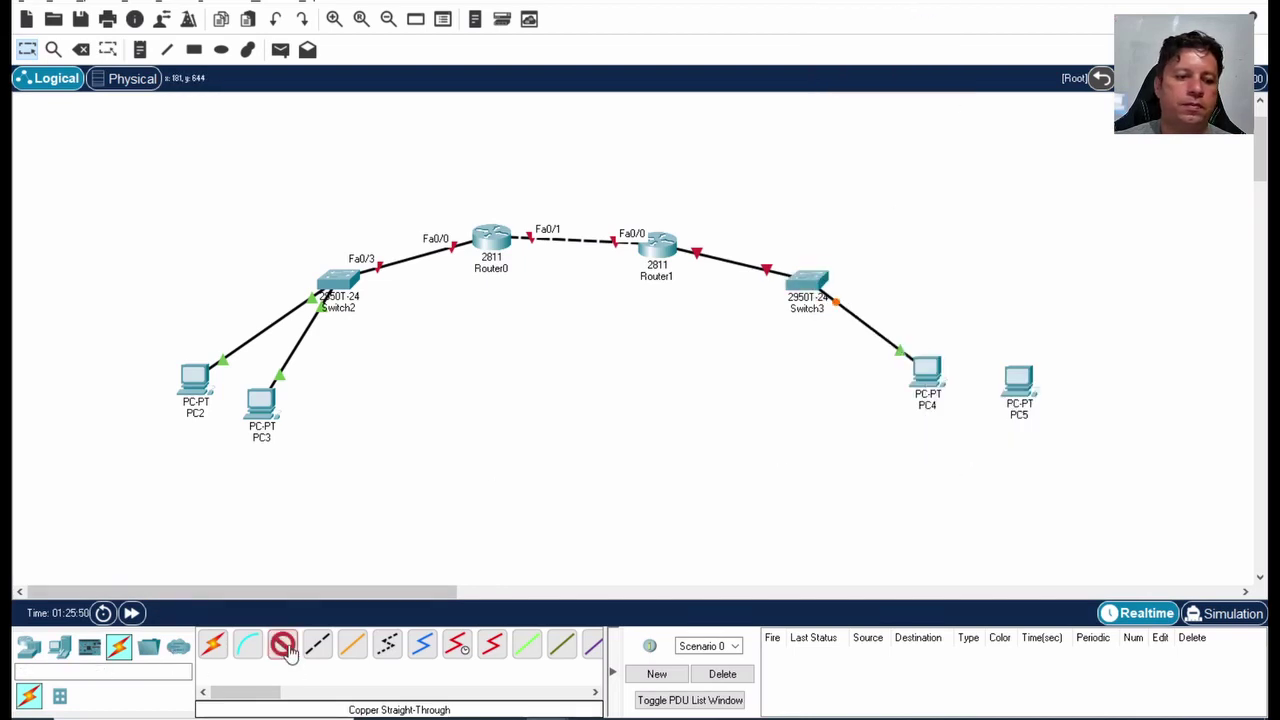
left_click(808, 282)
left_click(888, 4)
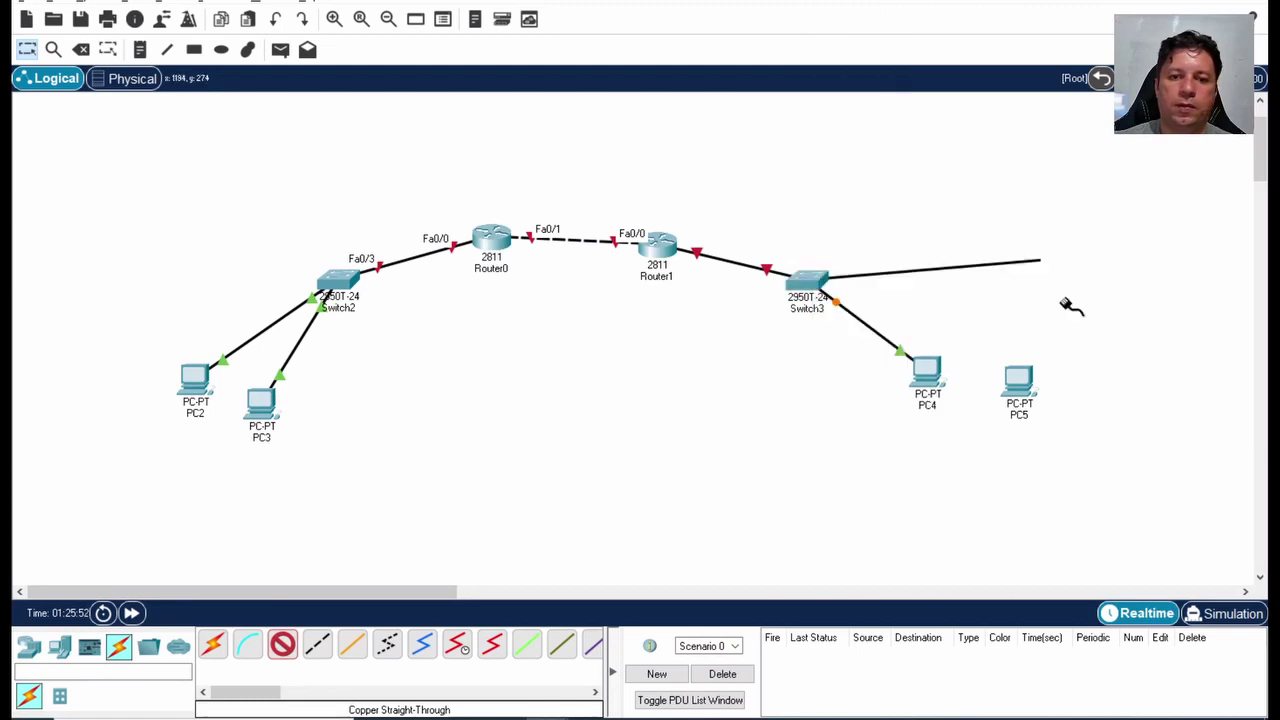
left_click(1022, 382)
left_click(1066, 448)
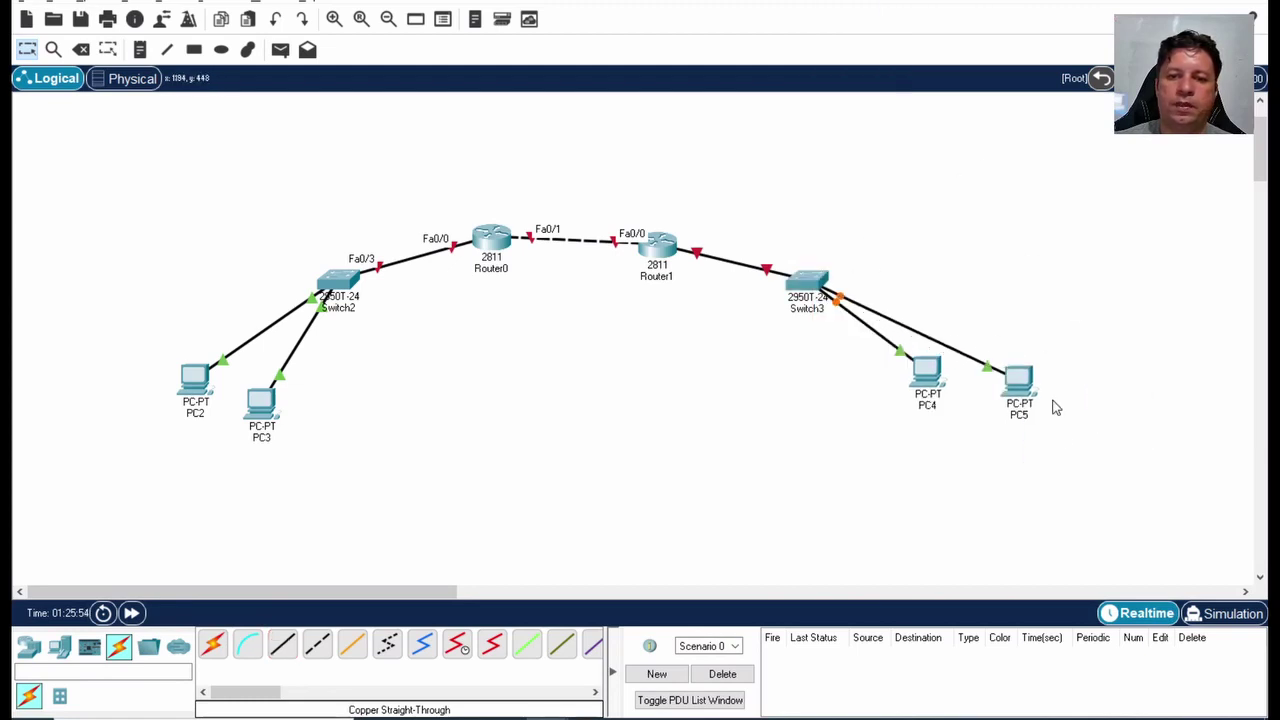
- Tidy the layout by moving PC5 up level with Switch3, PC4 farther outward, and Router0 slightly toward Switch2
left_click_drag(1028, 387, 1022, 287)
left_click_drag(941, 373, 992, 376)
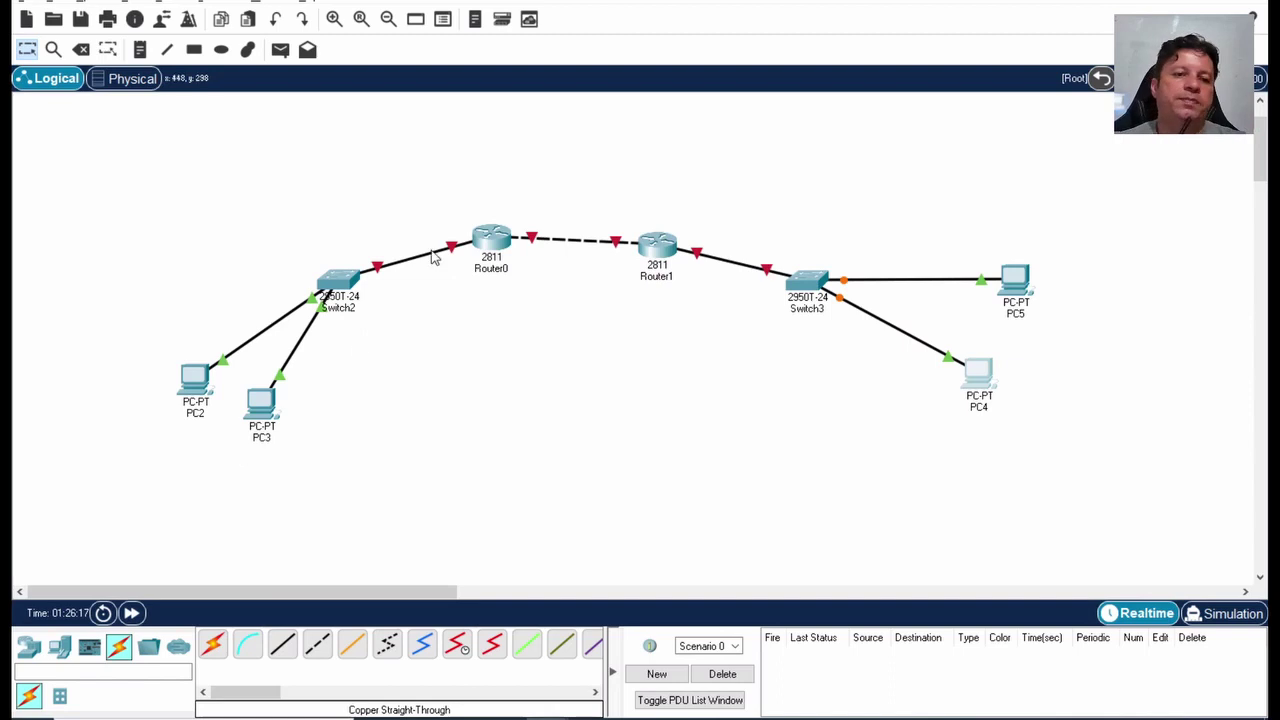
left_click_drag(499, 240, 487, 242)
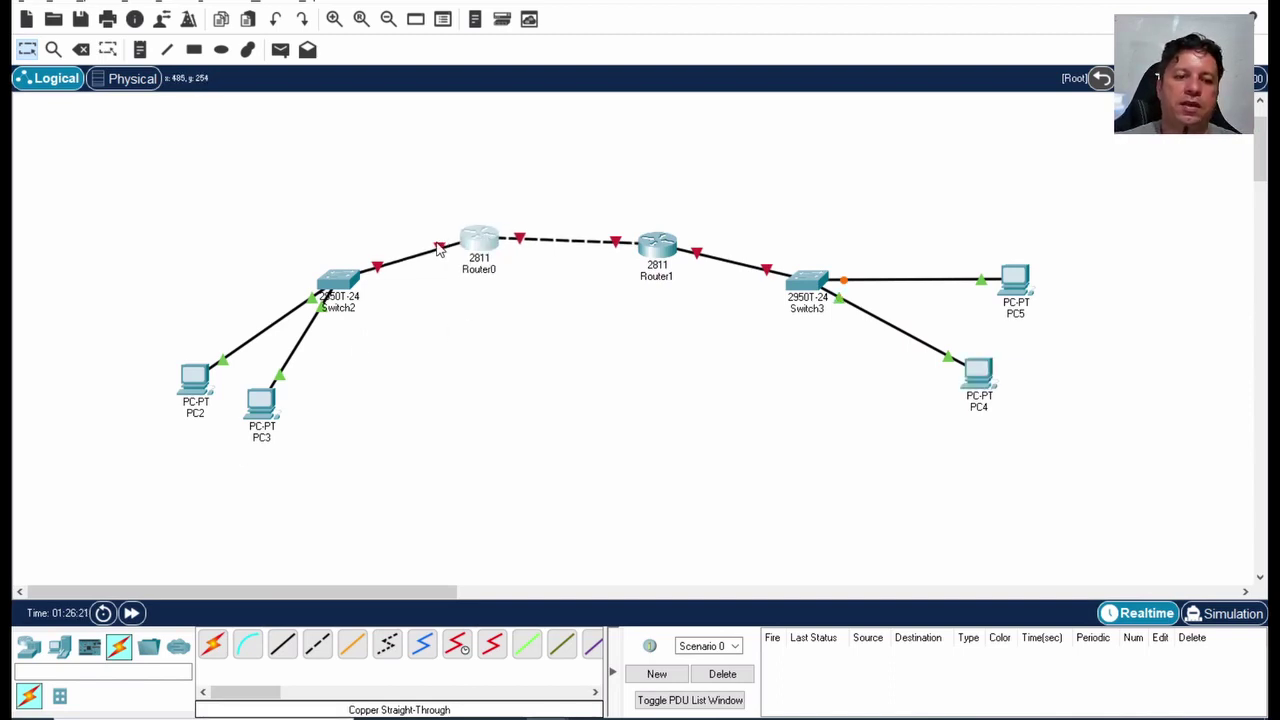
mouse_move(437, 252)
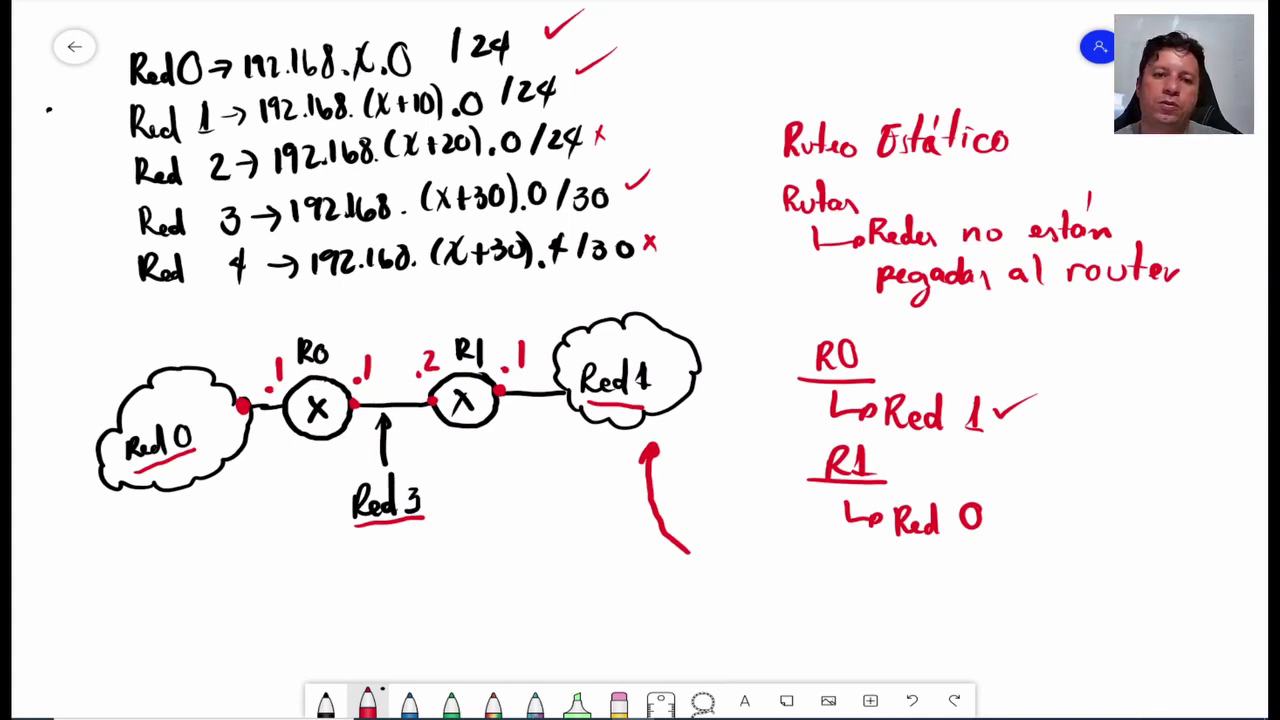
- Write a circled 48 at the head of the whiteboard and label R0's interface on Red 0 as 192.168.48.1/24
left_click_drag(745, 32, 782, 22)
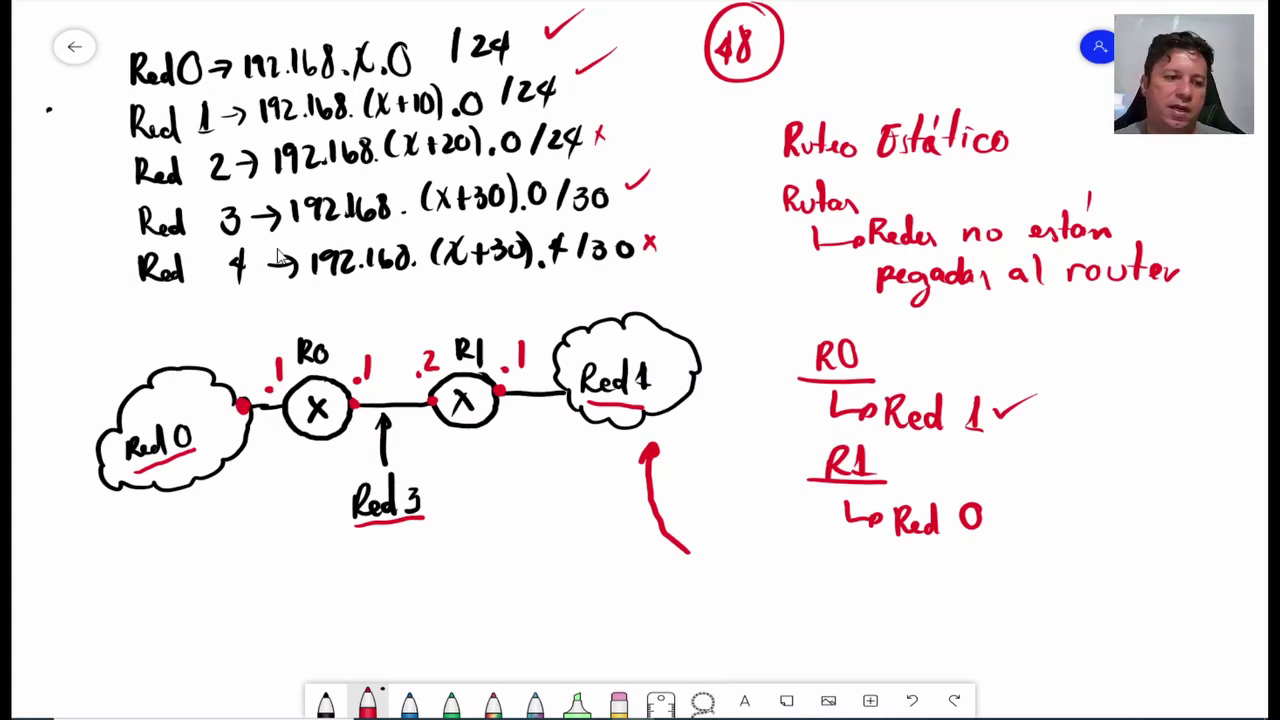
left_click_drag(272, 418, 270, 572)
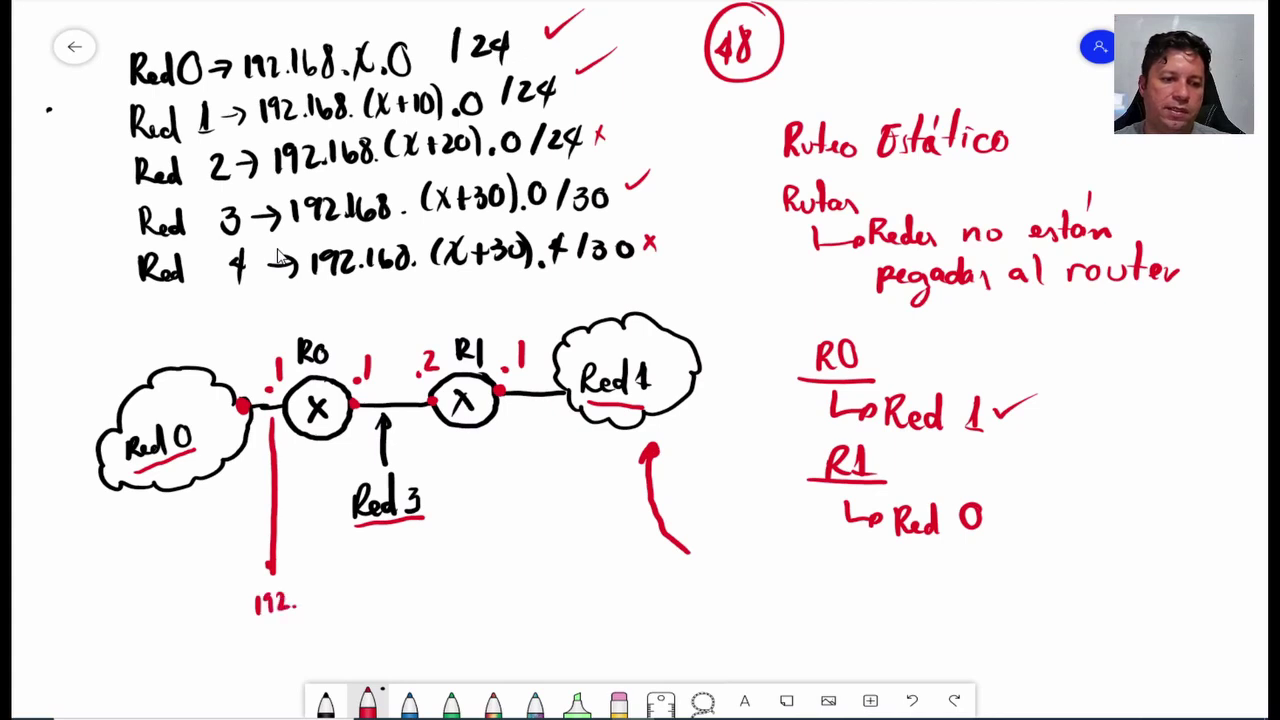
left_click_drag(309, 589, 308, 606)
left_click_drag(319, 588, 313, 600)
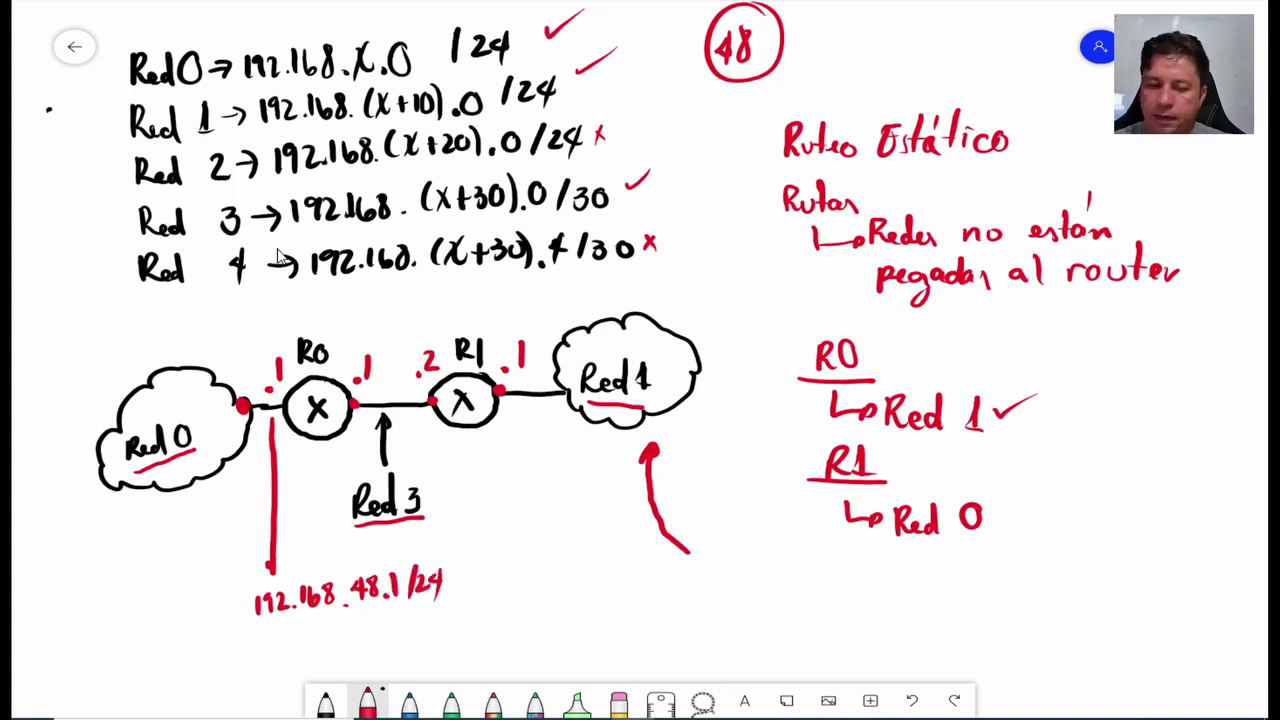
- Switch to Packet Tracer and enter global configuration mode in Router0's command line
key("alt+Tab")
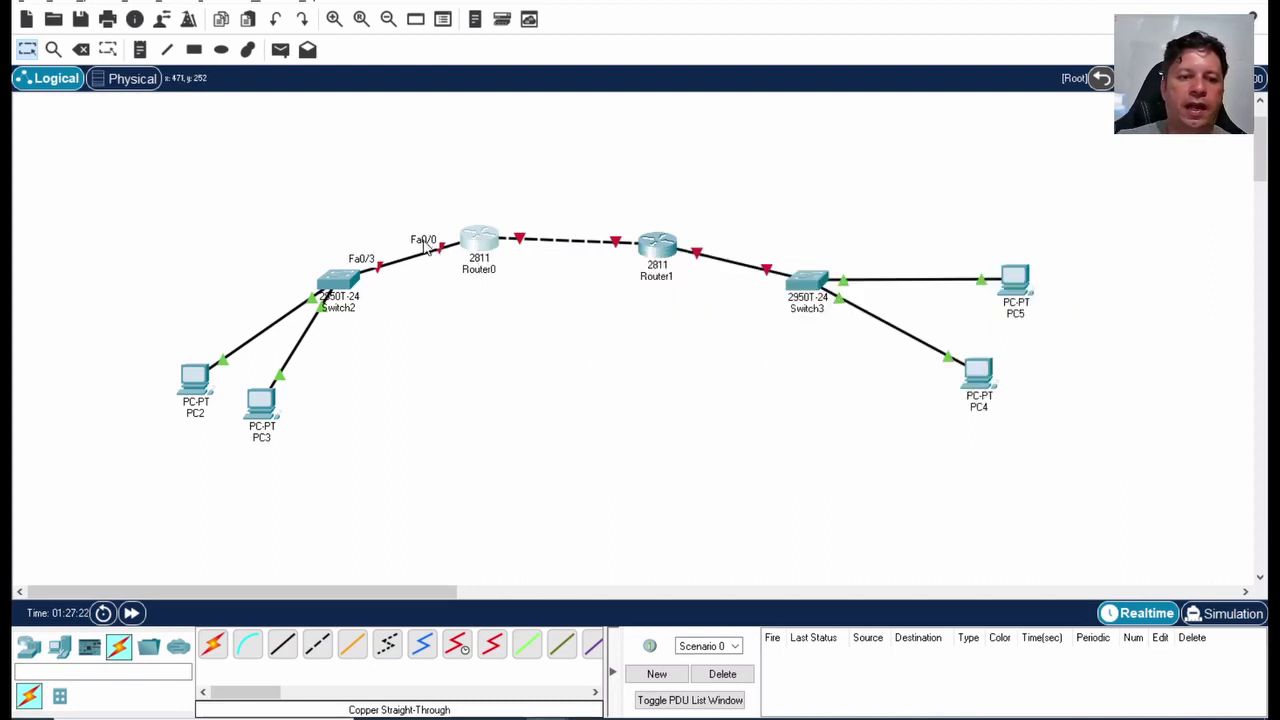
left_click(478, 238)
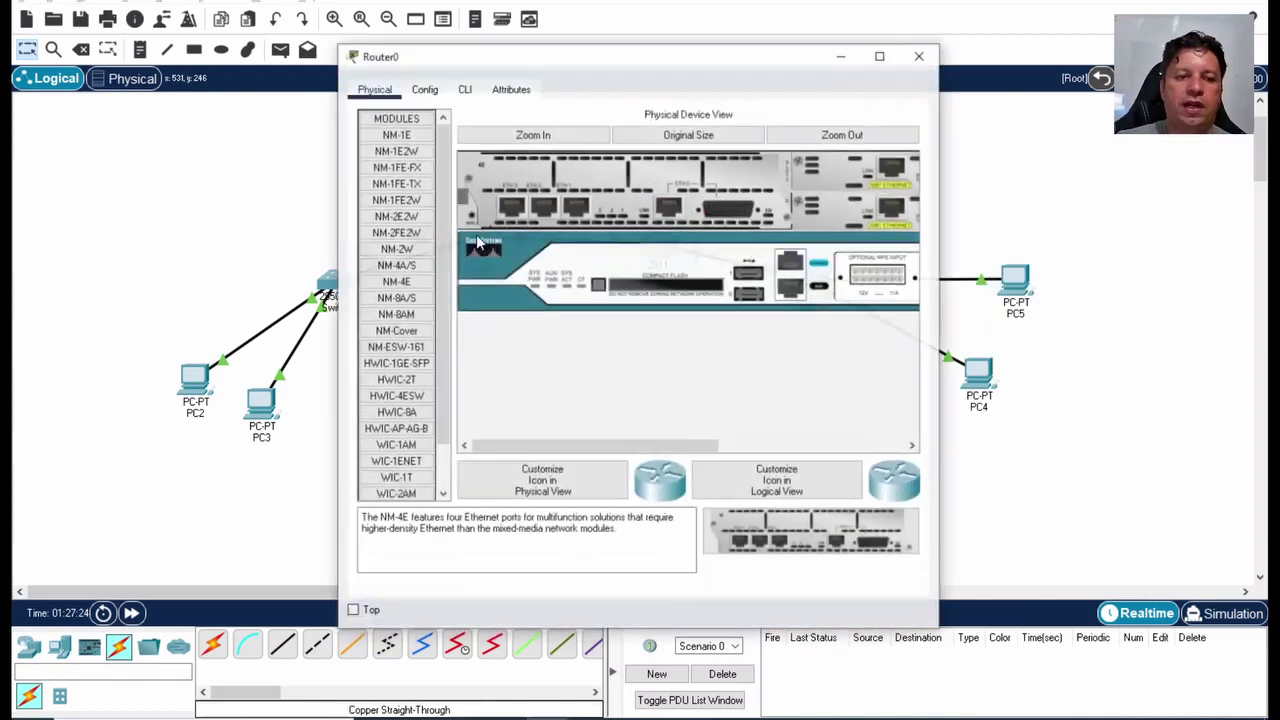
left_click(463, 79)
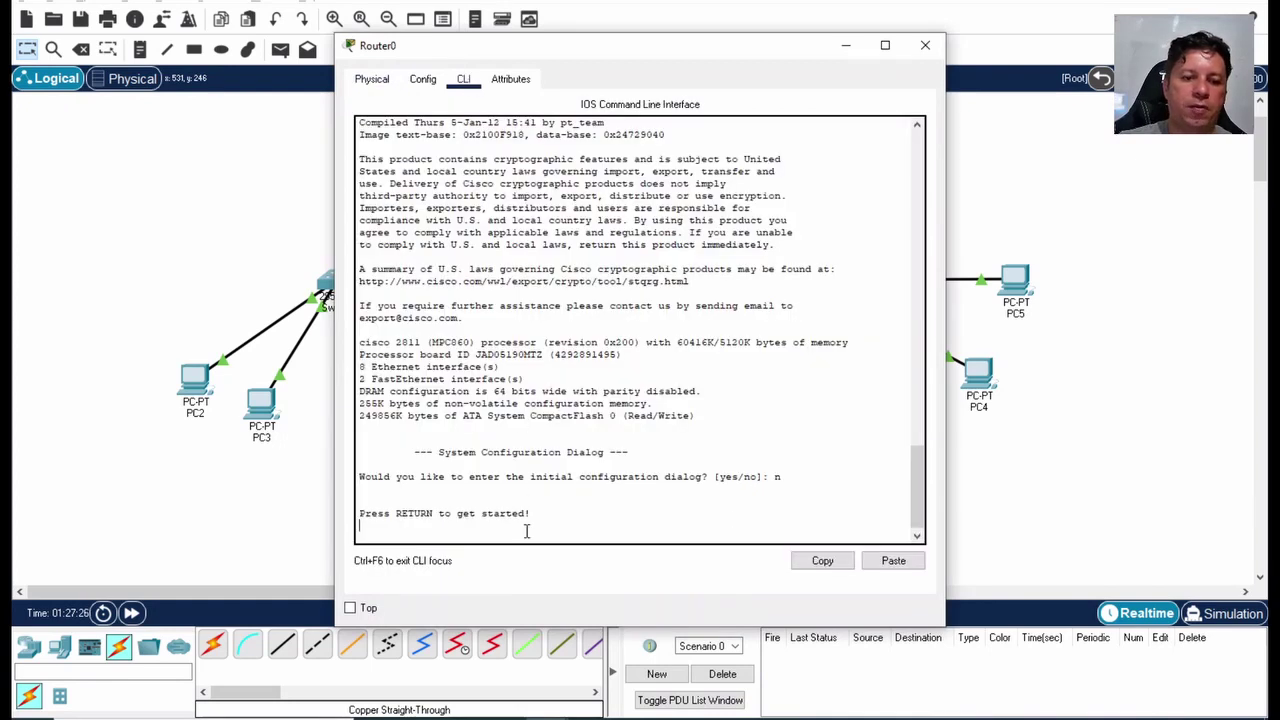
key("Return")
key("Return")
key("Return")
type("ena")
key("Return")
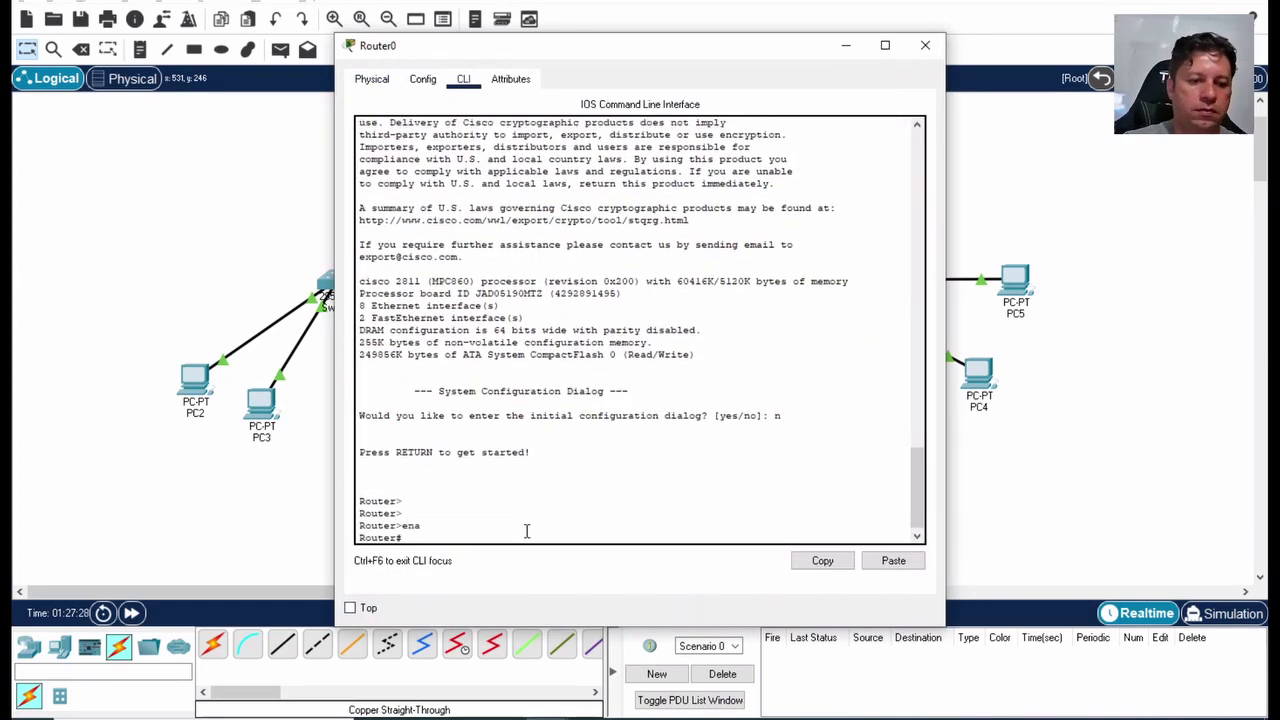
type("conf t")
key("Return")
- Check which Router0 port faces Switch2 and enter configuration mode for interface fastEthernet 0/0
type("inte")
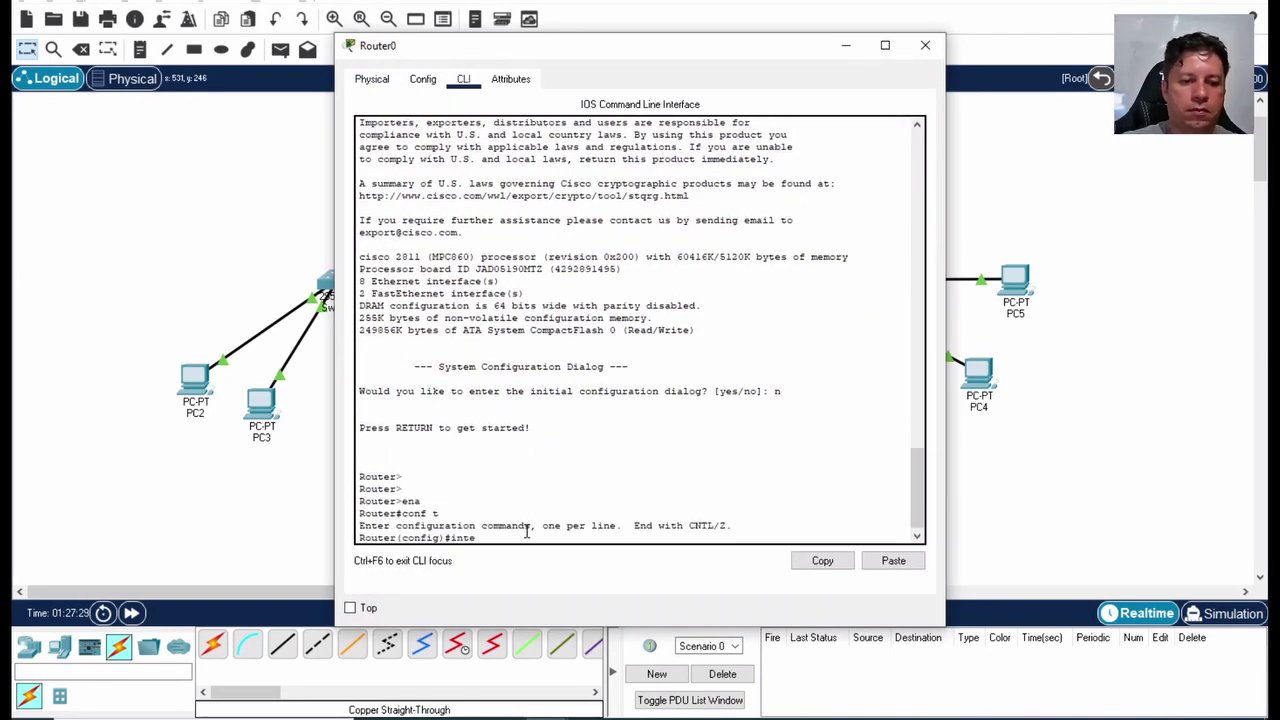
type("r")
key("Tab")
type("f")
key("Tab")
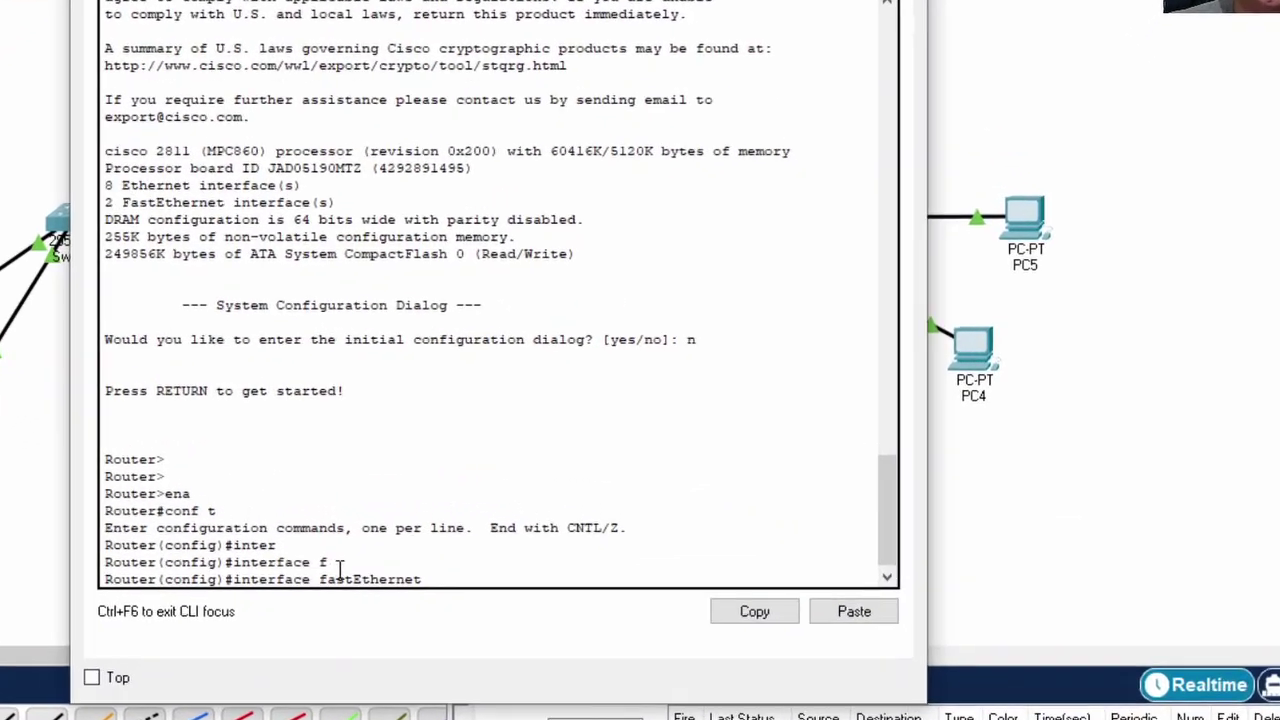
type("0/0")
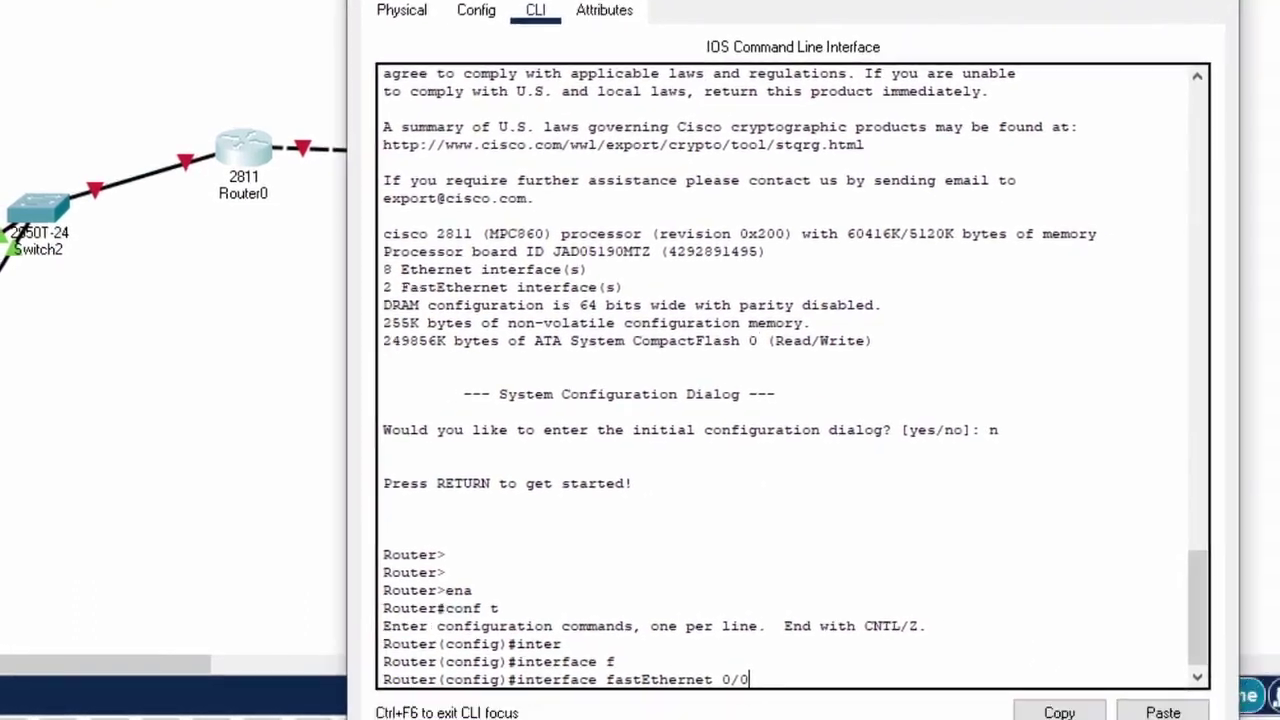
left_click(214, 257)
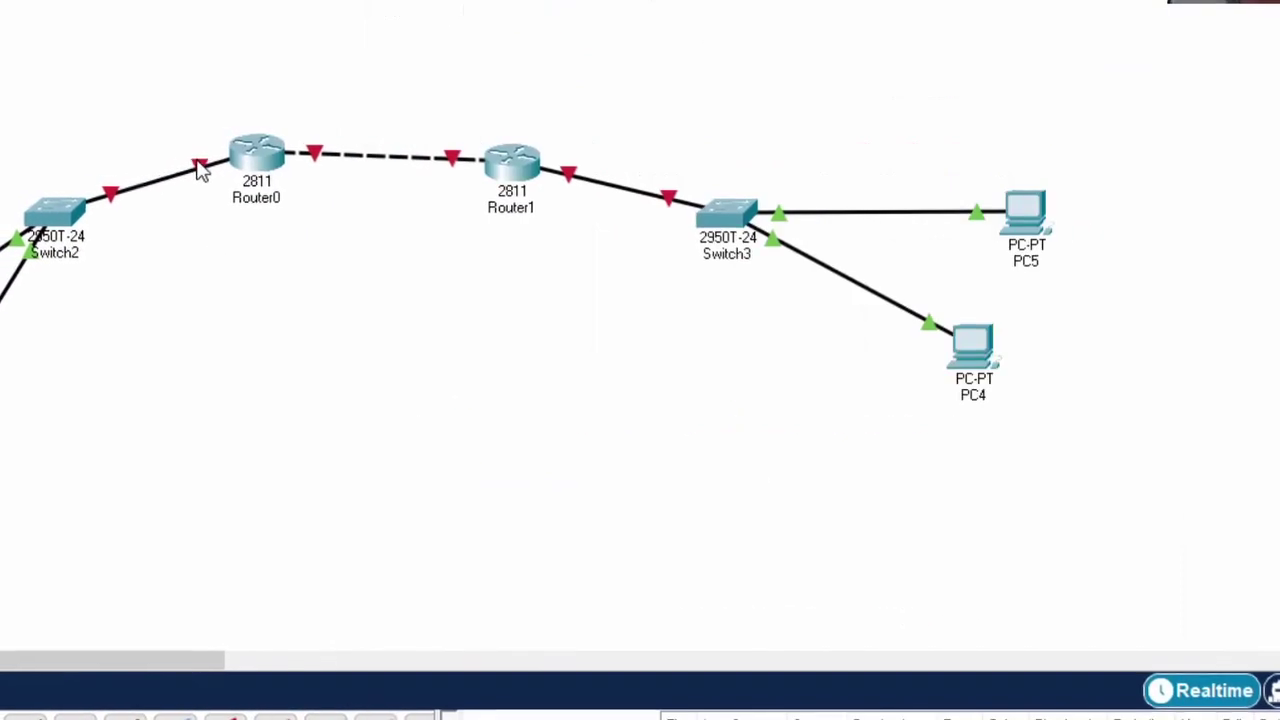
mouse_move(200, 168)
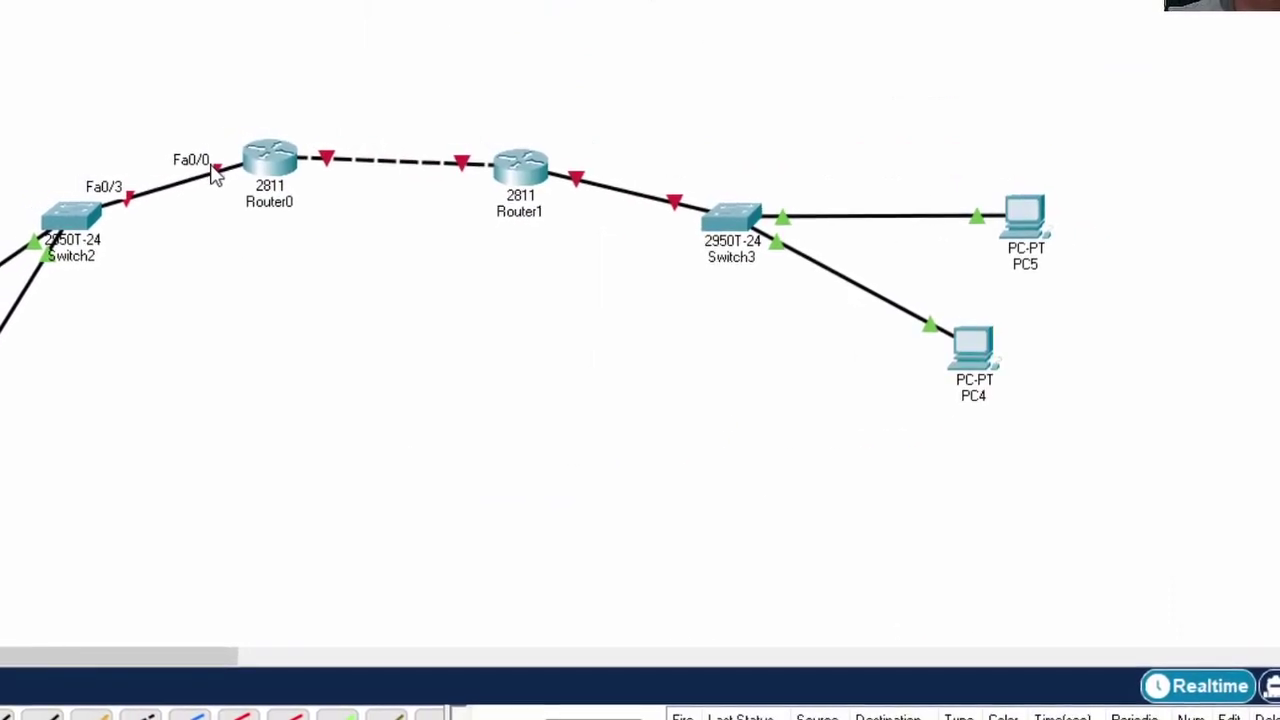
left_click(278, 172)
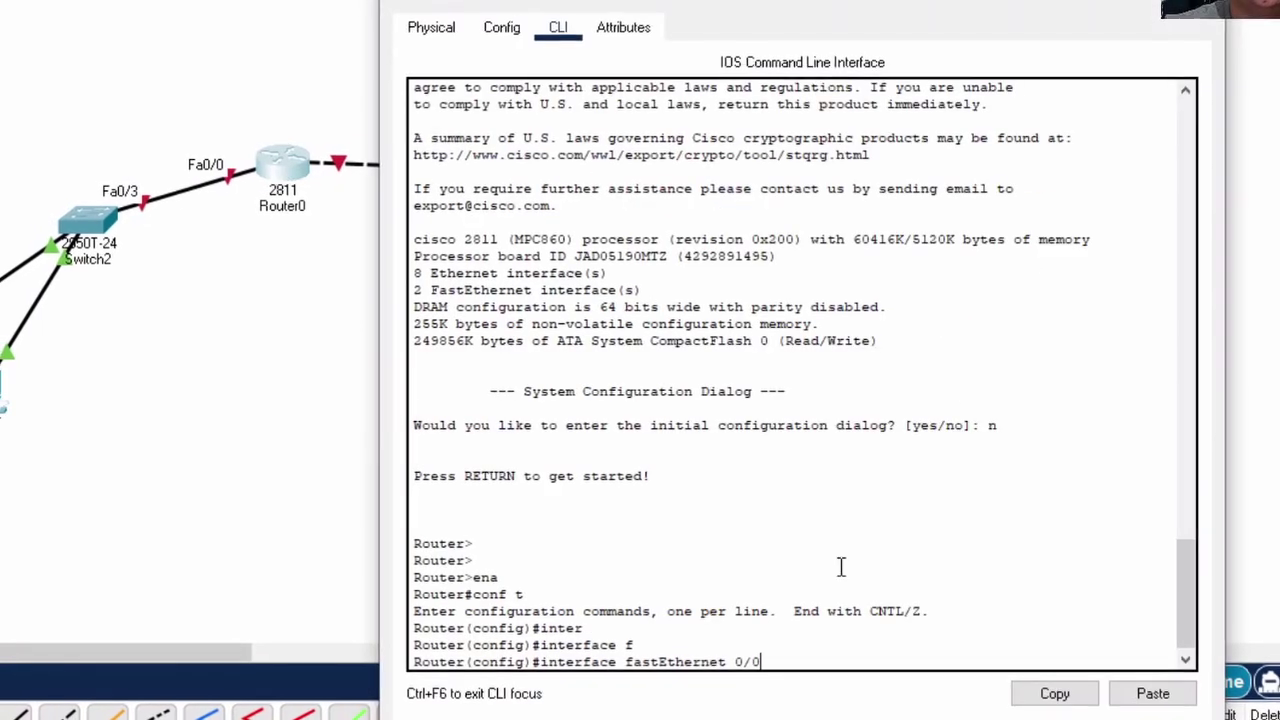
key("Return")
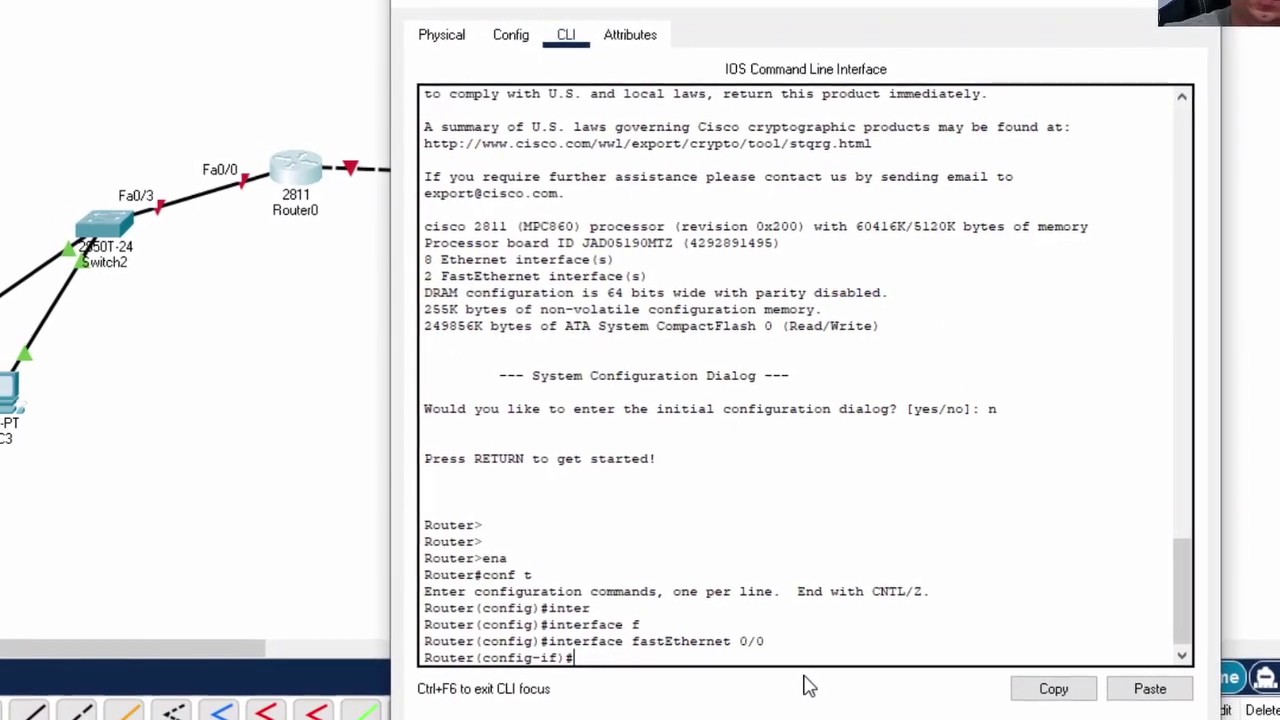
- Assign IP address 192.168.48.1 with mask 255.255.255.0 to Router0's FastEthernet 0/0 interface
type("ip addre")
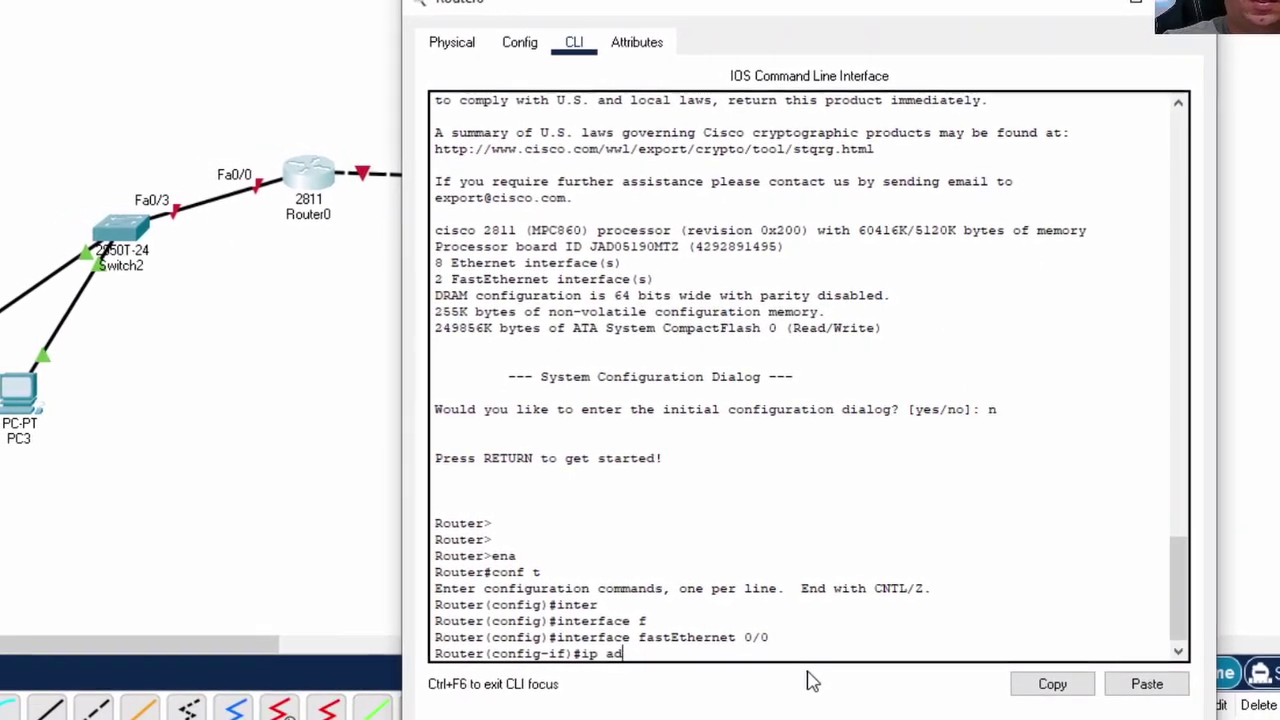
key("Tab")
type("192.168.48.1")
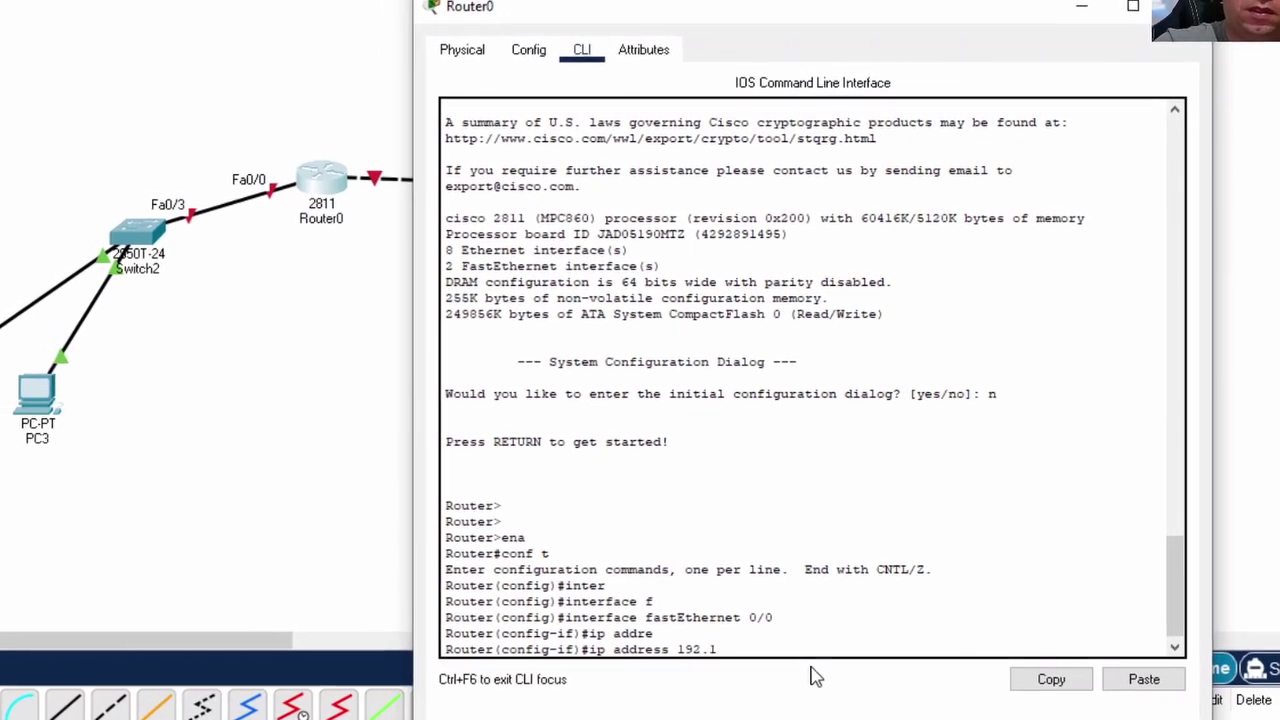
type(" 255.2")
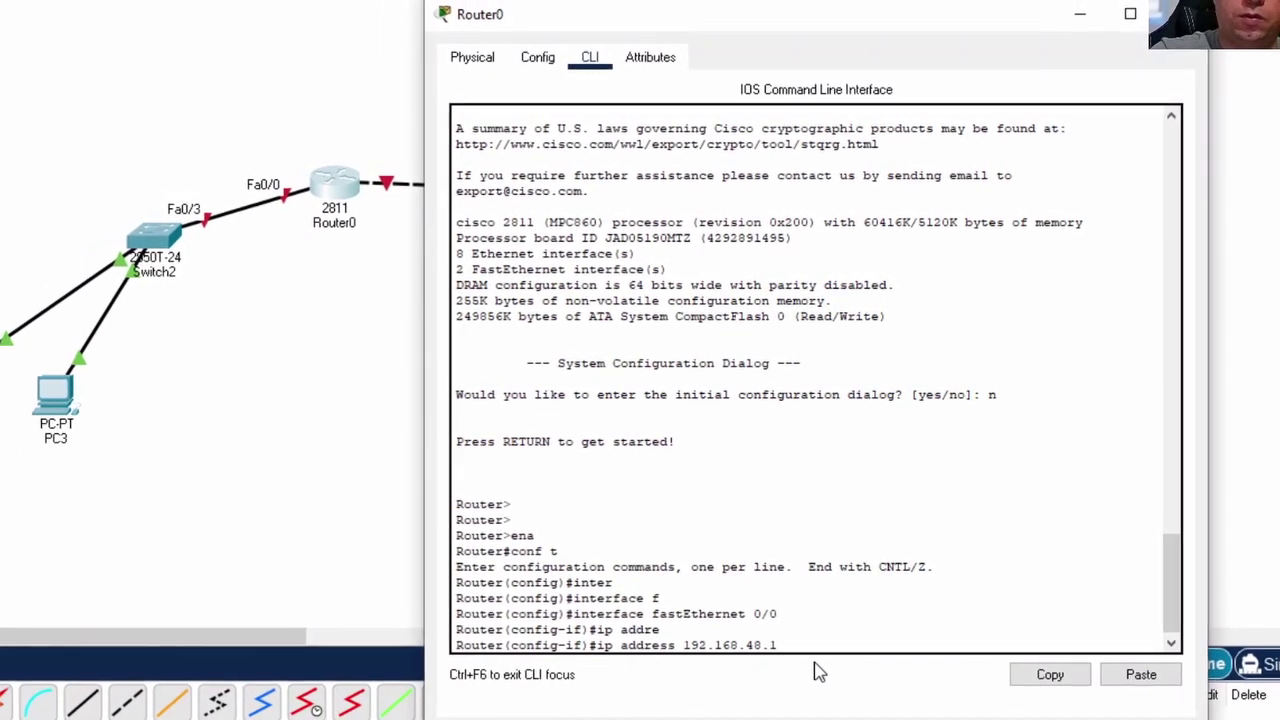
type("55.0")
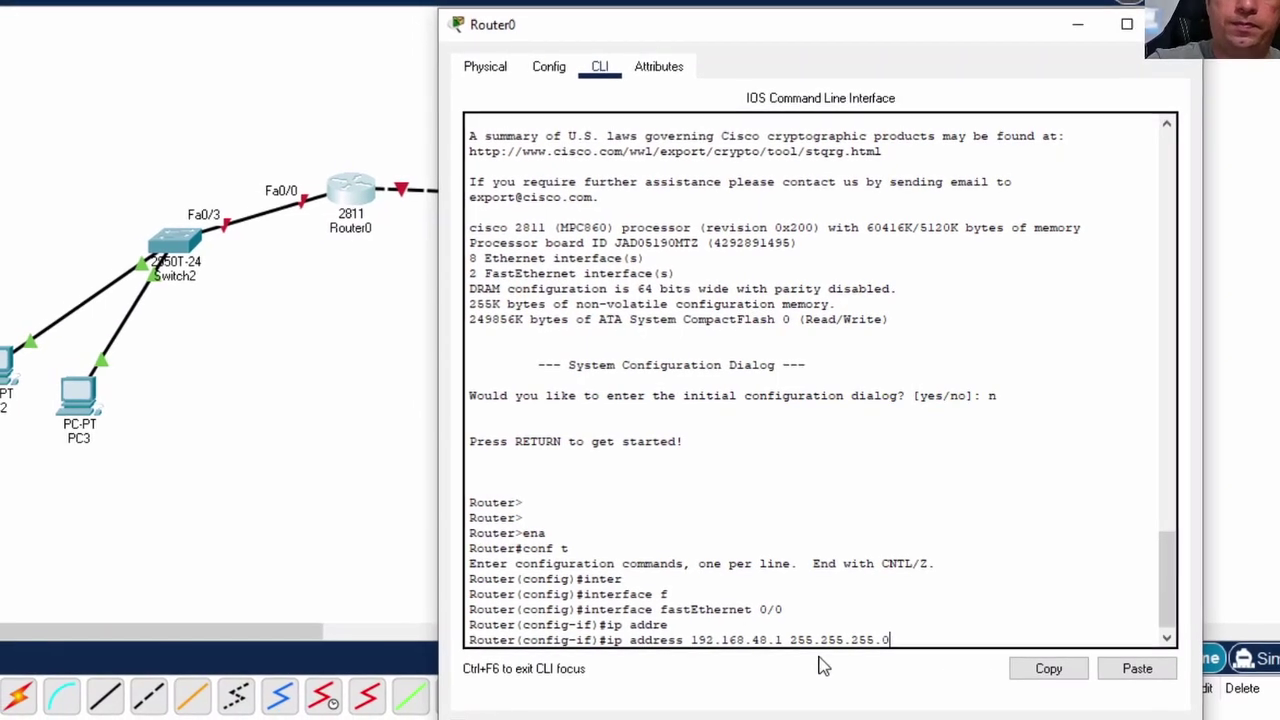
key("Return")
- Enable Router0's FastEthernet 0/0 interface with no shutdown and return to the topology
type("no sh")
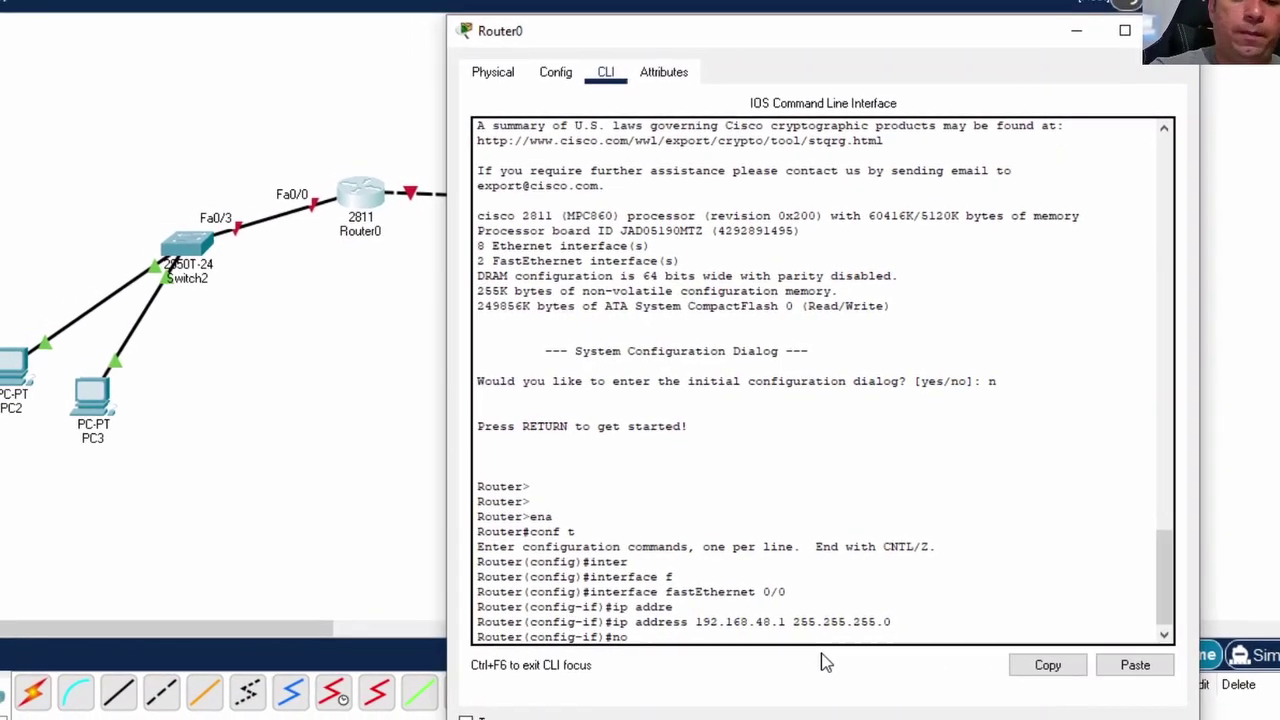
key("Tab")
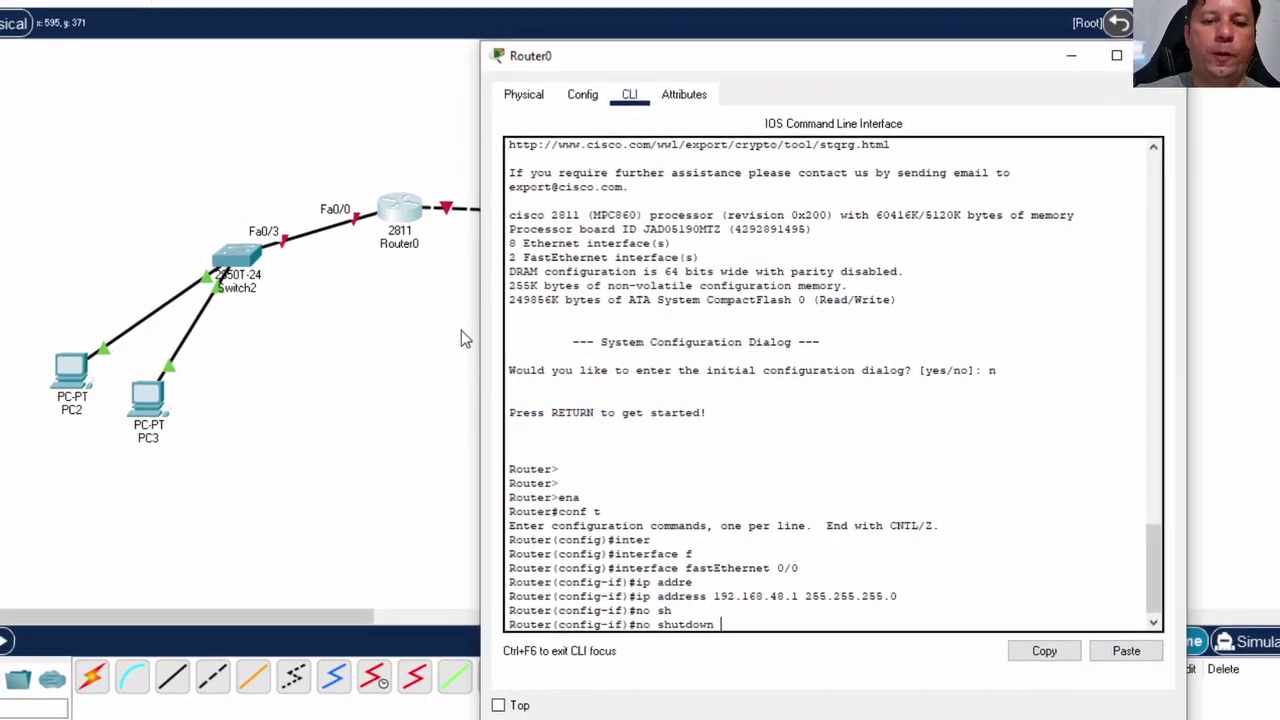
key("Return")
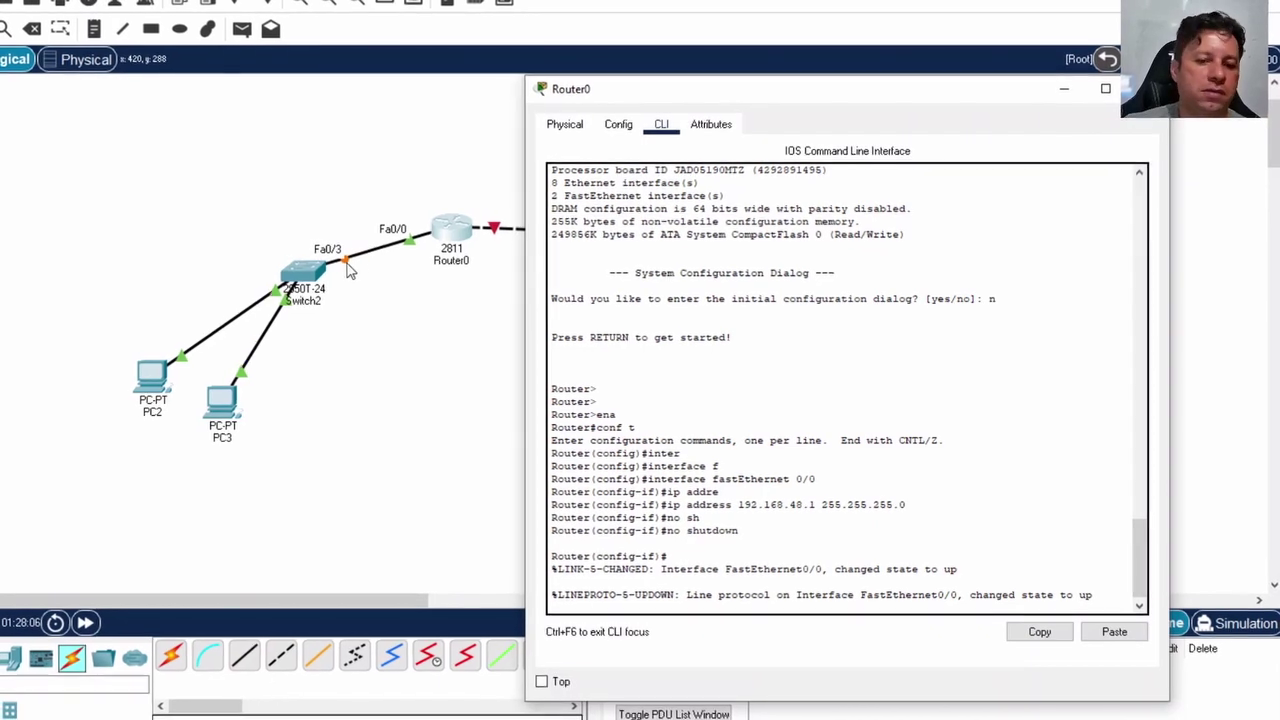
key("Return")
key("Return")
key("Return")
key("Return")
key("Return")
key("Return")
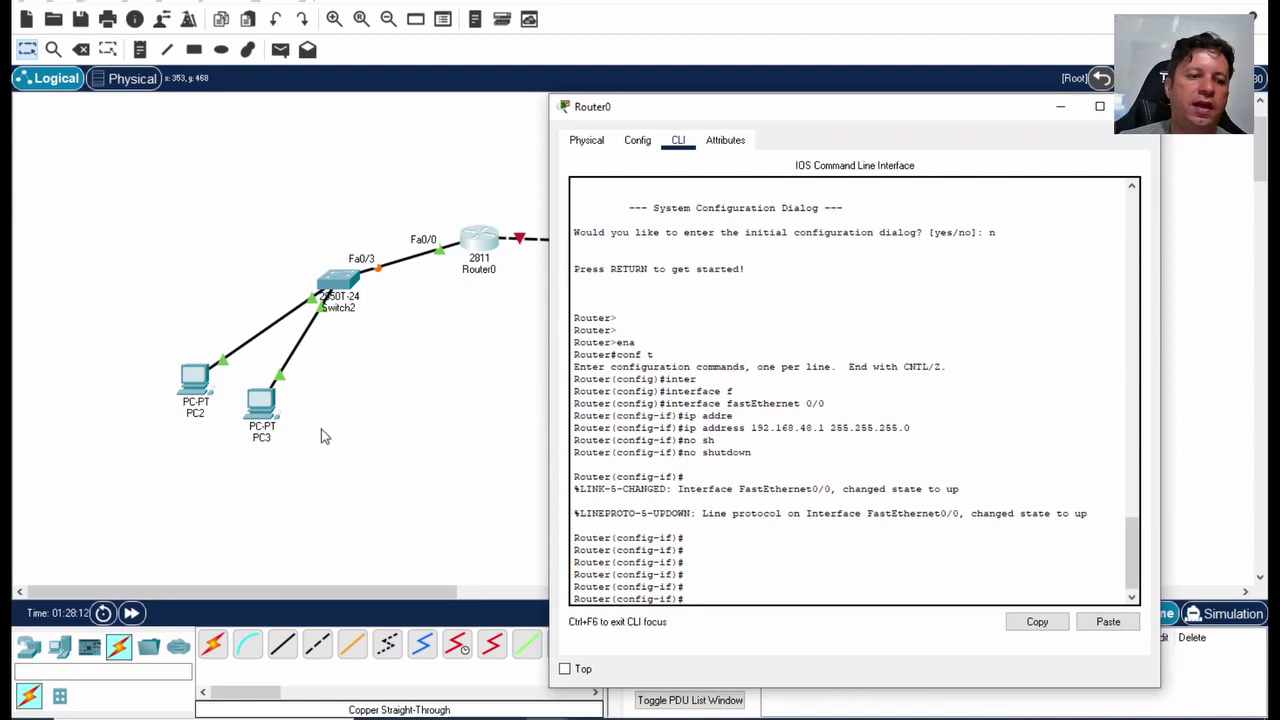
left_click(321, 436)
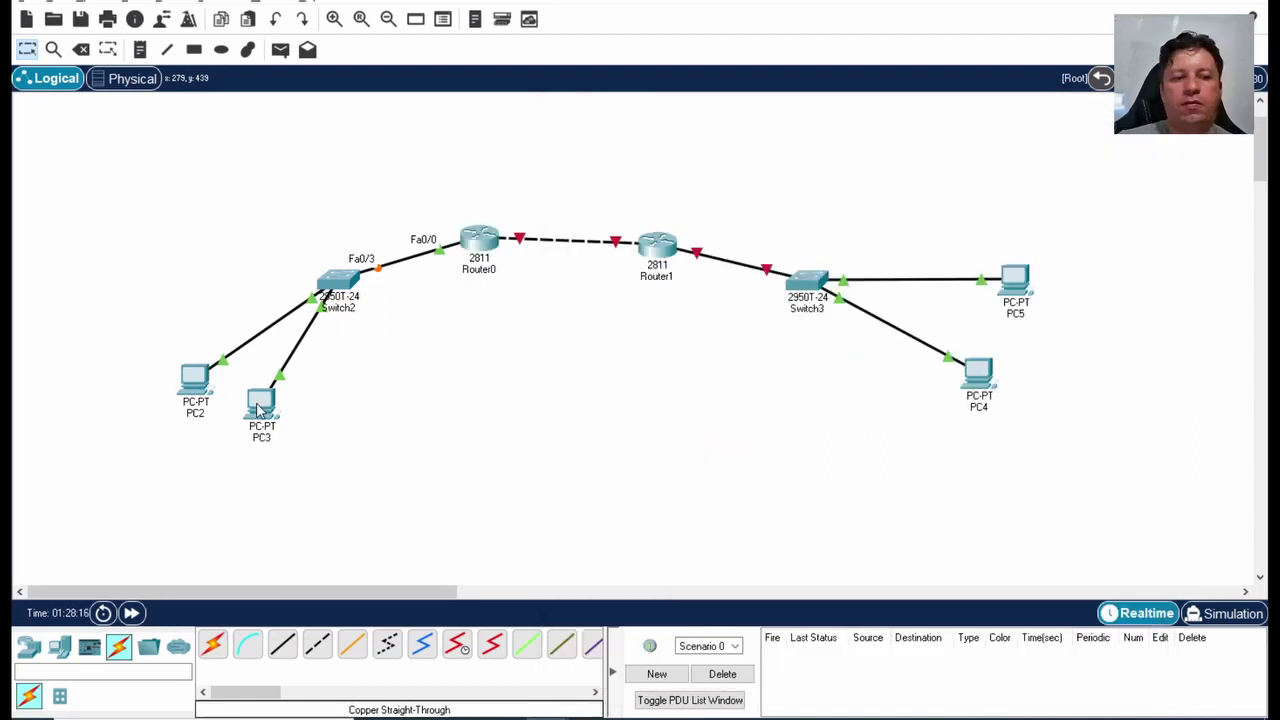
- Give PC2 the static IPv4 address 192.168.48.2 with subnet mask 255.255.255.0
left_click(195, 378)
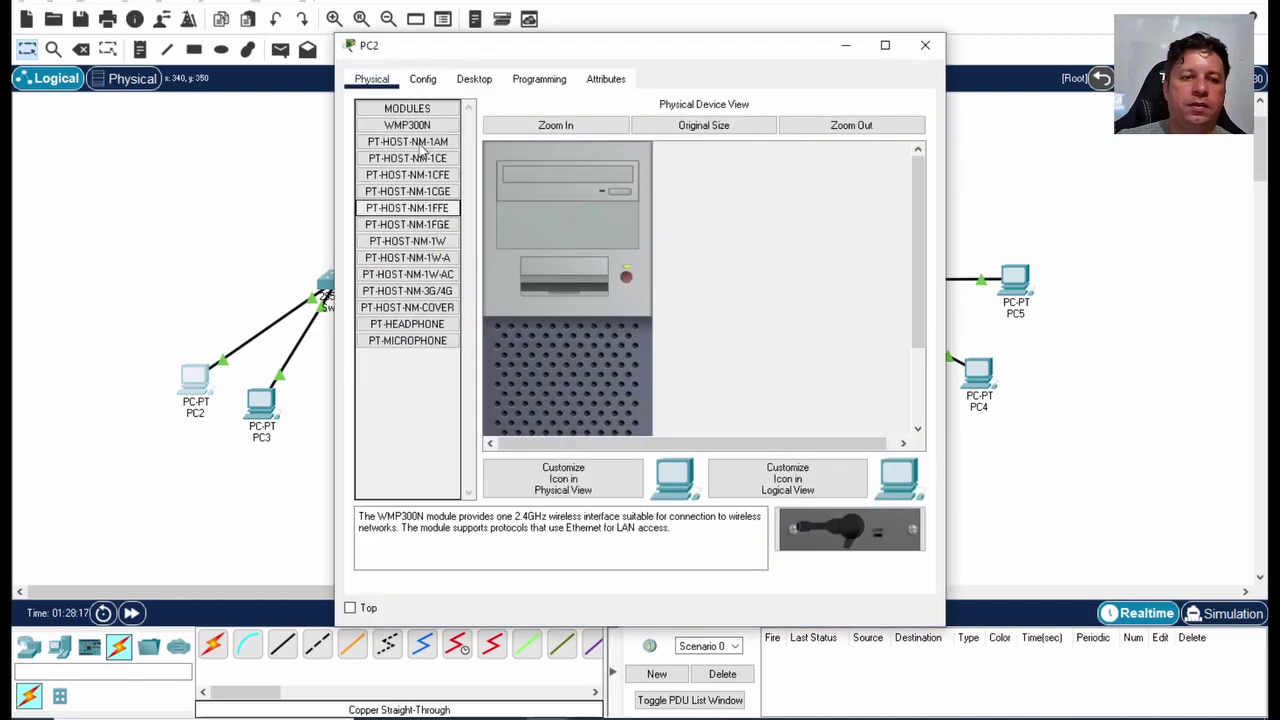
left_click(481, 80)
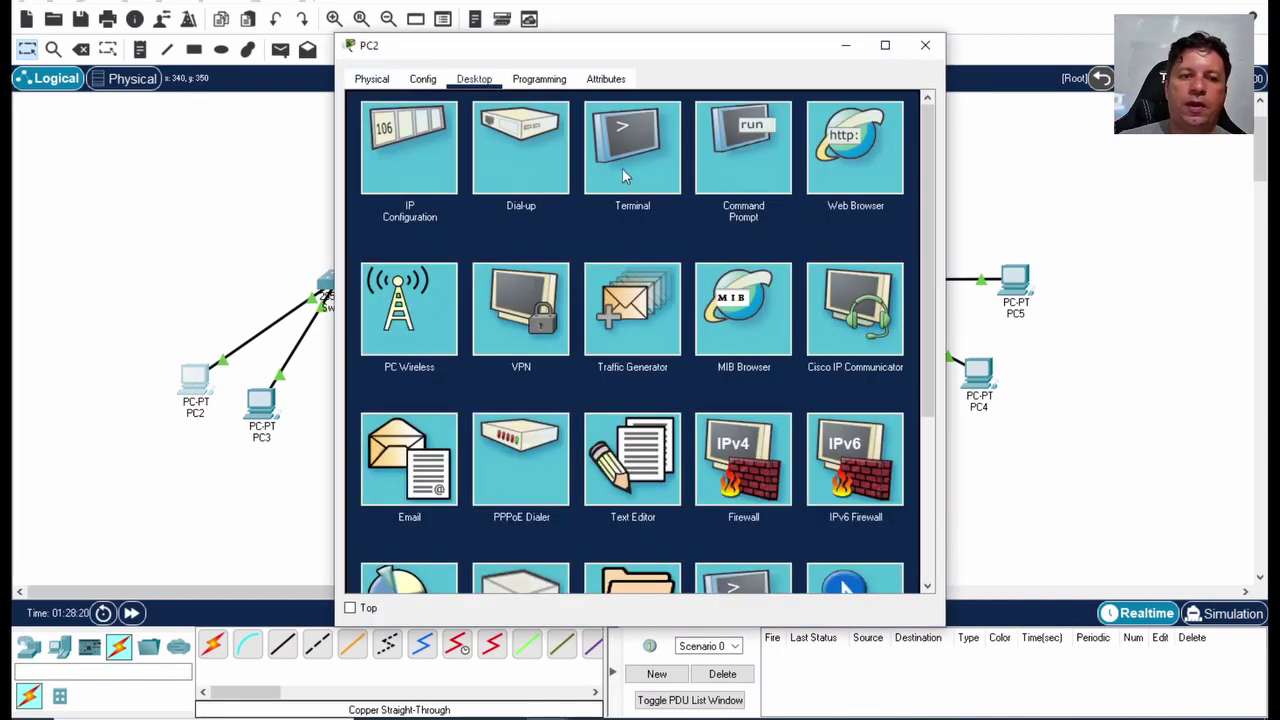
left_click(446, 156)
left_click(577, 200)
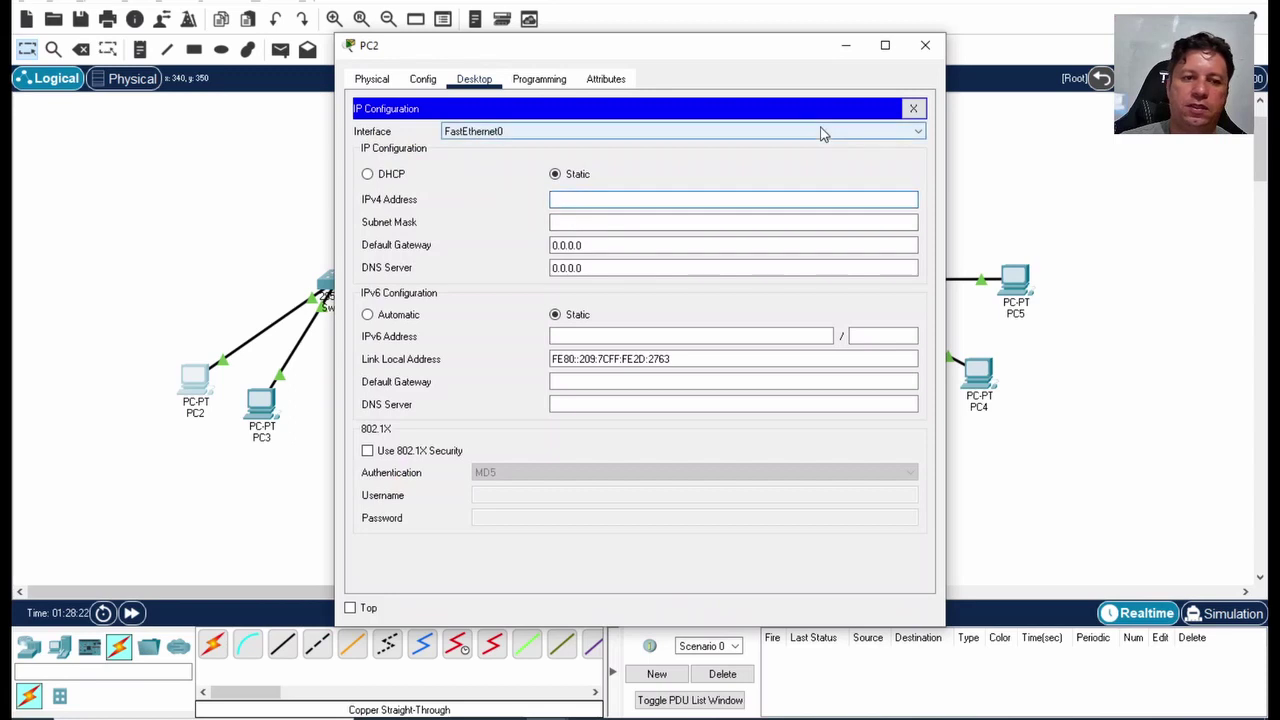
type("192.168")
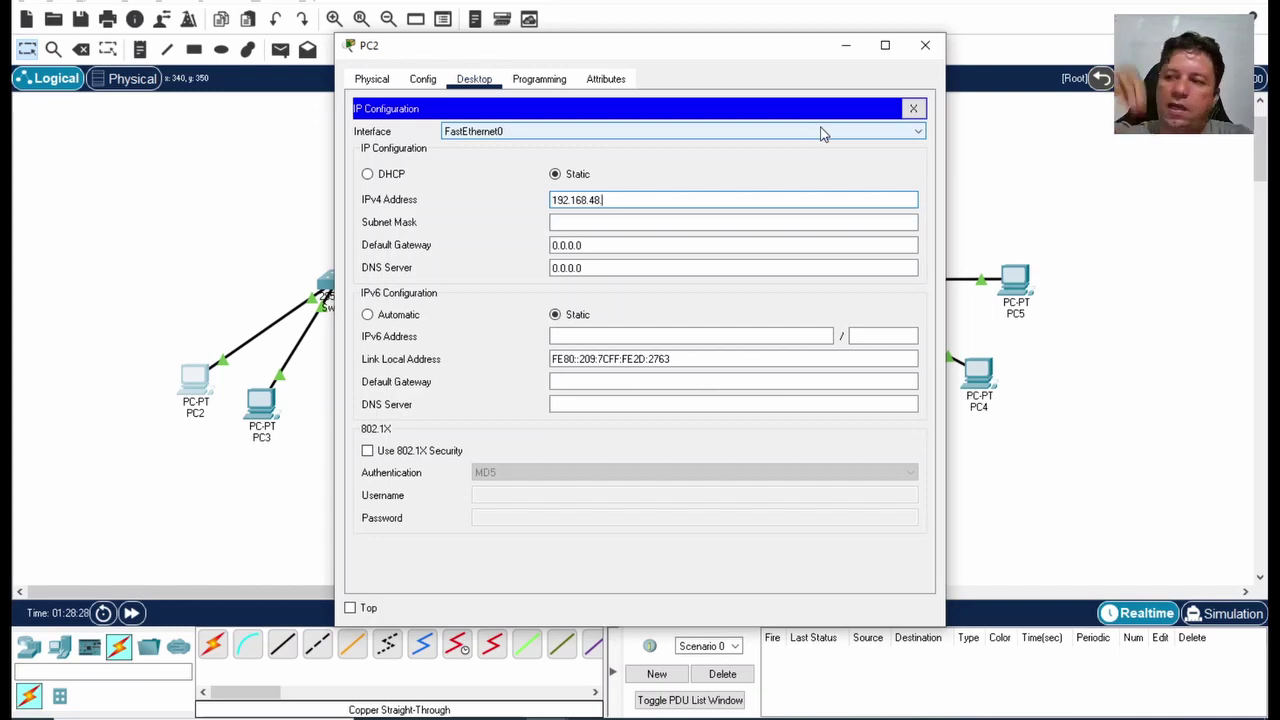
type(".48")
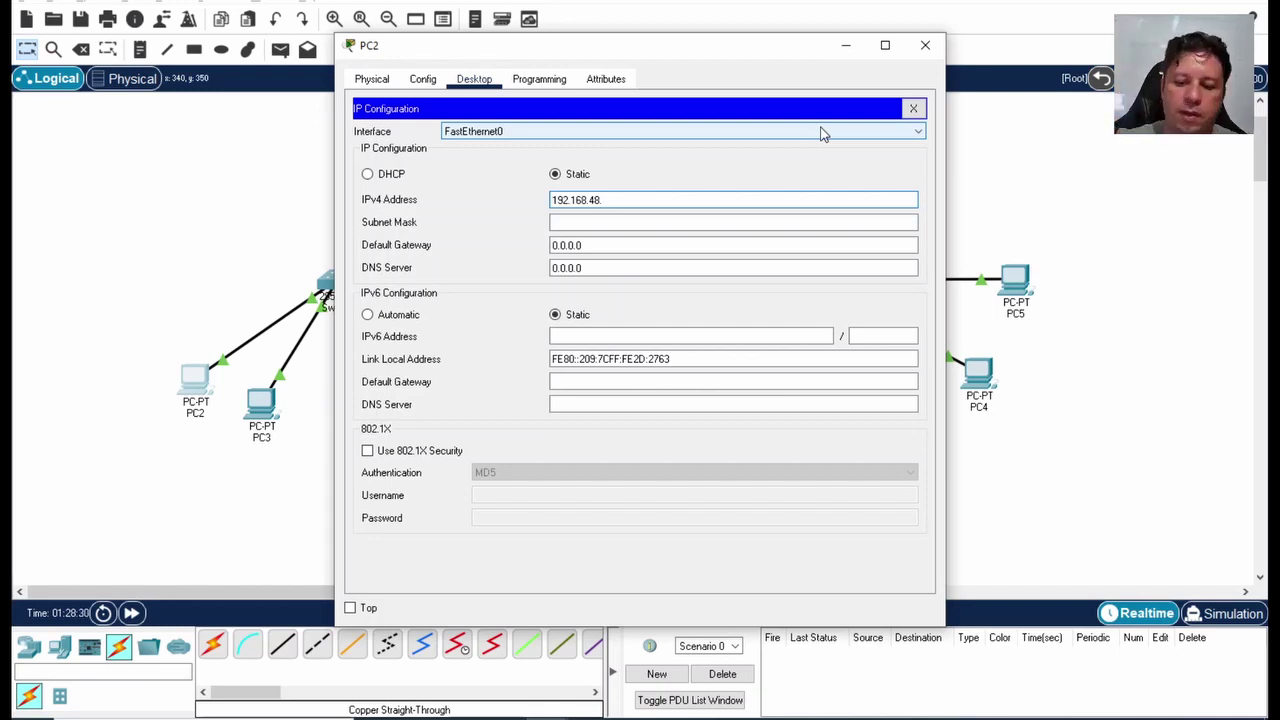
type(".2")
key("Tab")
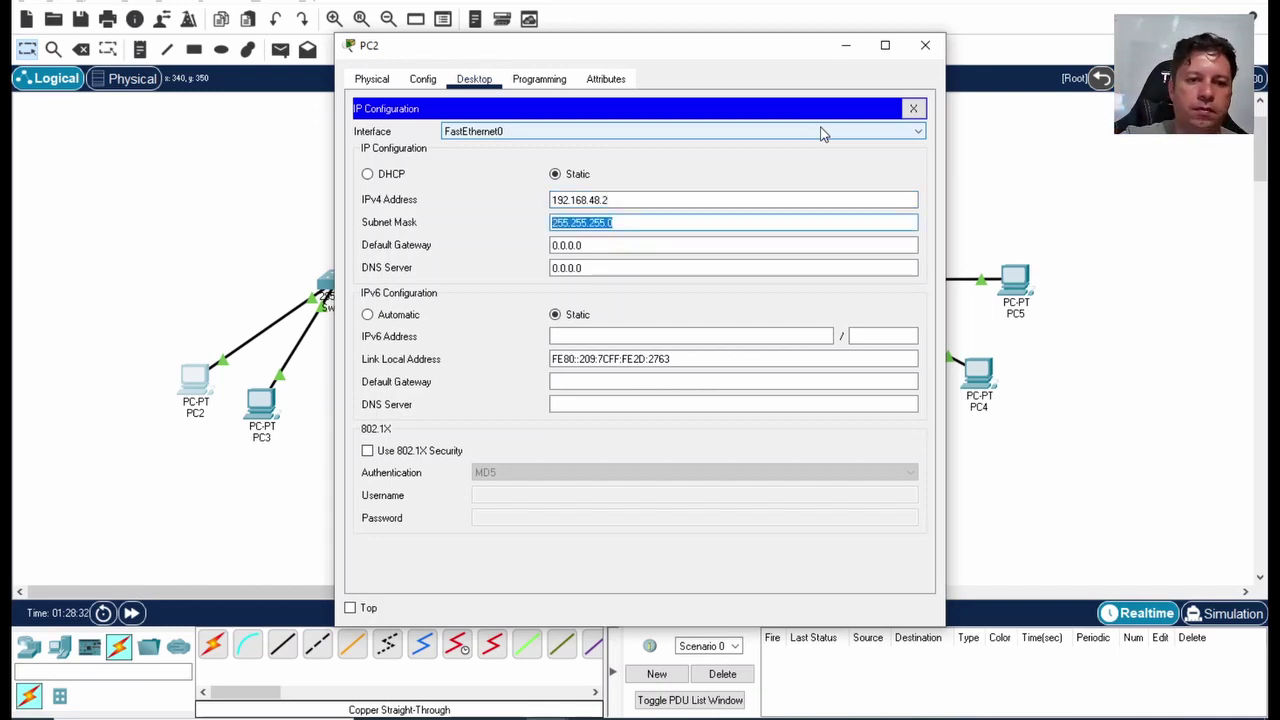
- Set PC2's default gateway to 192.168.48.1 and close its IP configuration
key("Tab")
type("1")
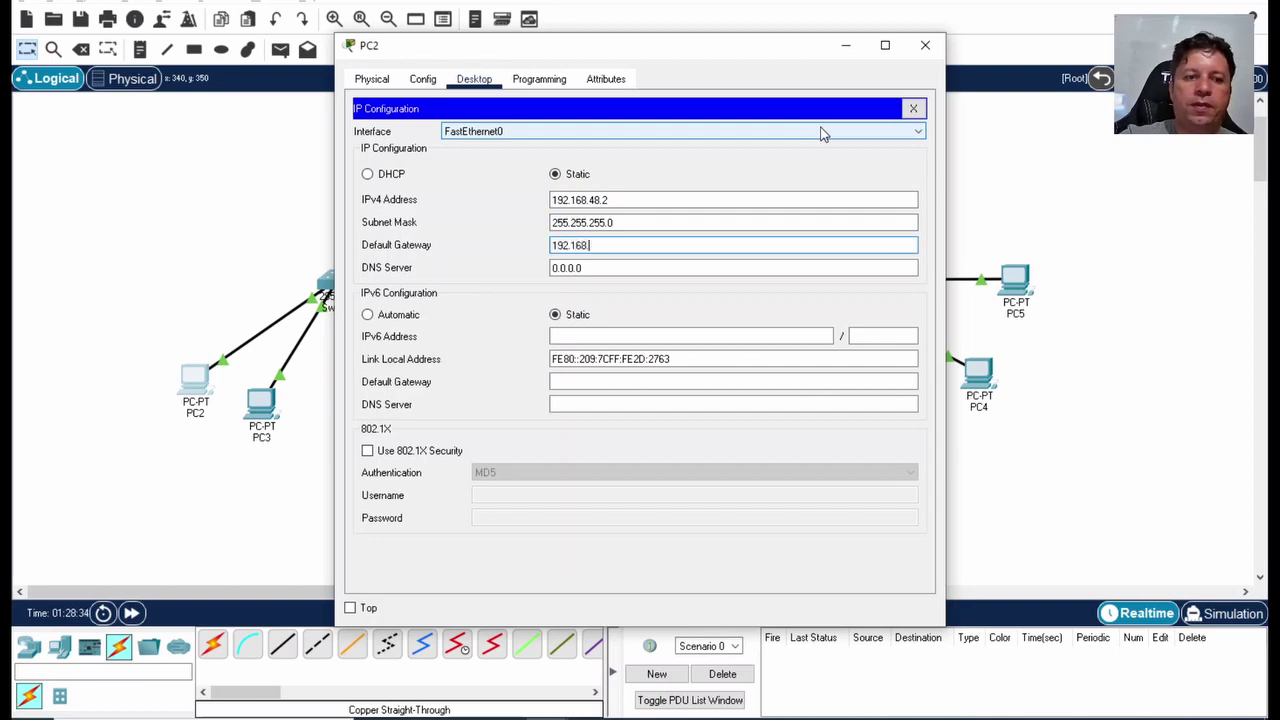
type("92.168.48.1")
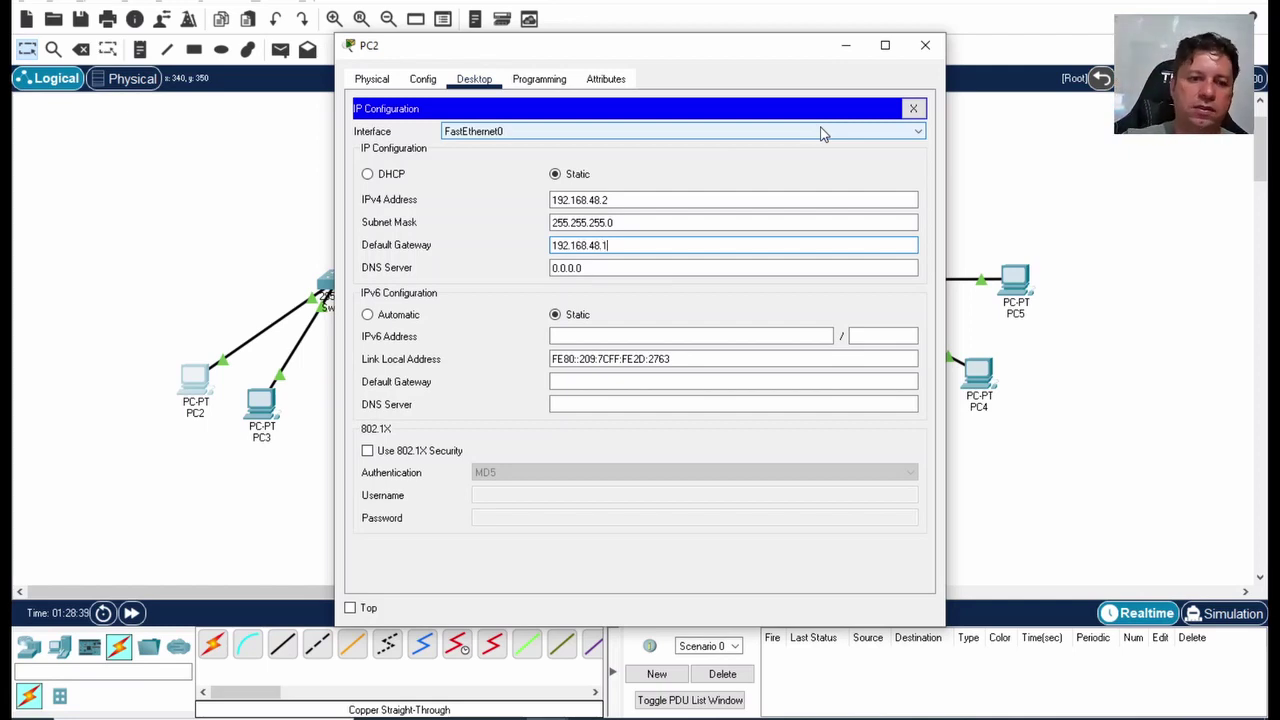
key("Tab")
key("Tab")
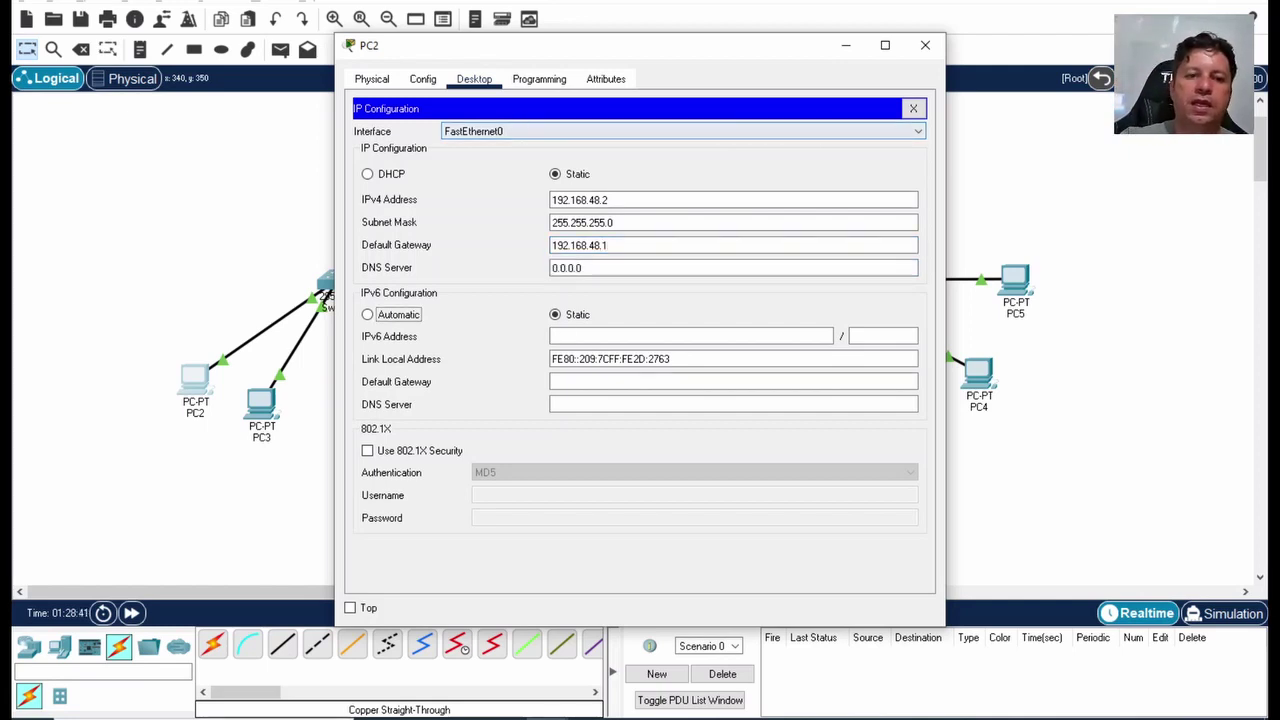
left_click(913, 108)
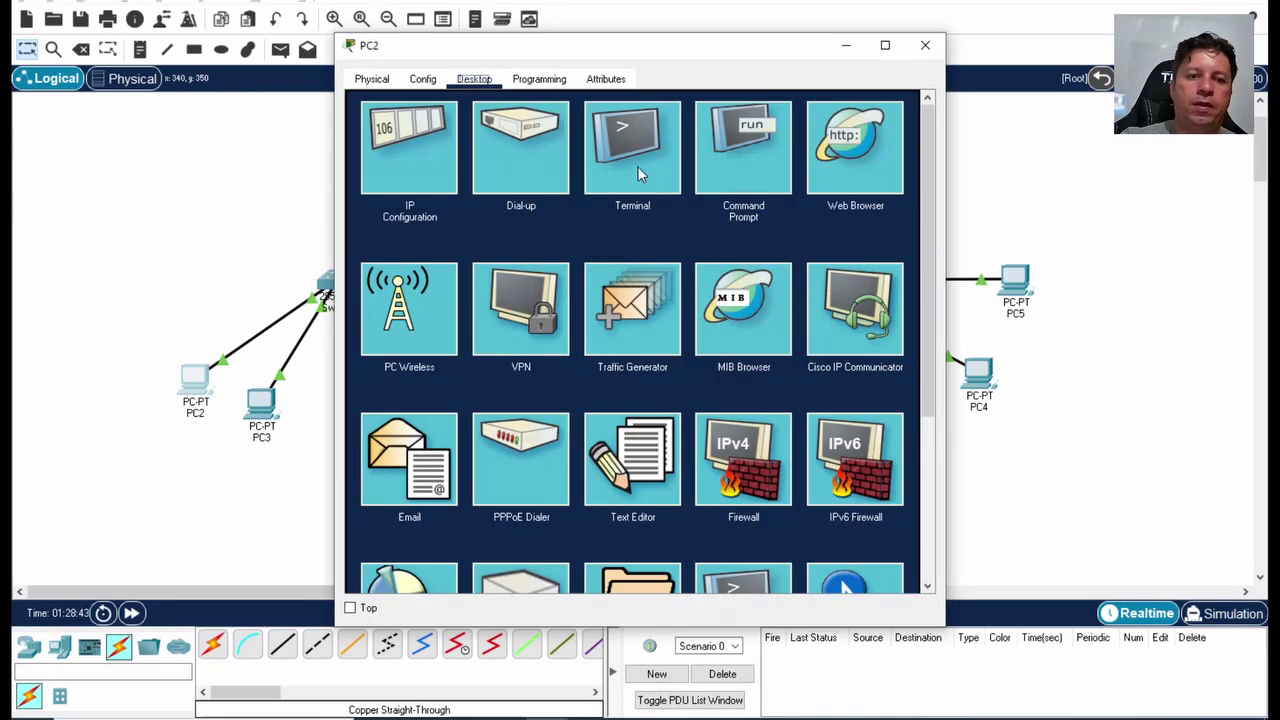
- Run ipconfig in PC2's command prompt and check its IPv4 address and default gateway
left_click(743, 148)
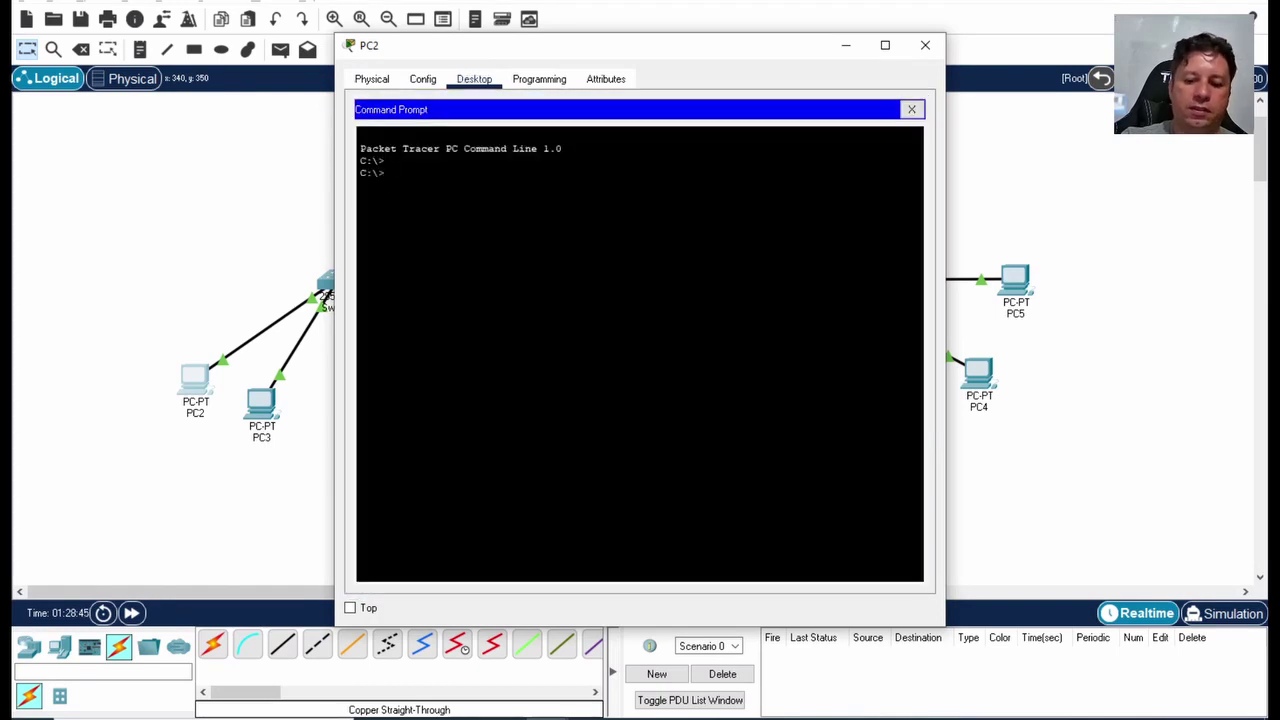
key("Return")
key("Return")
type("ipcon")
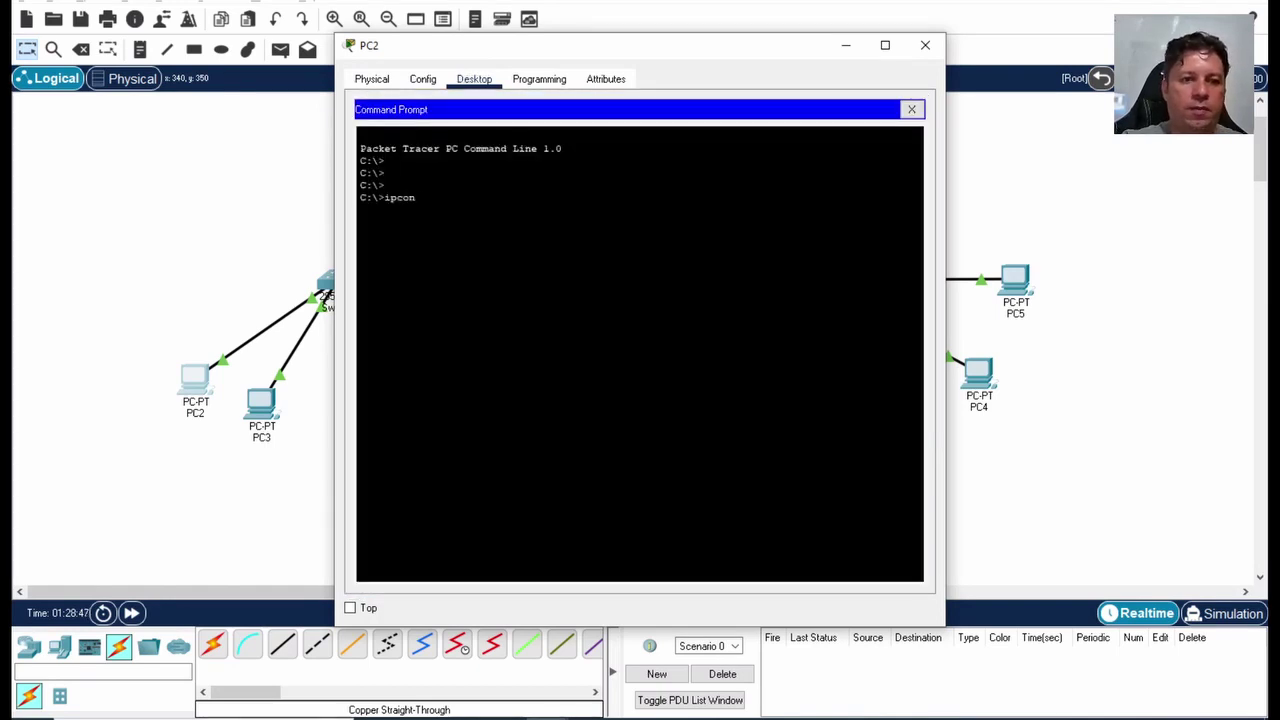
type("fig")
key("Return")
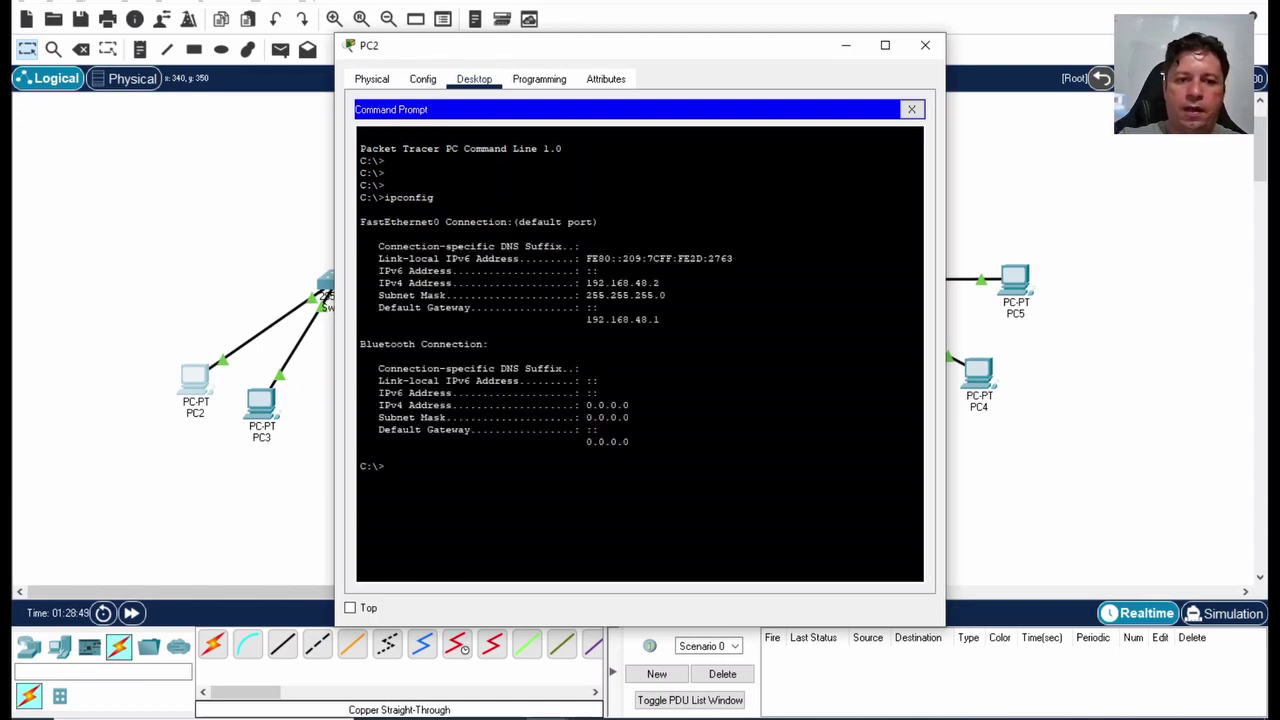
left_click_drag(660, 283, 586, 283)
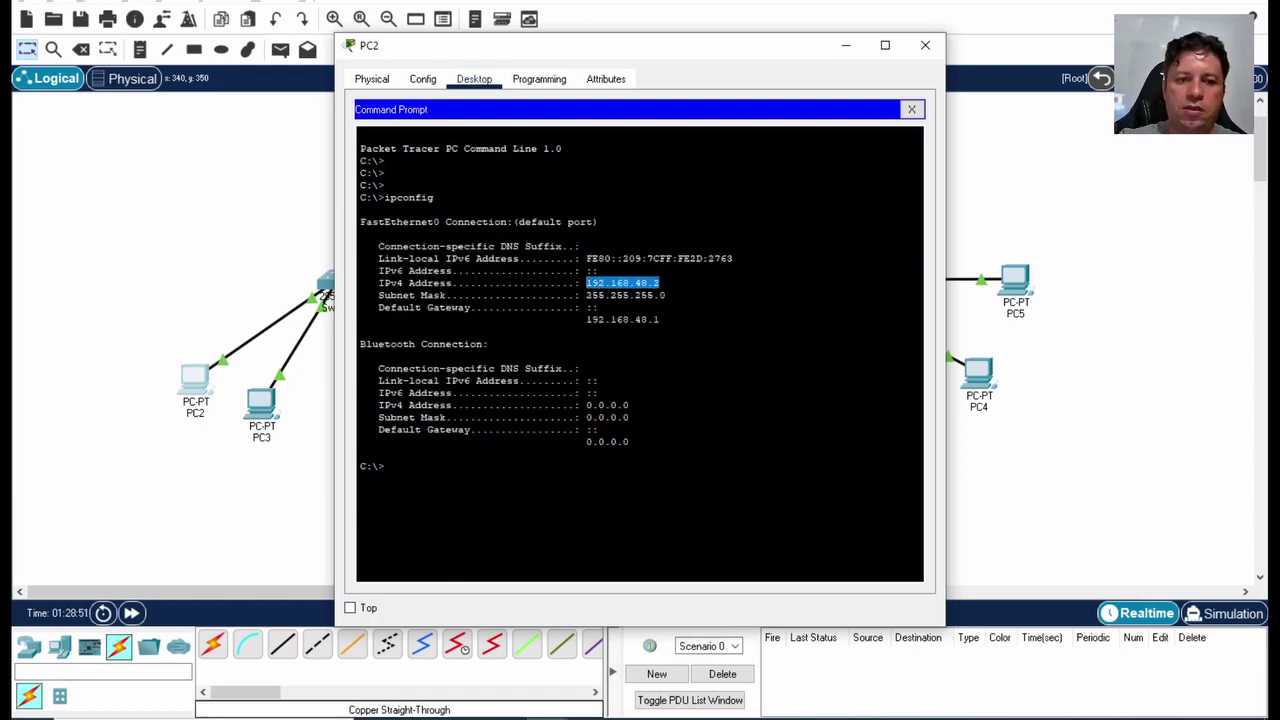
left_click_drag(660, 319, 586, 319)
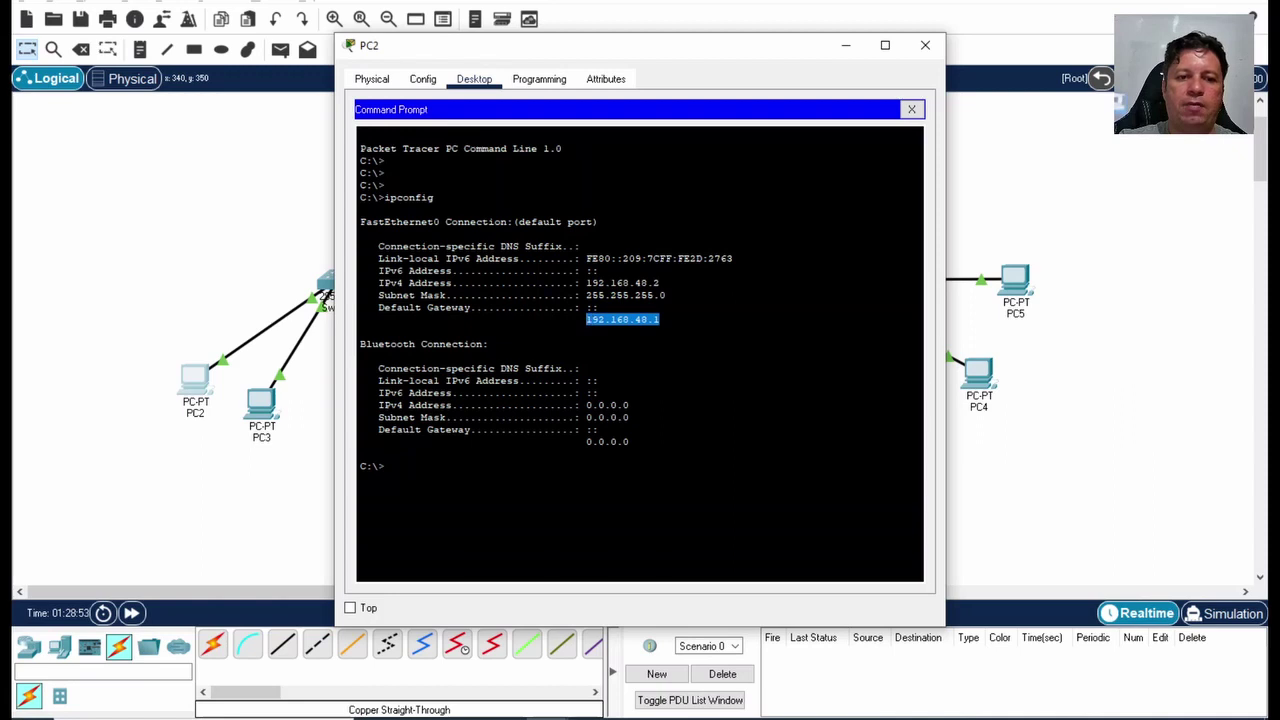
- Ping 192.168.48.1 from PC2 to test its connection to Router0, and minimize the PC2 window
type("ping 19")
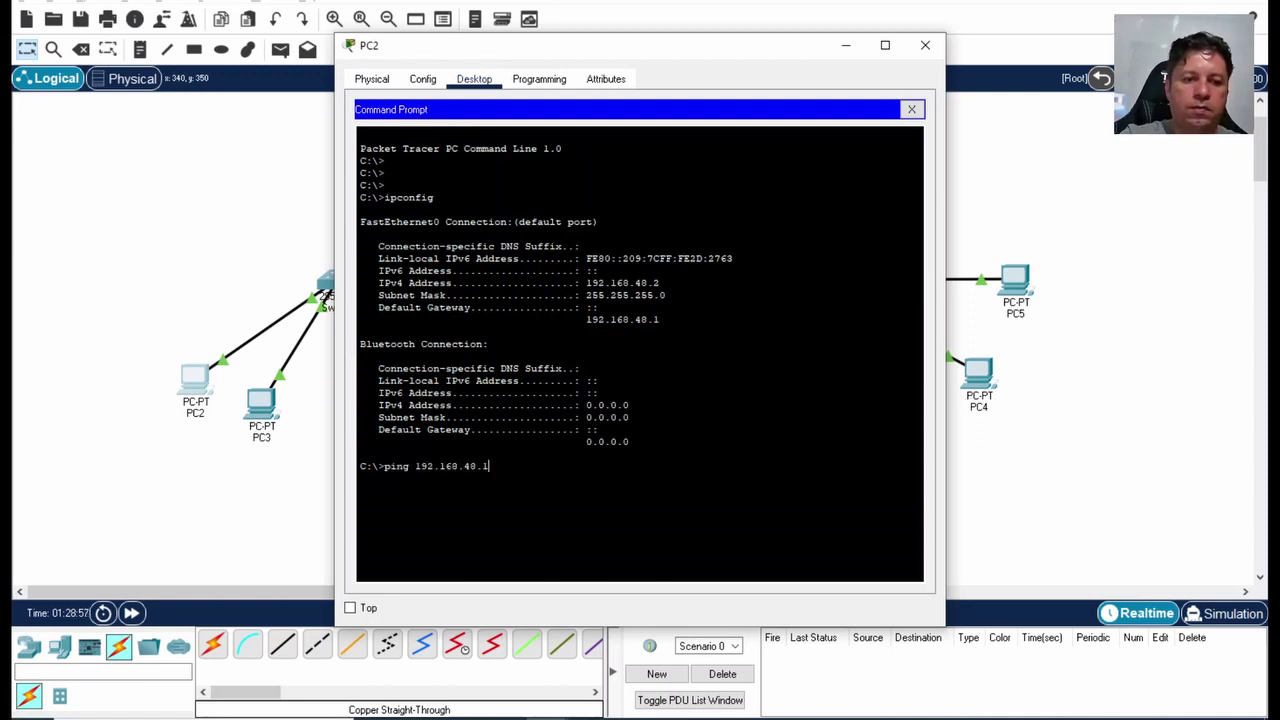
type("2.168.48.1")
key("Return")
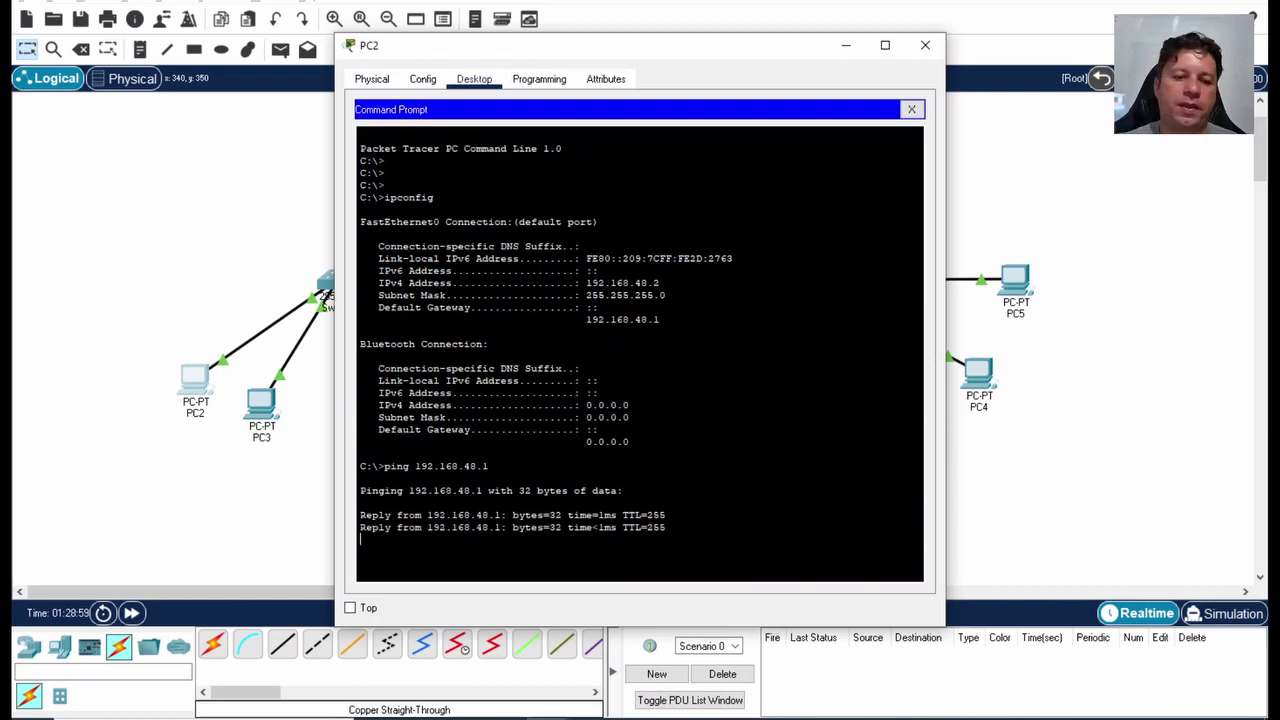
left_click_drag(647, 58, 812, 20)
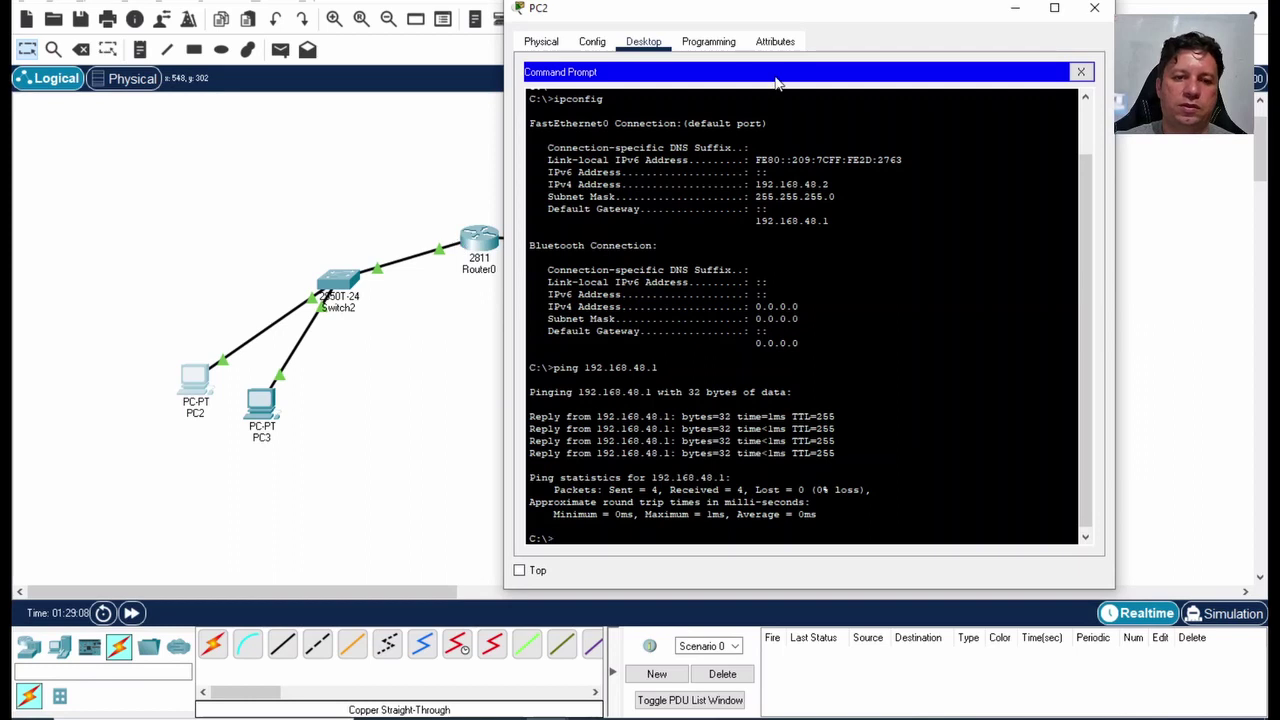
left_click_drag(815, 17, 856, 23)
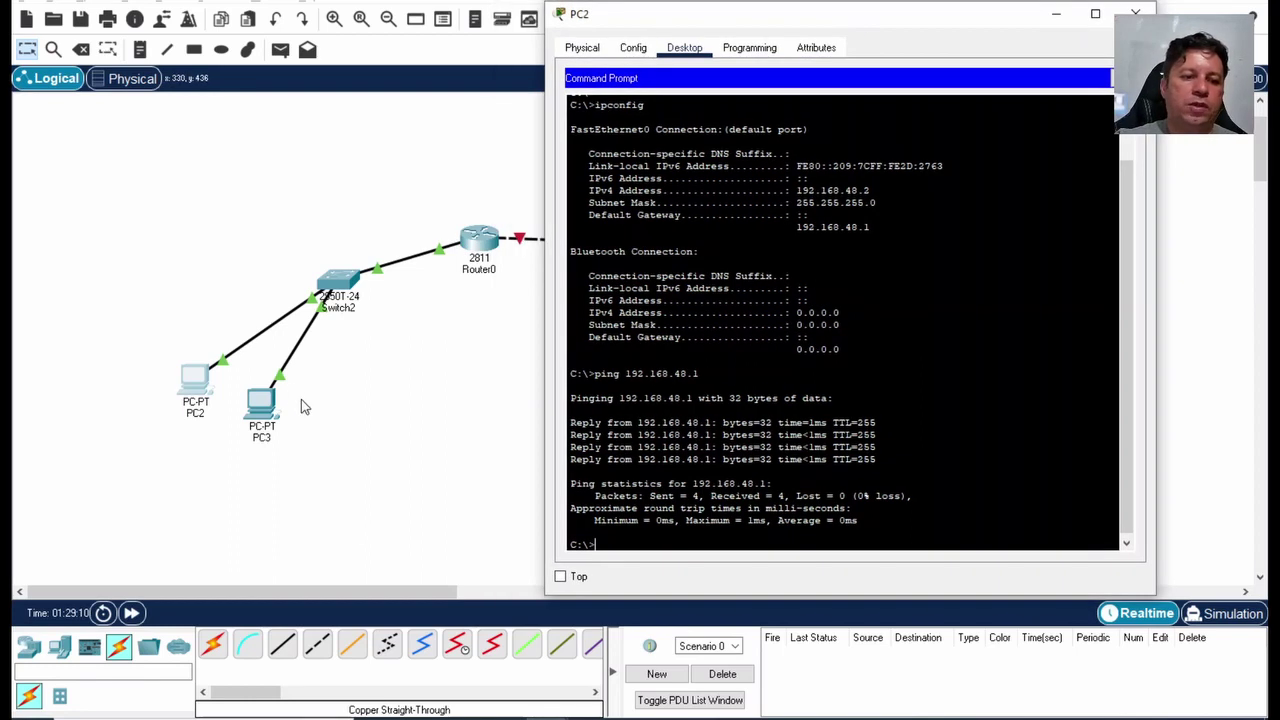
left_click(1060, 17)
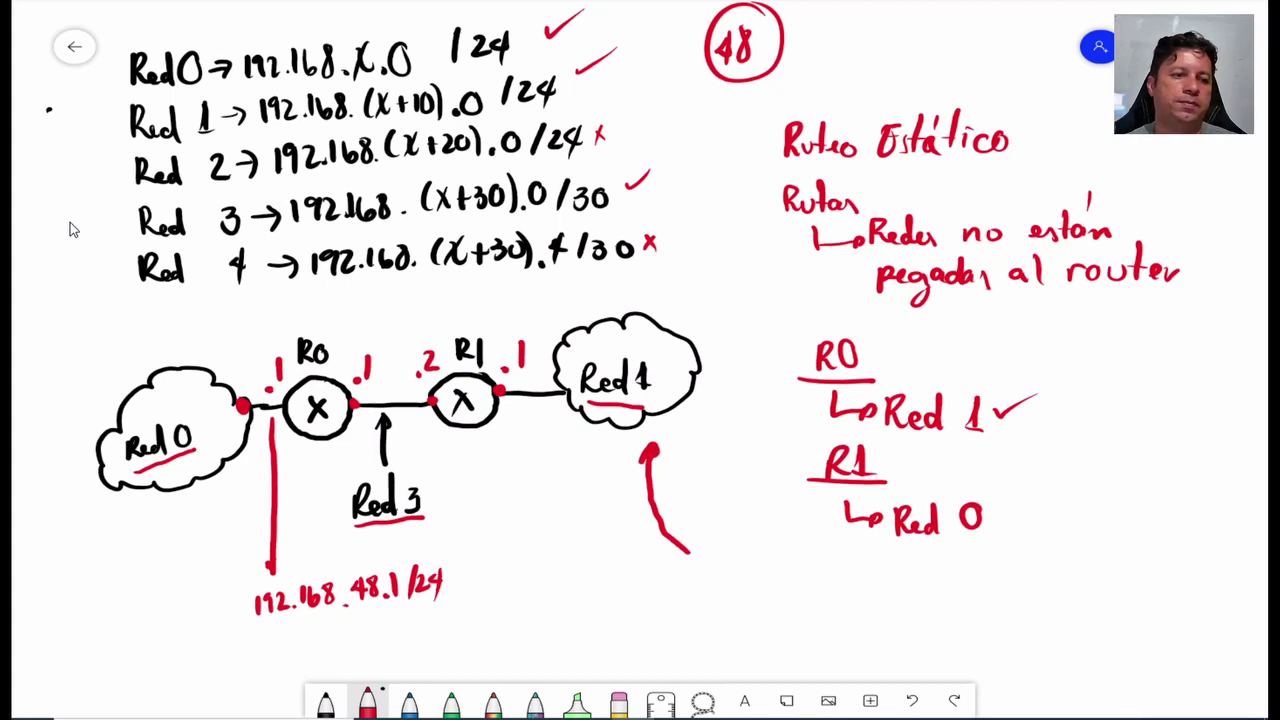
- On the whiteboard, draw an arrow pointing to Red 3 and write "+30 = 78" beside the circled 48
left_click_drag(88, 232, 122, 227)
left_click_drag(110, 220, 121, 236)
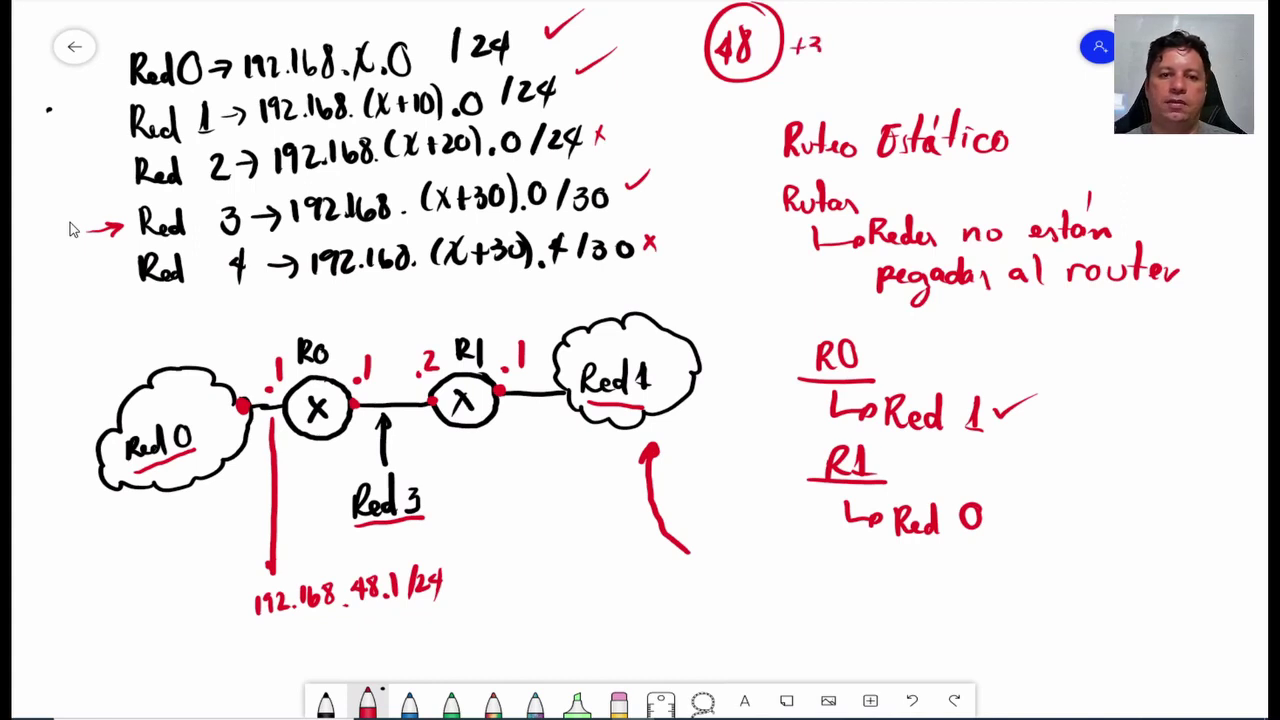
left_click_drag(820, 50, 811, 57)
mouse_move(833, 36)
left_mouse_down()
mouse_move(870, 32)
mouse_move(877, 52)
mouse_move(904, 22)
left_mouse_up()
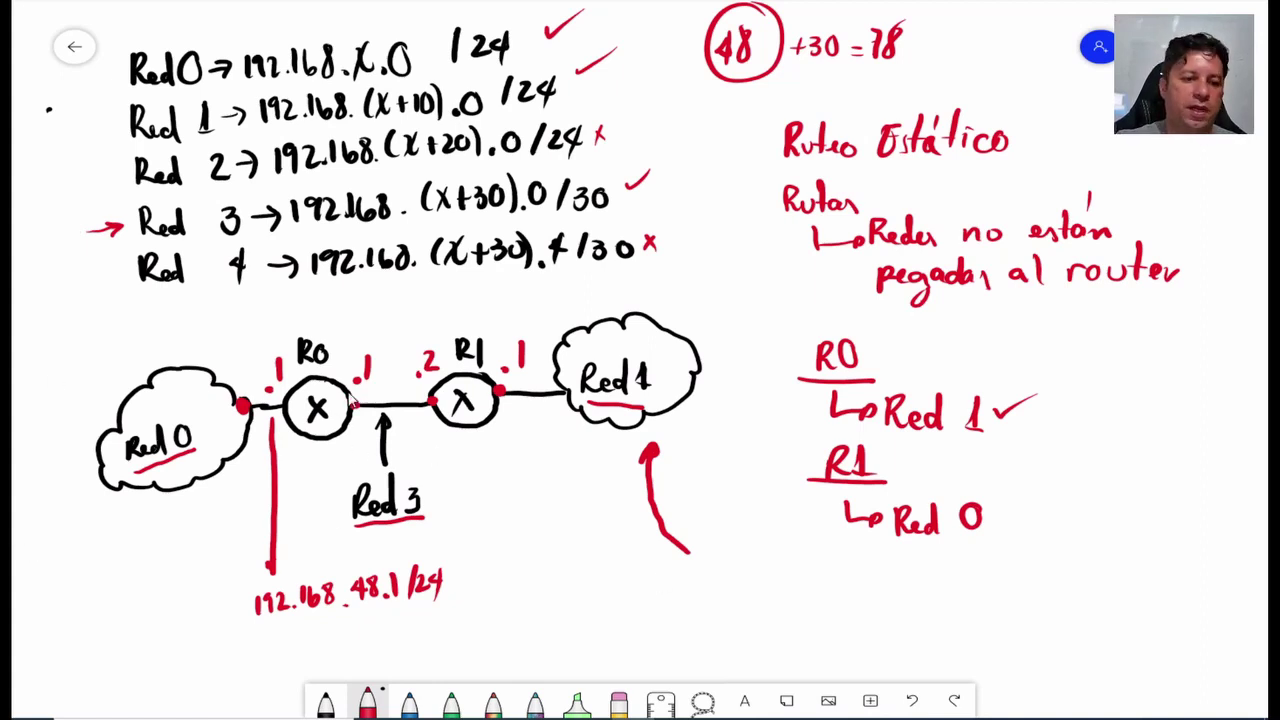
- Switch to Packet Tracer and assign IP address 192.168.78.1 with mask 255.255.255.0 to Router0's FastEthernet 0/1 interface
key("alt+Tab")
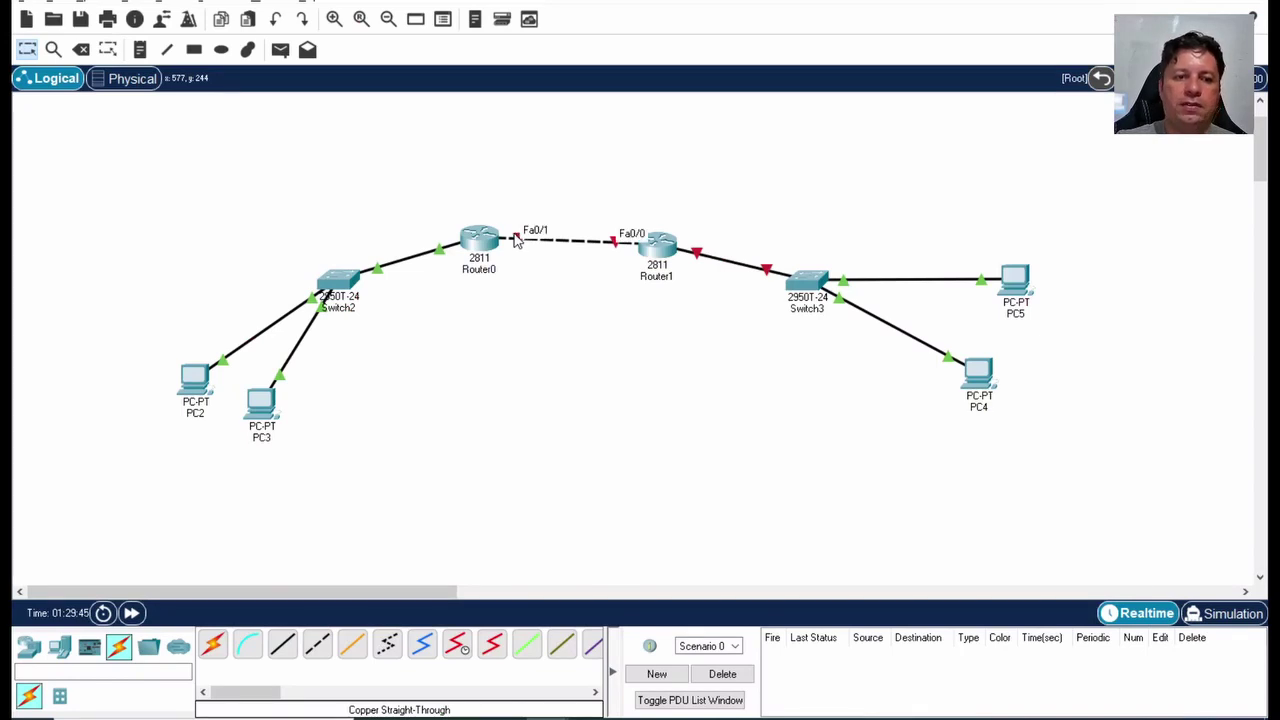
left_click(477, 244)
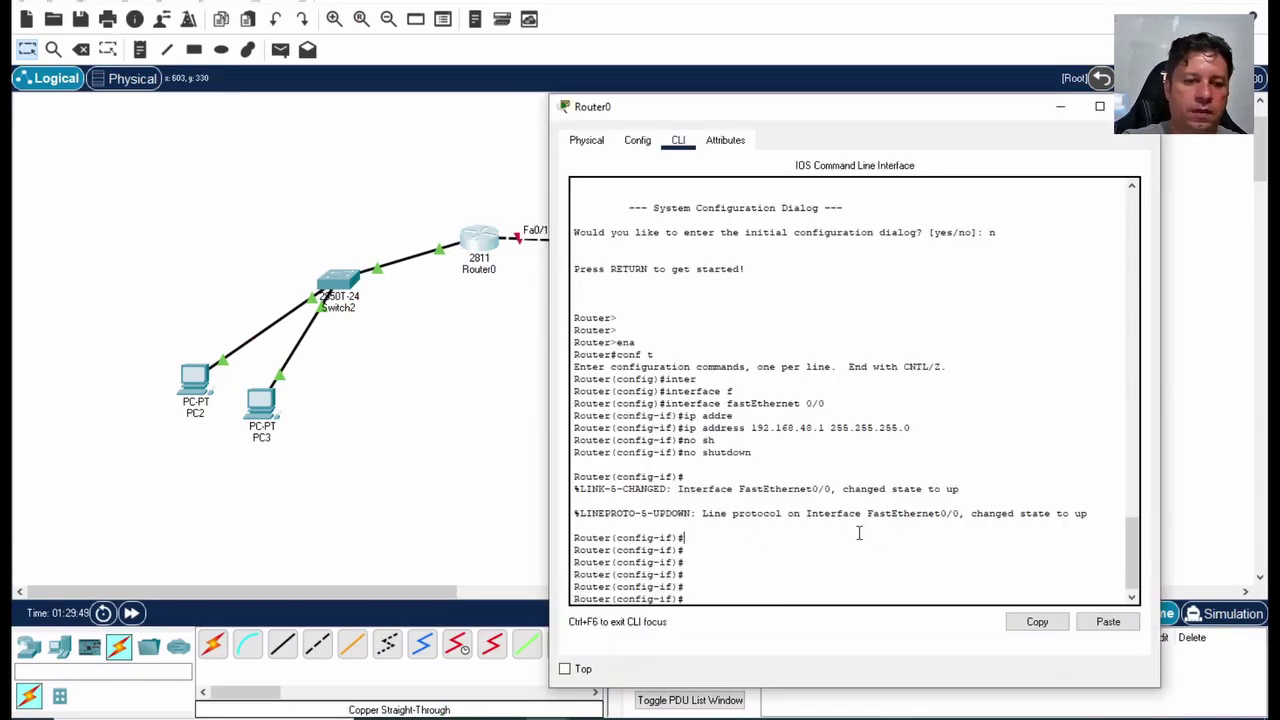
type("inter")
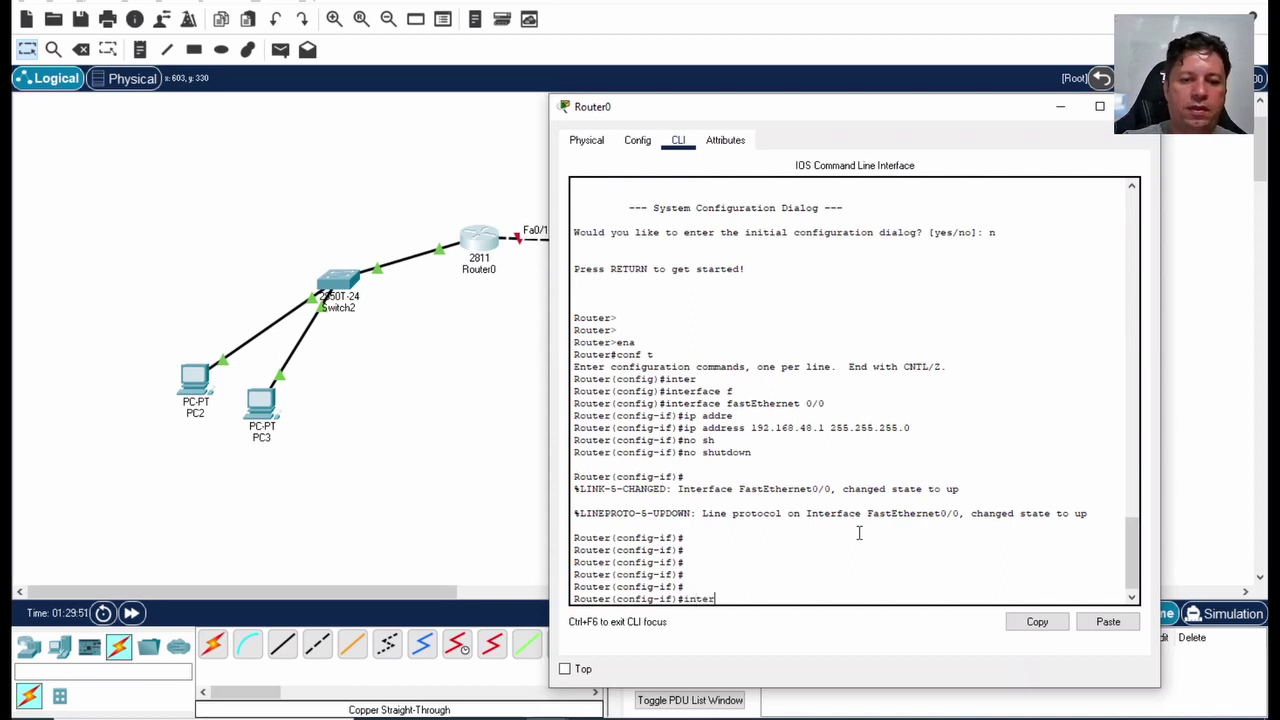
type(" f0/1")
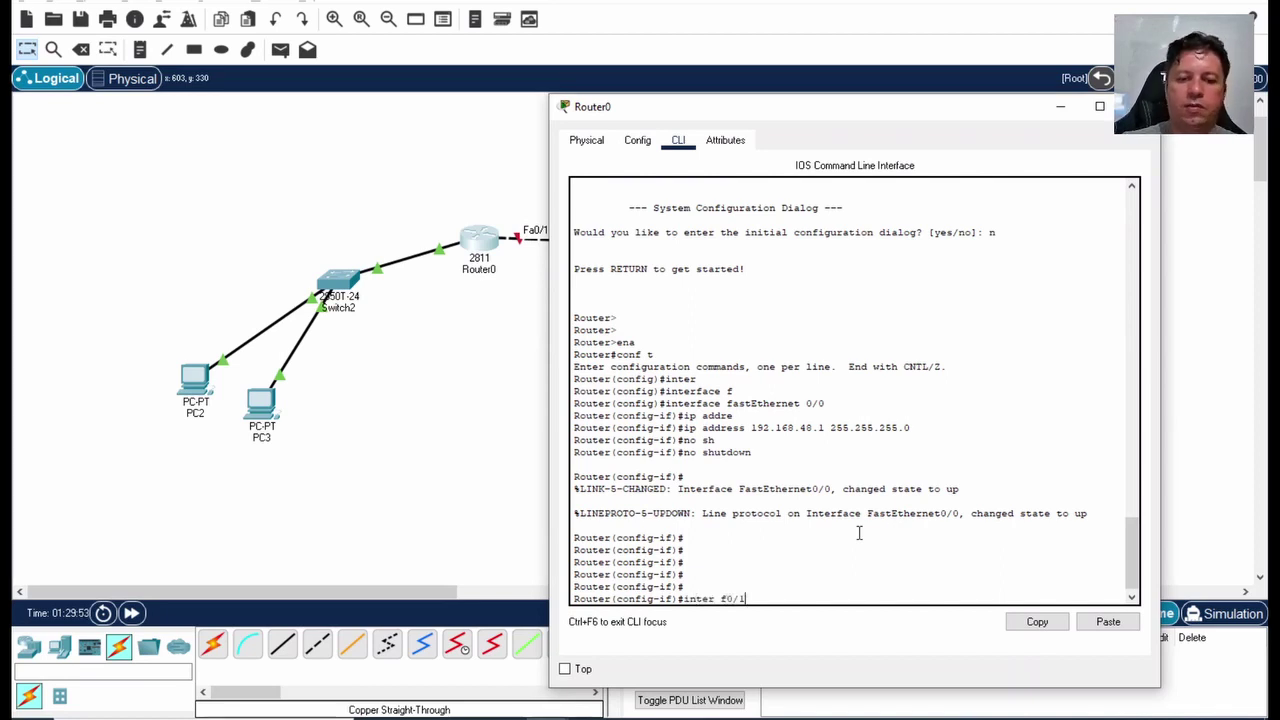
key("Return")
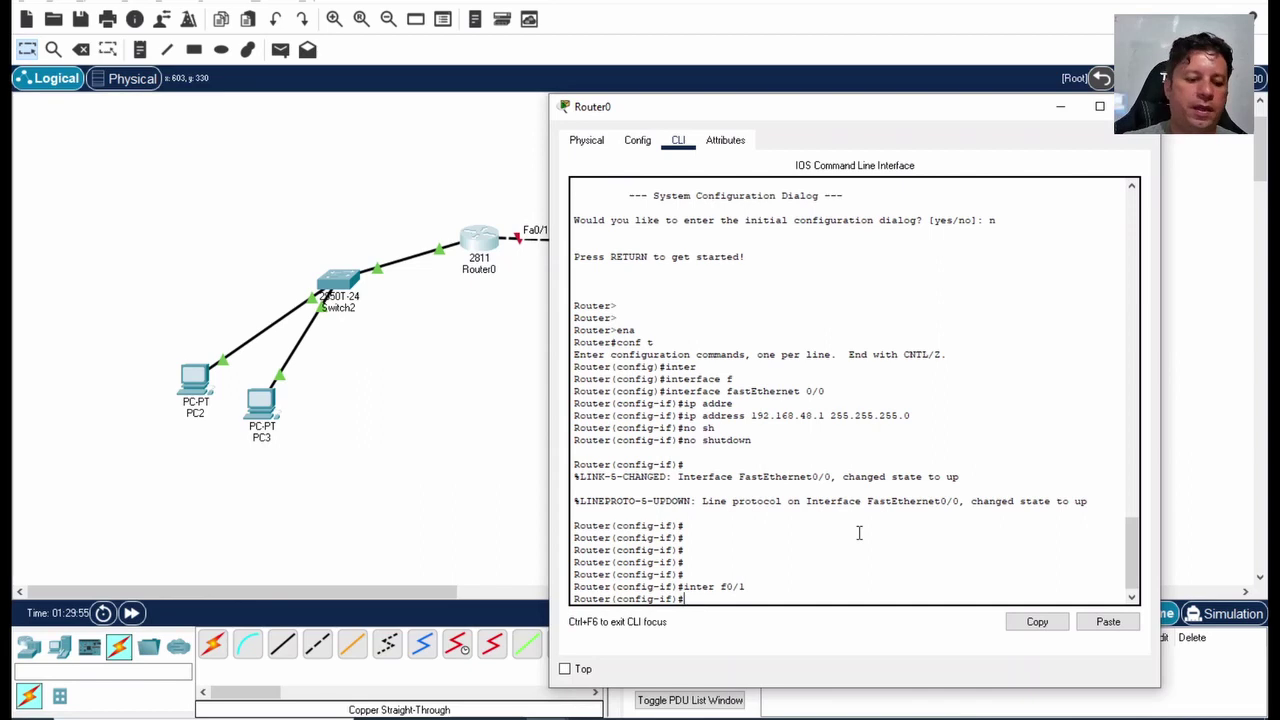
type("ip add")
key("Tab")
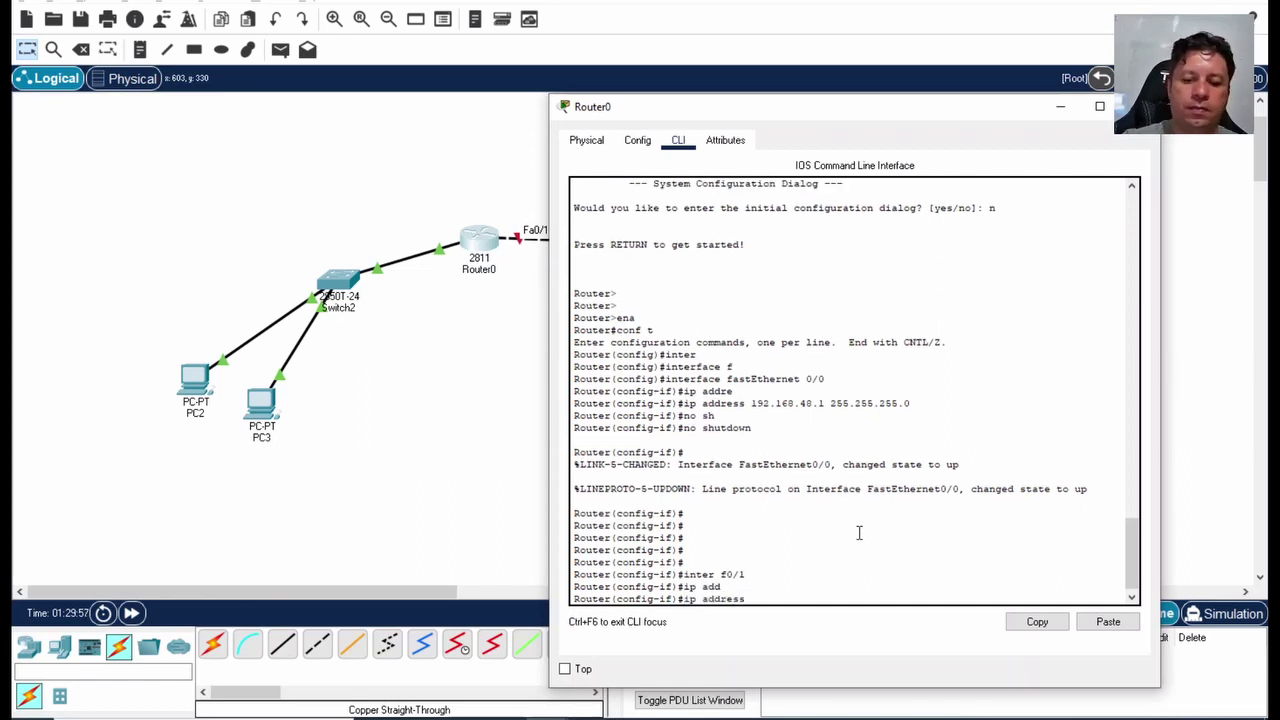
type("192.168.78.")
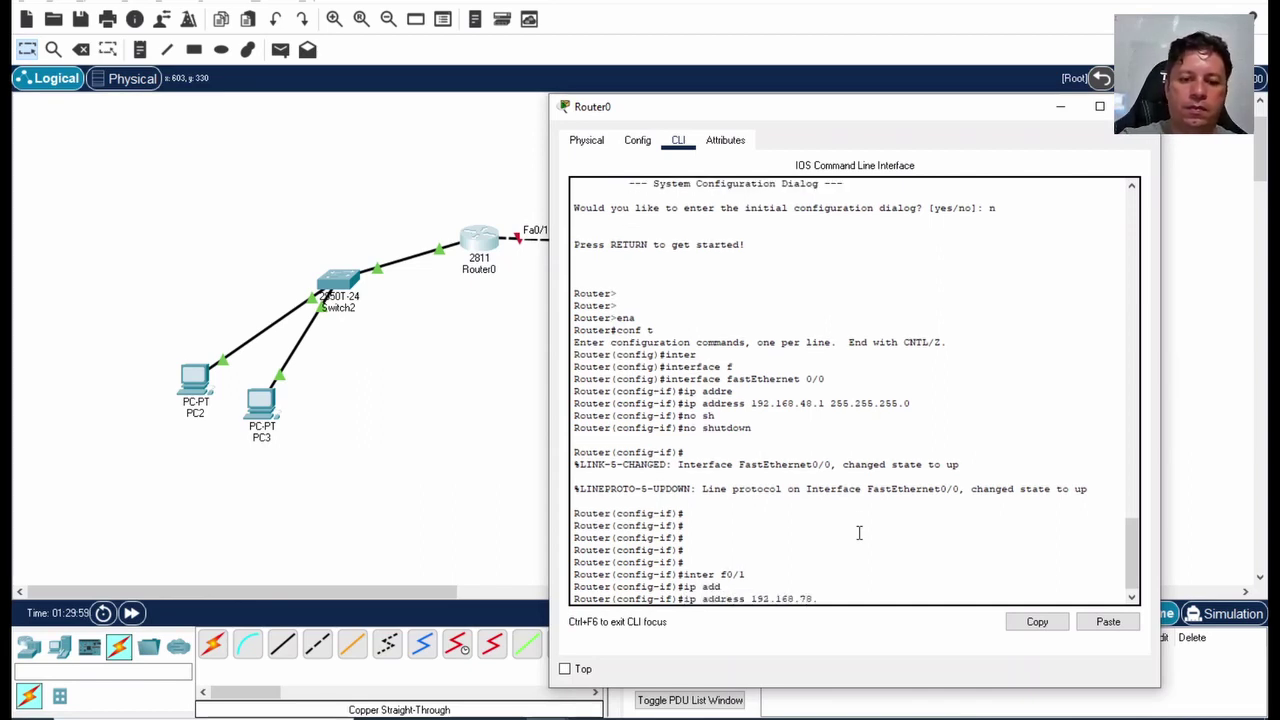
type("1 255.2")
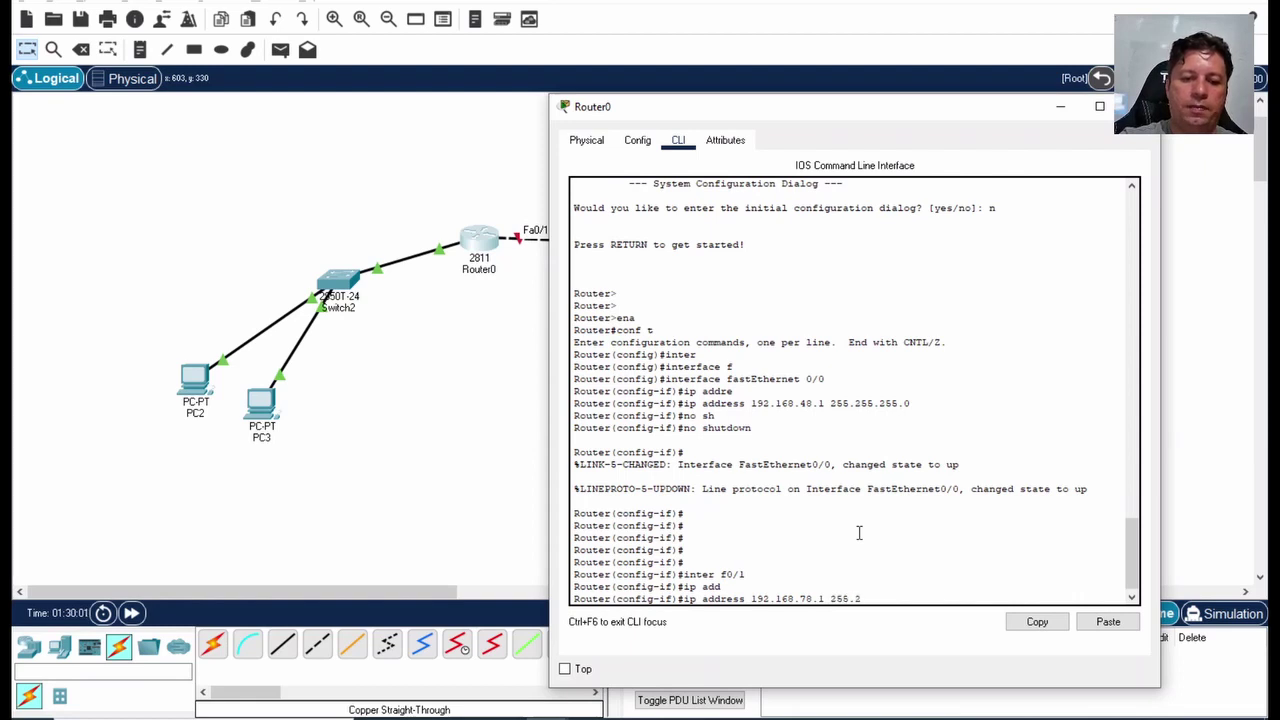
type("55.255.0")
key("Return")
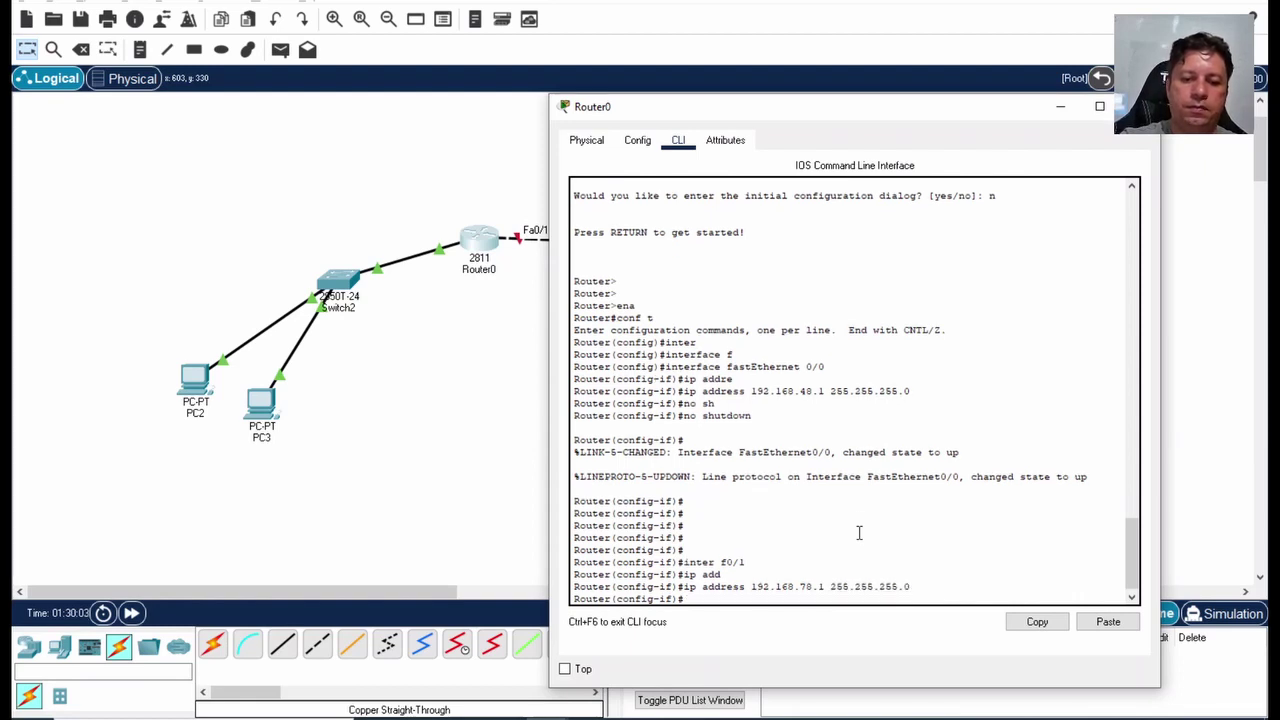
- Enable Router0's FastEthernet 0/1 interface with no shutdown and minimize the router's window
left_click(859, 533)
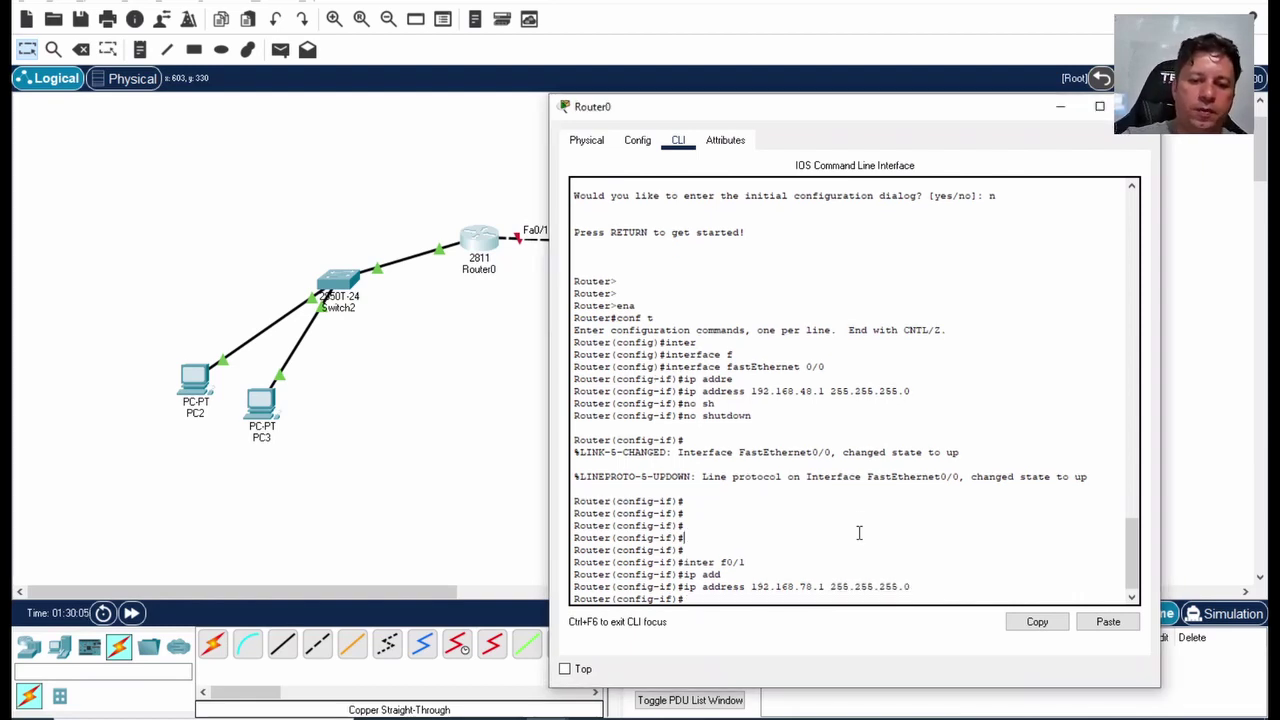
type("no sh")
key("Tab")
key("Return")
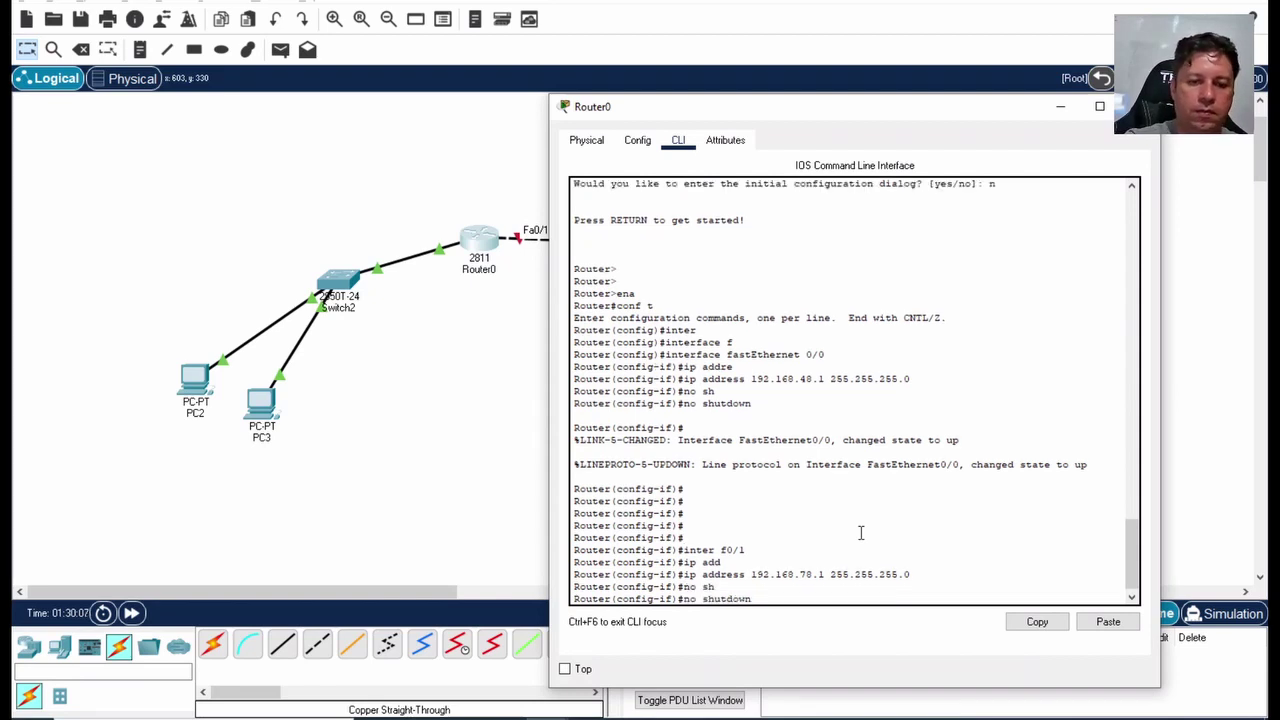
key("Return")
key("Return")
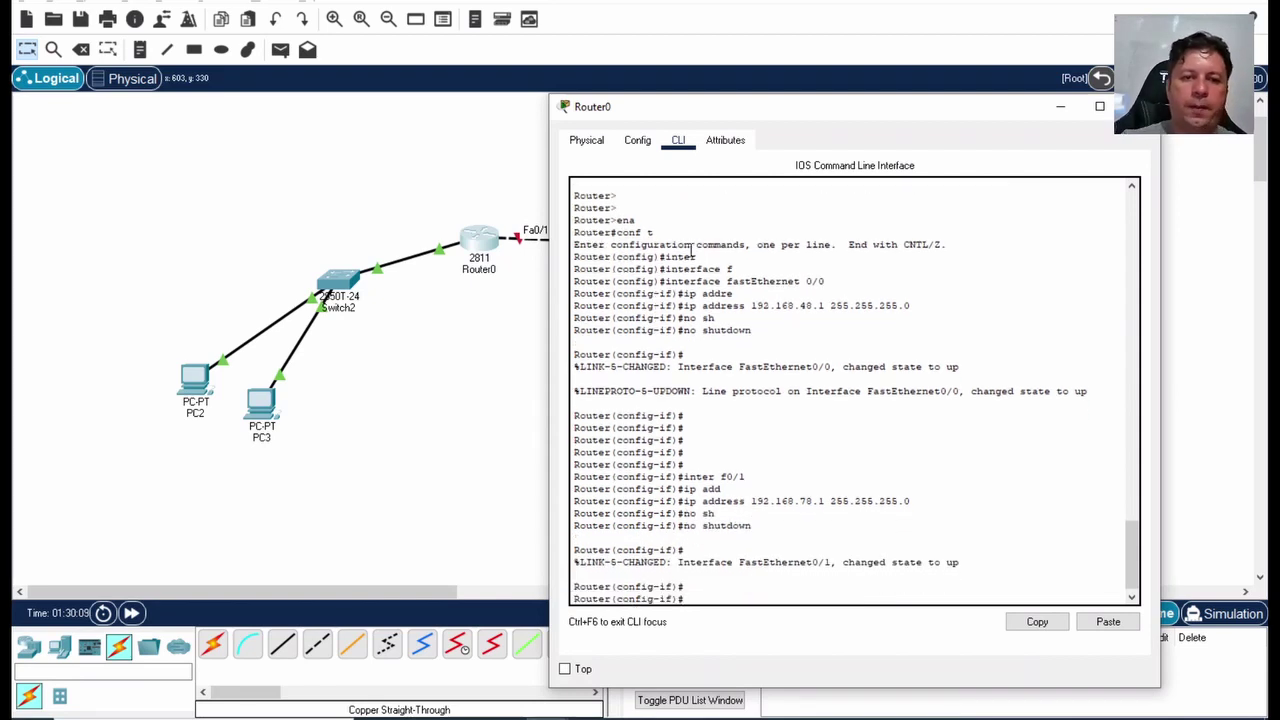
left_click_drag(815, 114, 615, 303)
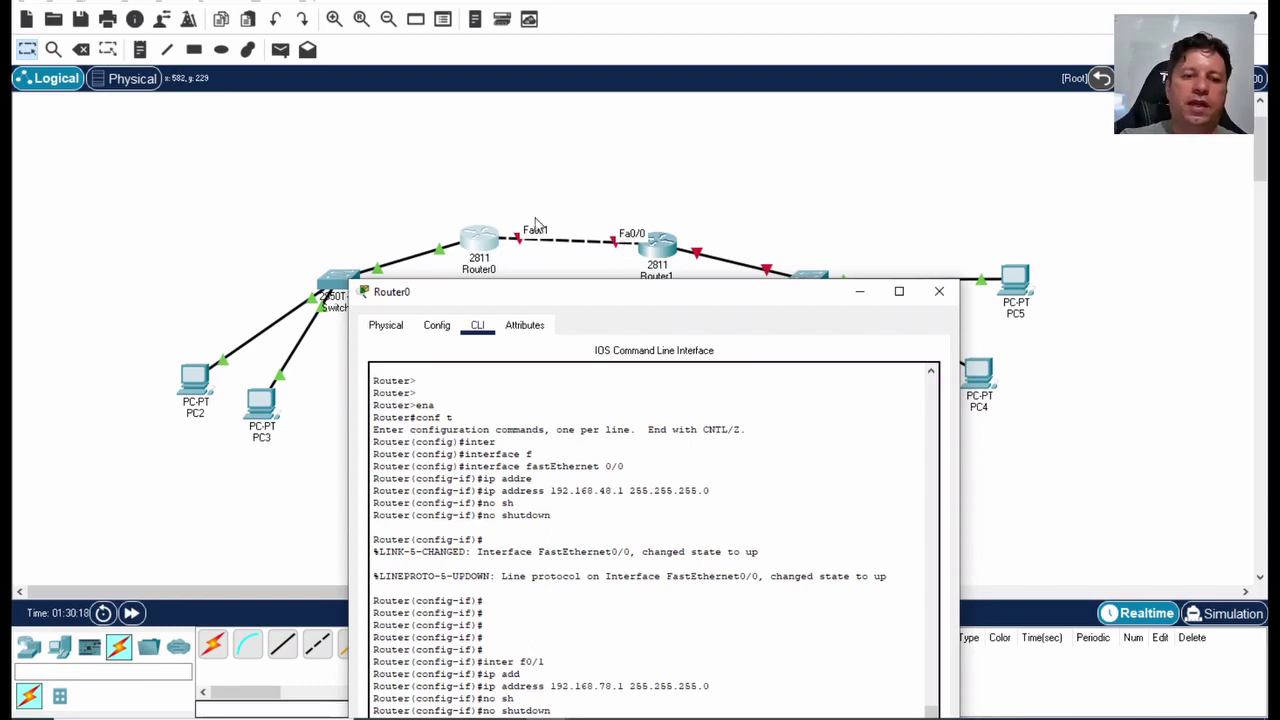
left_click(860, 295)
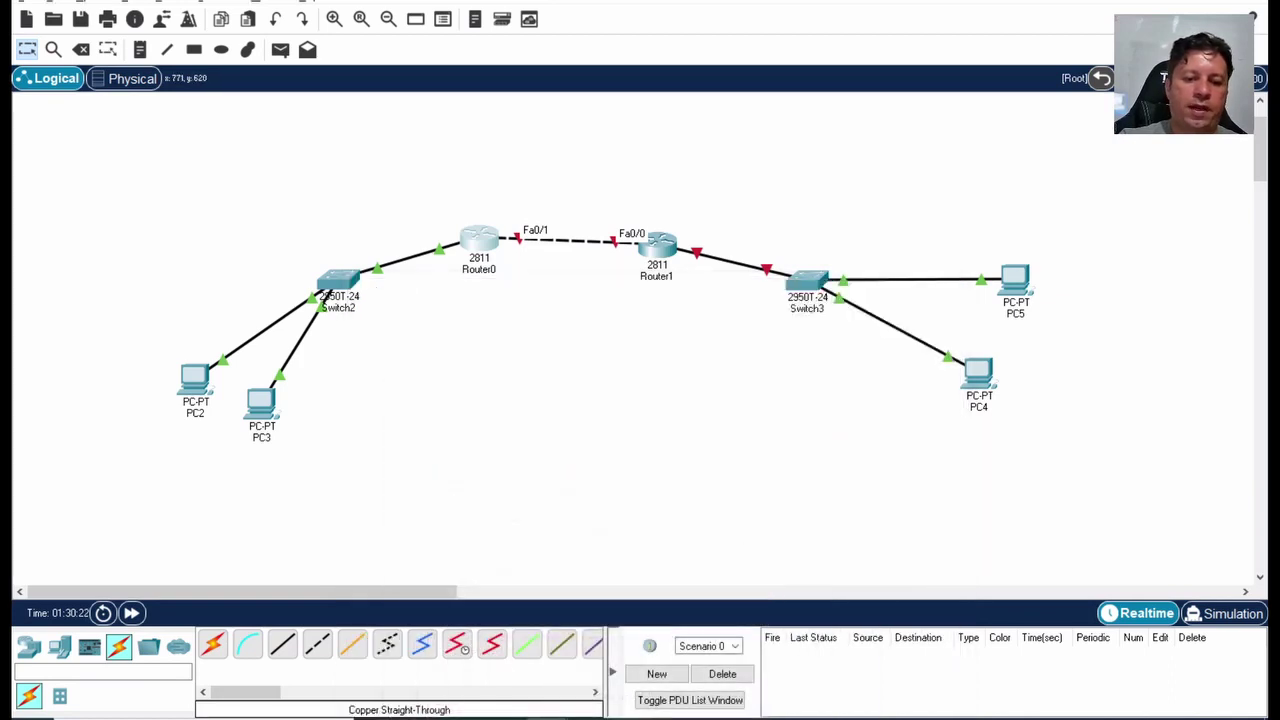
- On the whiteboard, draw a dashed red circle around the Red 3 link between R0 and R1
left_click(634, 650)
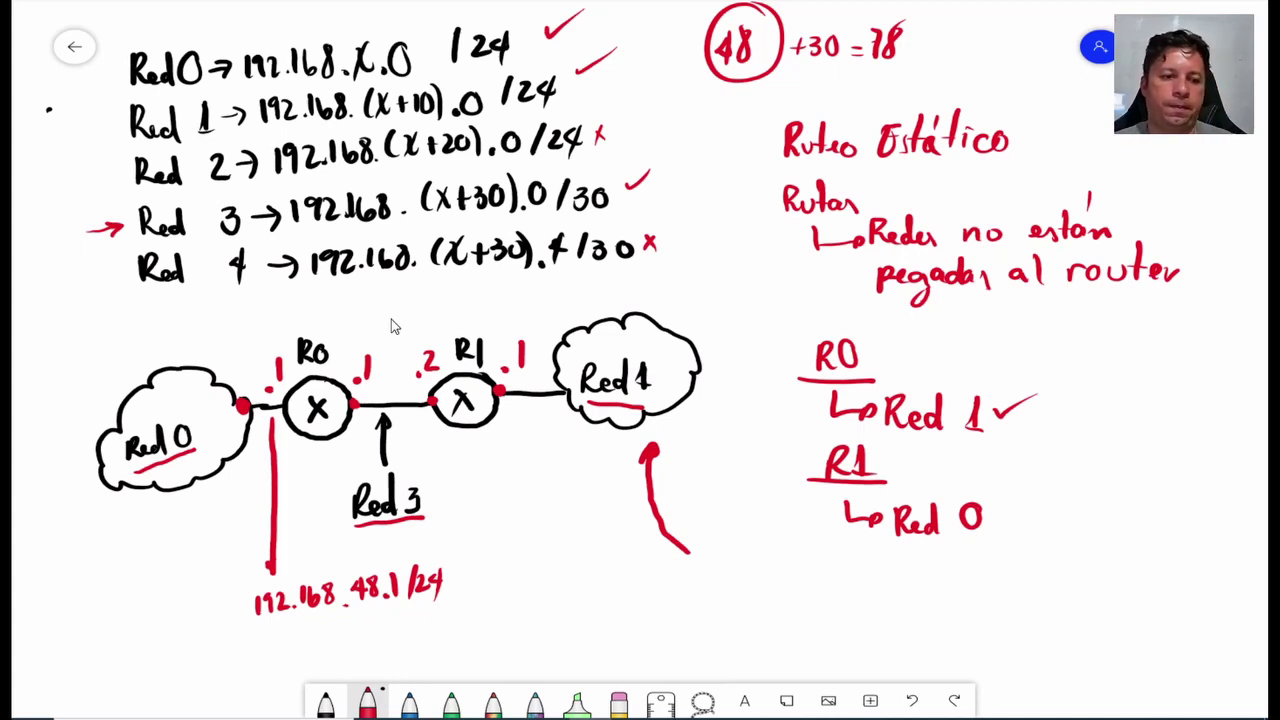
mouse_move(341, 410)
left_mouse_down()
mouse_move(338, 424)
mouse_move(414, 442)
left_mouse_up()
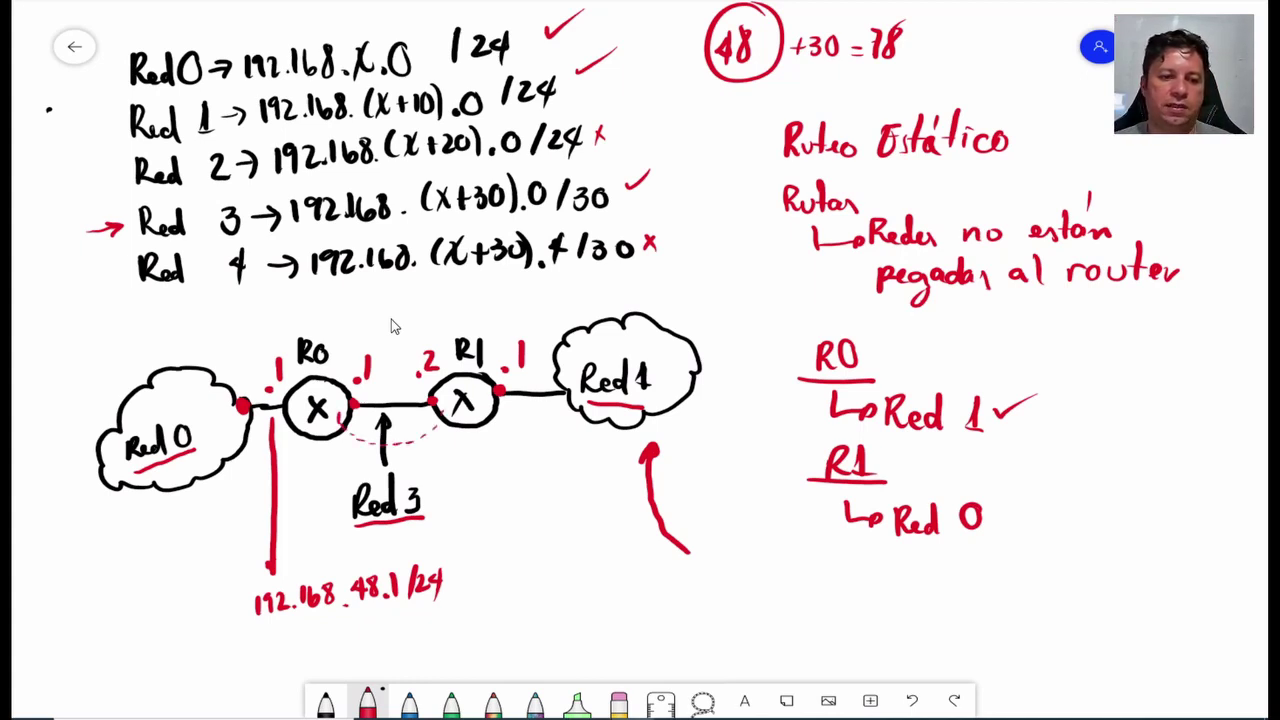
left_click_drag(452, 360, 434, 334)
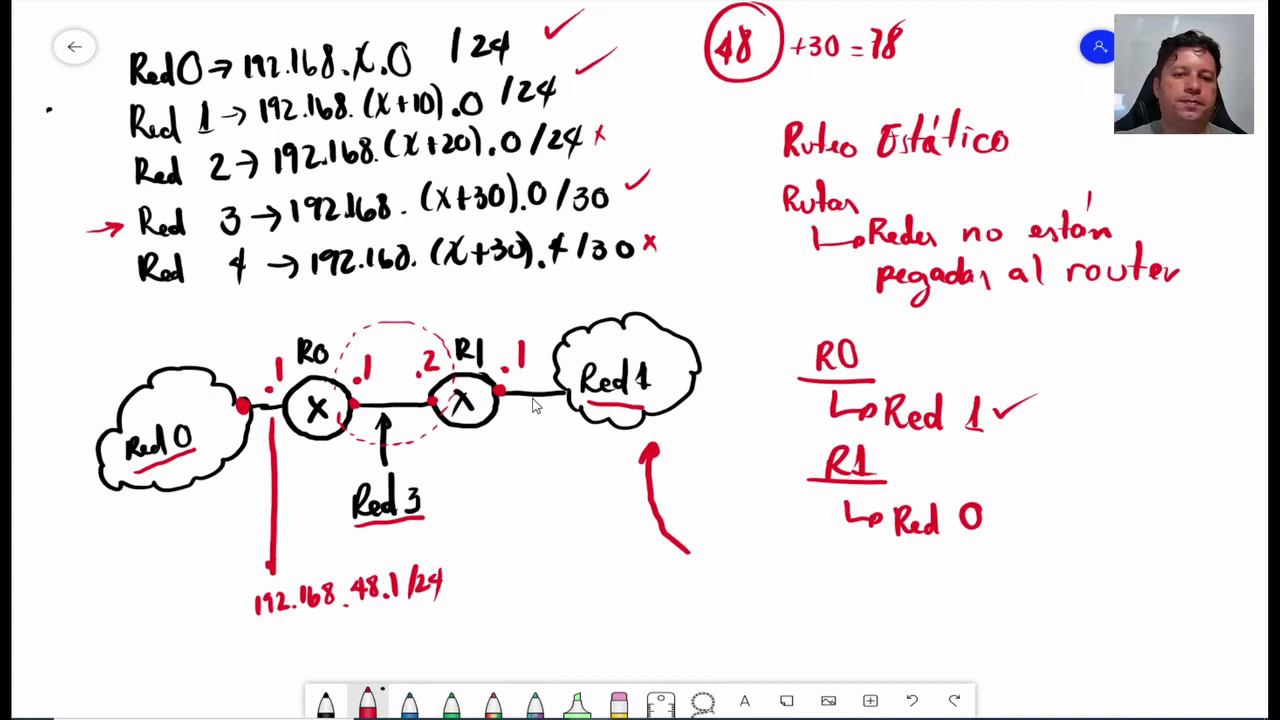
- Switch to Packet Tracer, nudge Router1 slightly upward in the topology, and open its command line in a maximized window
key("alt+Tab")
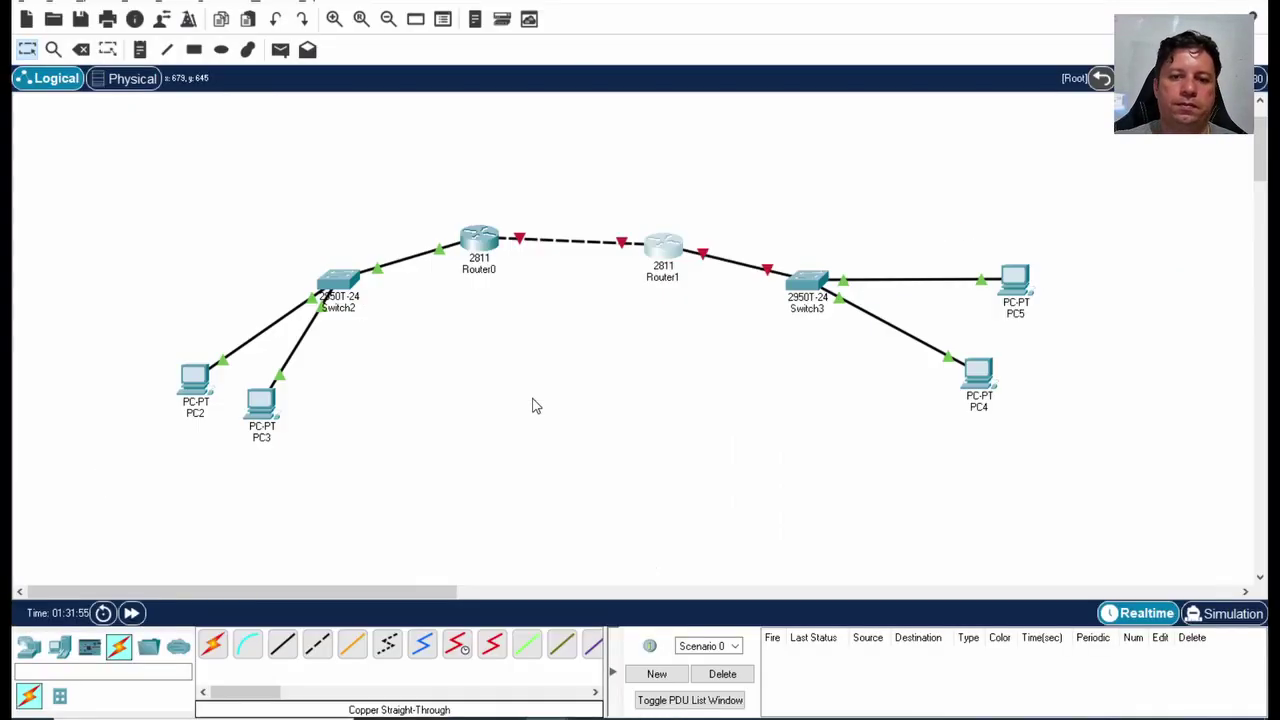
left_click_drag(665, 244, 661, 229)
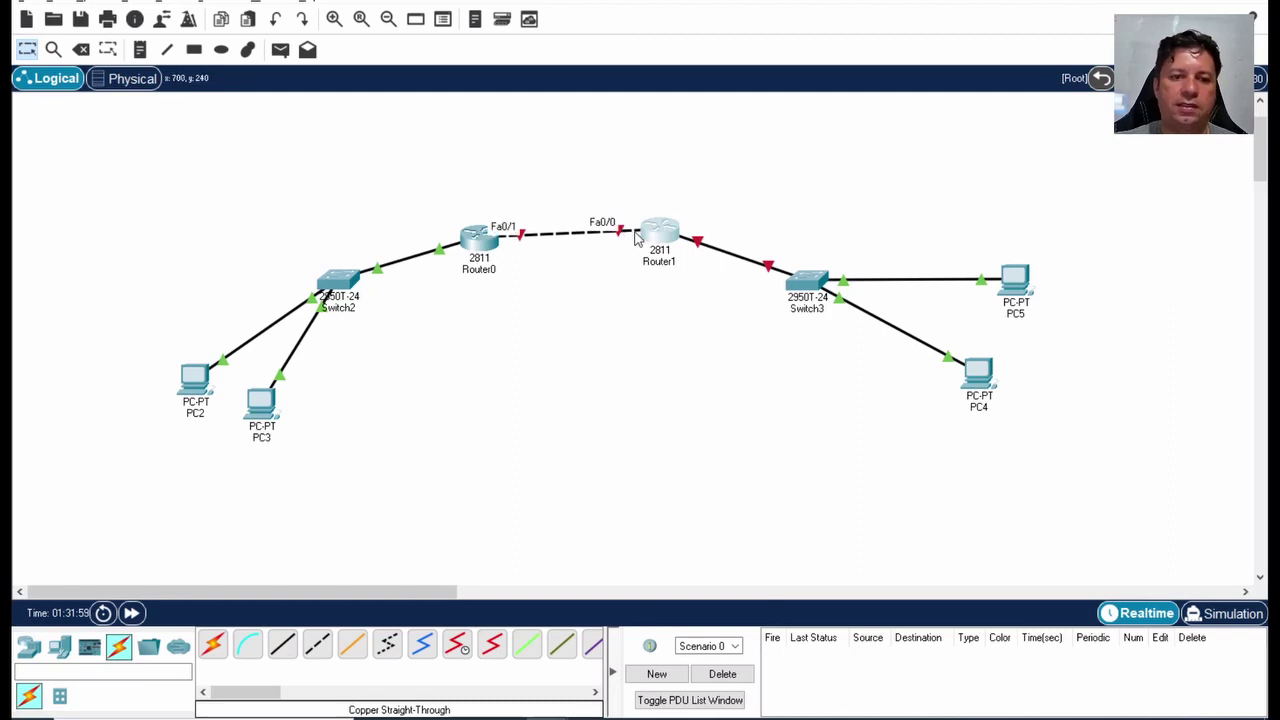
left_click(661, 238)
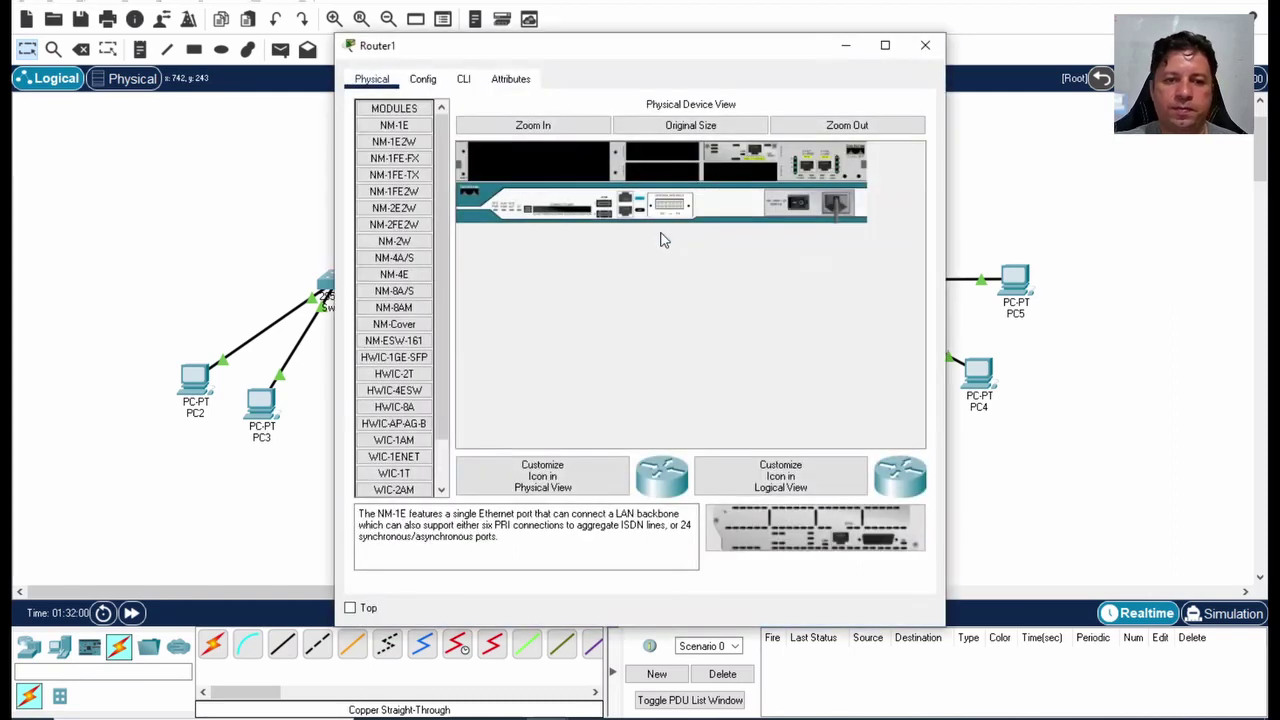
left_click(463, 79)
left_click(689, 363)
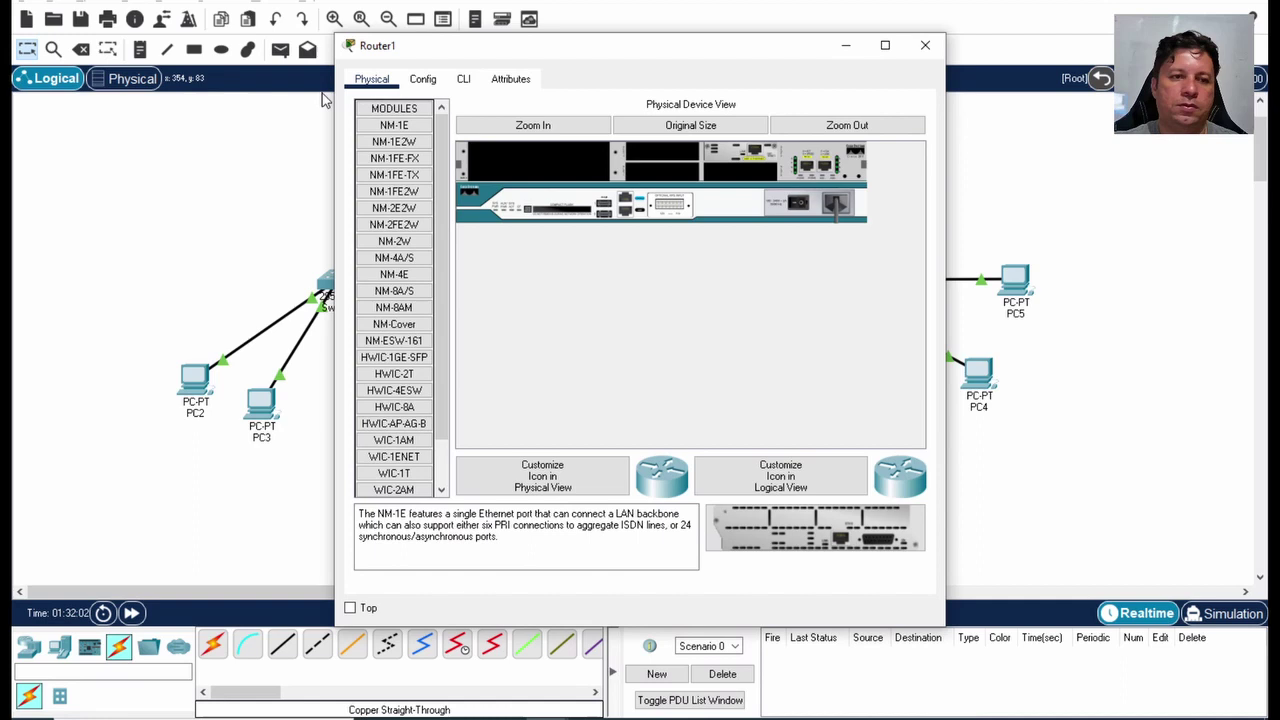
left_click(425, 86)
left_click(463, 79)
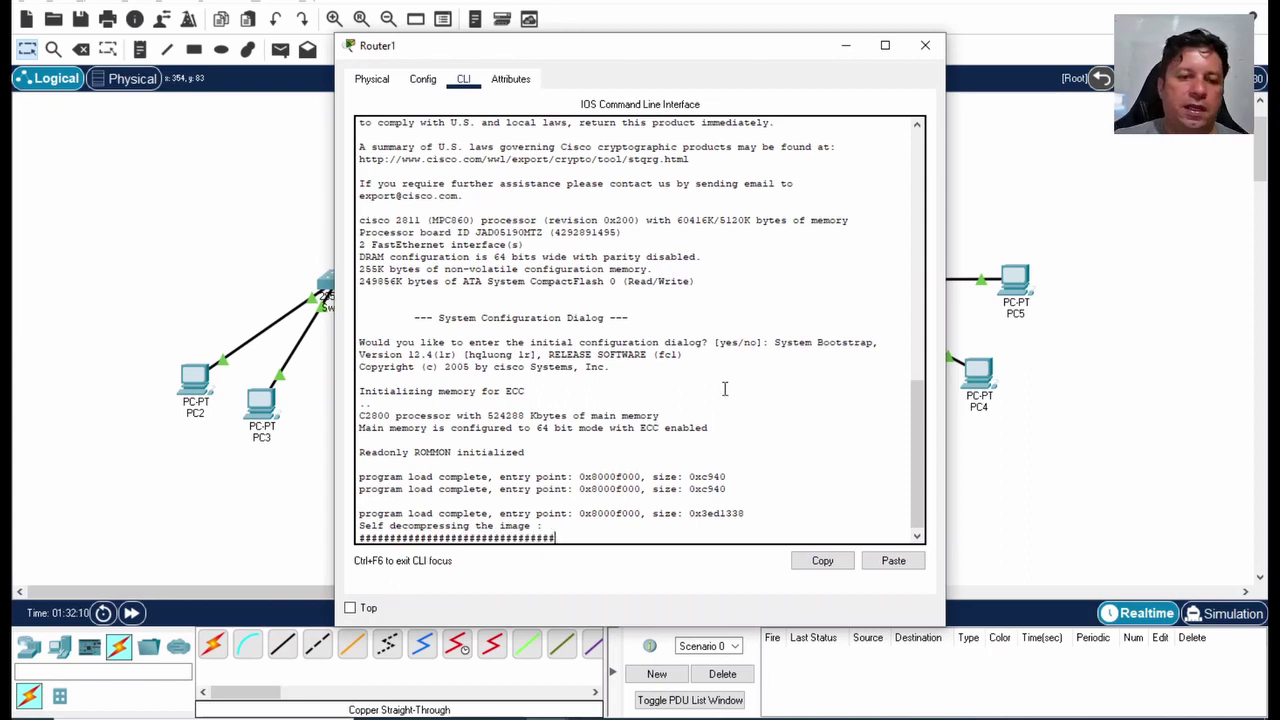
double_click(620, 47)
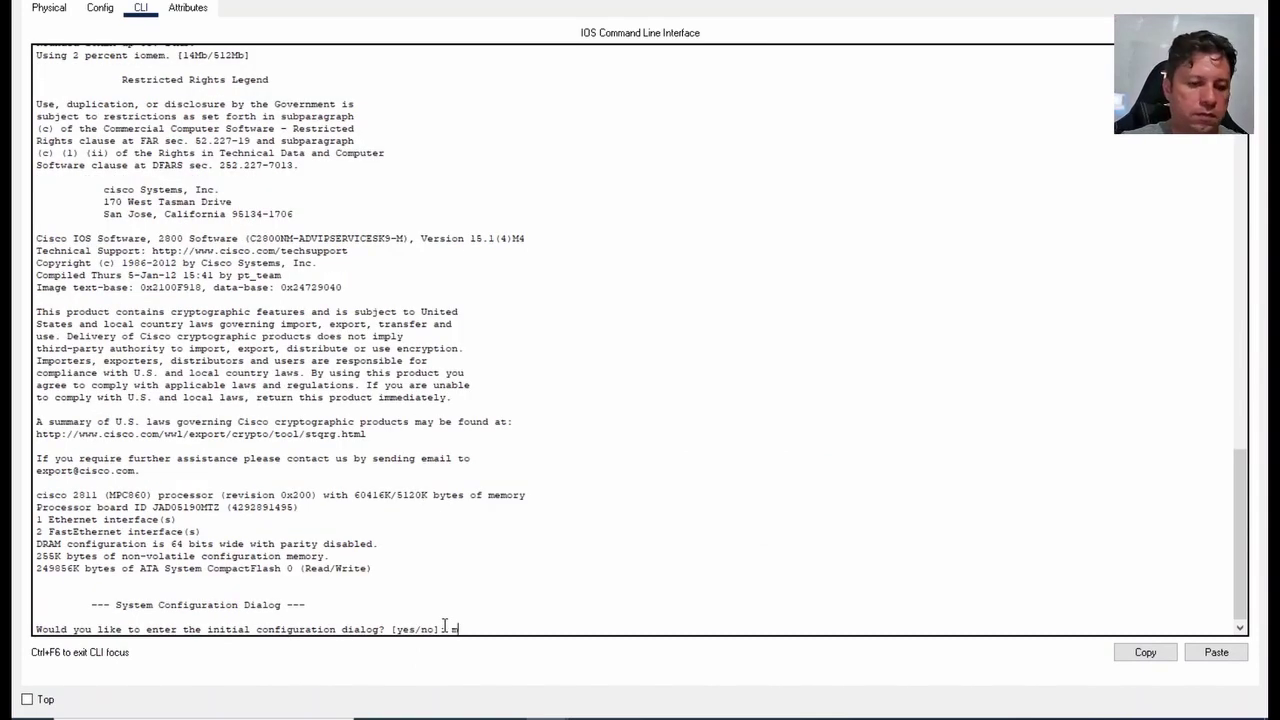
- Decline Router1's initial configuration dialog, then enter privileged mode and global configuration mode
key("BackSpace")
key("Return")
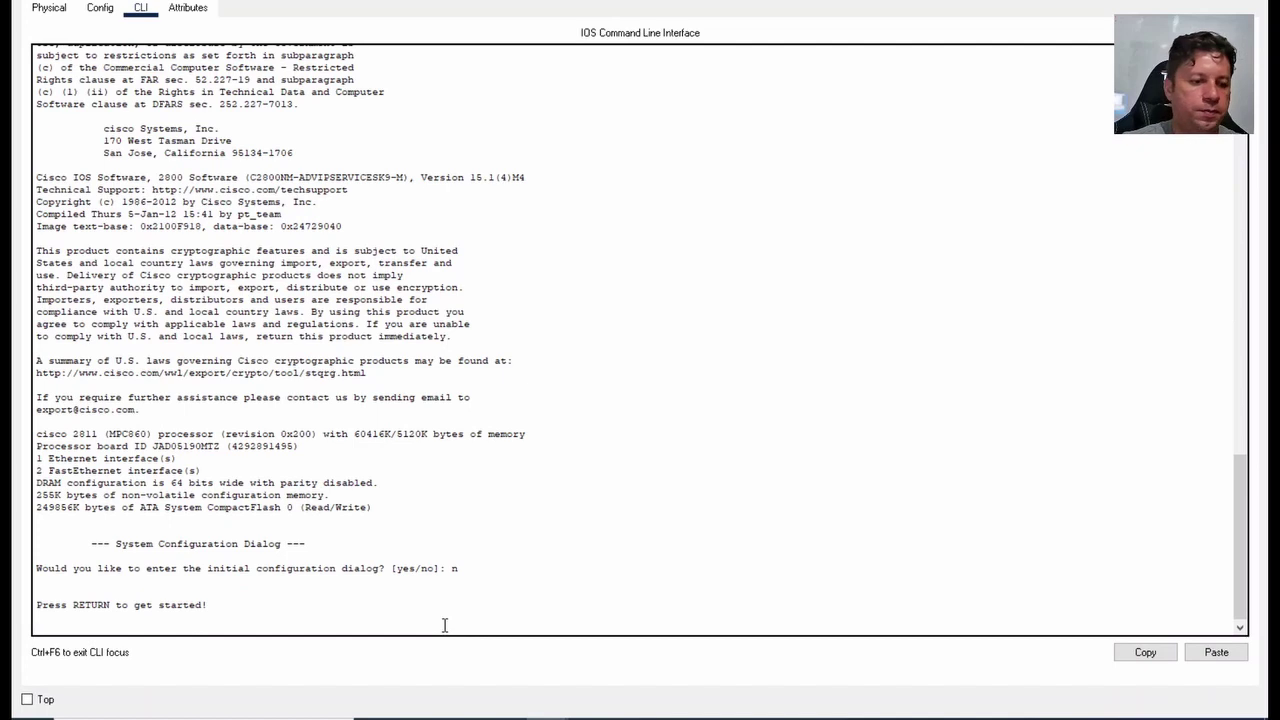
key("Return")
type("ena")
key("Return")
type("co")
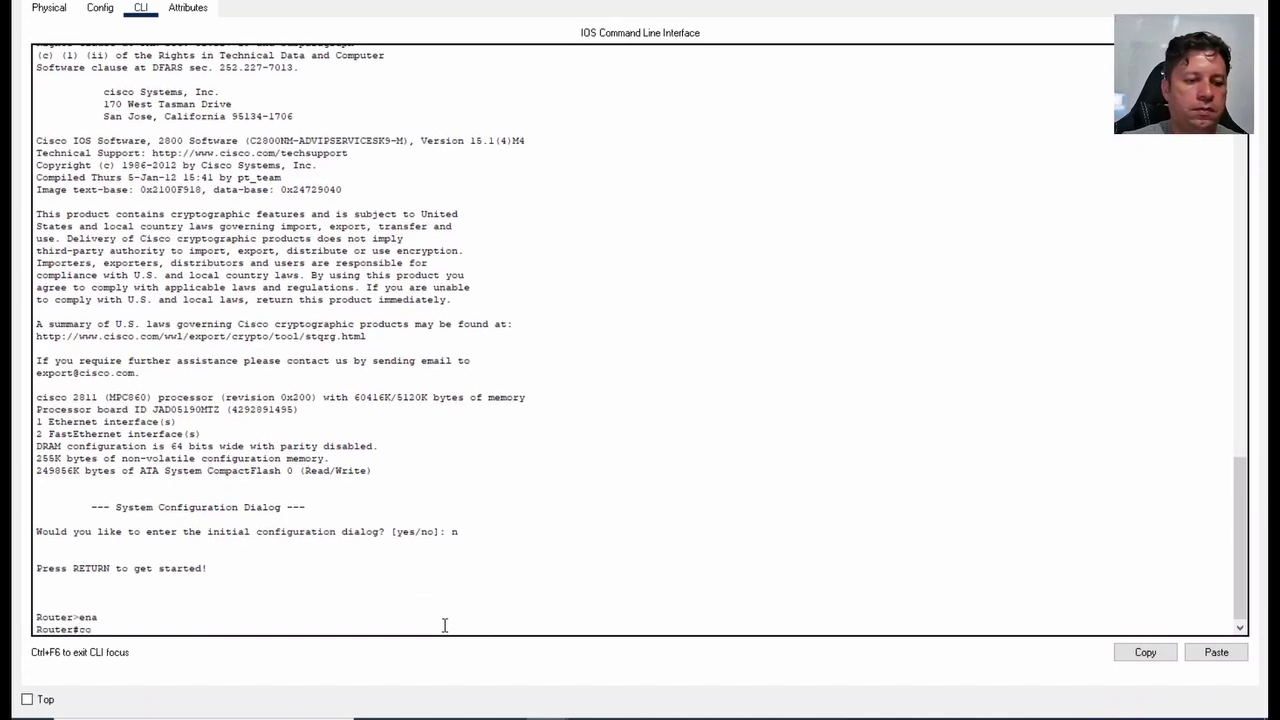
type("nf t")
key("Return")
- Assign IP address 192.168.78.2 with mask 255.255.255.0 to Router1's FastEthernet 0/0 interface
type("inter")
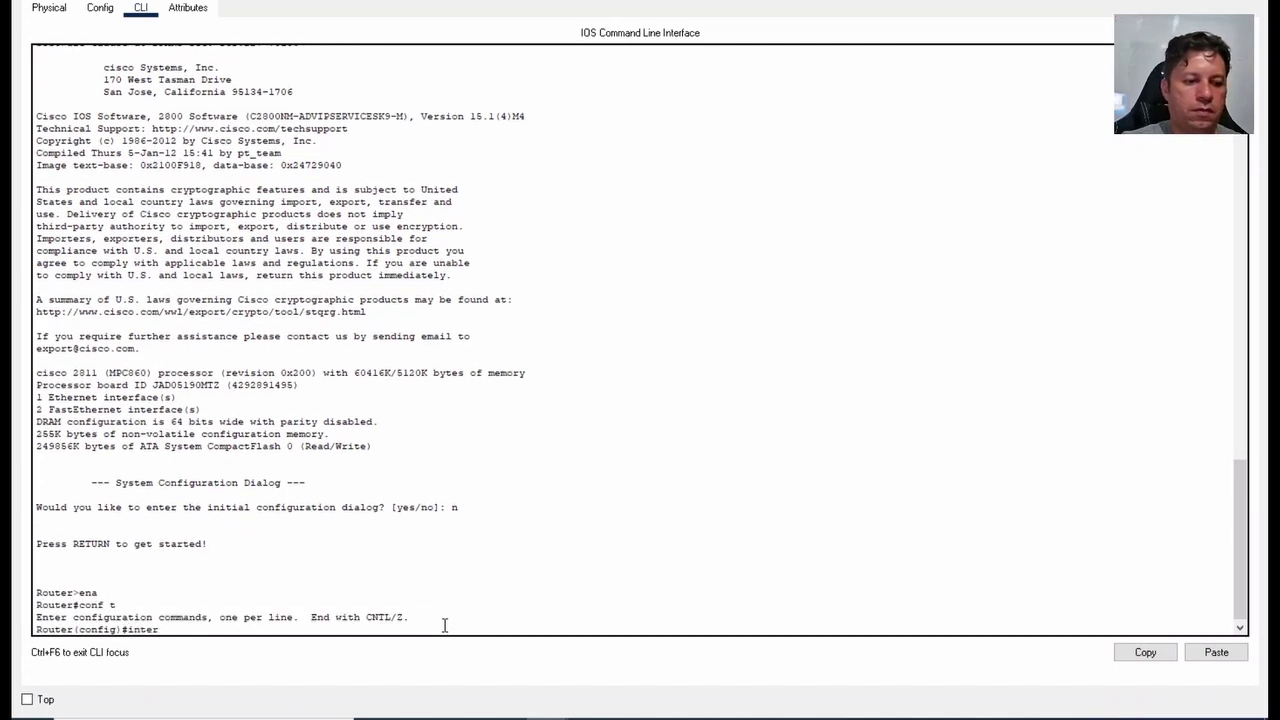
key("Tab")
type("f")
key("Tab")
type("0/0")
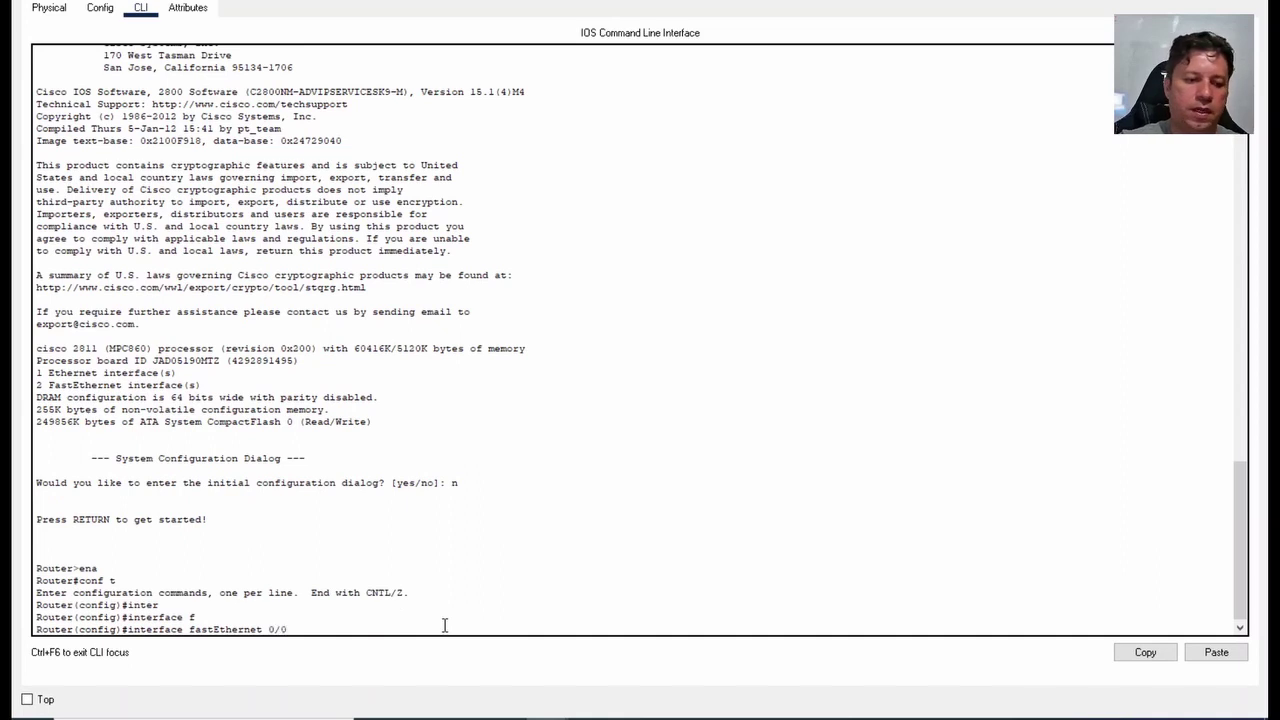
key("Return")
type("ip add")
key("Tab")
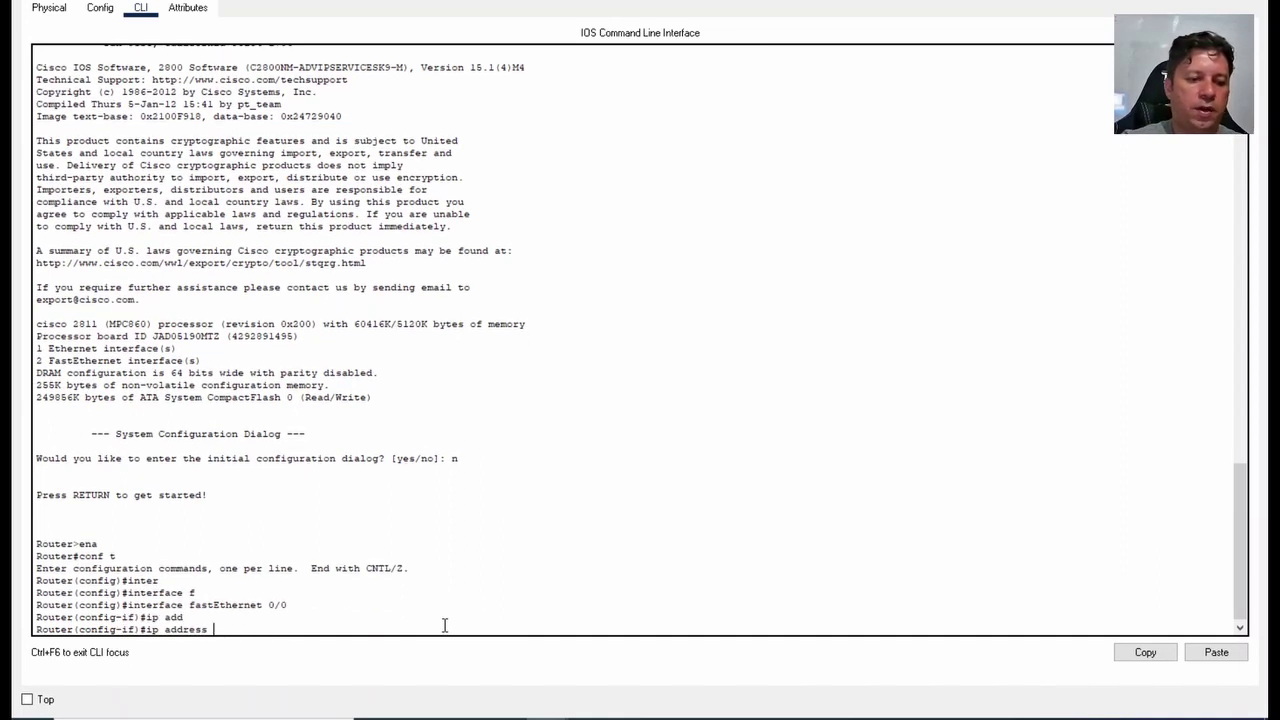
type("192.168.78.2")
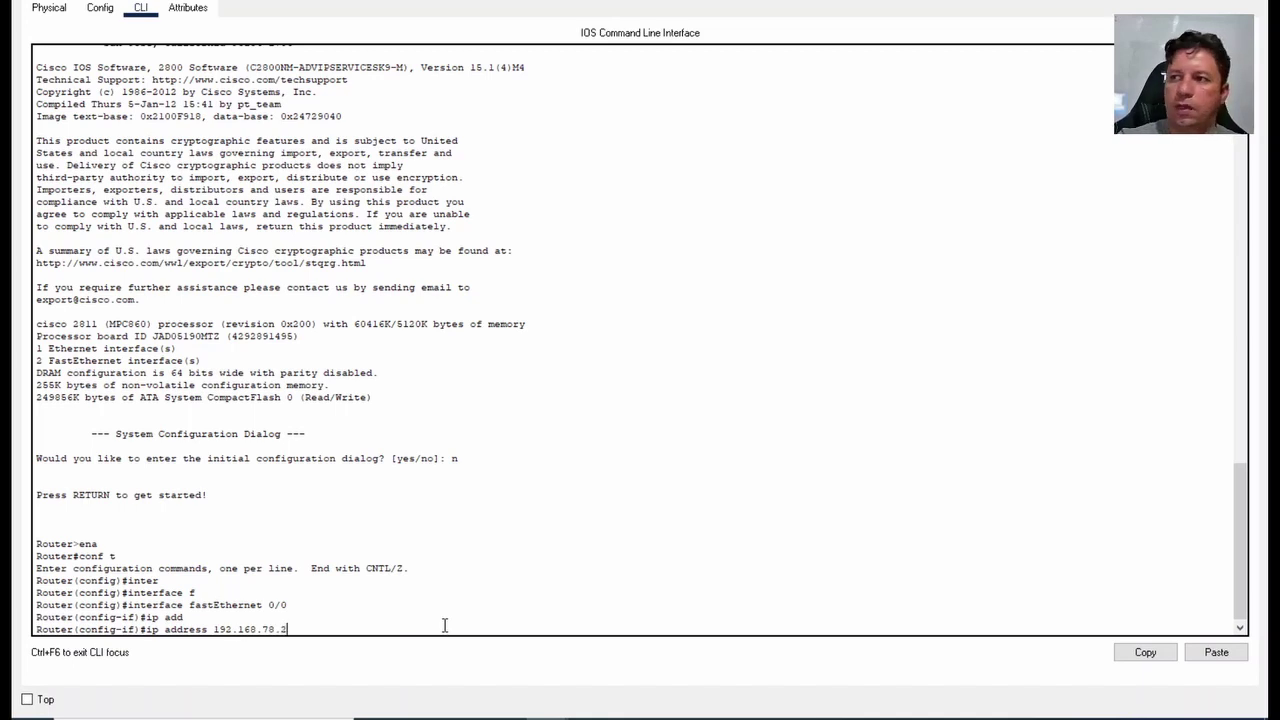
type(" 255")
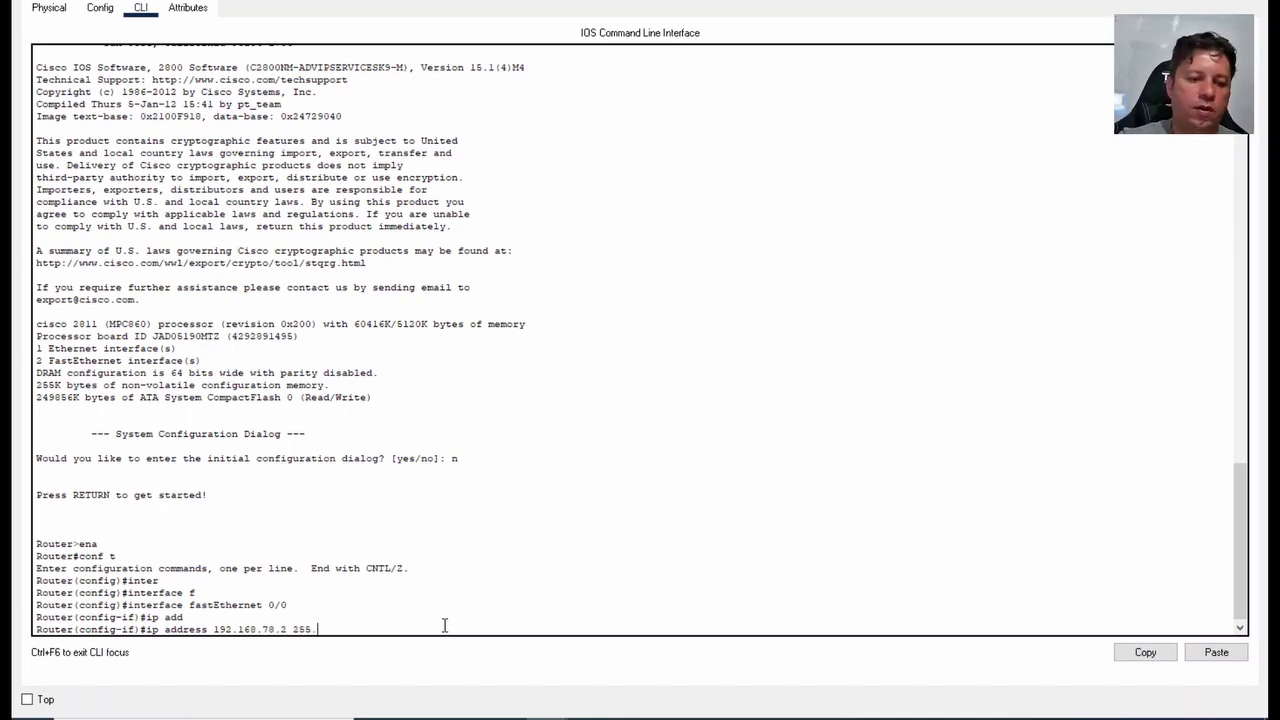
key("BackSpace")
type(".255.255")
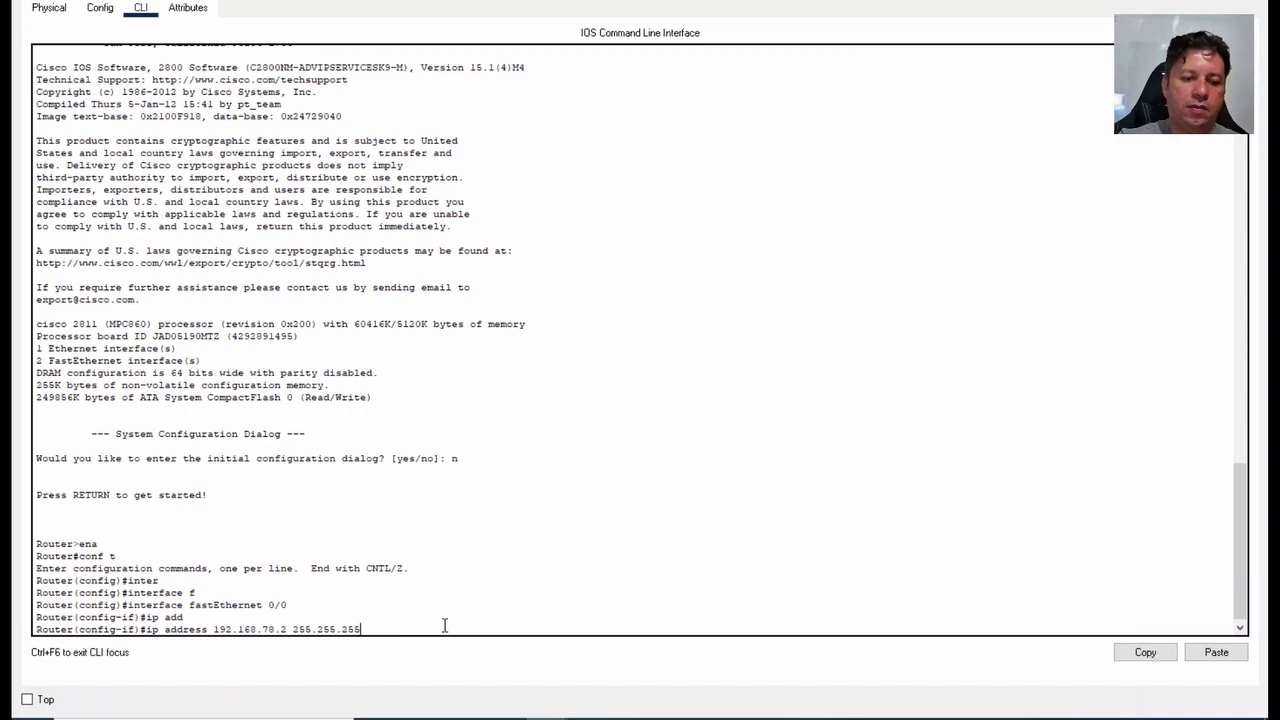
type(".0")
key("Return")
- Enable Router1's FastEthernet 0/0 interface with no shutdown, then restore and minimize the router's window to reveal the topology
type("no sh")
key("Tab")
key("Return")
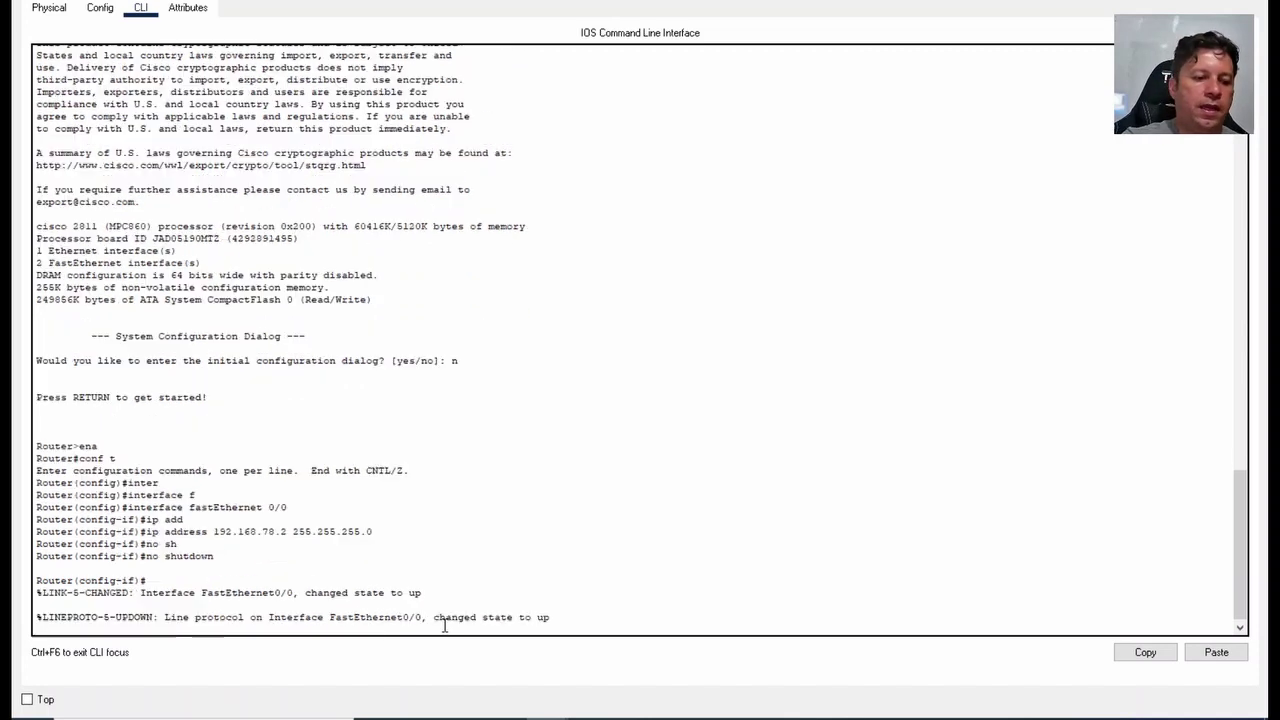
left_click_drag(660, 5, 631, 296)
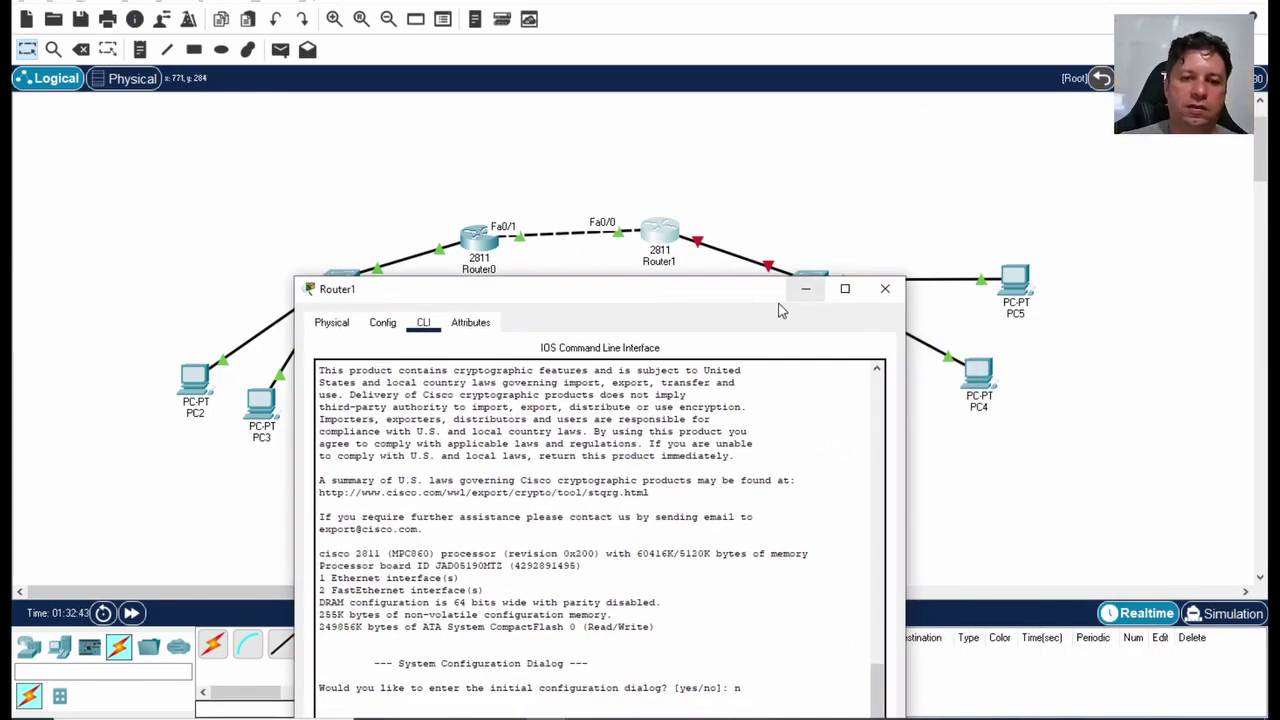
left_click_drag(737, 292, 832, 343)
left_click(708, 276)
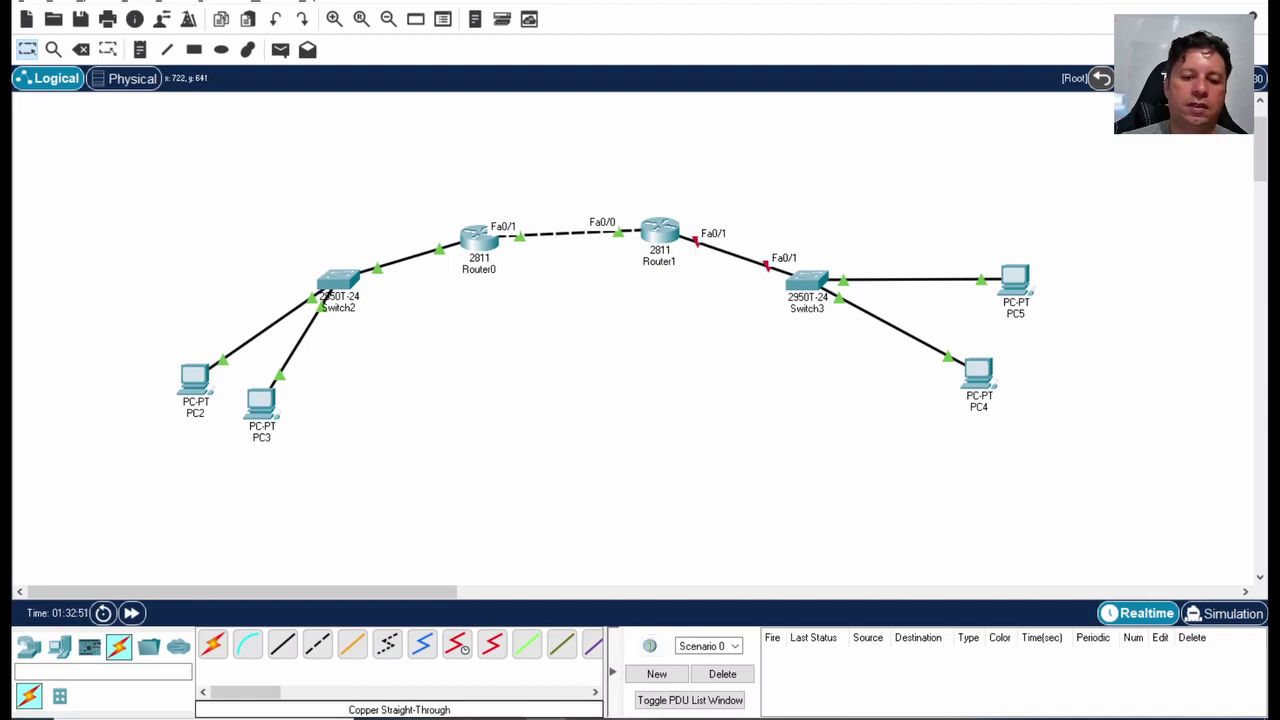
- Check Red 1 on the whiteboard diagram, then return to Packet Tracer and reopen Router1's command line in a maximized window
key("alt+Tab")
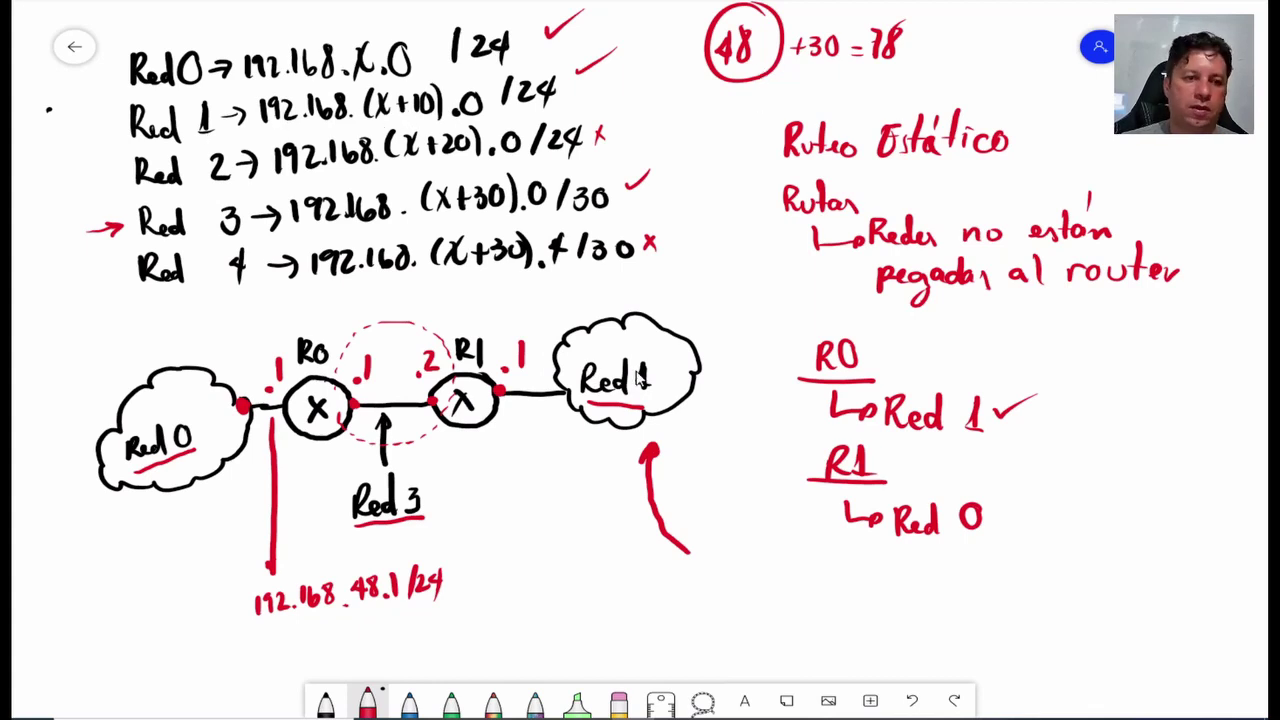
key("alt+Tab")
left_click(668, 240)
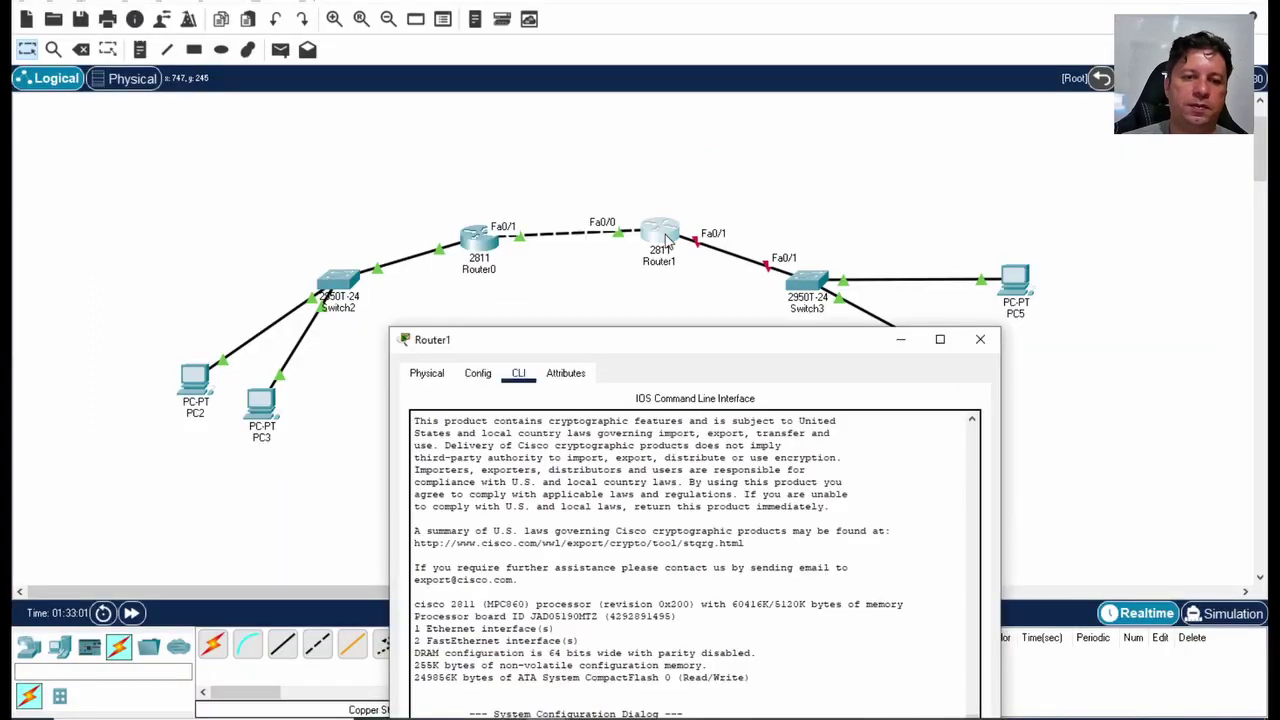
double_click(725, 345)
- Assign IP address 192.168.58.1 with mask 255.255.255.0 to Router1's FastEthernet 0/1 interface
type("in")
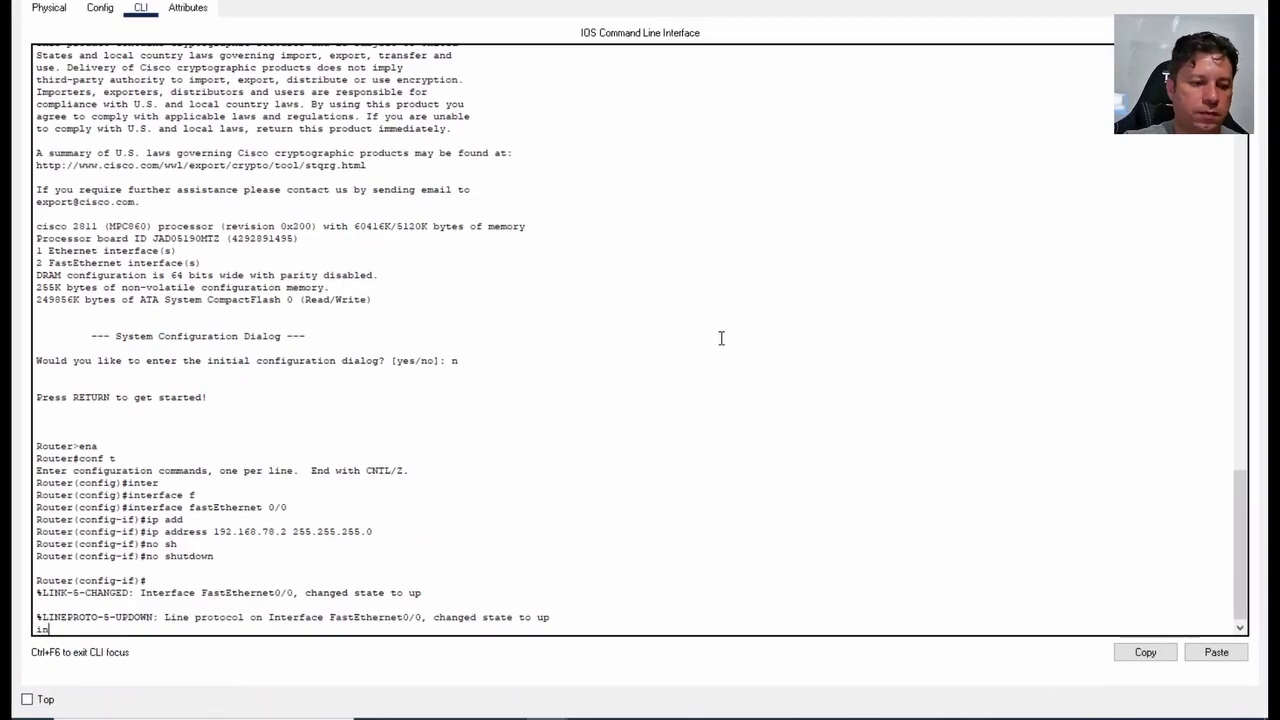
type("ter")
key("Tab")
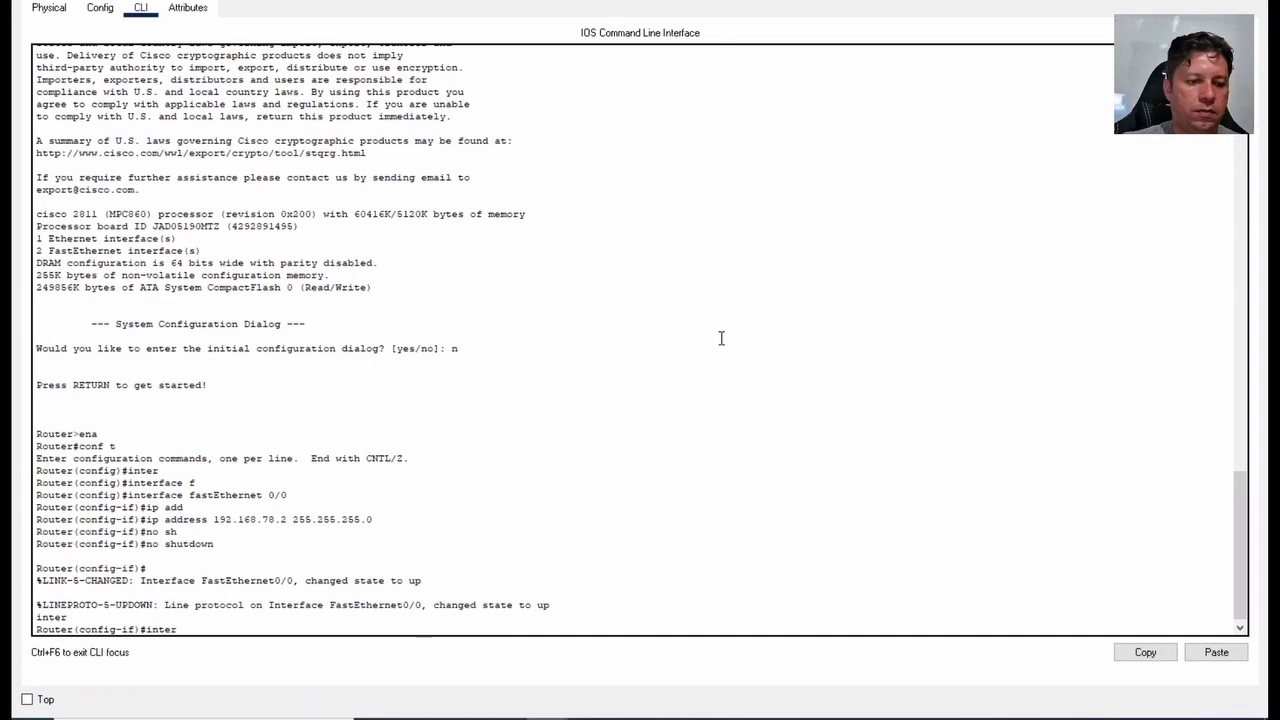
key("Tab")
type("f")
key("Tab")
type("0")
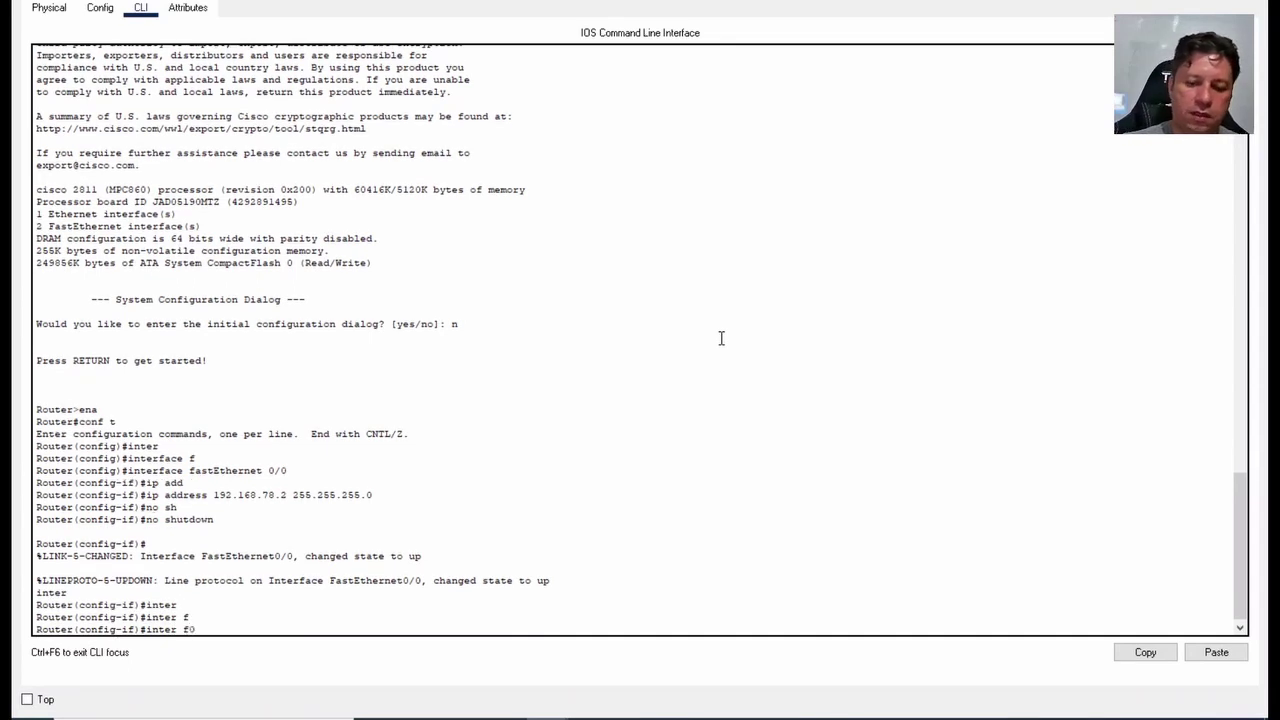
type("/1")
key("Return")
type("ip")
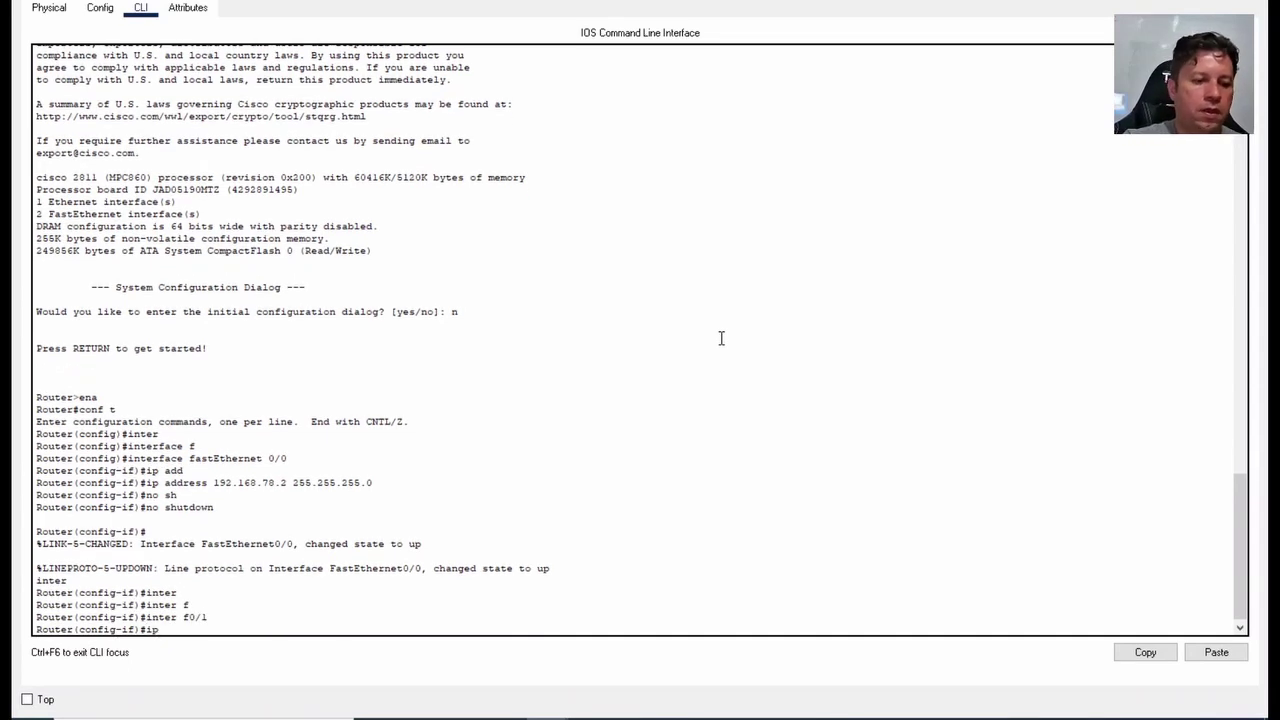
type(" ad")
key("Tab")
type("192.1")
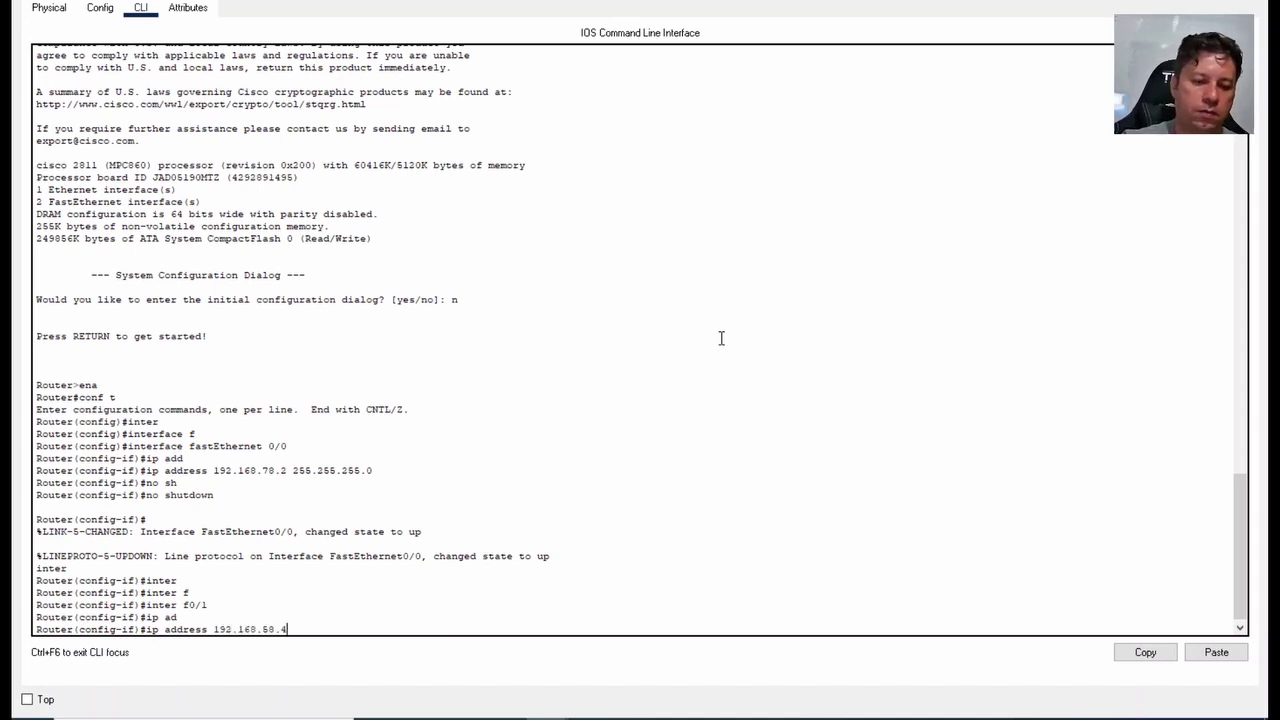
type("68.58.1 255.2")
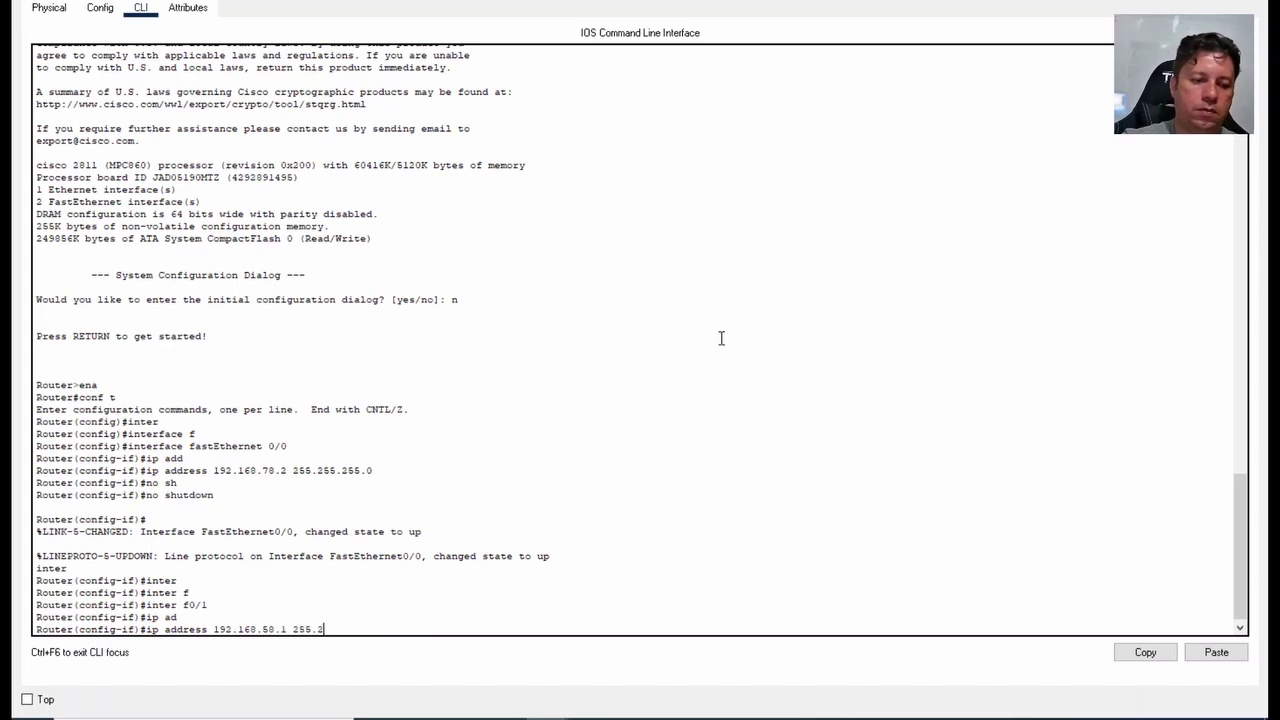
type("55.255.0")
key("Return")
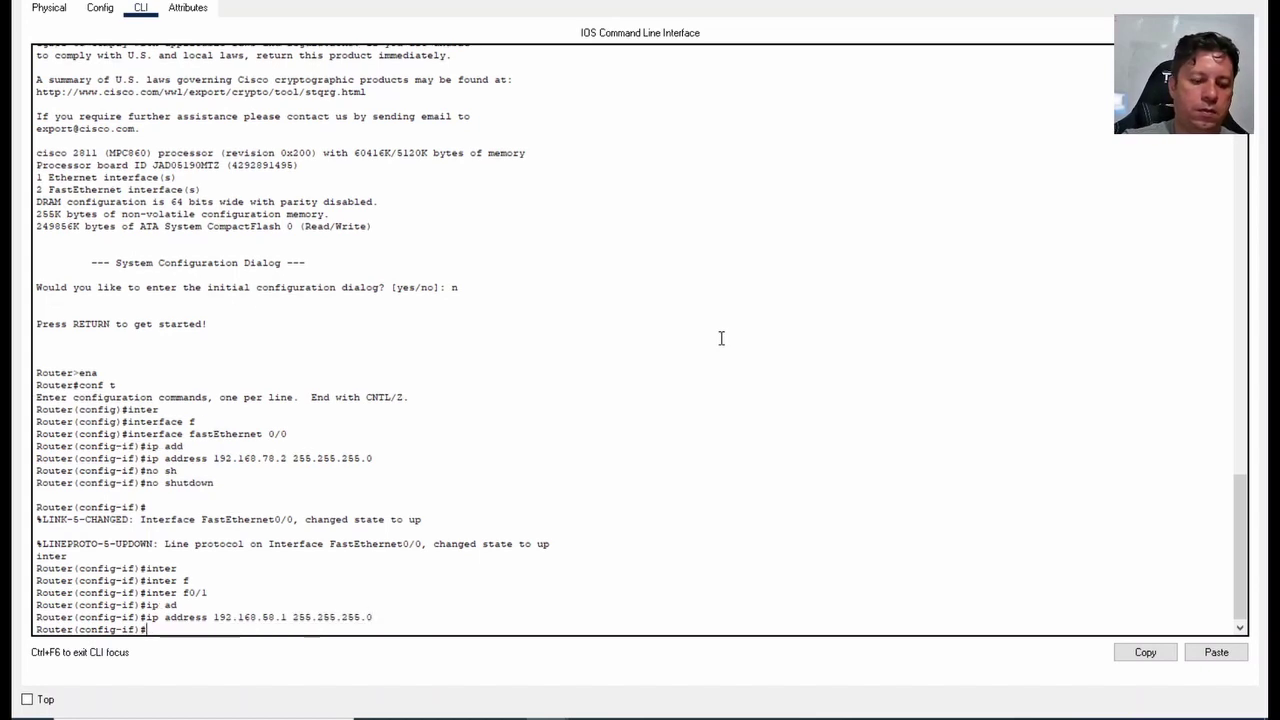
- Enable Router1's FastEthernet 0/1 interface with no shutdown and put the router's window away
type("no sh")
key("Tab")
key("Return")
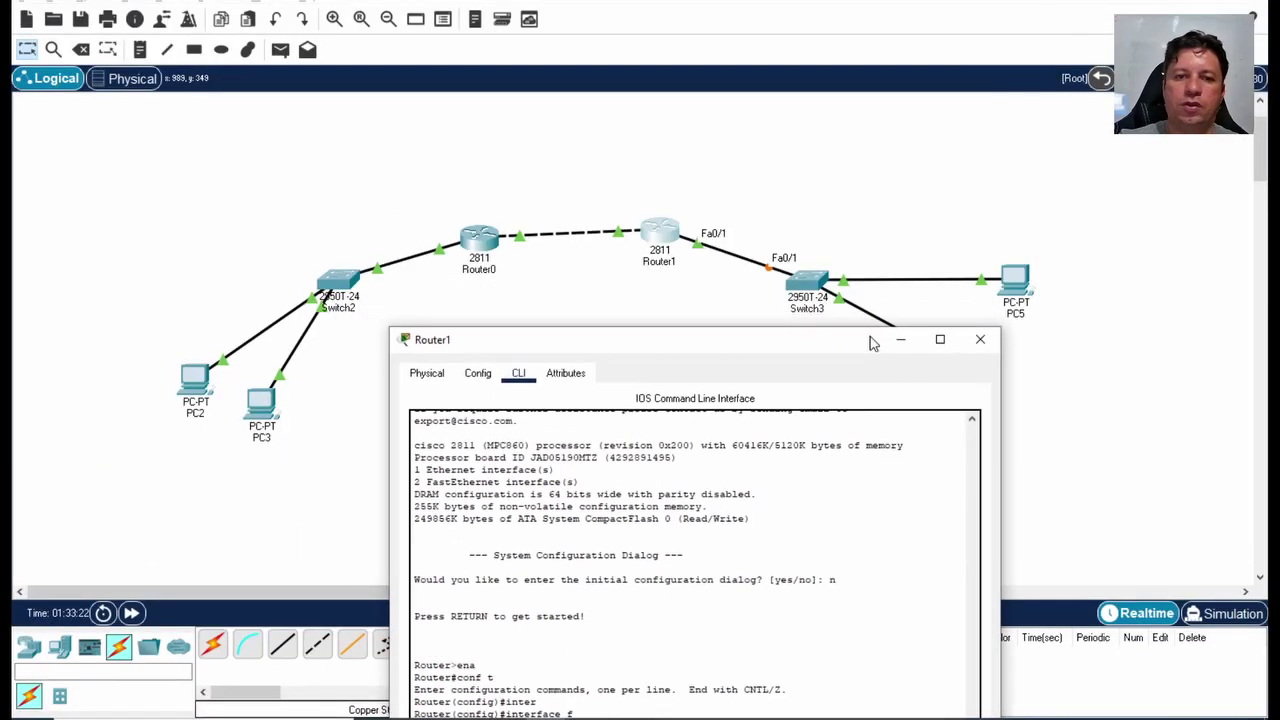
left_click_drag(822, 342, 801, 392)
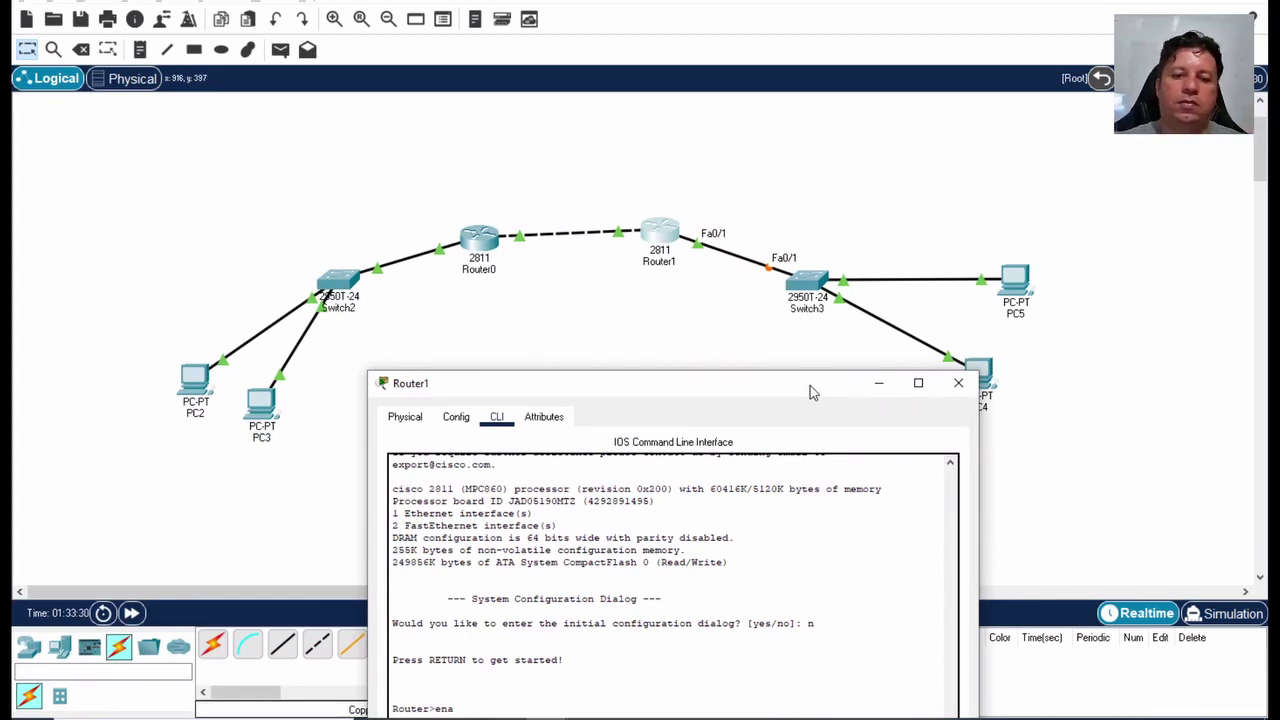
left_click_drag(771, 366, 677, 303)
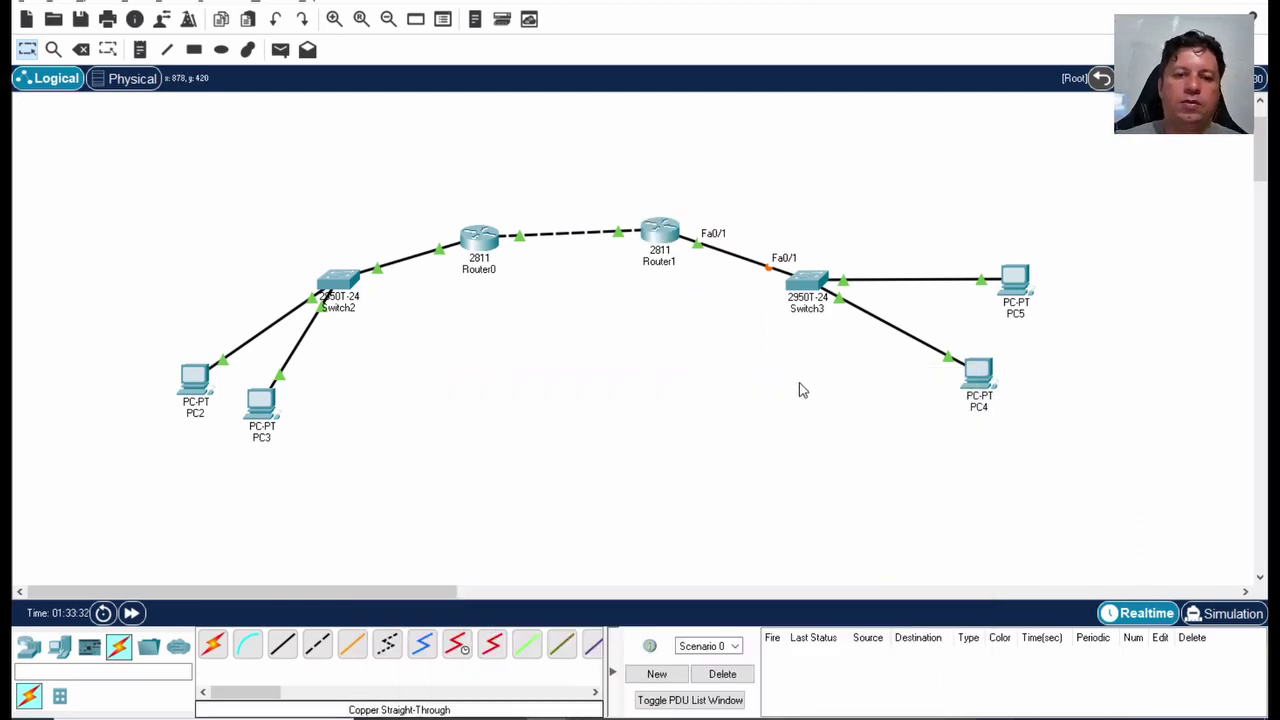
- Rearrange the topology by moving PC4 down and toward Switch3 and PC5 slightly downward
left_click_drag(977, 378, 934, 419)
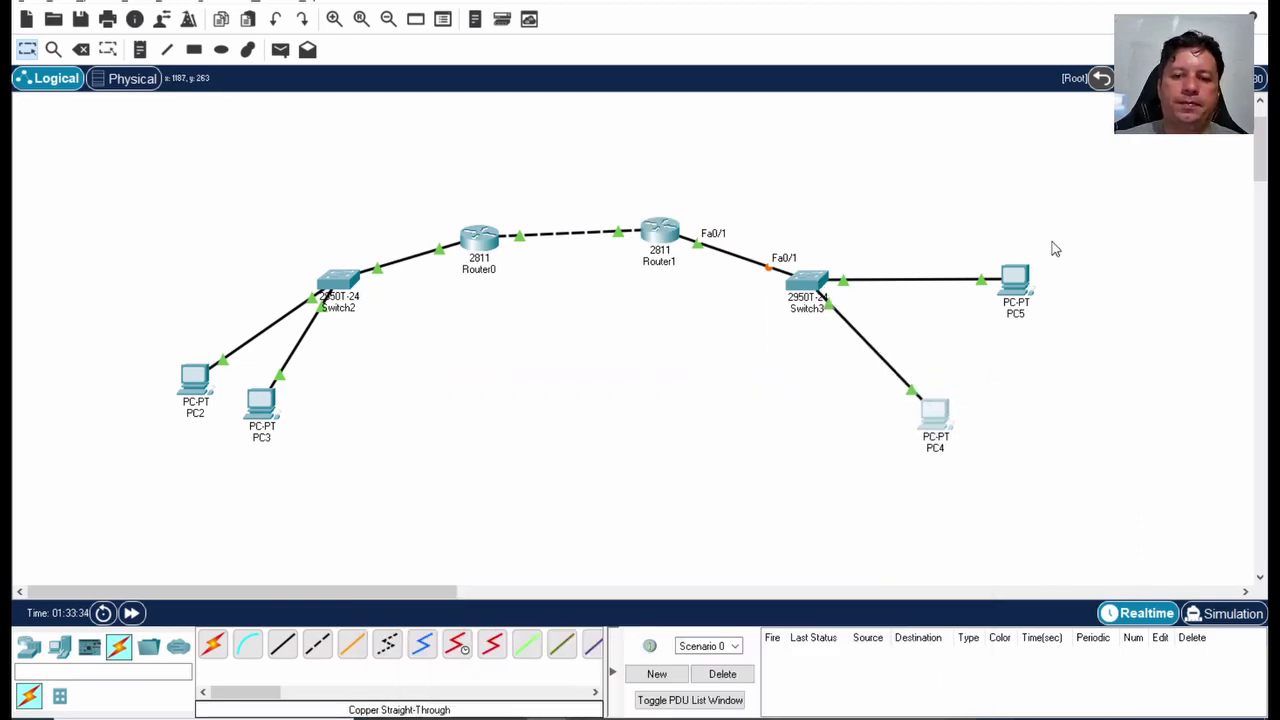
left_click_drag(1013, 281, 1003, 318)
mouse_move(1003, 318)
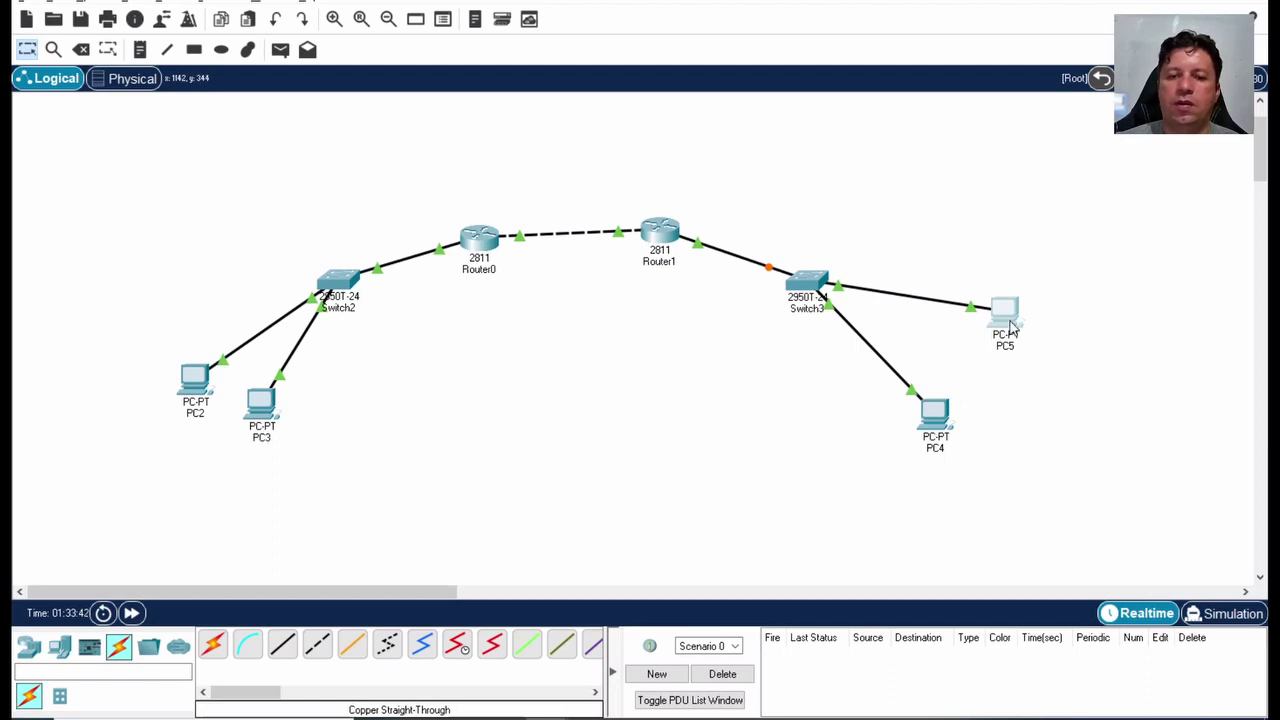
- Open PC5's IP configuration and set the IPv4 address to 192.168.58.2 with subnet mask 255.255.255.0
left_click(1005, 318)
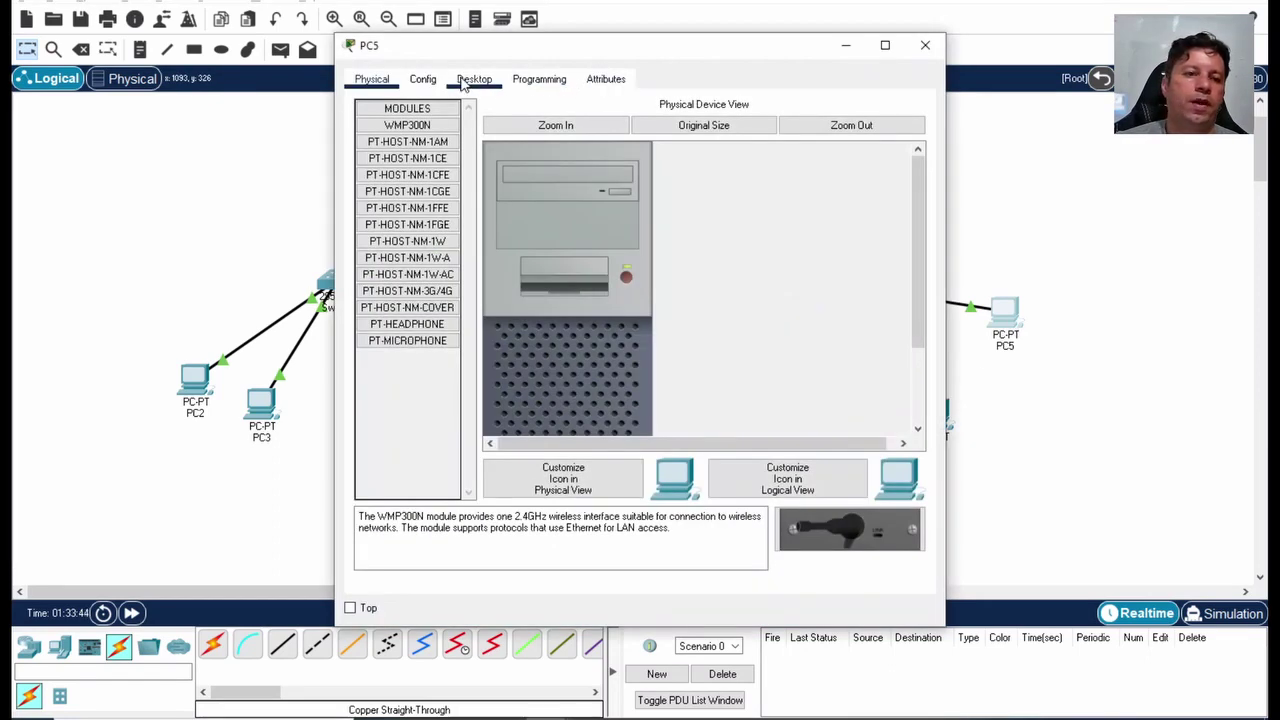
left_click(463, 85)
left_click(406, 142)
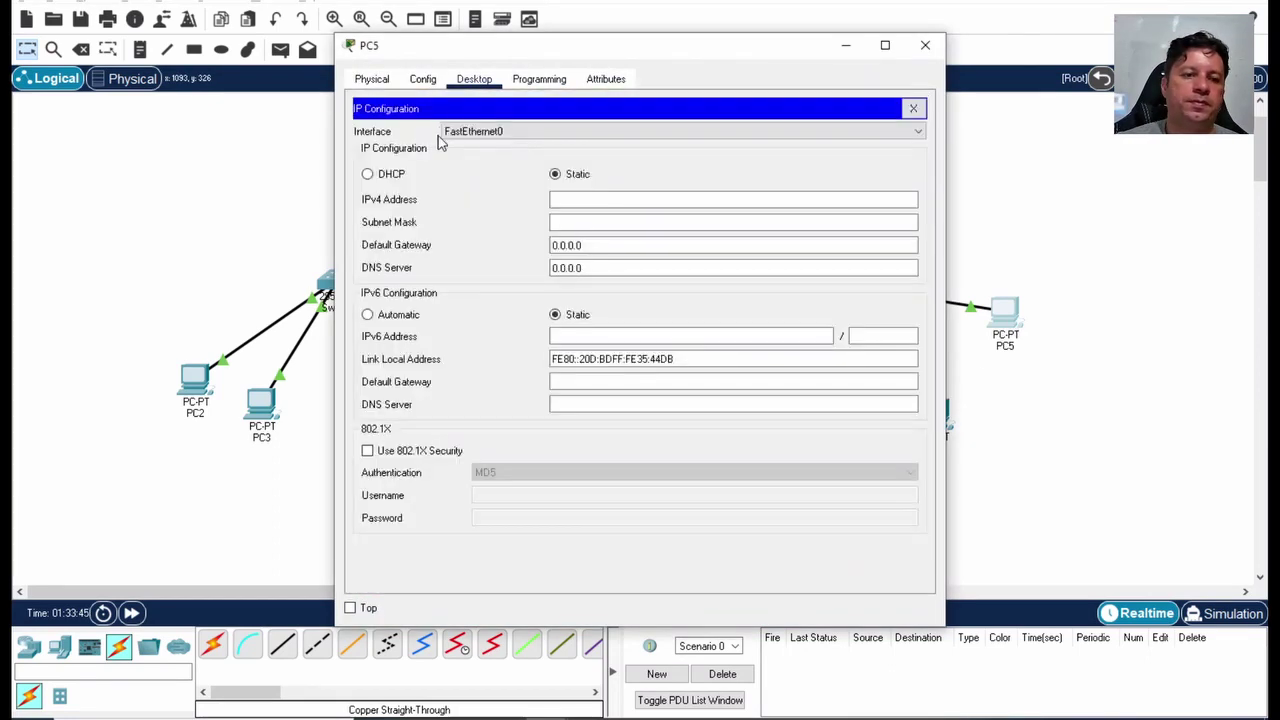
left_click(594, 207)
type("192.168.")
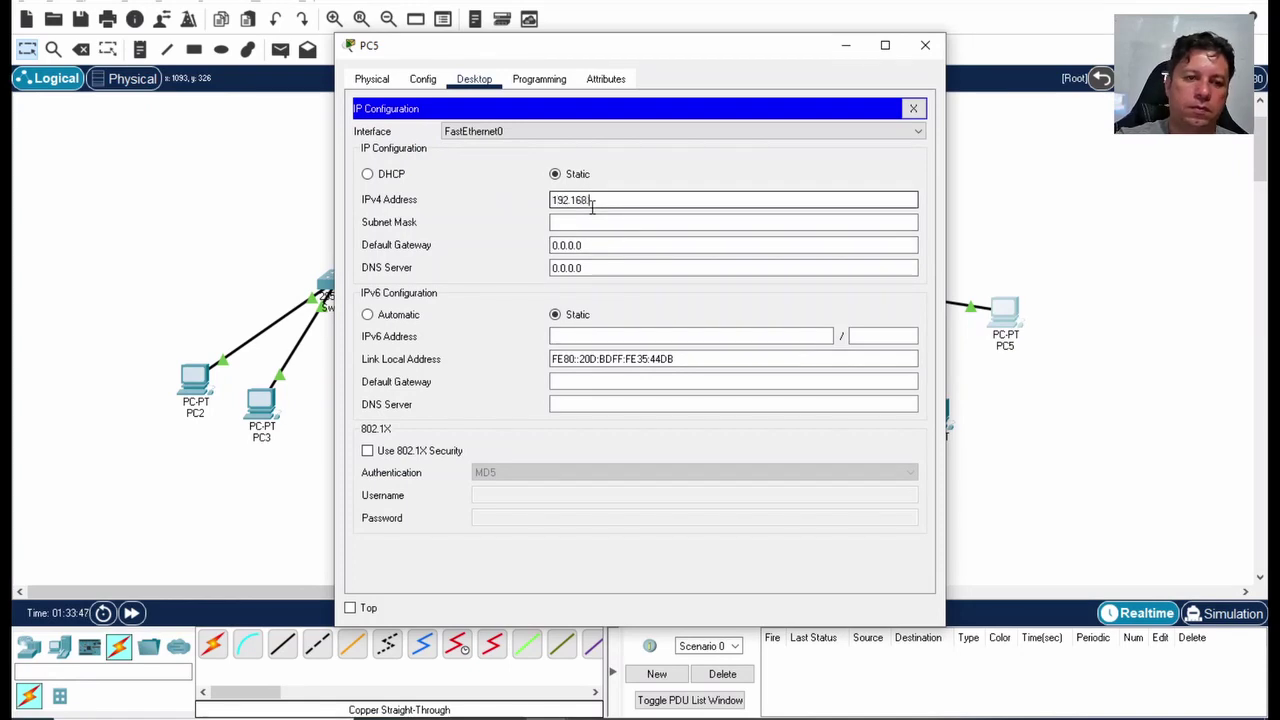
type("57")
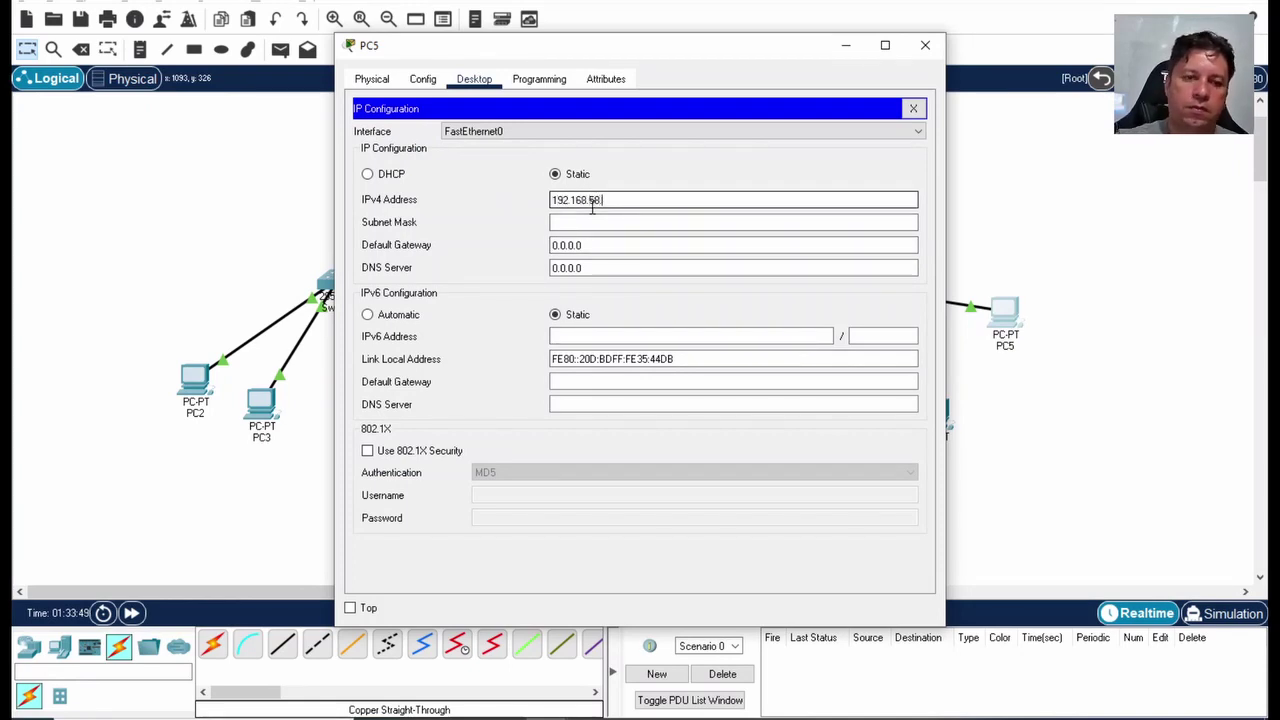
type(".2")
key("Tab")
type("255.2")
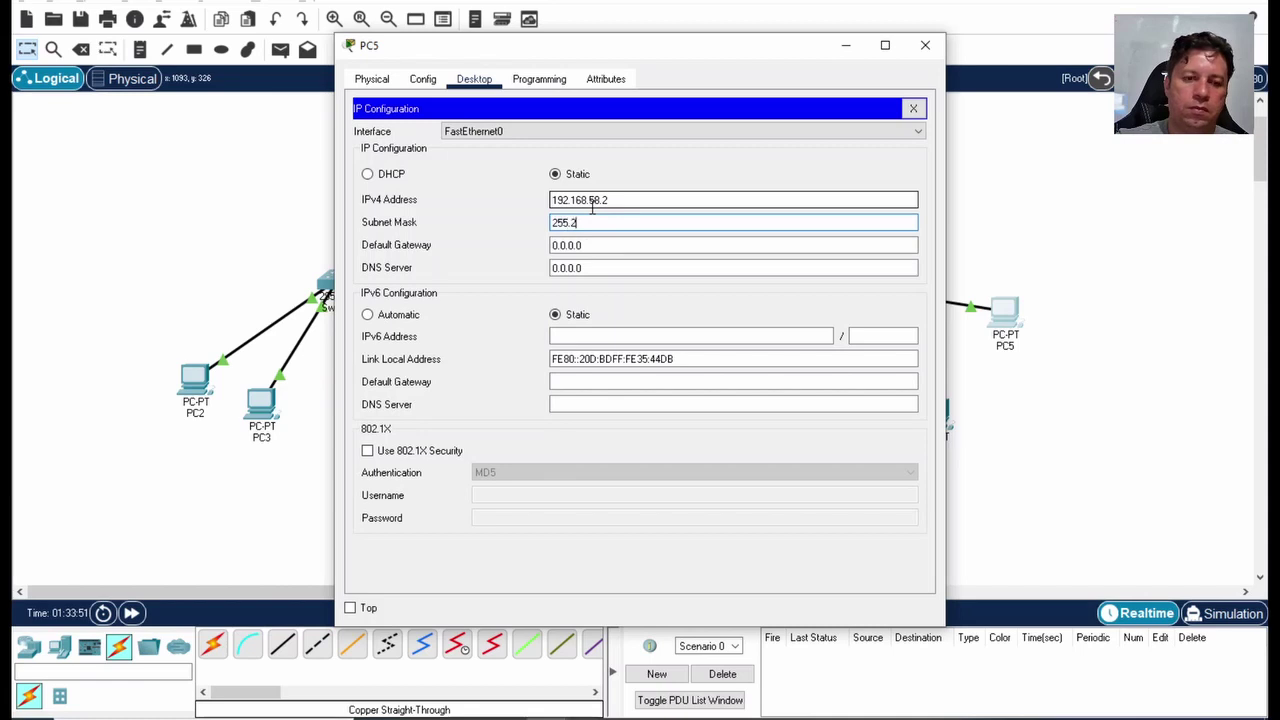
type("55.255.0")
key("Tab")
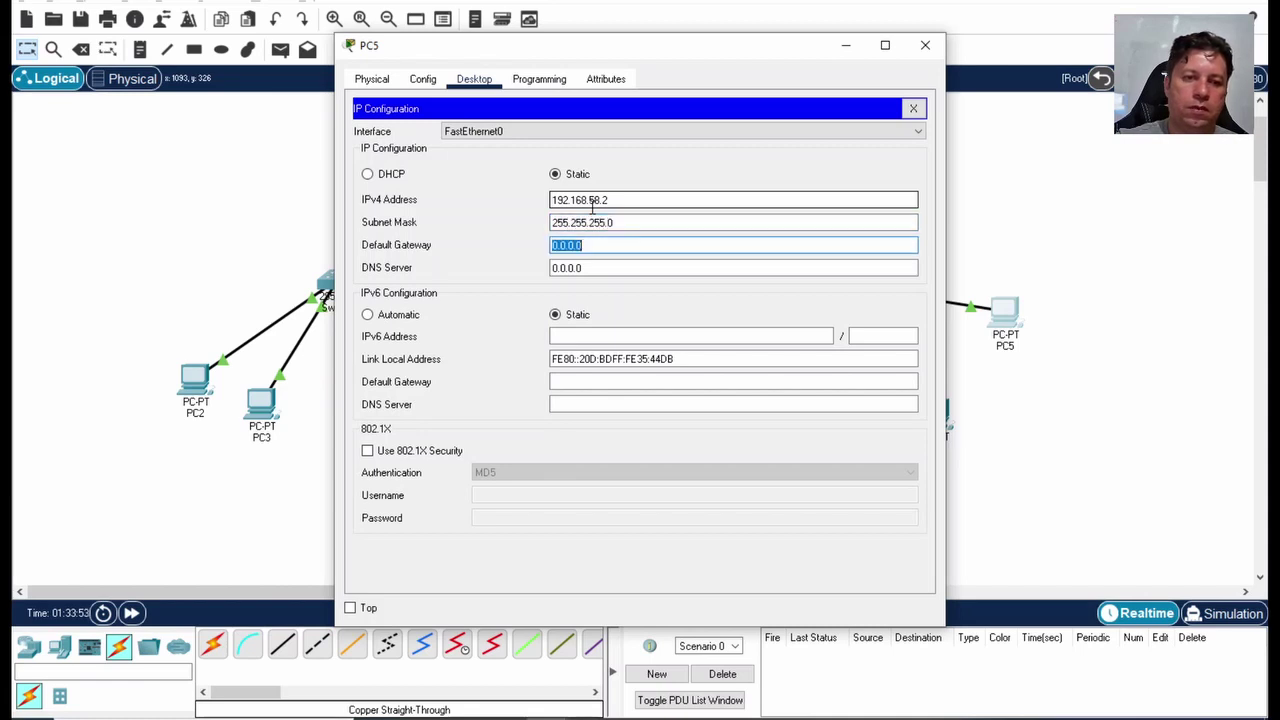
- Set PC5's default gateway to 192.168.58.1, close the IP configuration and open the PC's command prompt
type("192.168")
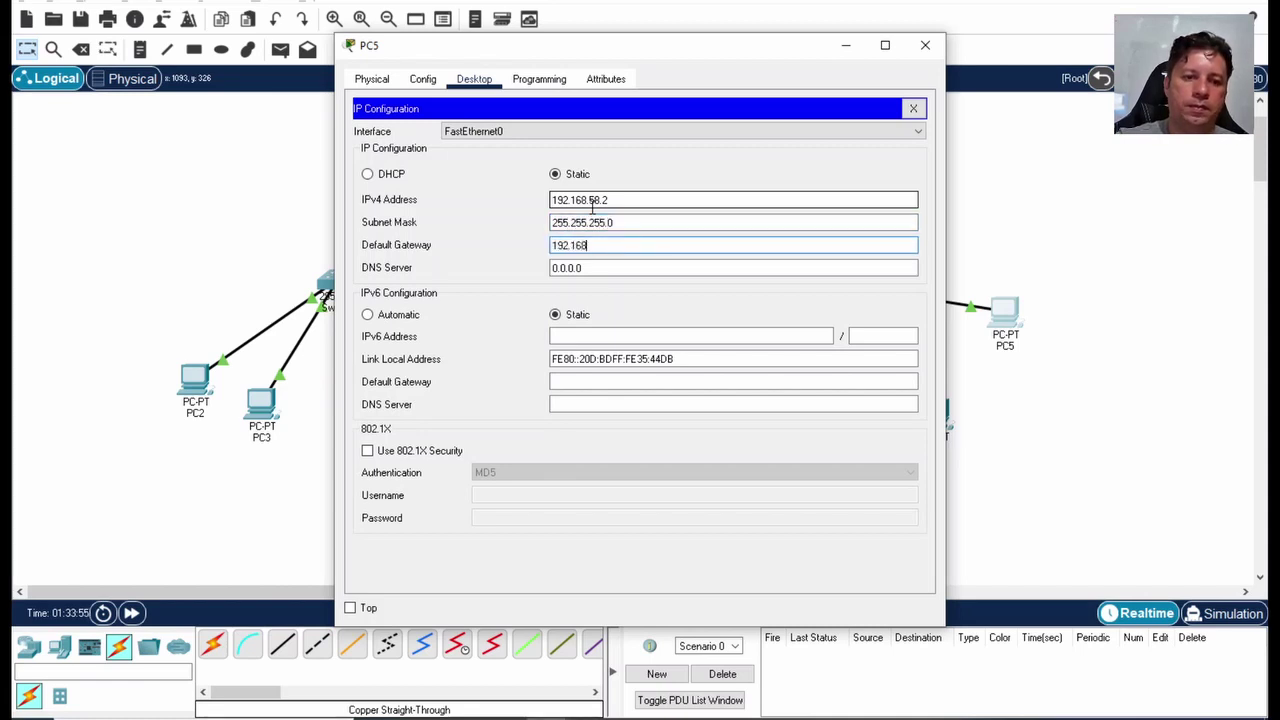
type(".58.1")
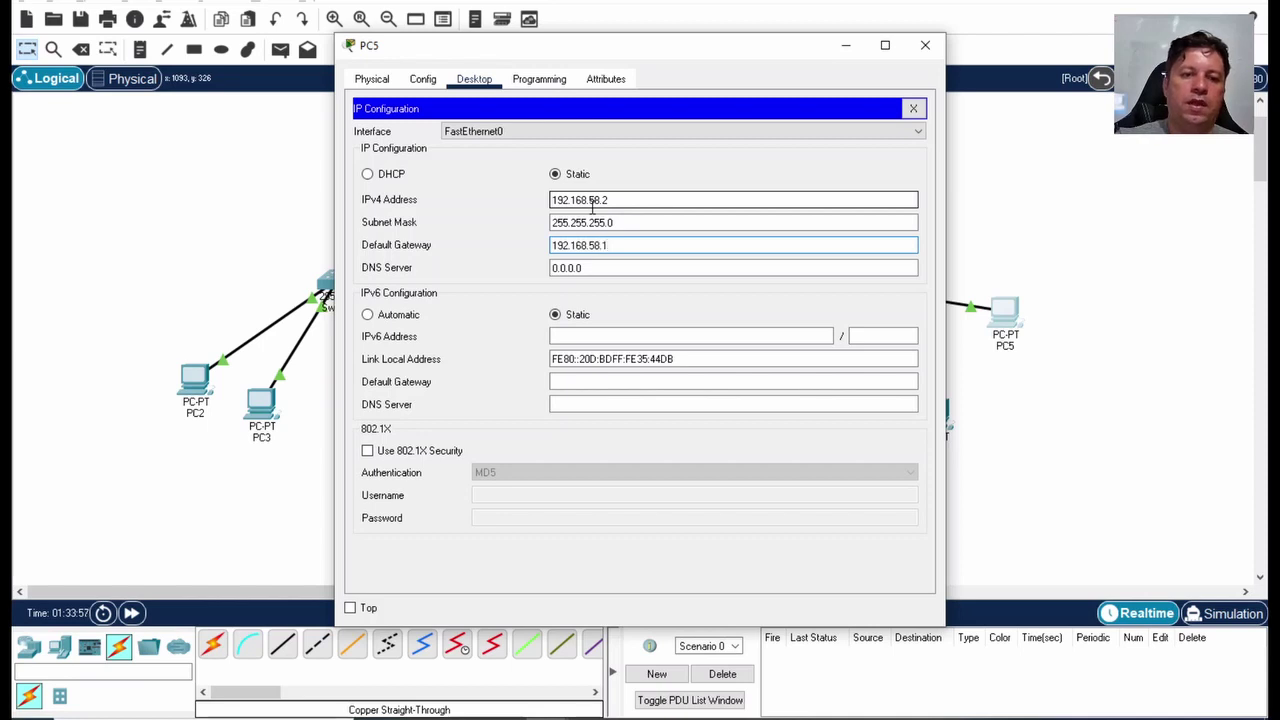
key("Tab")
key("Tab")
left_click(913, 108)
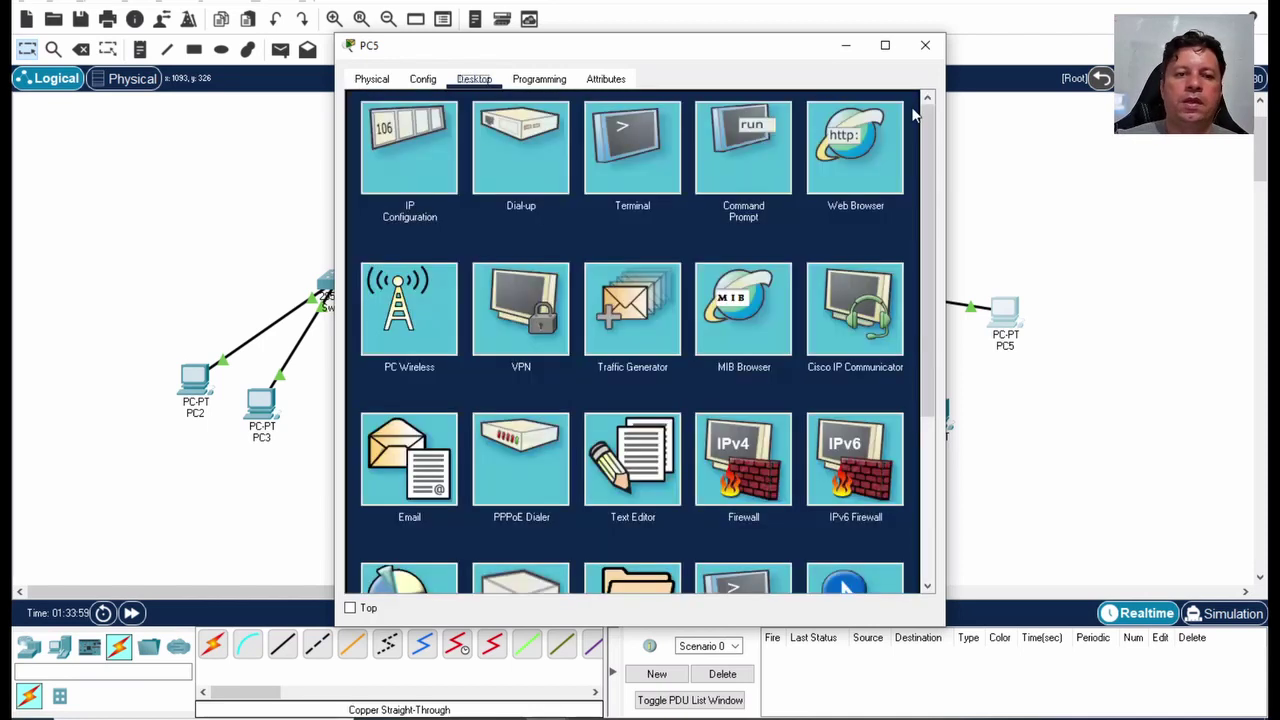
left_click(715, 147)
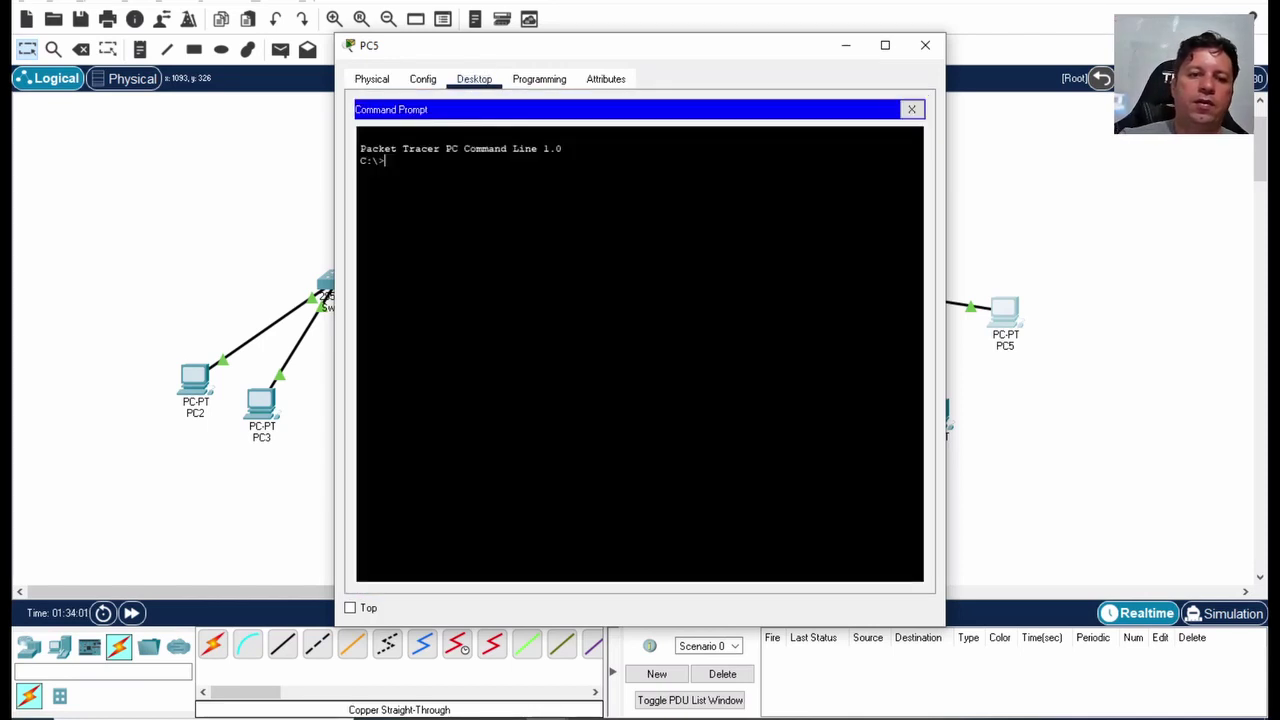
- Display PC5's IP settings with ipconfig, ping its gateway 192.168.58.1, and put the PC's window away
type("ipconfig")
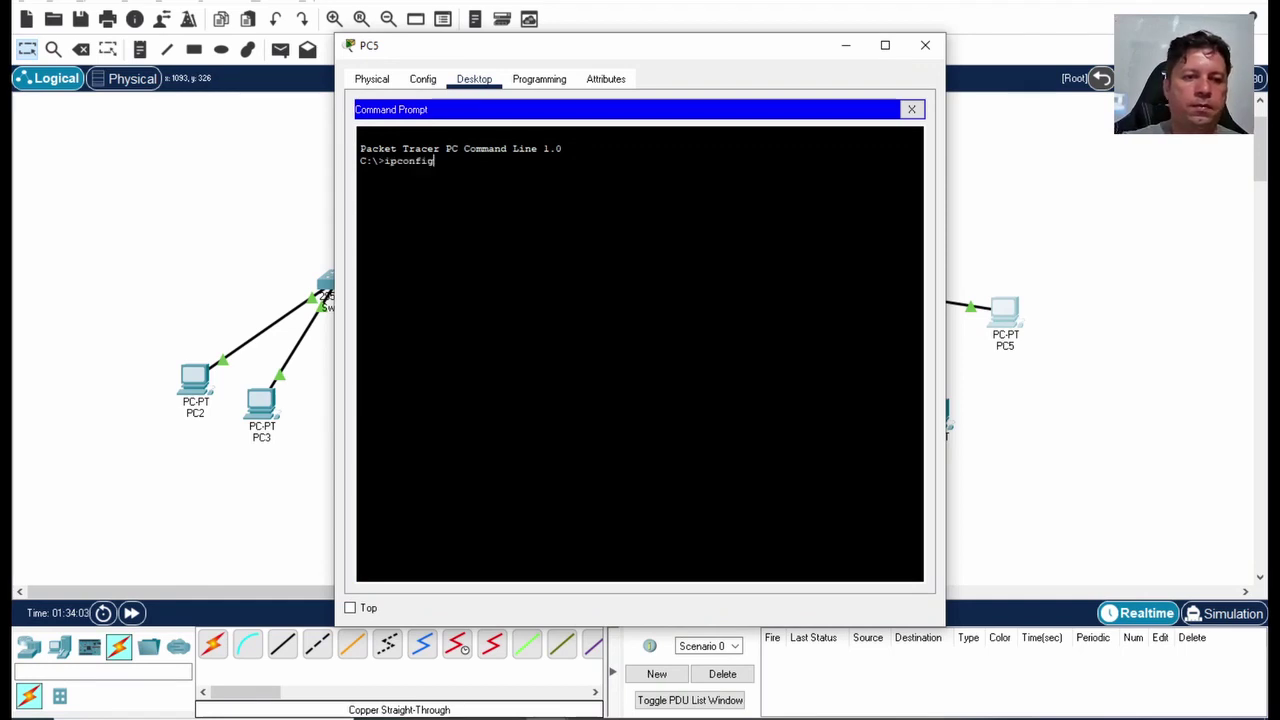
key("Return")
type("ping")
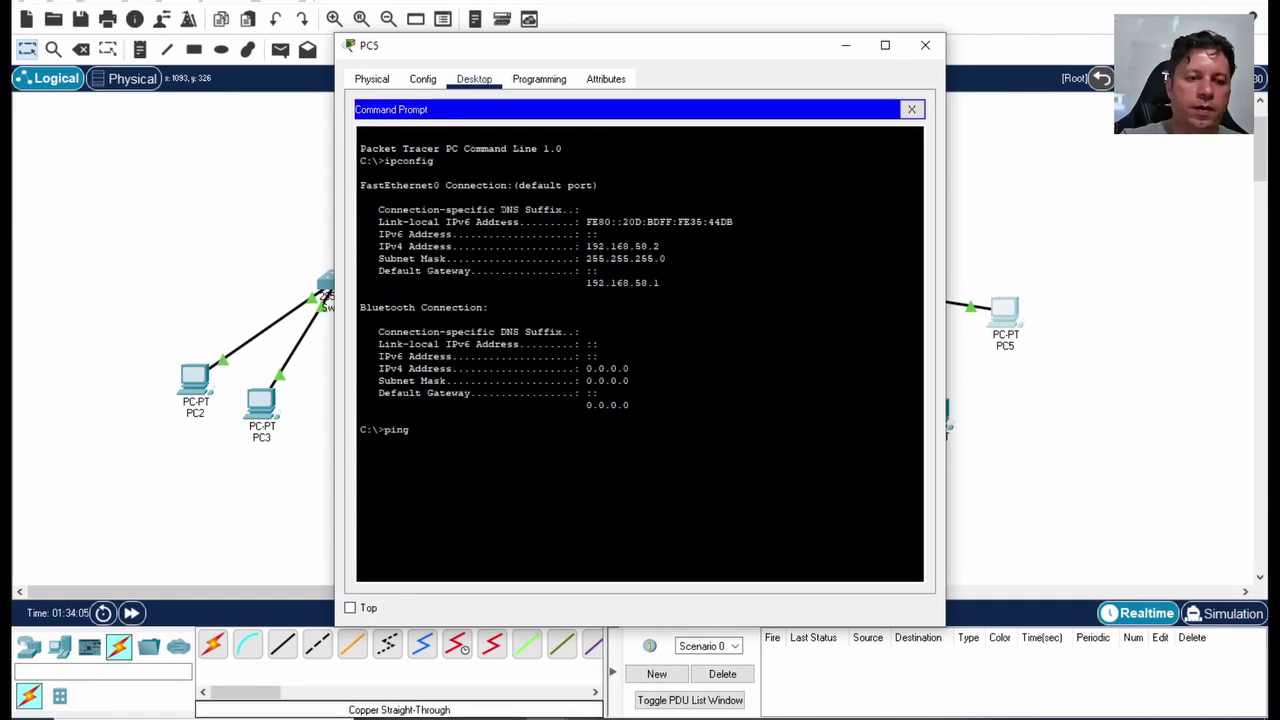
type(" 192.168.5")
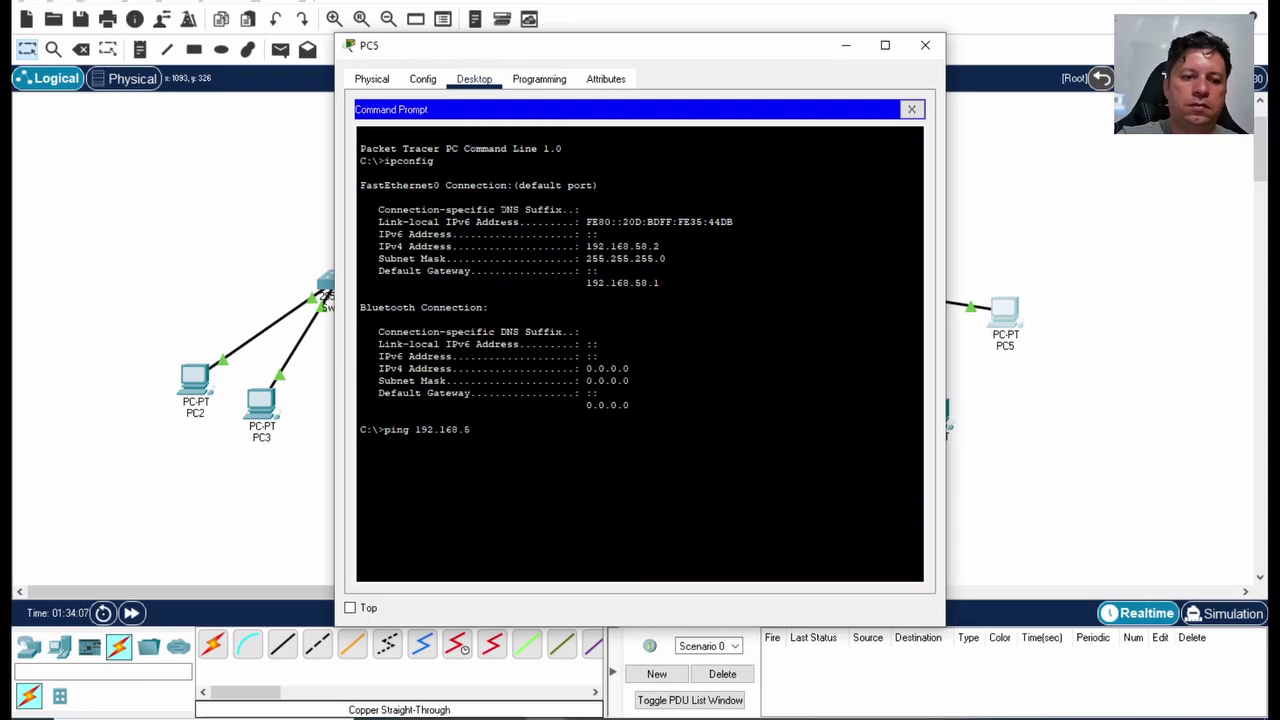
type("8.1")
key("Return")
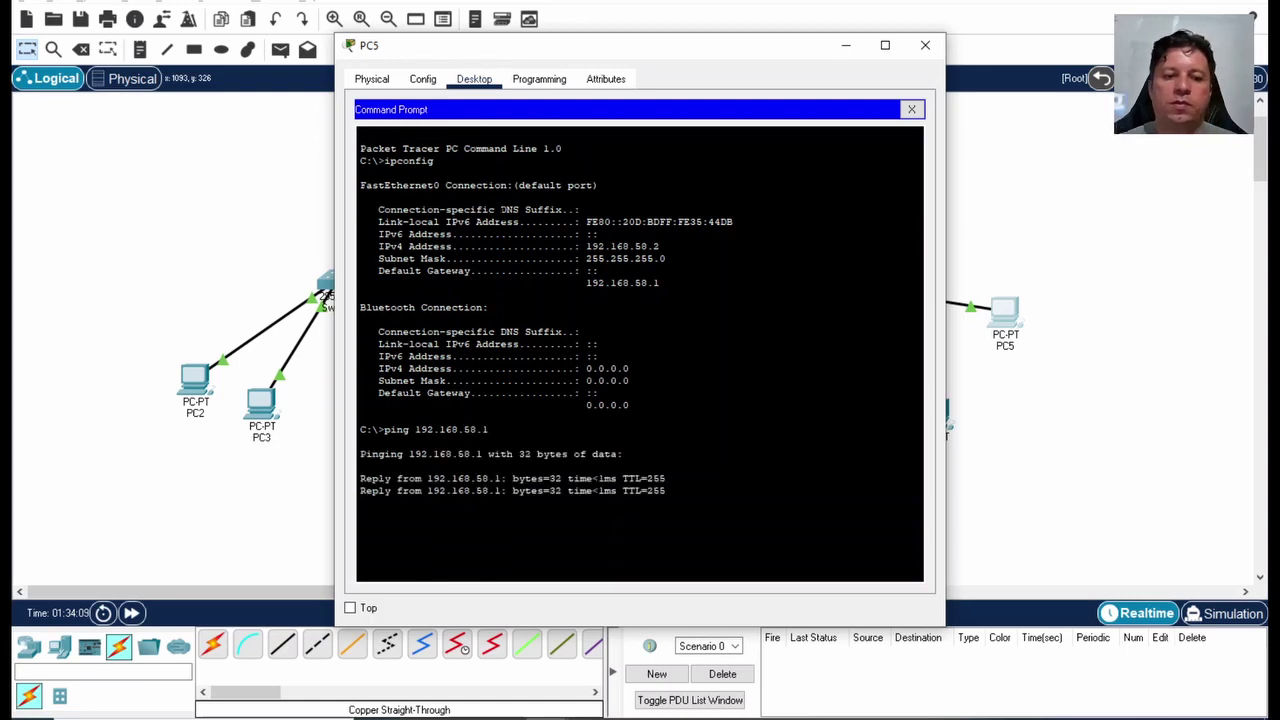
left_click(845, 46)
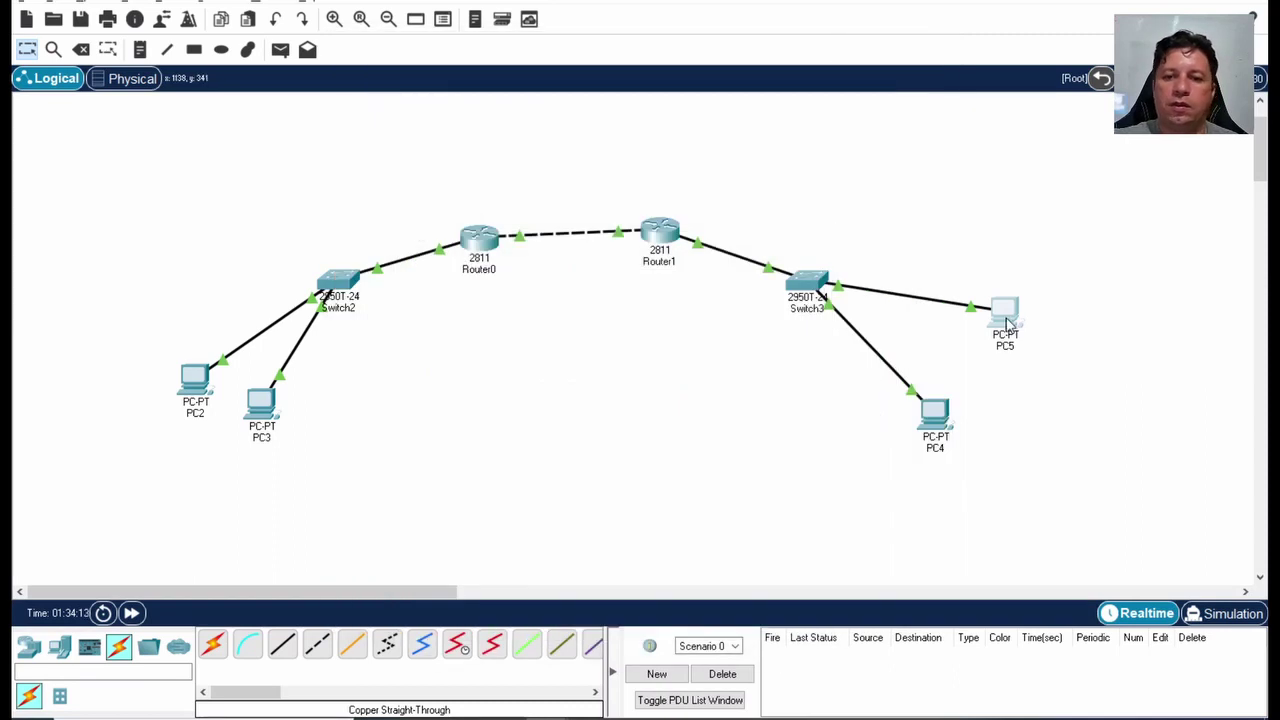
mouse_move(1008, 322)
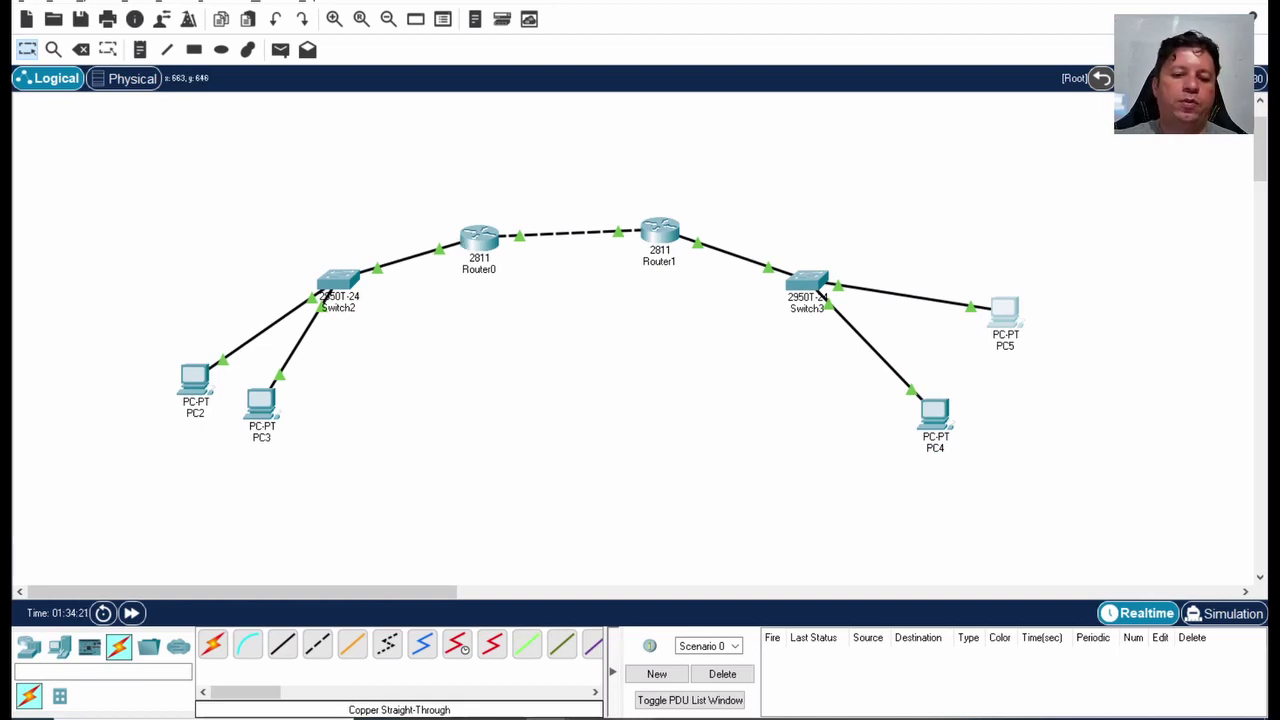
- Switch to Microsoft Whiteboard and sketch two linked routers in red below the diagram, with a switch and two PCs attached to the second router
left_click(634, 645)
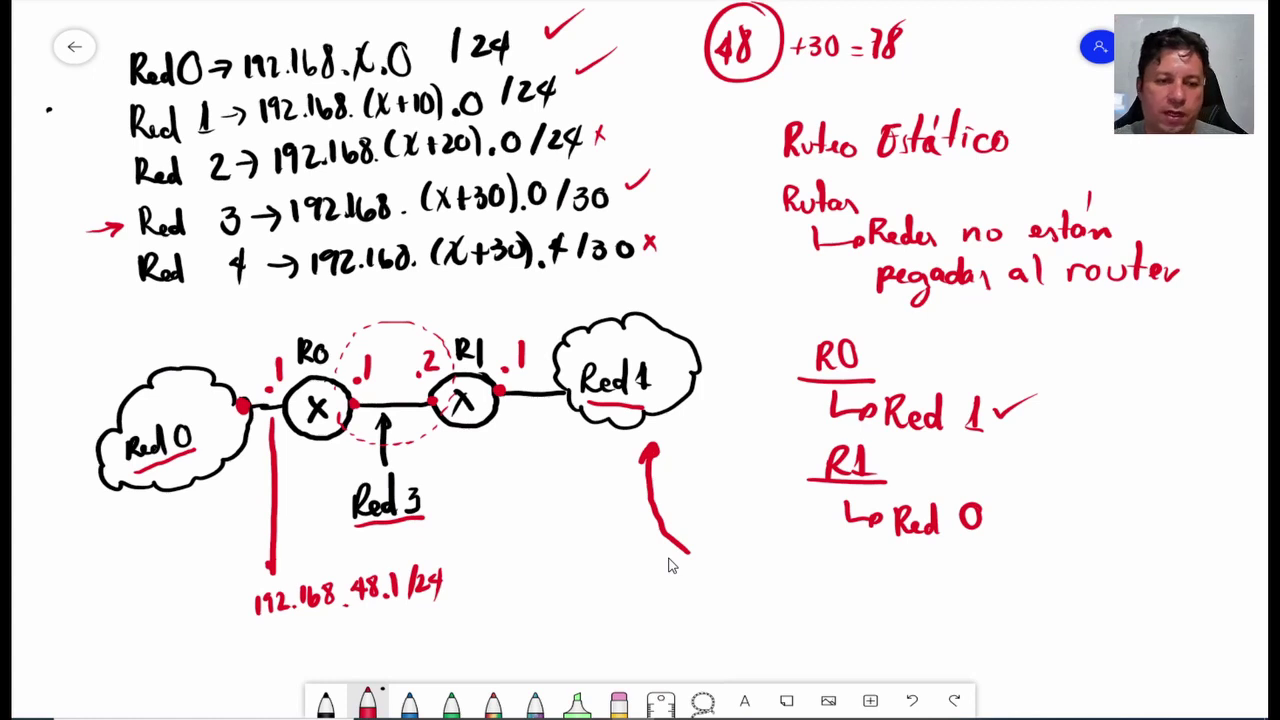
scroll(637, 283, "down", 3)
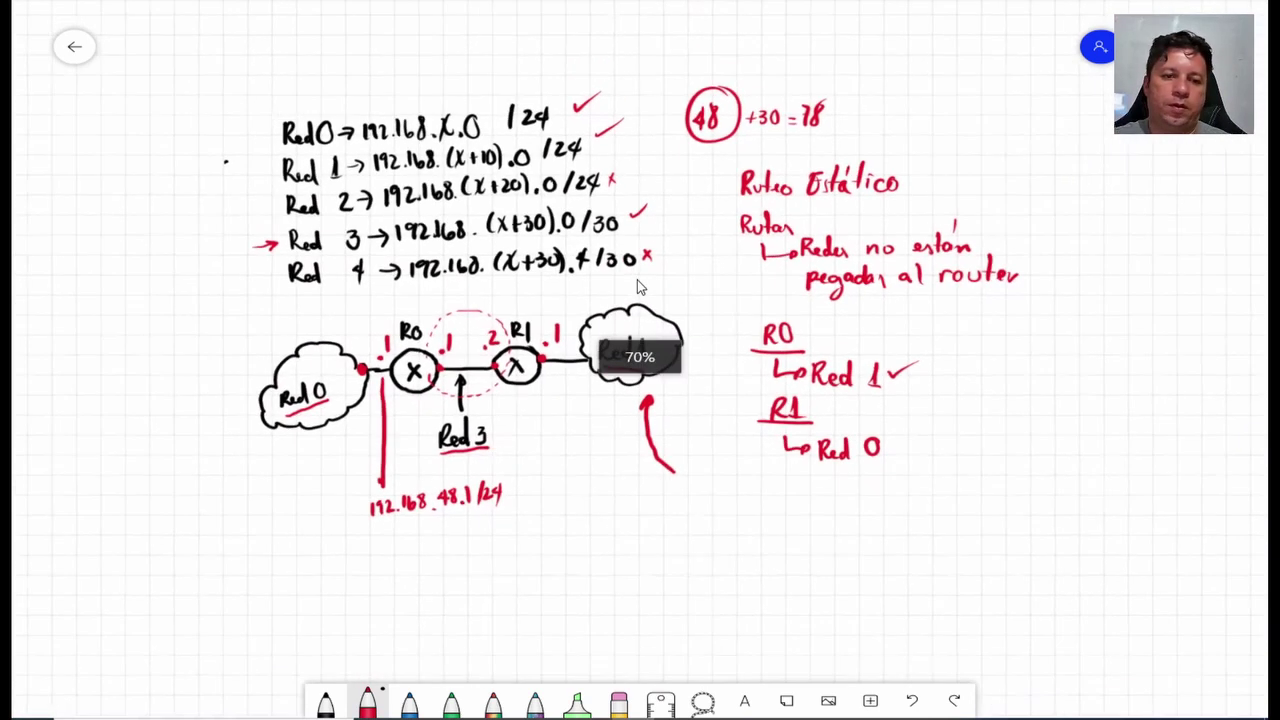
left_click_drag(657, 464, 580, 458)
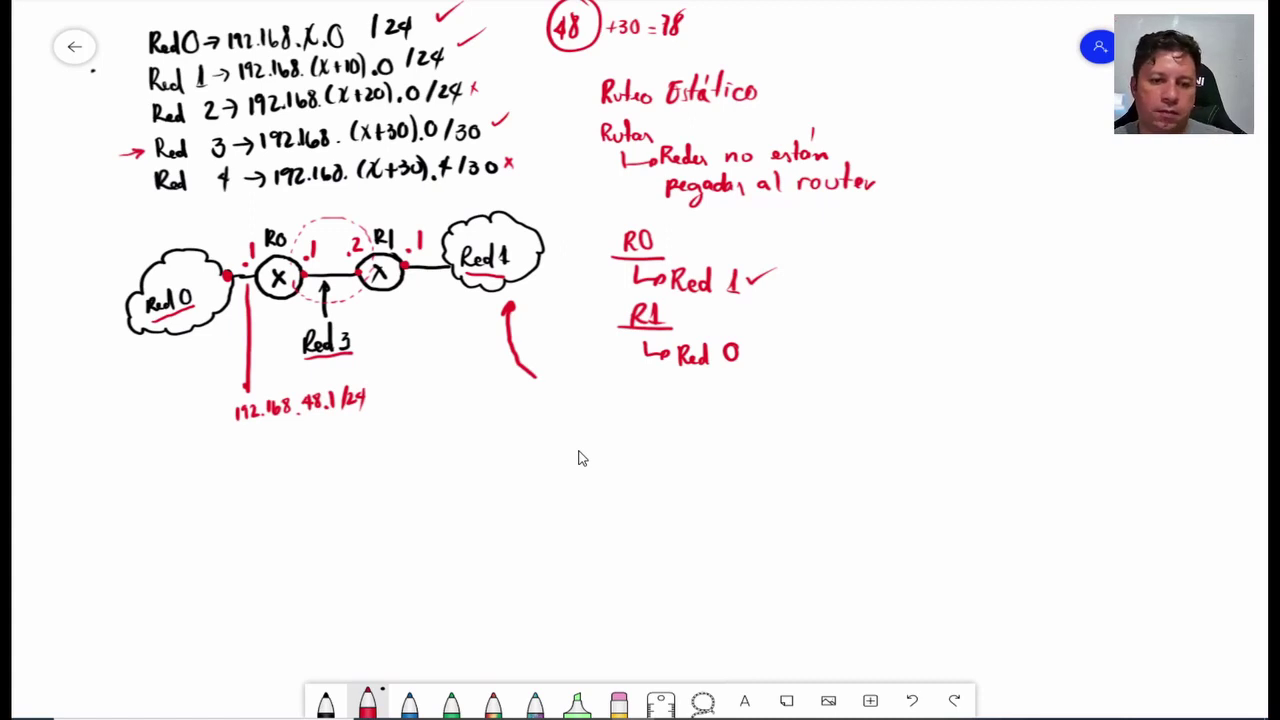
mouse_move(556, 495)
left_mouse_down()
mouse_move(550, 526)
mouse_move(558, 496)
mouse_move(622, 510)
mouse_move(648, 489)
mouse_move(646, 519)
mouse_move(800, 500)
mouse_move(776, 522)
mouse_move(785, 586)
mouse_move(760, 586)
mouse_move(780, 590)
left_mouse_up()
mouse_move(834, 518)
left_mouse_down()
mouse_move(872, 552)
mouse_move(822, 588)
mouse_move(858, 588)
left_mouse_up()
left_click_drag(828, 586, 862, 582)
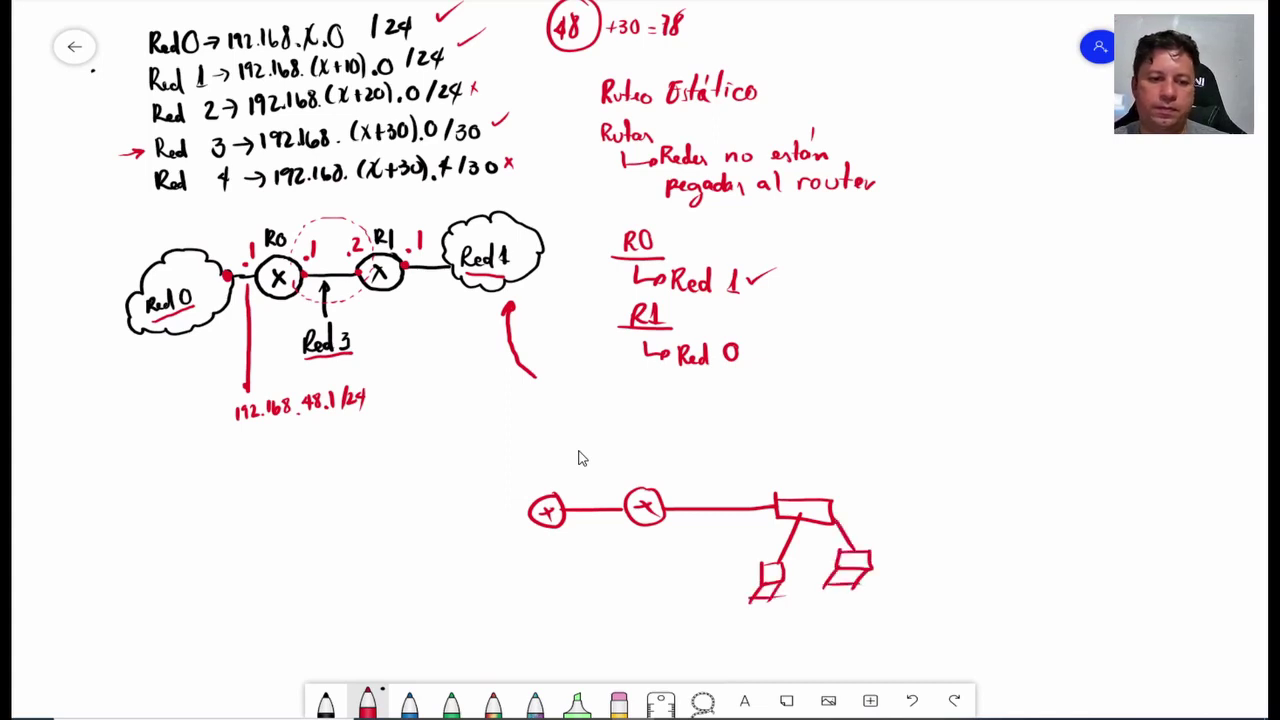
- Sketch a second switch linked to the first router in red, with two PCs connected below the switch
mouse_move(522, 508)
left_mouse_down()
mouse_move(428, 542)
mouse_move(486, 518)
left_mouse_up()
mouse_move(486, 518)
left_mouse_down()
mouse_move(415, 540)
mouse_move(421, 557)
mouse_move(400, 584)
left_mouse_up()
left_click_drag(382, 580, 406, 602)
mouse_move(378, 604)
left_mouse_down()
mouse_move(408, 602)
mouse_move(380, 602)
left_mouse_up()
left_click_drag(380, 604, 368, 624)
left_click_drag(472, 542, 472, 576)
mouse_move(458, 576)
left_mouse_down()
mouse_move(486, 574)
mouse_move(482, 596)
left_mouse_up()
mouse_move(466, 594)
left_mouse_down()
mouse_move(478, 592)
mouse_move(460, 596)
left_mouse_up()
mouse_move(462, 596)
left_mouse_down()
mouse_move(450, 614)
mouse_move(478, 612)
left_mouse_up()
left_click_drag(450, 612, 464, 610)
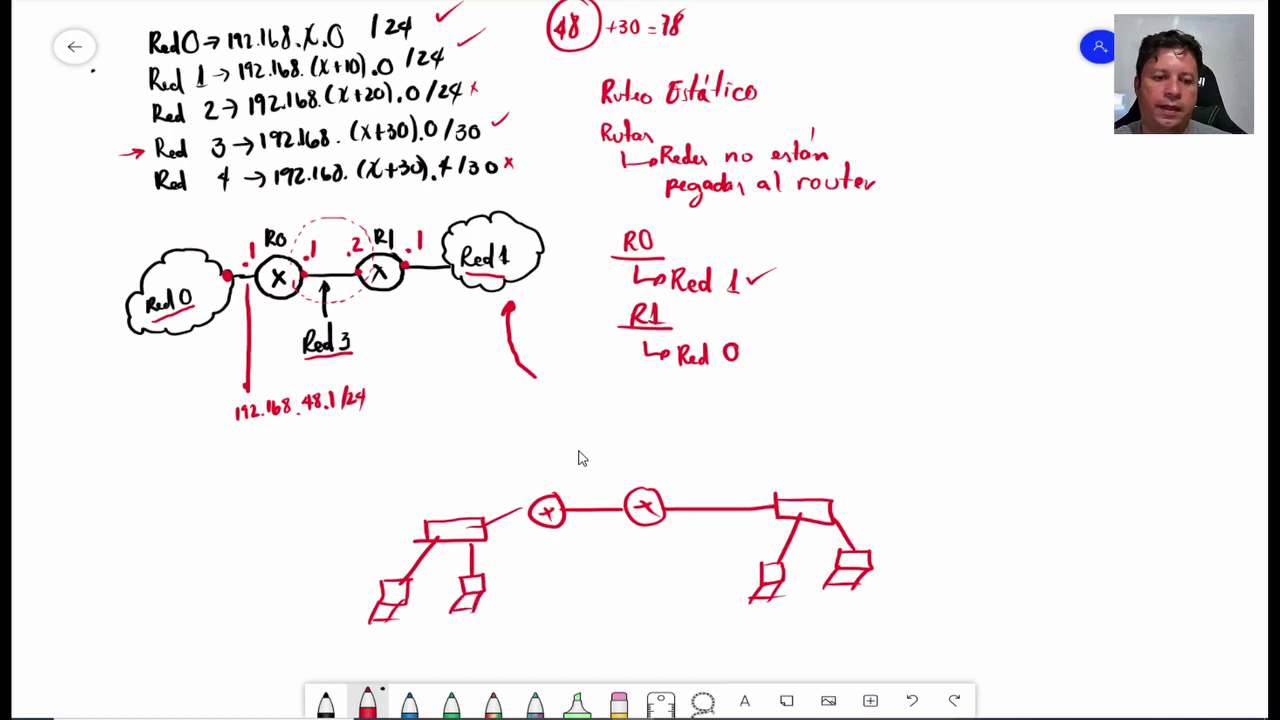
- Draw a blue arrow from the outermost PC of the first router's network to that router, and mark the remaining hops with blue dots
left_click(409, 700)
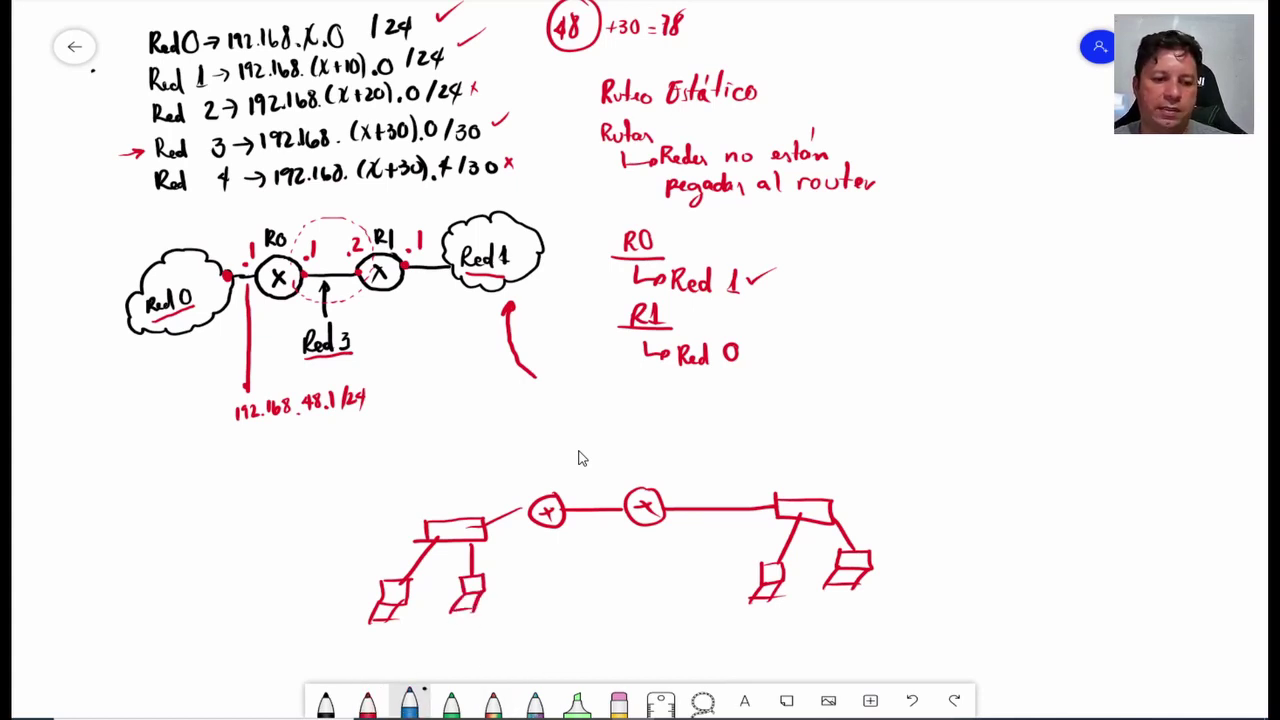
mouse_move(368, 594)
left_mouse_down()
mouse_move(404, 518)
mouse_move(431, 498)
mouse_move(510, 496)
left_mouse_up()
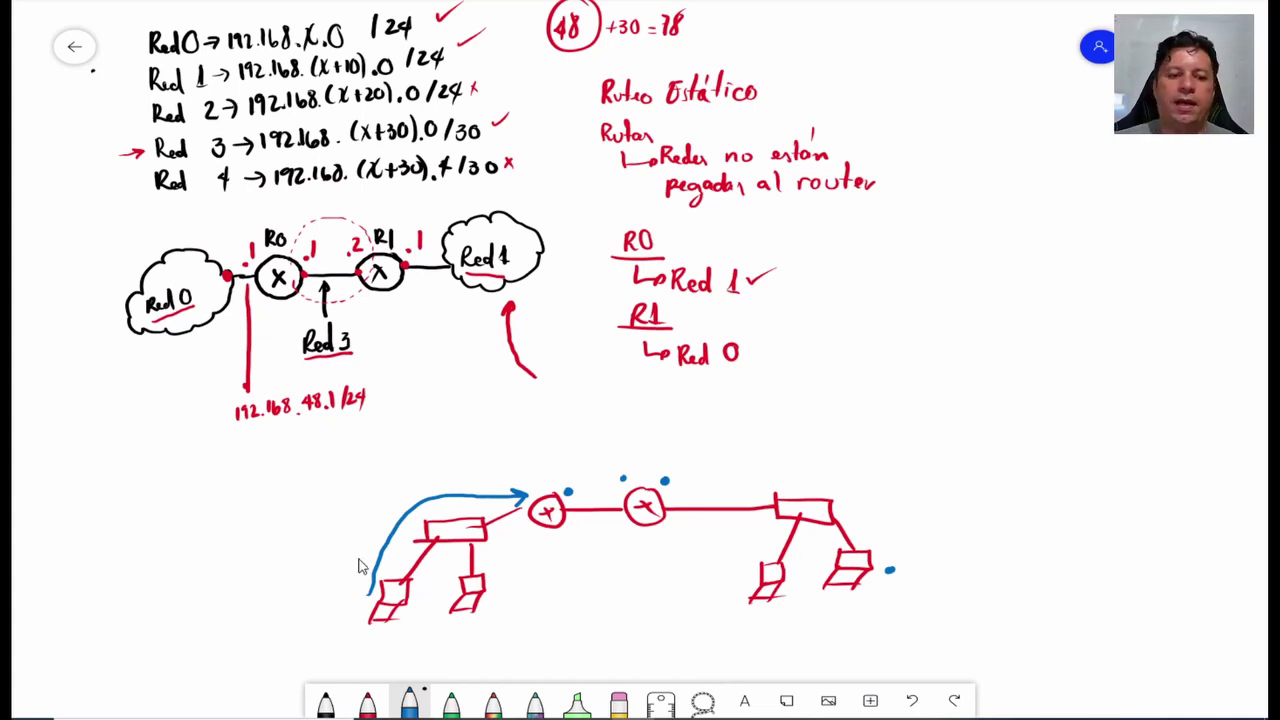
- Switch to Packet Tracer and review PC2's address and gateway in its command prompt, followed by Router0's interface addresses
key("alt+Tab")
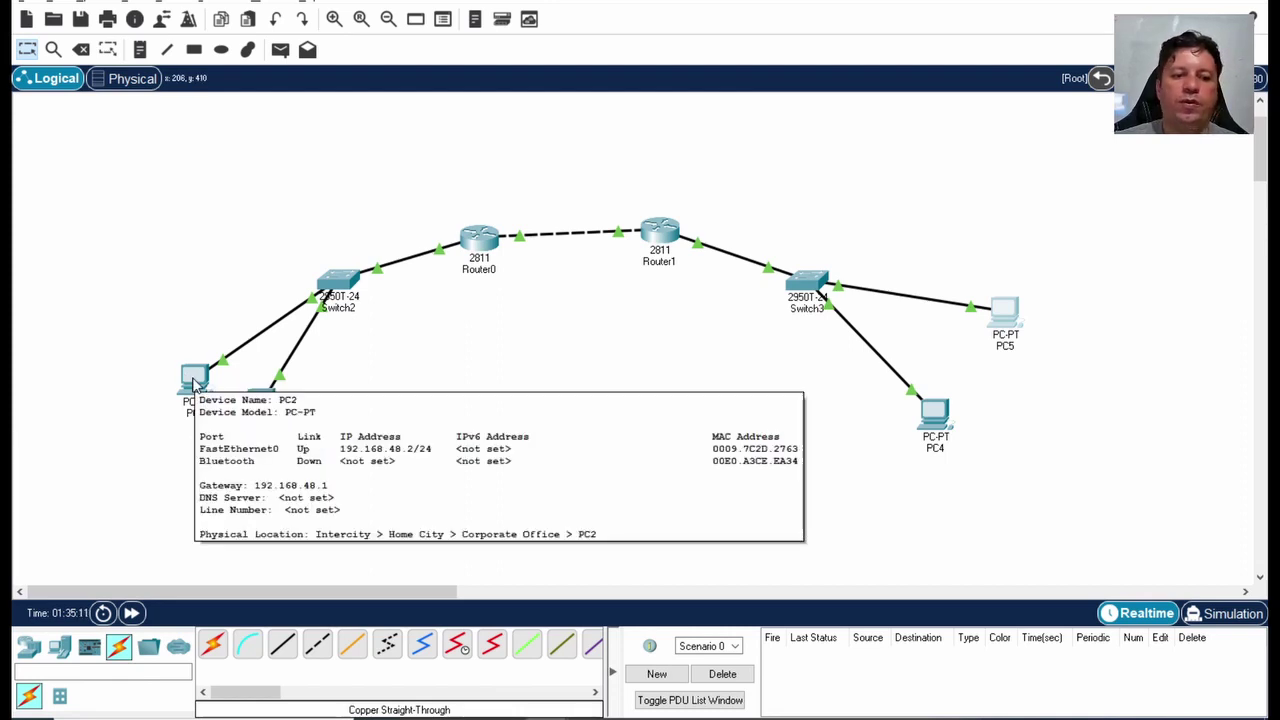
left_click(195, 384)
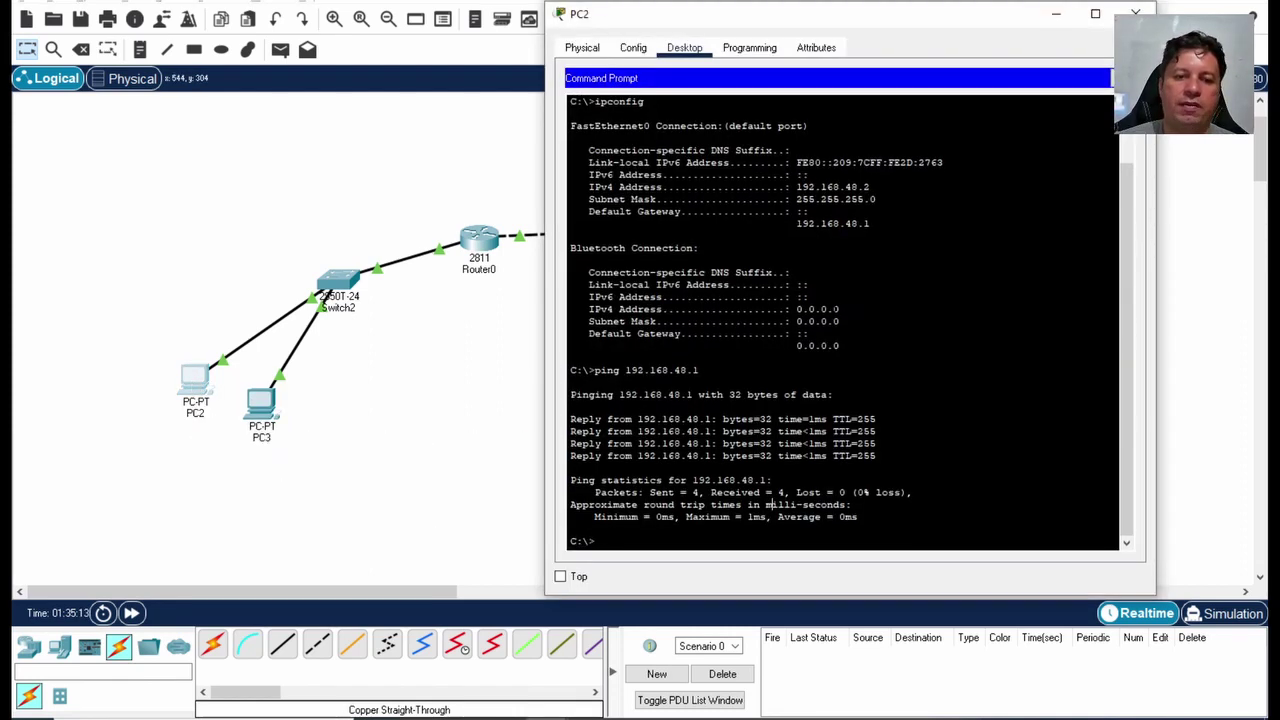
left_click_drag(806, 187, 872, 224)
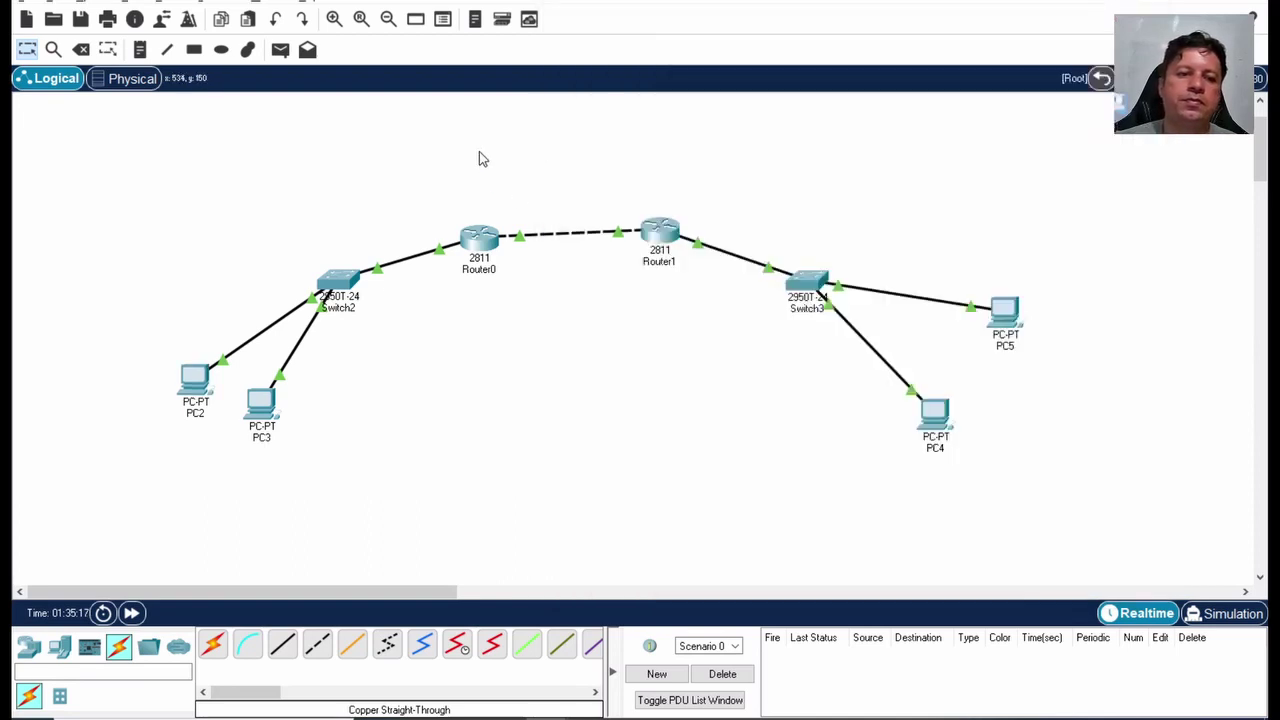
left_click(490, 185)
mouse_move(479, 249)
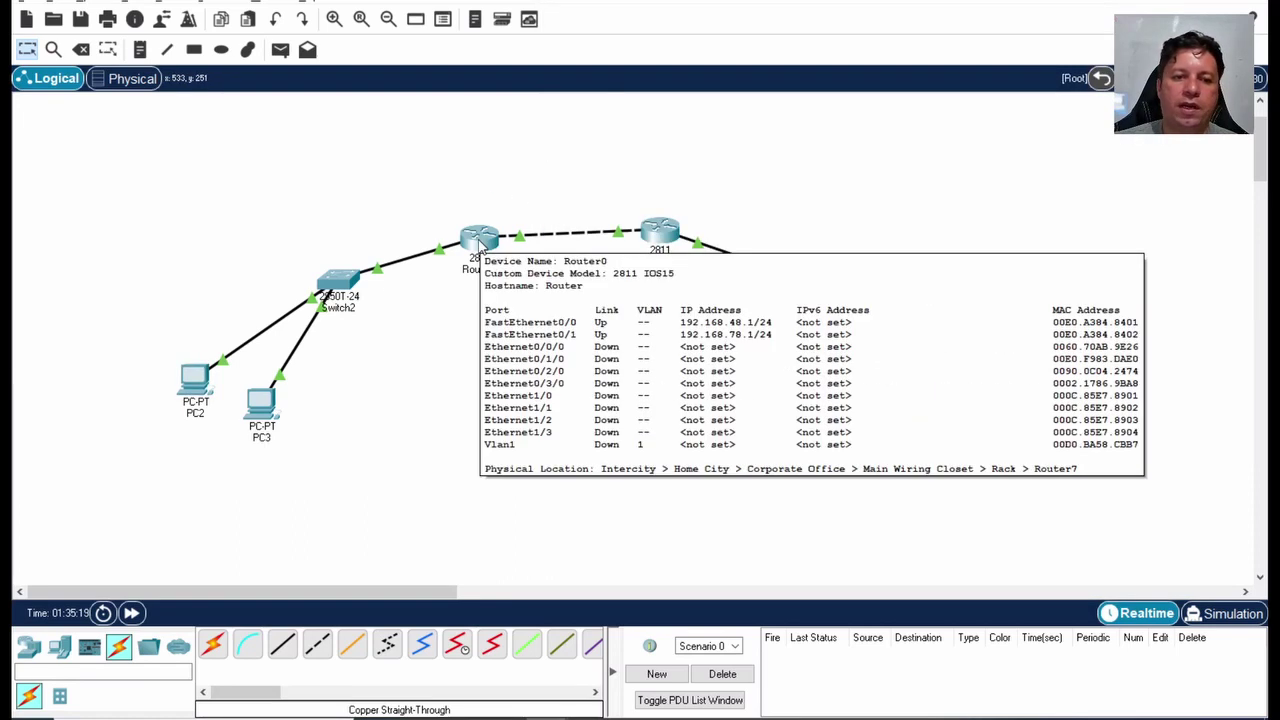